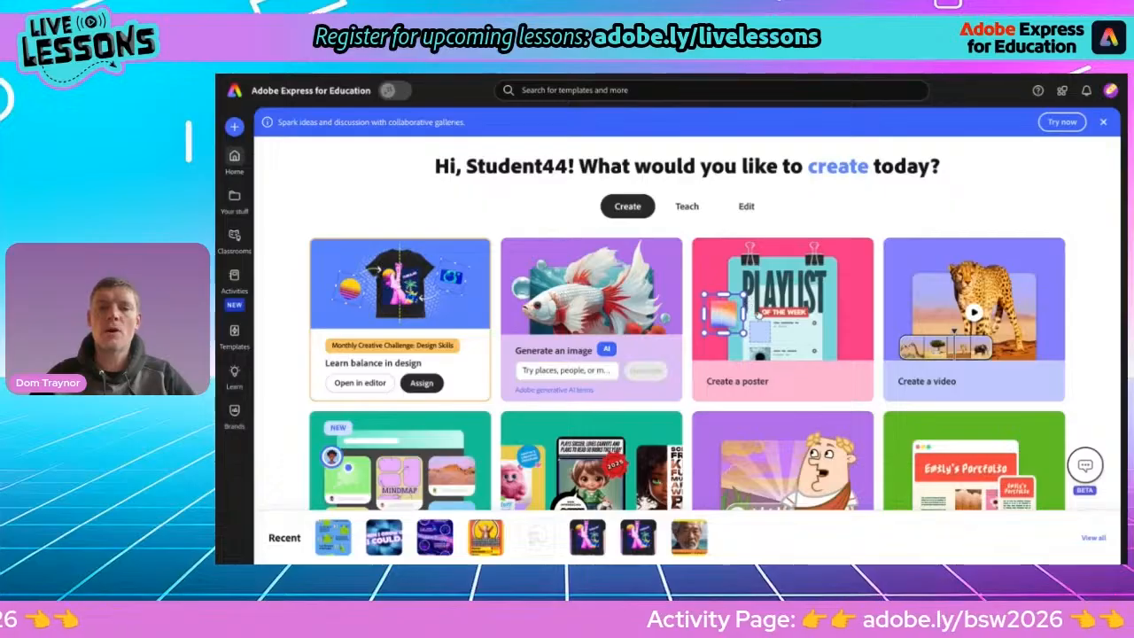
Start a new poster, dismiss the education filters notice, and rename the file Paper Plane Live
{"action": "left_click", "coordinate": [768, 305]}
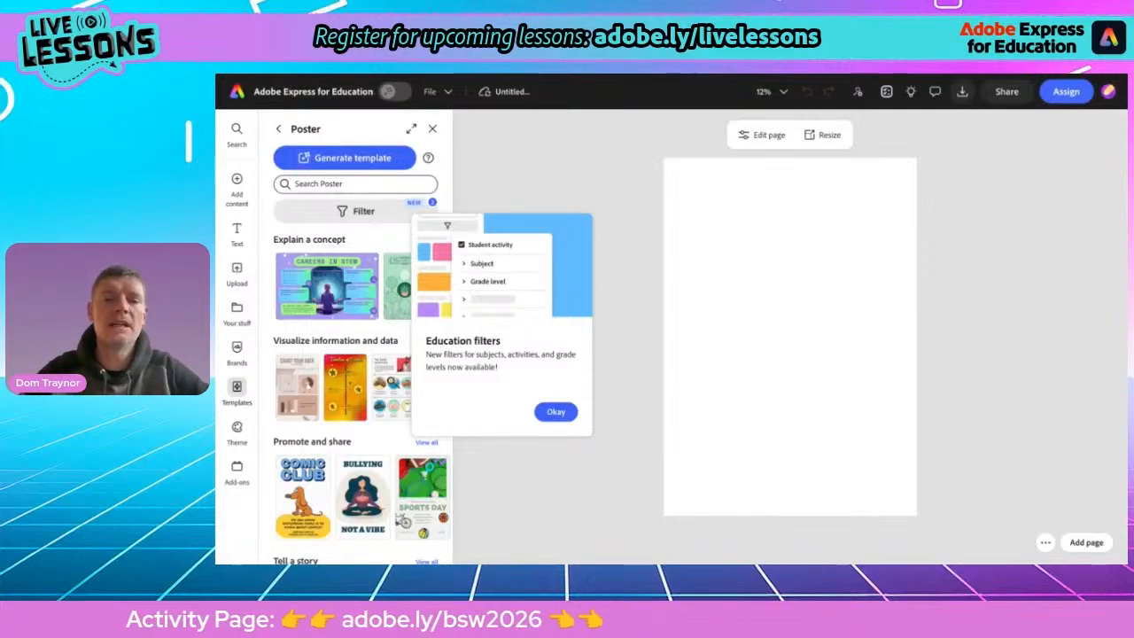
{"action": "left_click", "coordinate": [553, 412]}
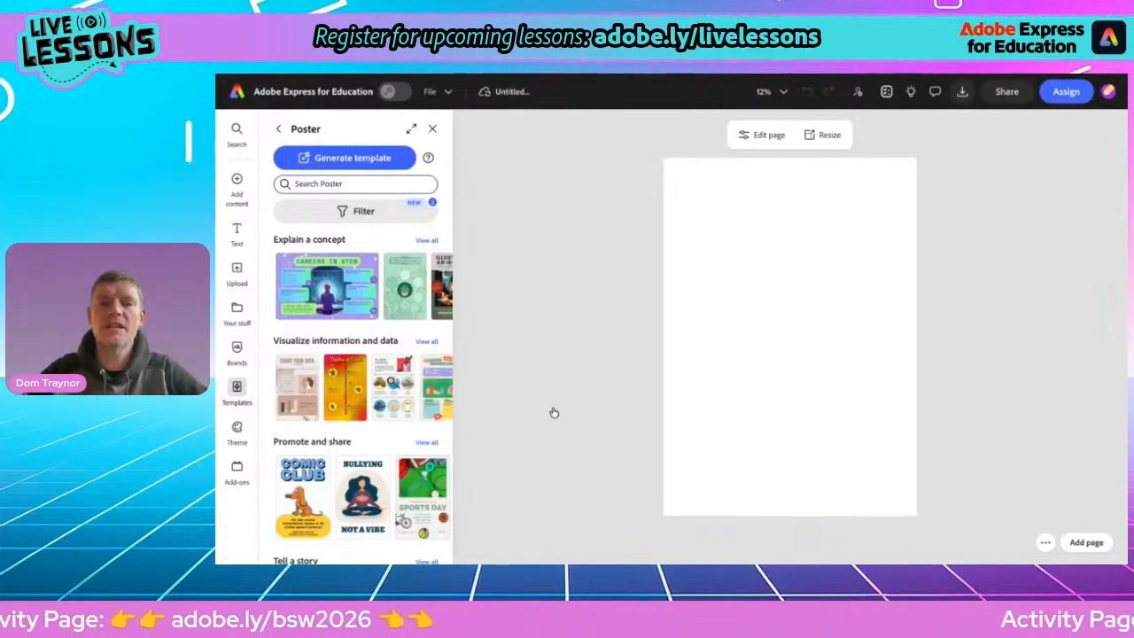
{"action": "left_click", "coordinate": [507, 92]}
{"action": "triple_click", "coordinate": [505, 92]}
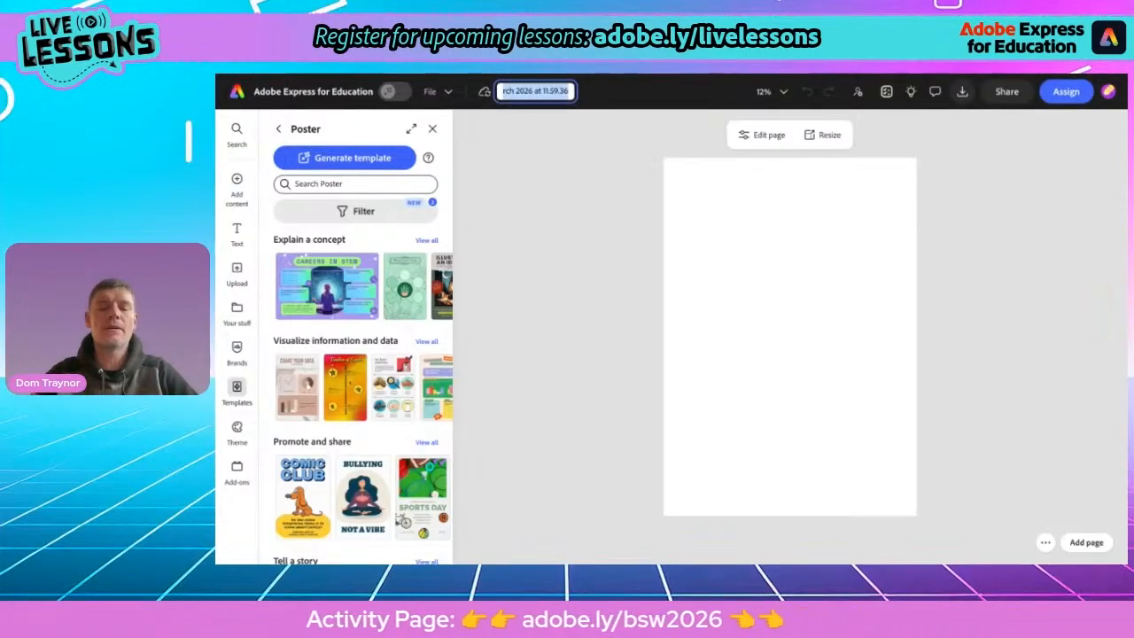
{"action": "type", "text": "Paper Plane Live"}
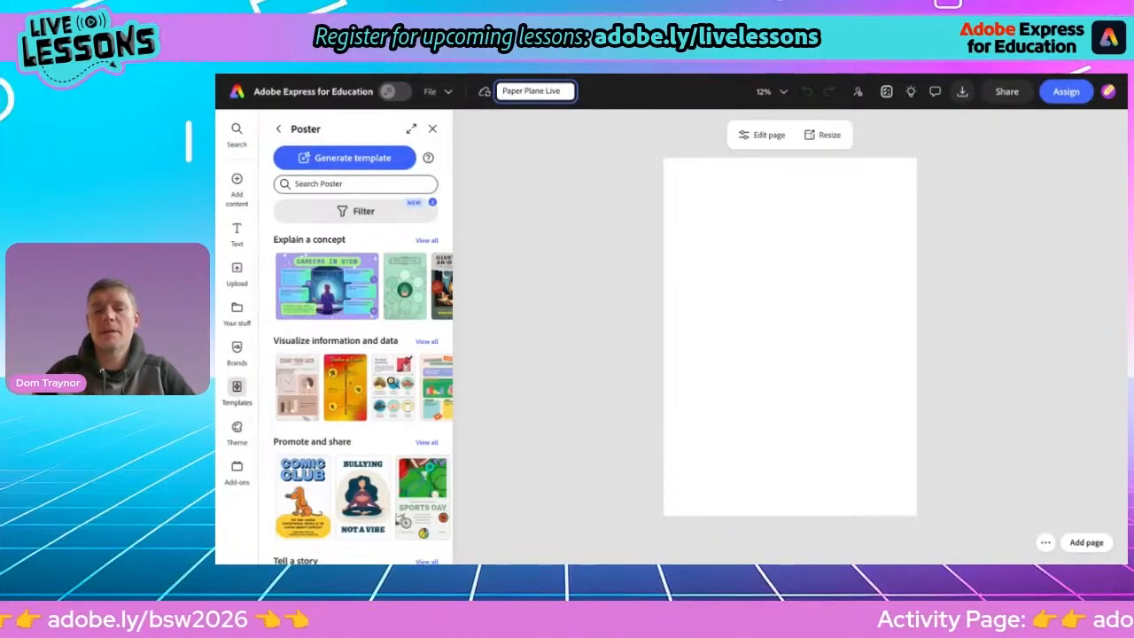
{"action": "key", "text": "Return"}
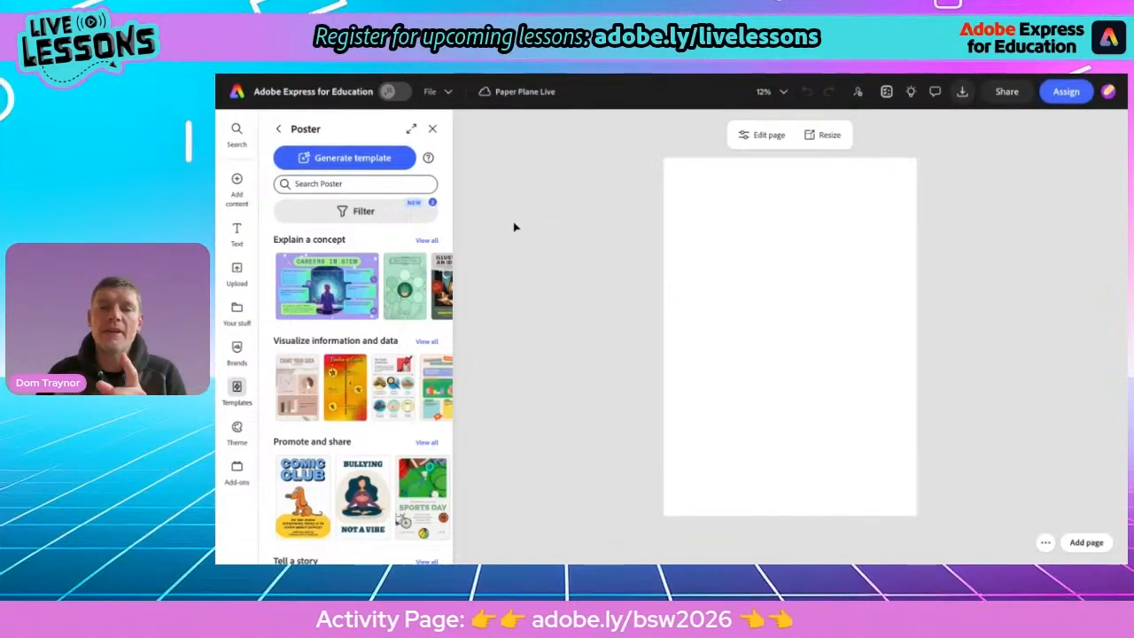
Close the templates panel and set the page background colour to light blue
{"action": "left_click", "coordinate": [433, 130]}
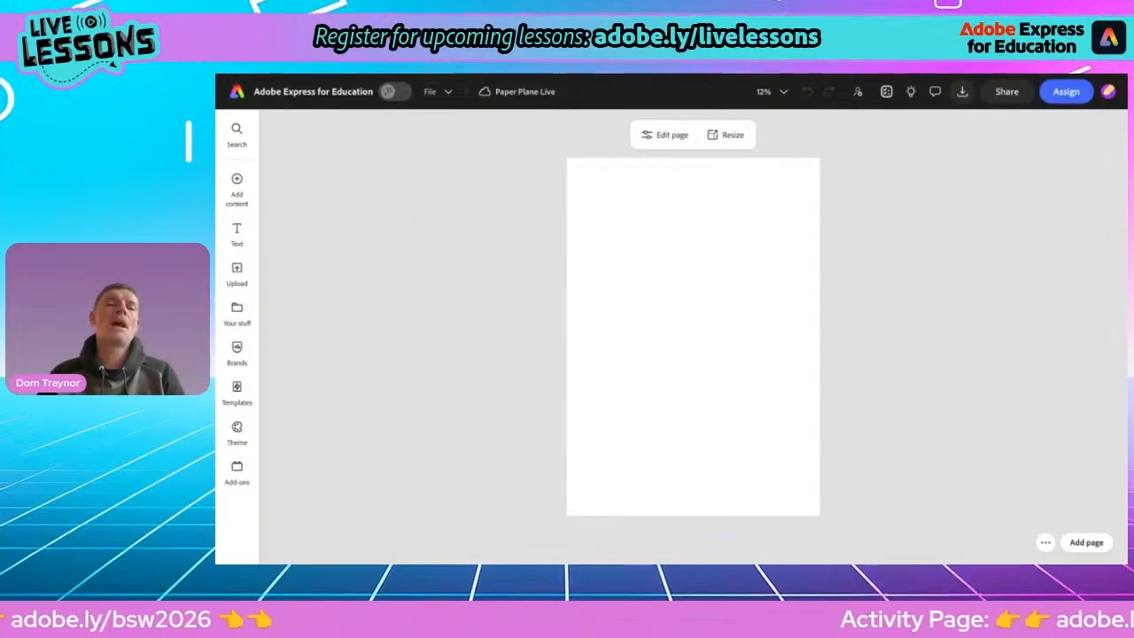
{"action": "left_click", "coordinate": [659, 135]}
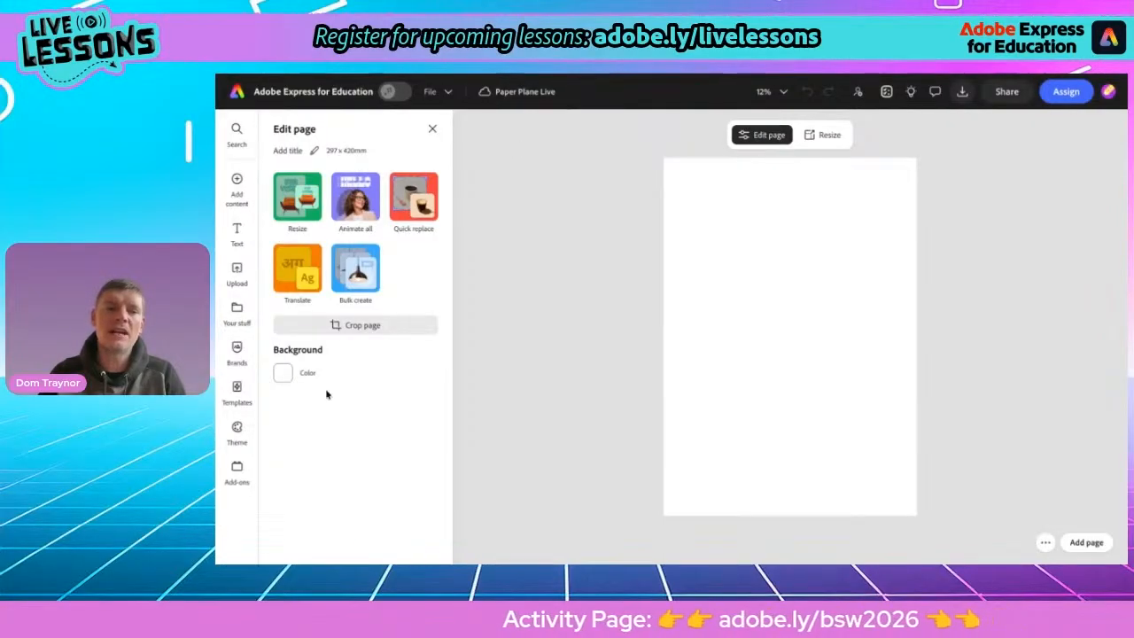
{"action": "left_click", "coordinate": [281, 376]}
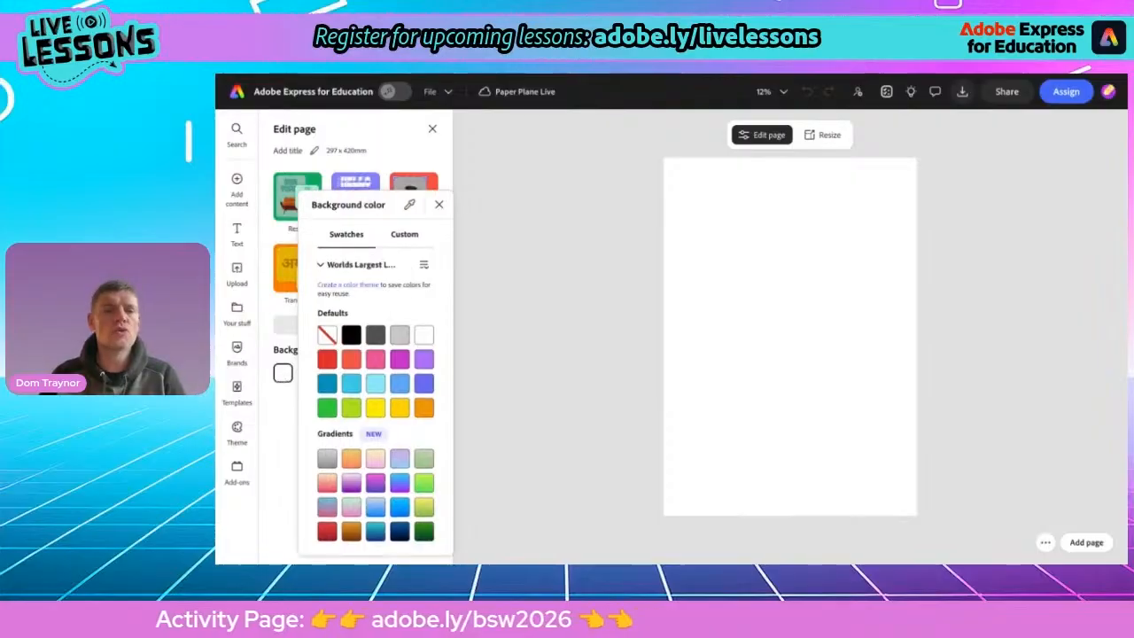
{"action": "left_click", "coordinate": [398, 384]}
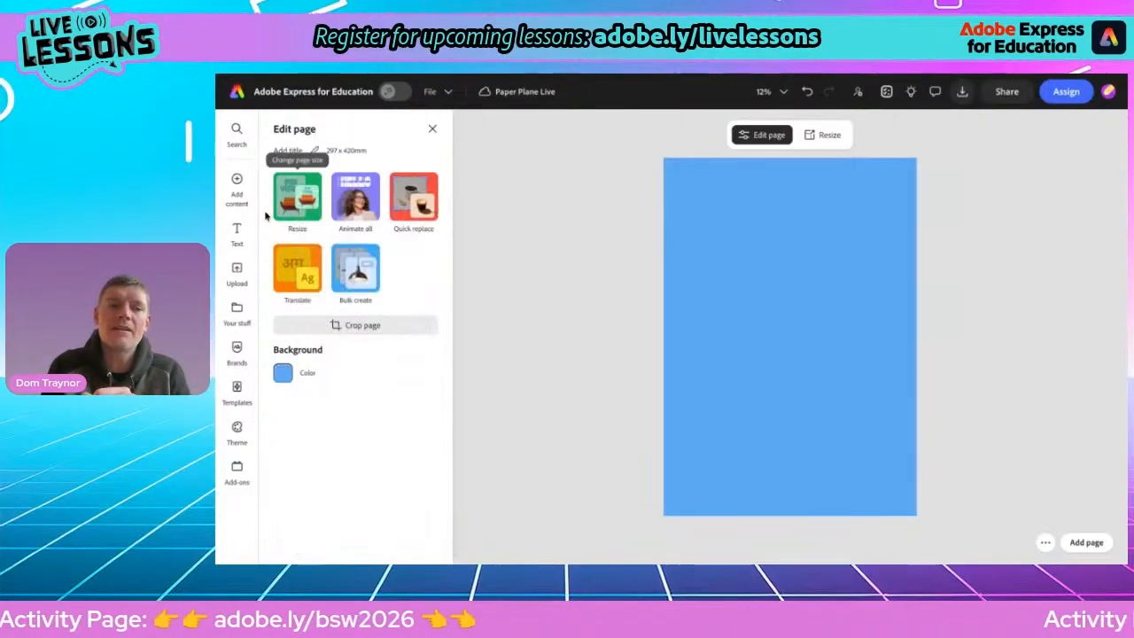
{"action": "left_click", "coordinate": [233, 192]}
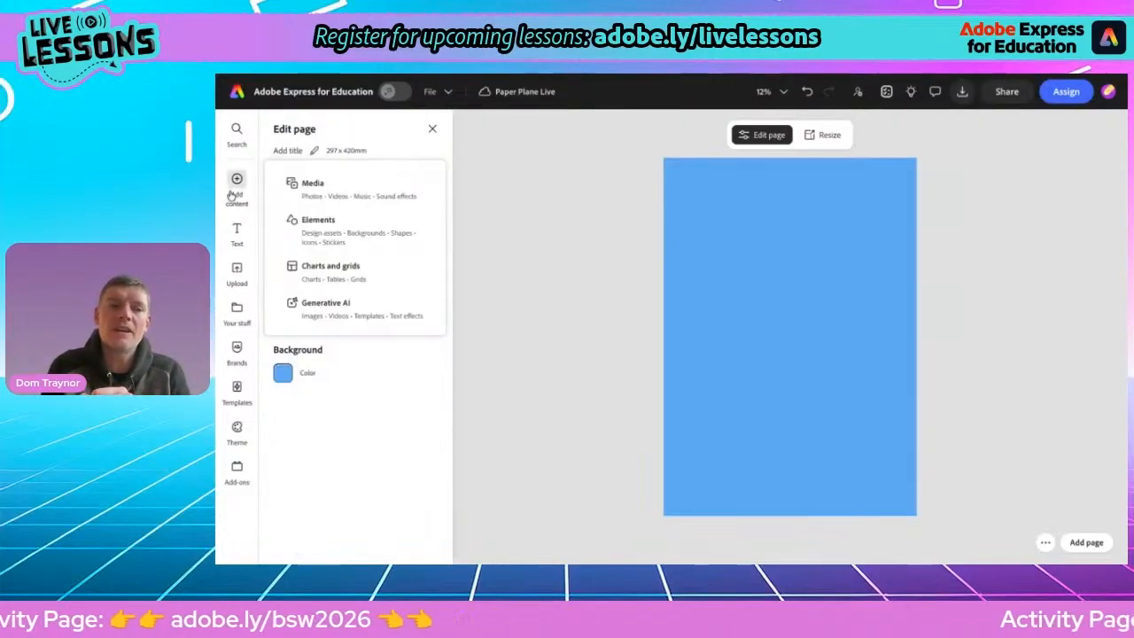
{"action": "left_click", "coordinate": [320, 229]}
{"action": "left_click", "coordinate": [390, 155]}
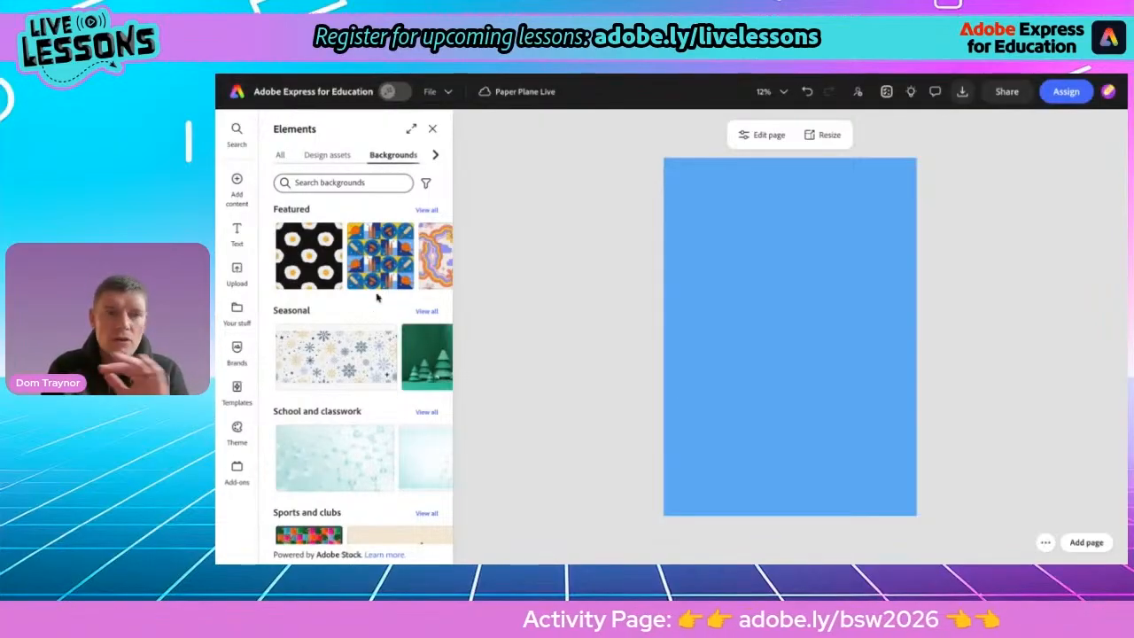
{"action": "left_click", "coordinate": [431, 131]}
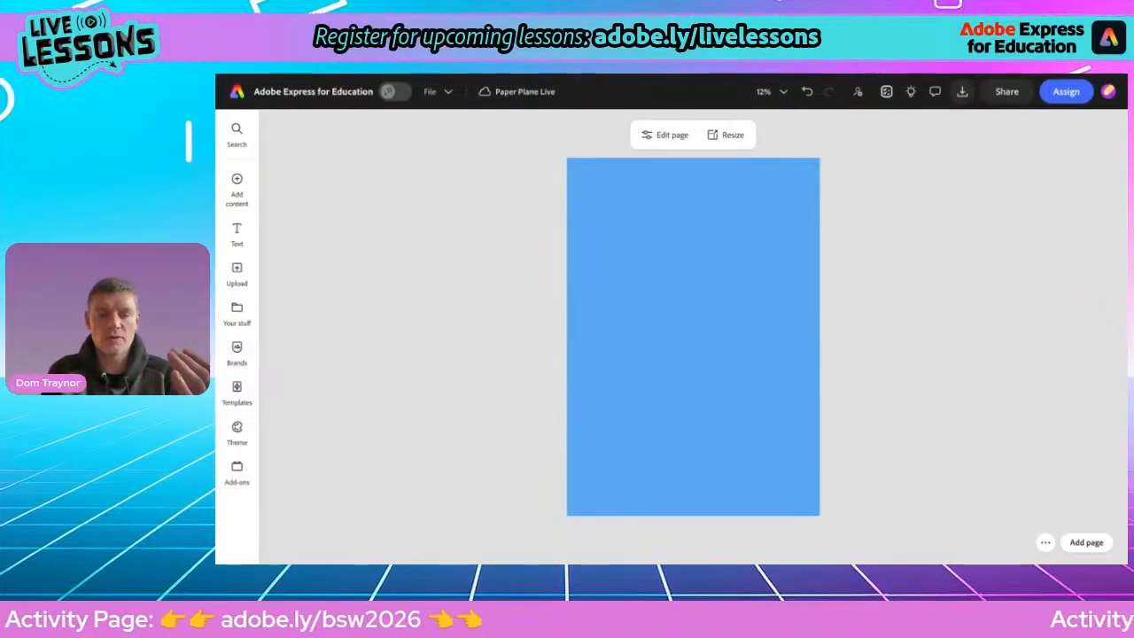
Add a text box reading "How to make a paper plane" to the page
{"action": "left_click", "coordinate": [237, 232]}
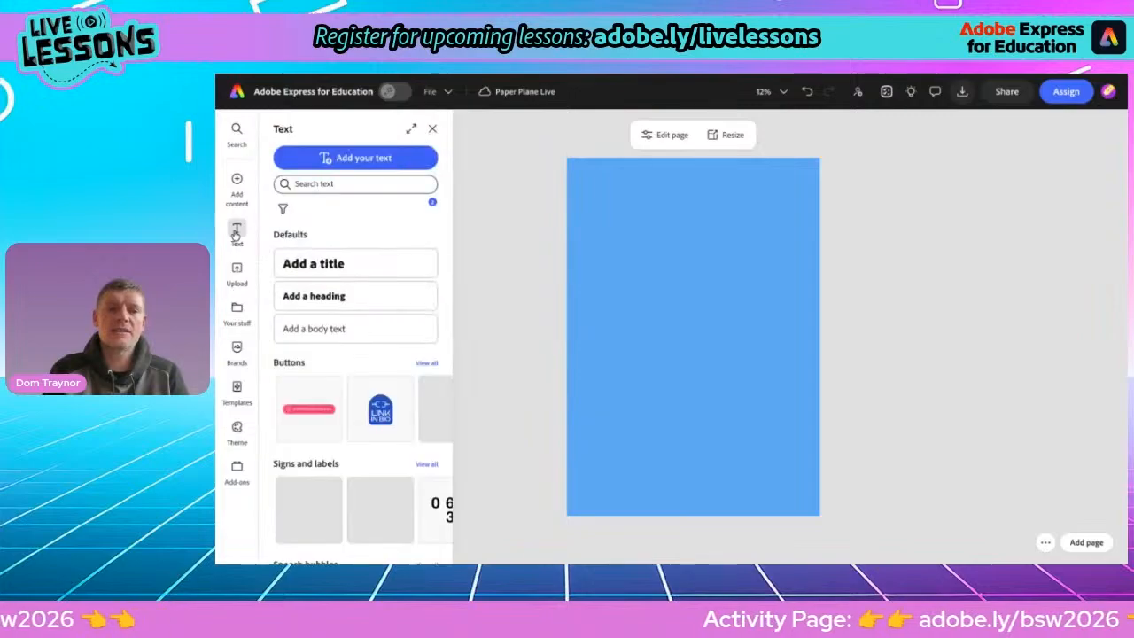
{"action": "mouse_move", "coordinate": [237, 188]}
{"action": "left_click", "coordinate": [342, 158]}
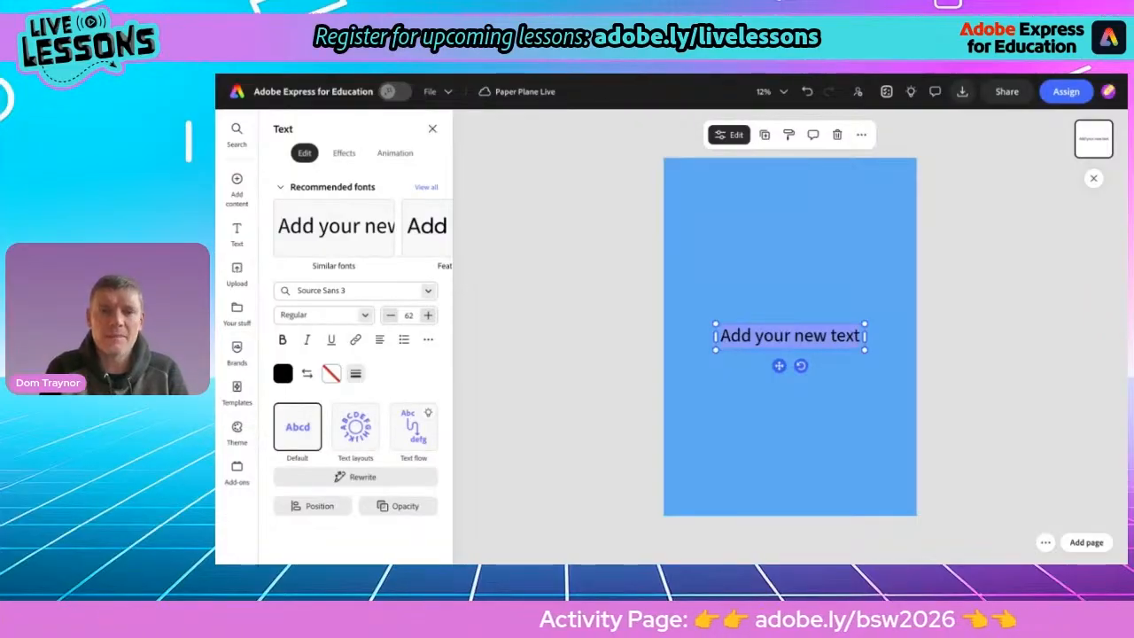
{"action": "type", "text": "How"}
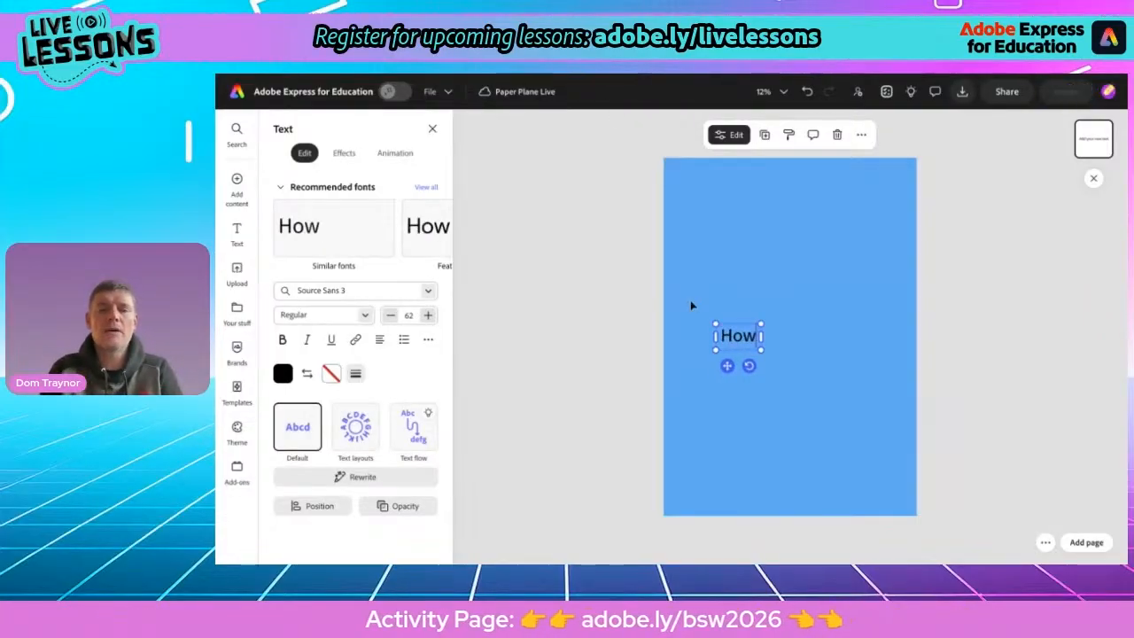
{"action": "type", "text": " to make a p"}
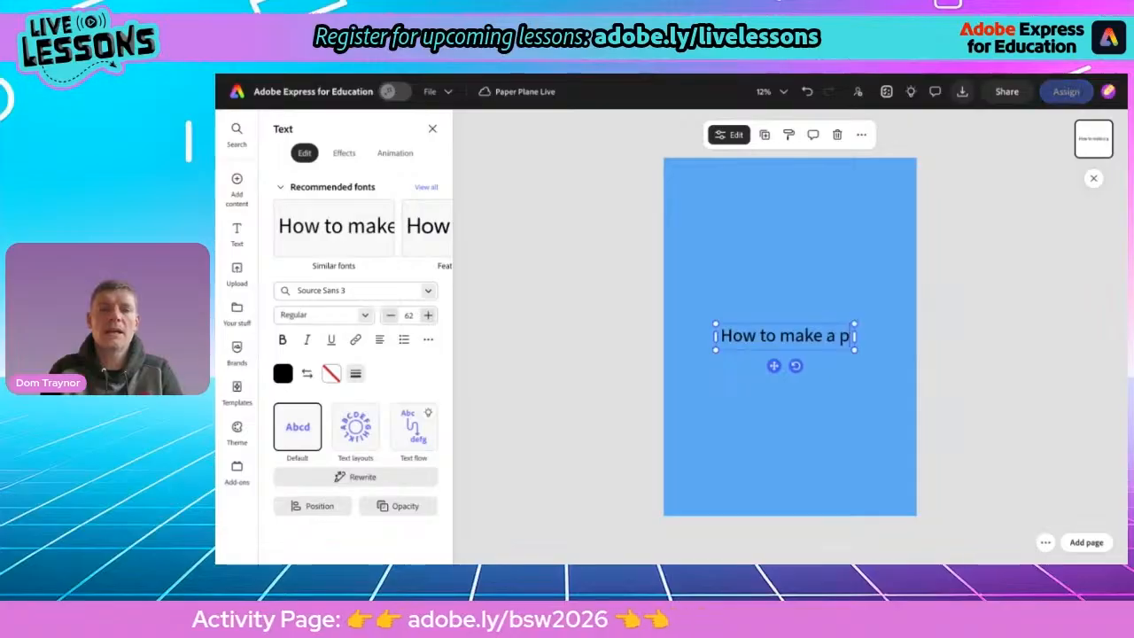
{"action": "type", "text": "aper plane"}
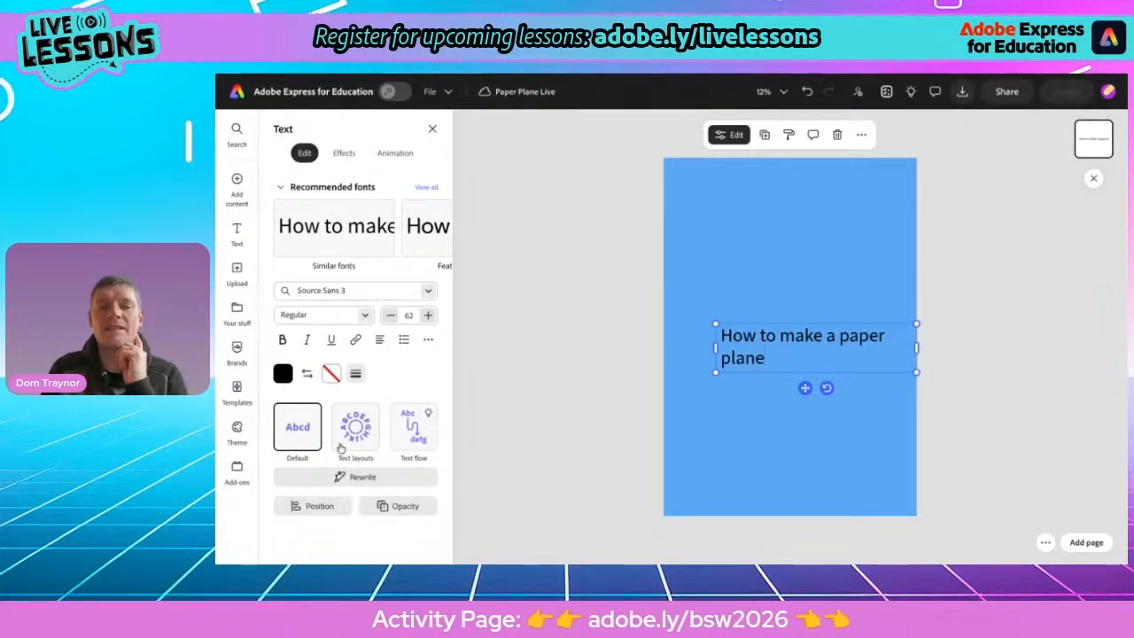
Apply the Dynamic text layout to the title text
{"action": "left_click", "coordinate": [353, 429]}
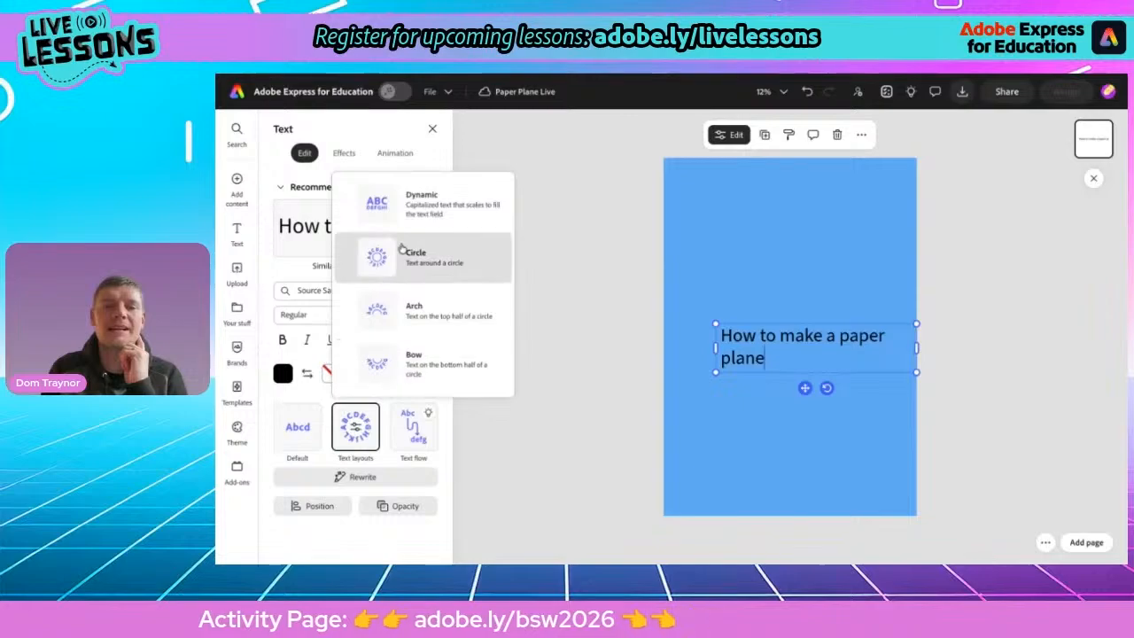
{"action": "left_click", "coordinate": [418, 207]}
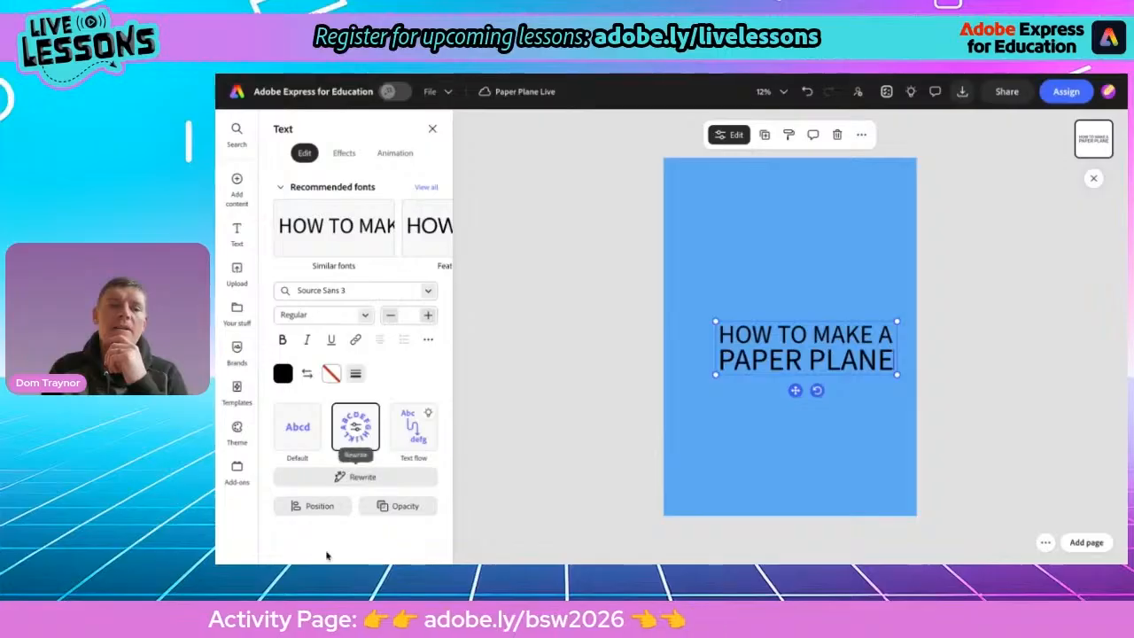
Change the title font to DynaPuff Bold
{"action": "left_click", "coordinate": [319, 294]}
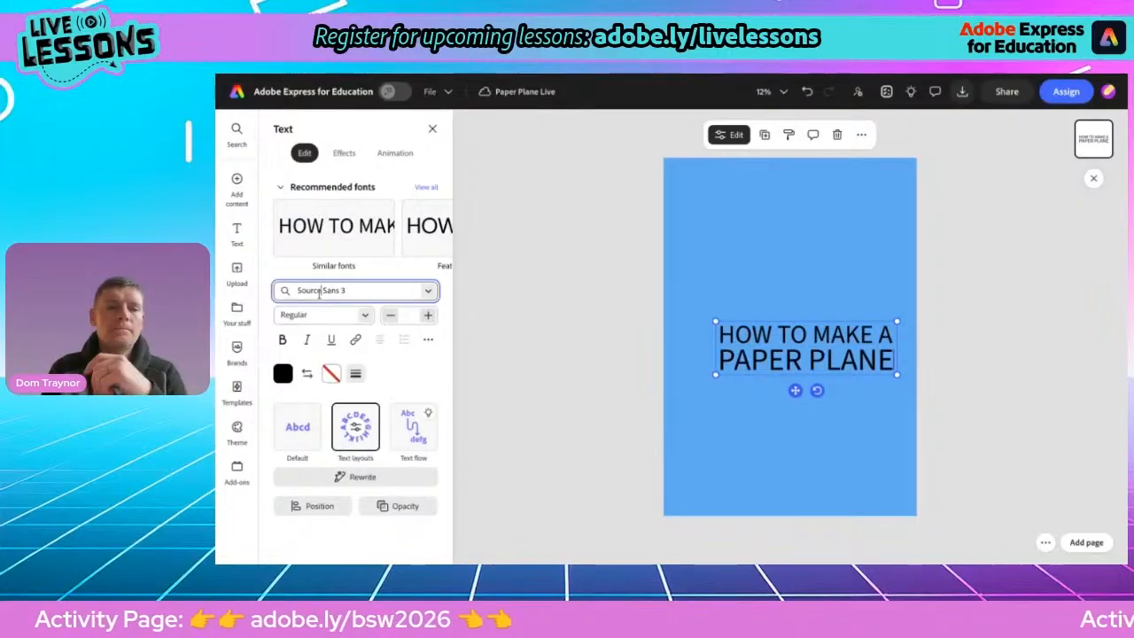
{"action": "type", "text": "d"}
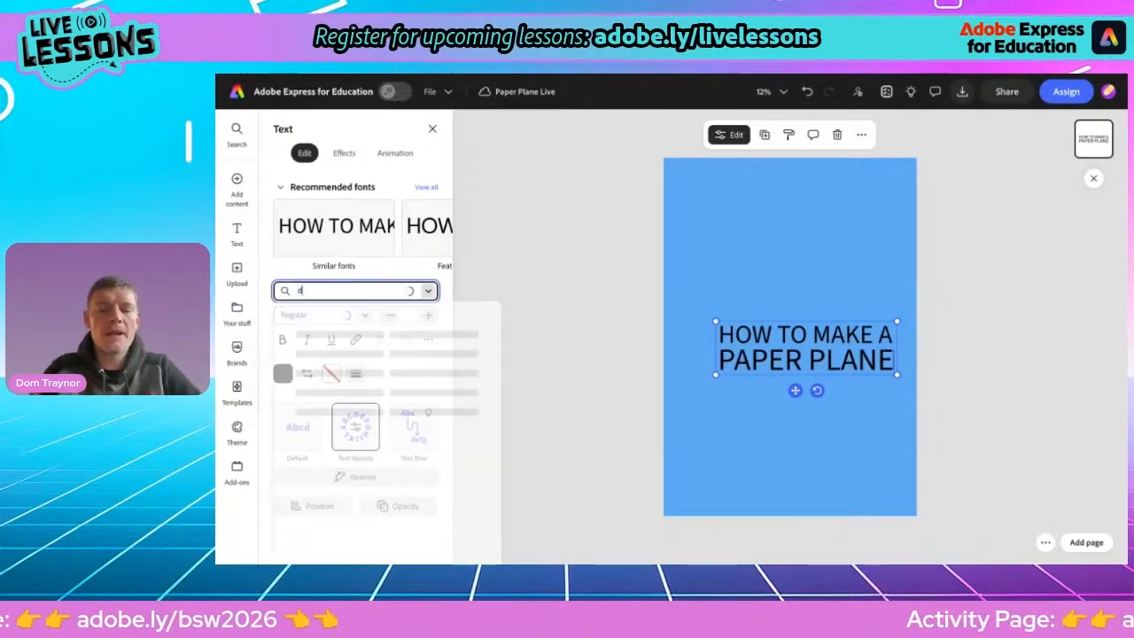
{"action": "type", "text": "yna"}
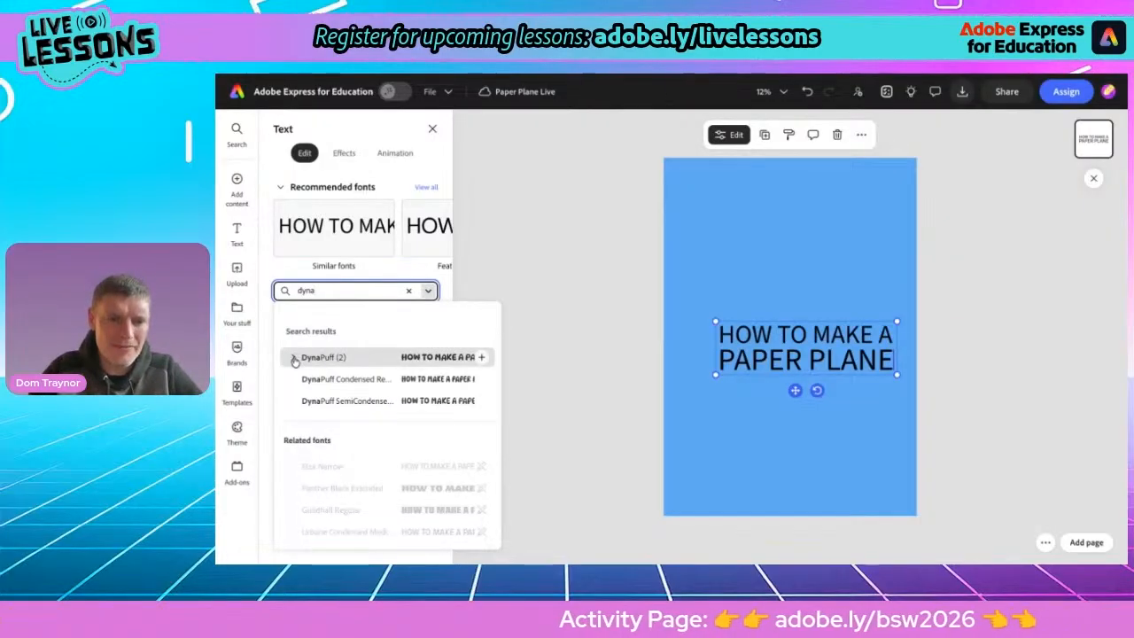
{"action": "left_click", "coordinate": [293, 358]}
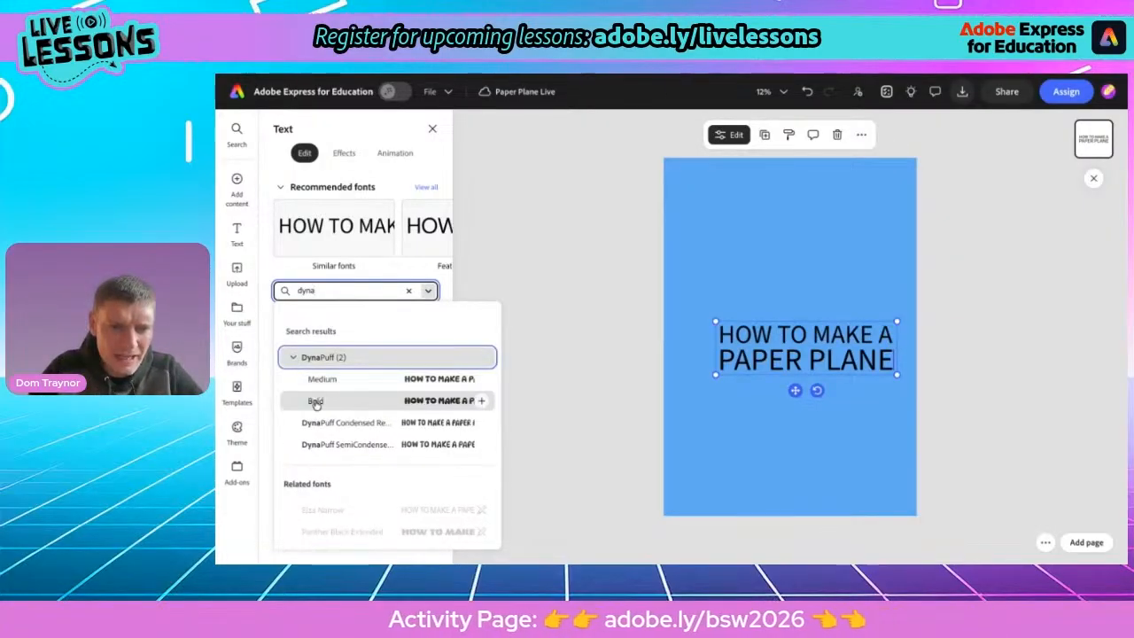
{"action": "left_click", "coordinate": [315, 401]}
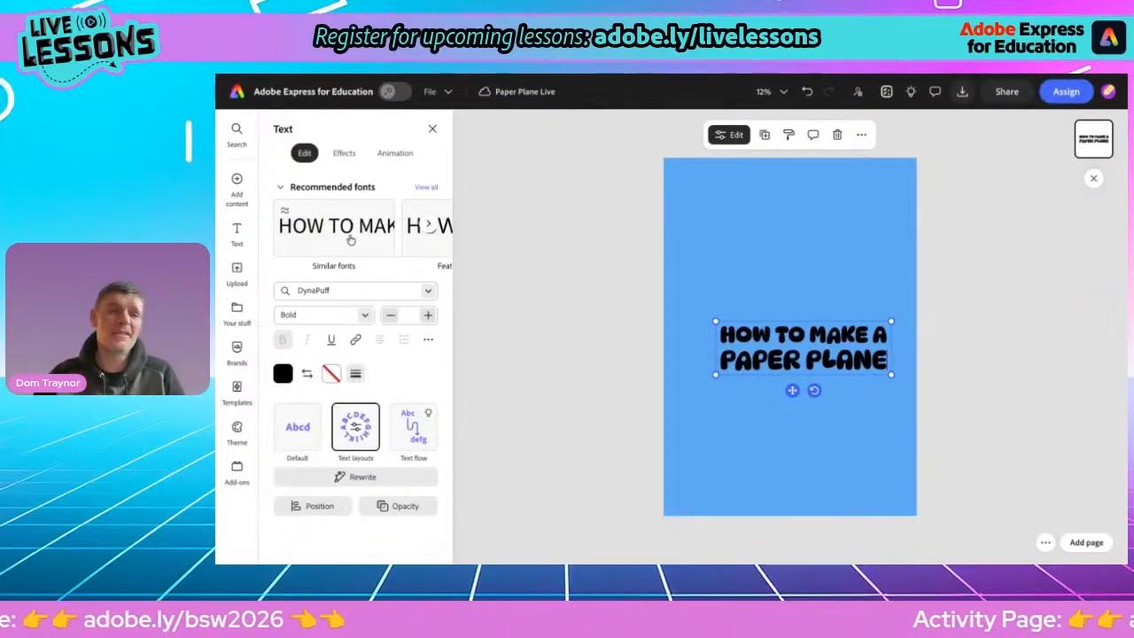
{"action": "left_click", "coordinate": [426, 188]}
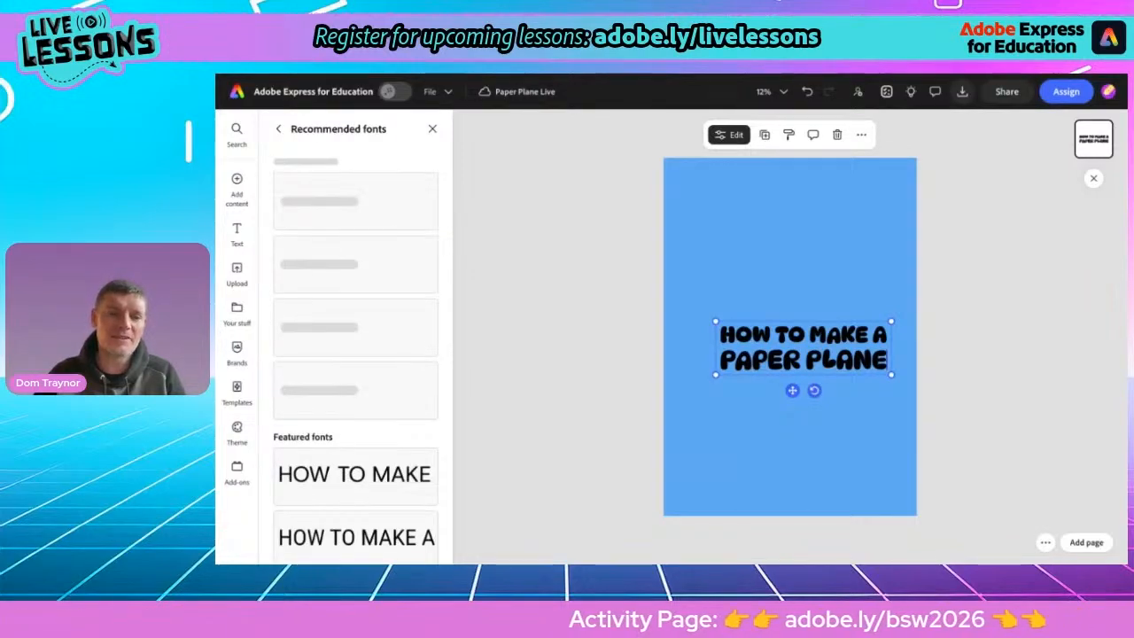
{"action": "left_click", "coordinate": [279, 131]}
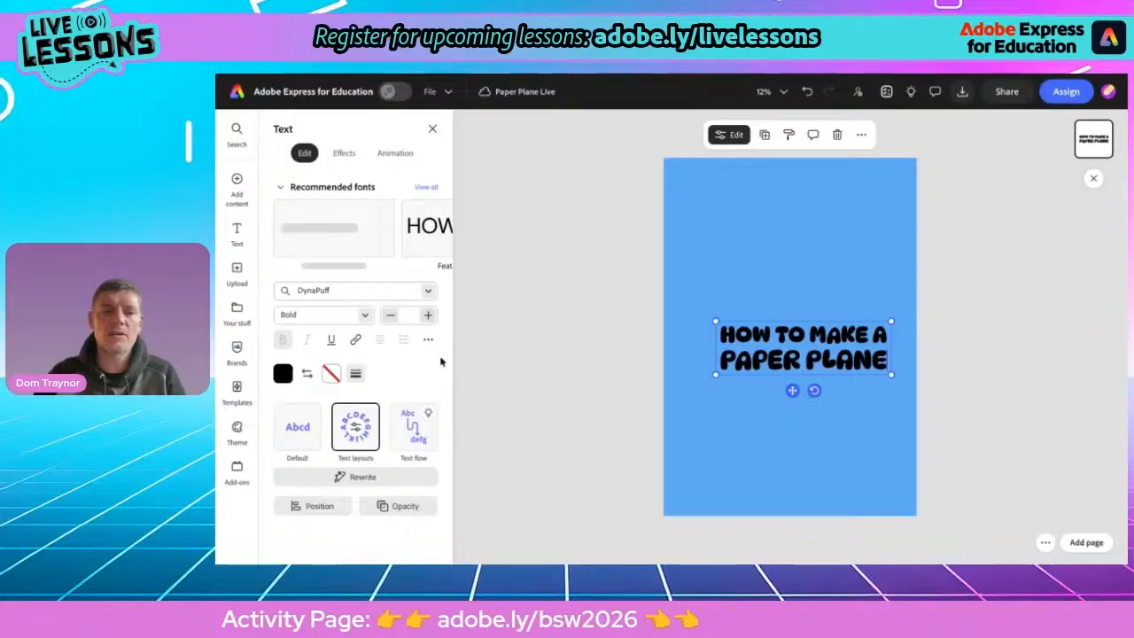
Set the title text colour to the periwinkle purple swatch
{"action": "left_click", "coordinate": [283, 374]}
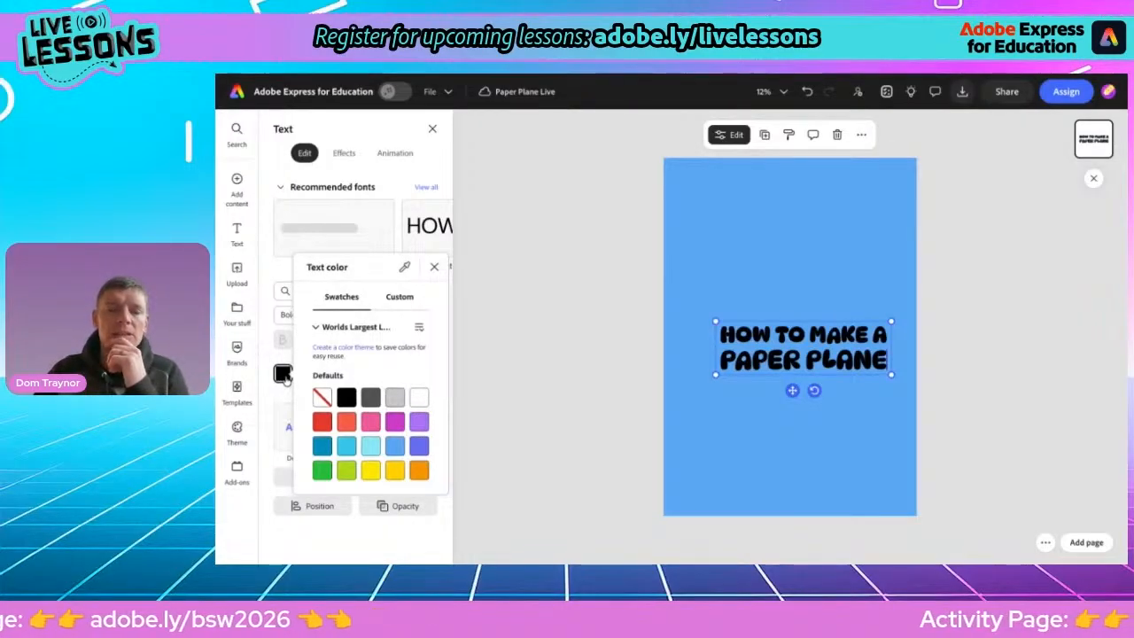
{"action": "left_click", "coordinate": [418, 447]}
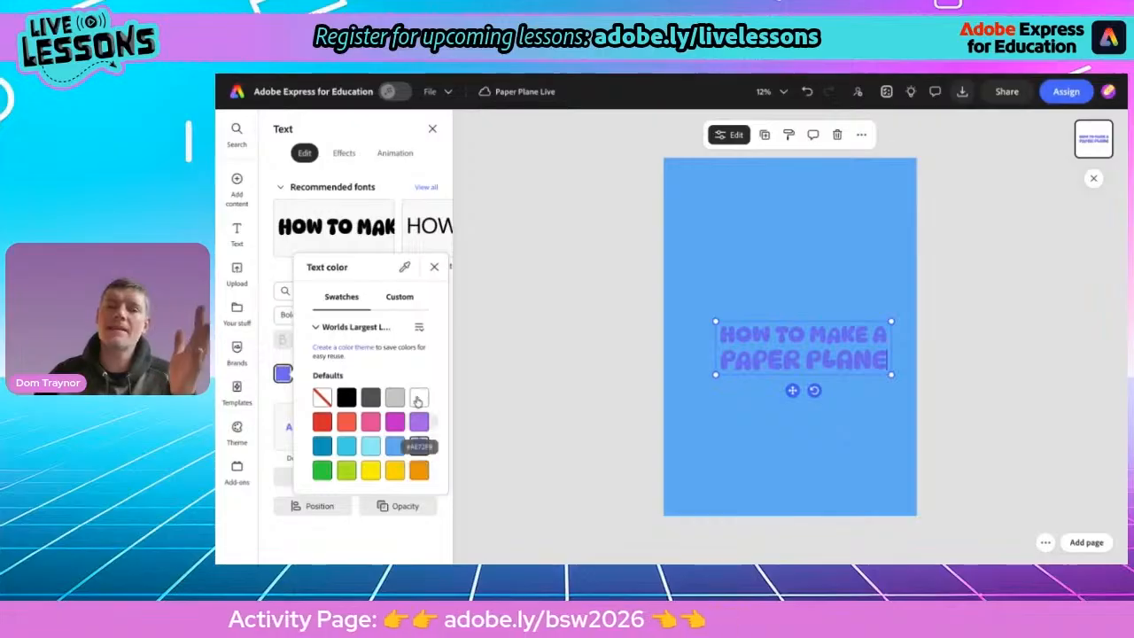
{"action": "left_click", "coordinate": [434, 267]}
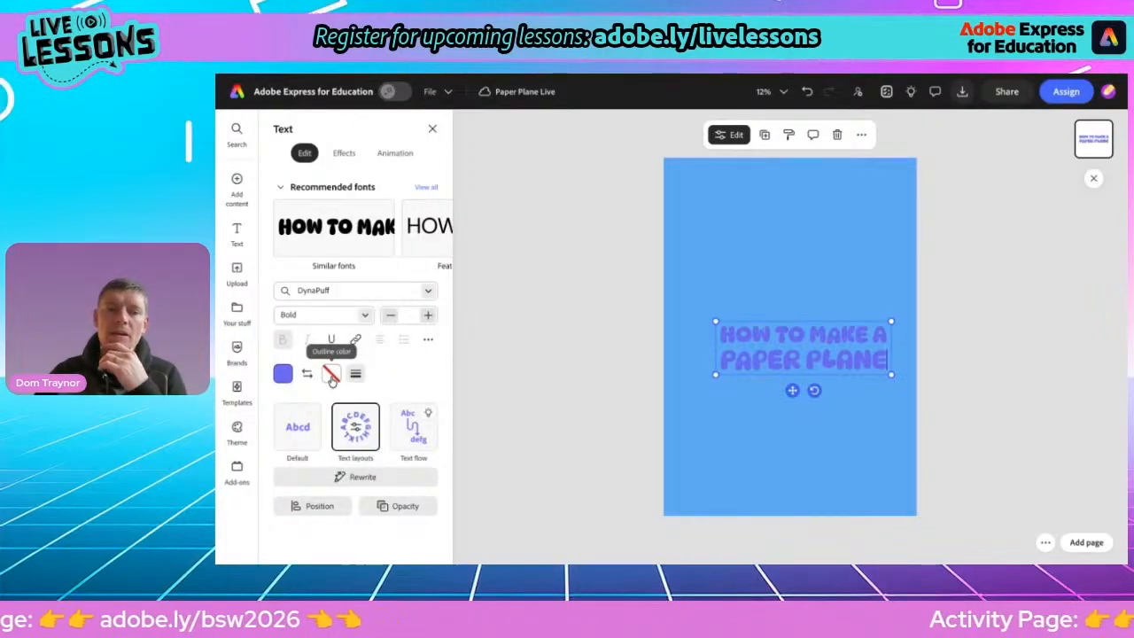
Give the title a yellow outline with an outline thickness of 76
{"action": "left_click", "coordinate": [331, 375]}
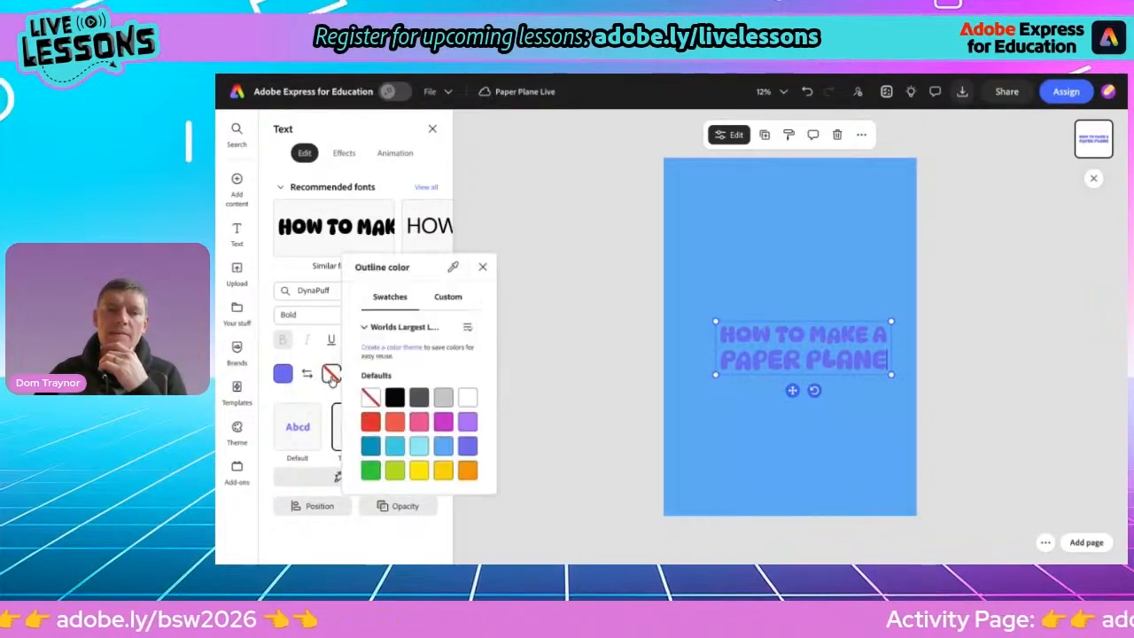
{"action": "left_click", "coordinate": [418, 470]}
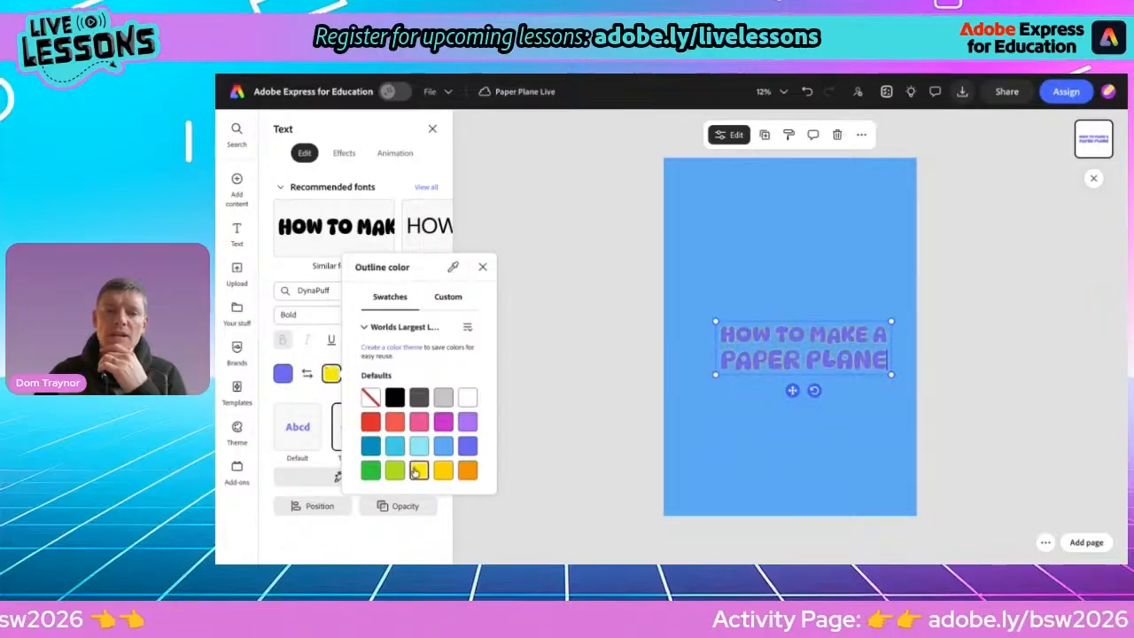
{"action": "left_click", "coordinate": [482, 267]}
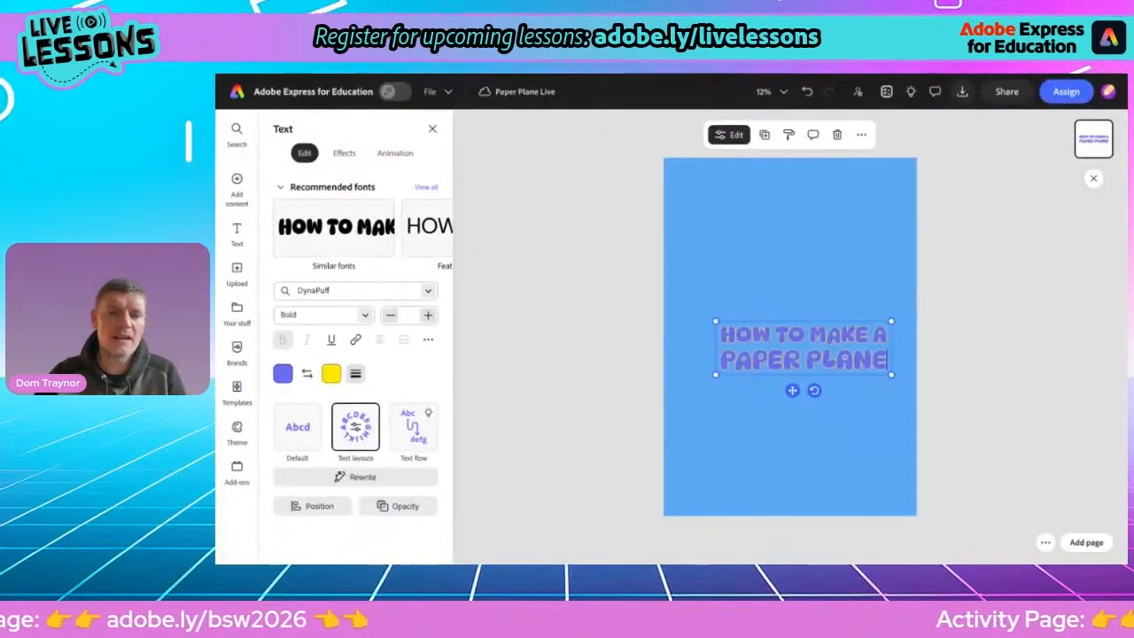
{"action": "left_click", "coordinate": [358, 371]}
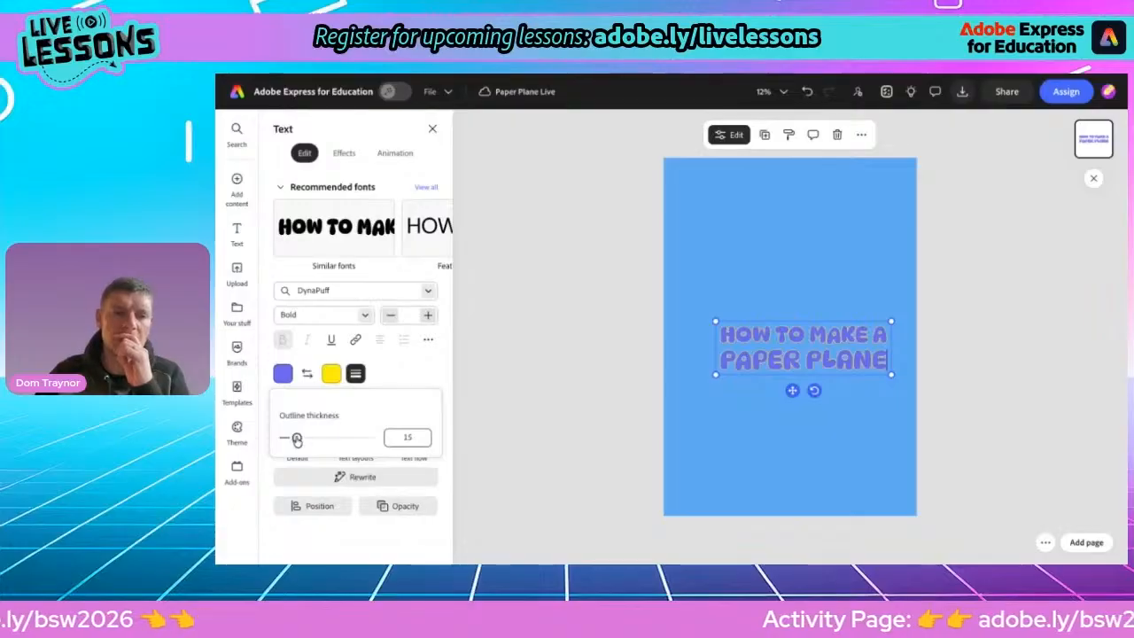
{"action": "left_click_drag", "start_coordinate": [296, 437], "coordinate": [350, 439]}
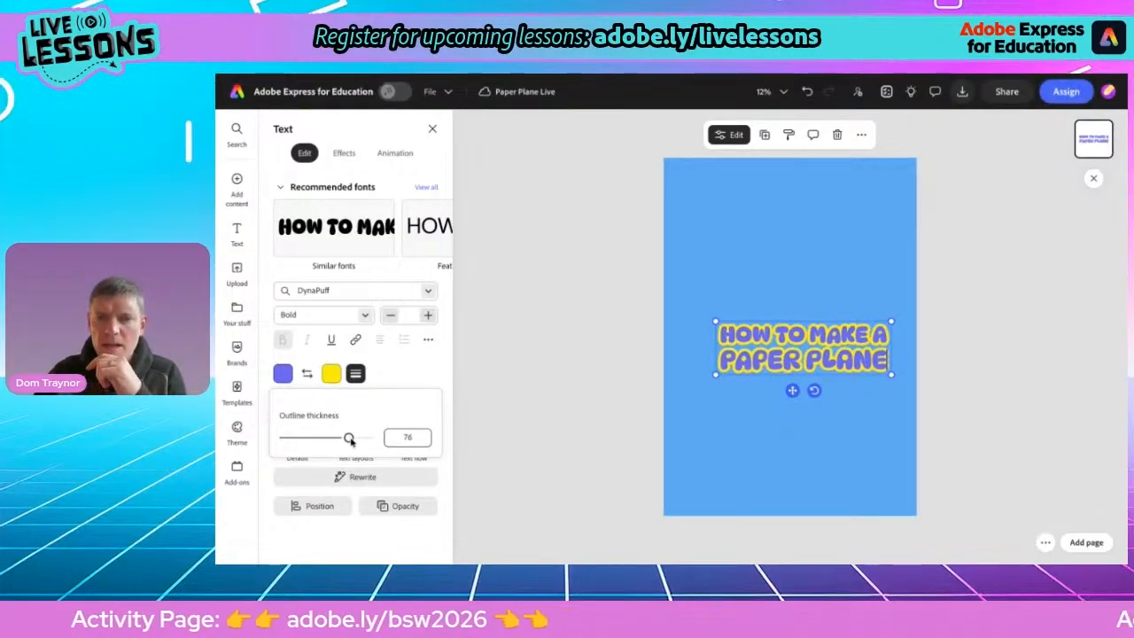
{"action": "left_click", "coordinate": [520, 362]}
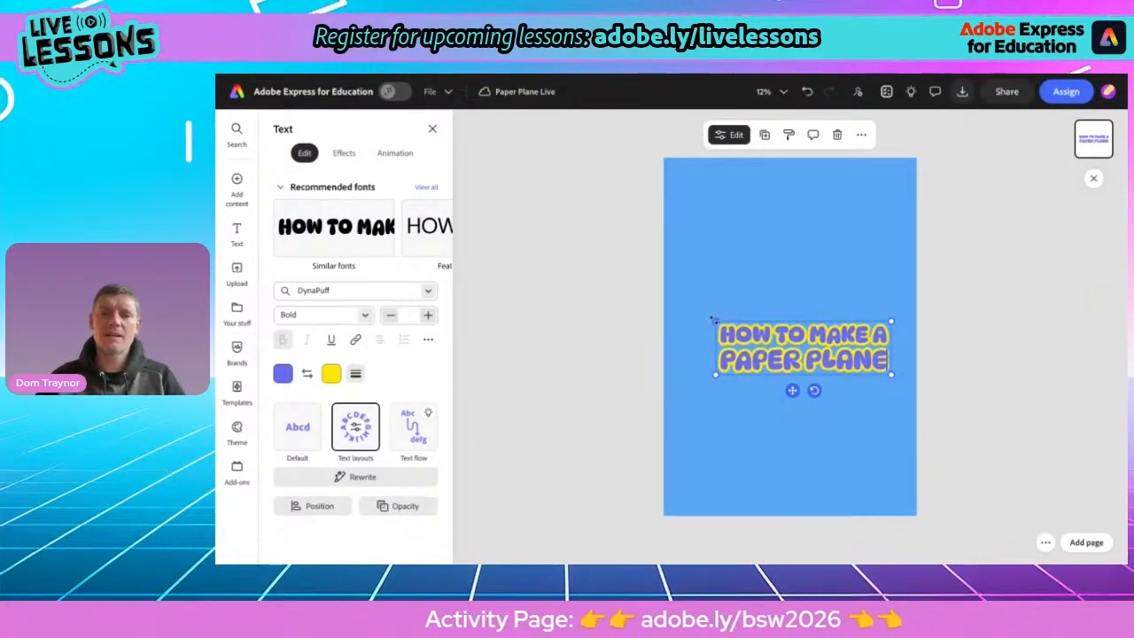
Widen the title text box so it fits on one line and move it to the top of the page
{"action": "left_click_drag", "start_coordinate": [716, 321], "coordinate": [638, 329]}
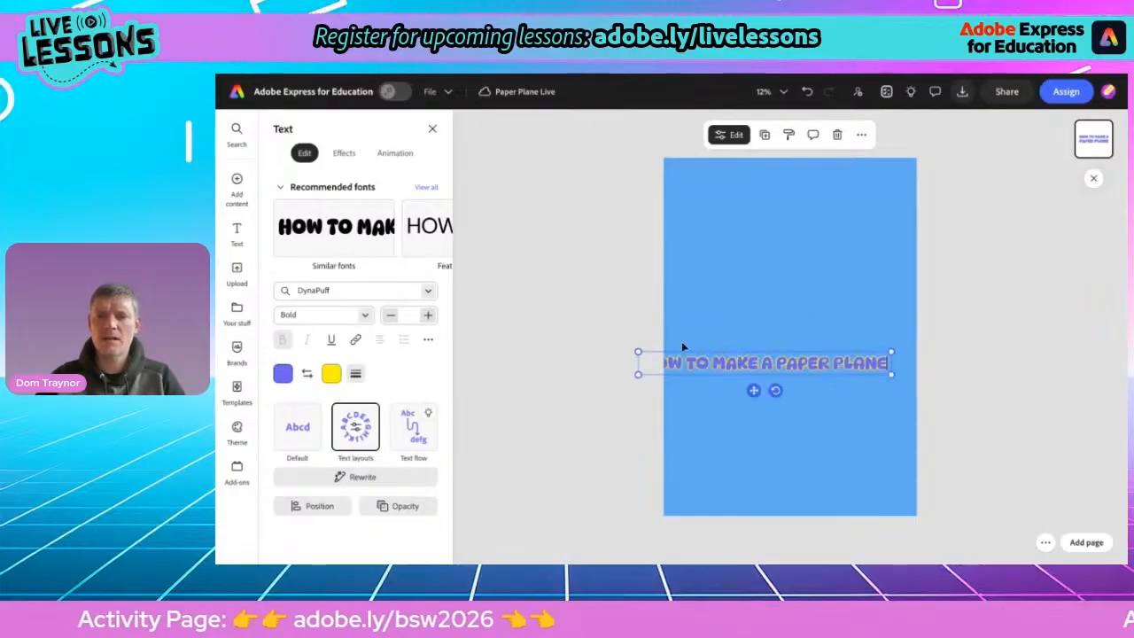
{"action": "left_click_drag", "start_coordinate": [754, 386], "coordinate": [782, 196]}
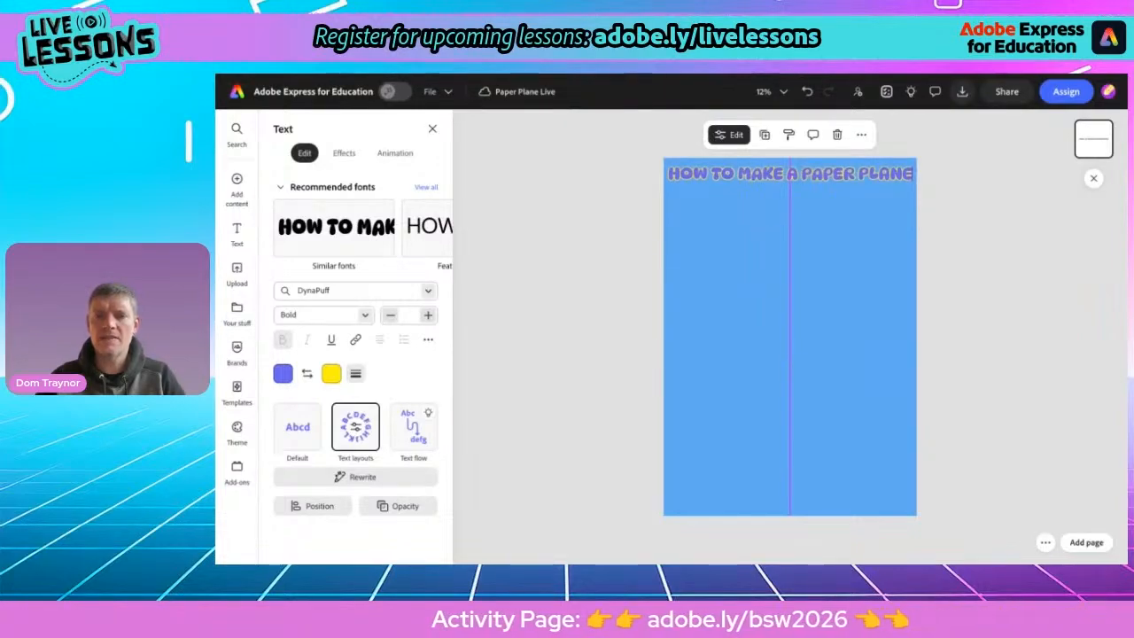
{"action": "left_click_drag", "start_coordinate": [782, 196], "coordinate": [781, 196]}
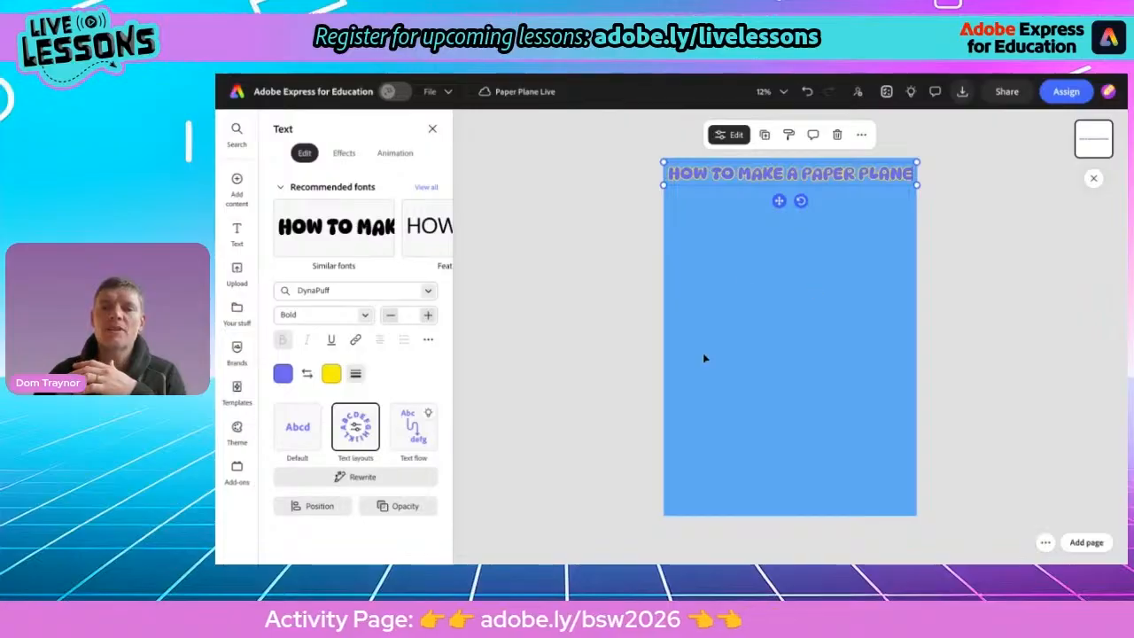
Duplicate the title, move the copy below it, and replace its text with 1 near the left edge
{"action": "left_click", "coordinate": [555, 370]}
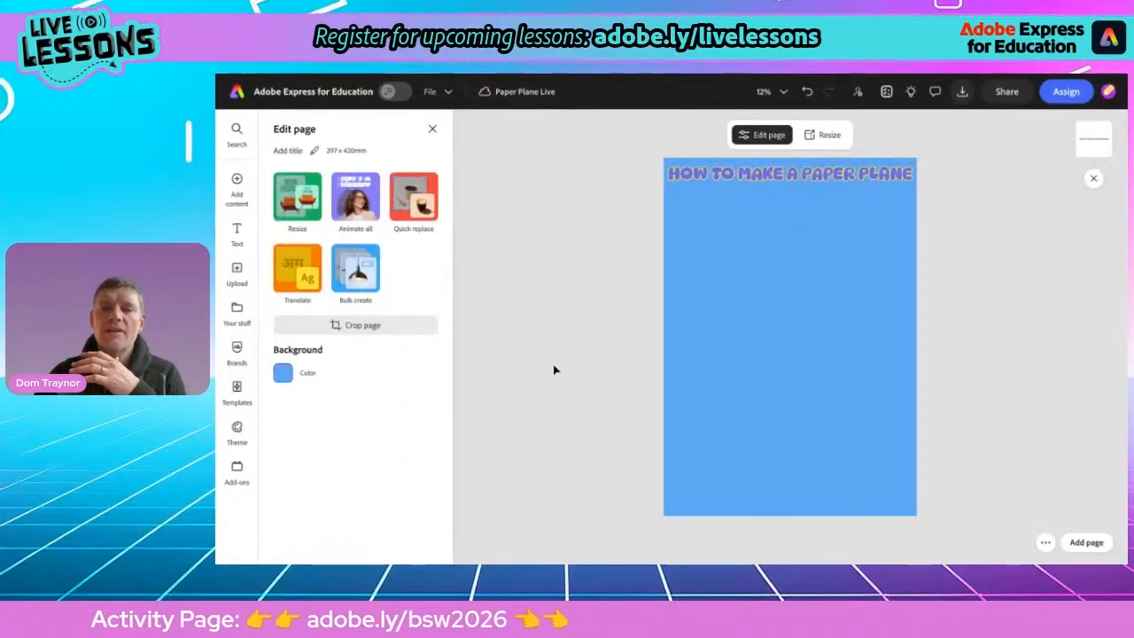
{"action": "left_click", "coordinate": [803, 180]}
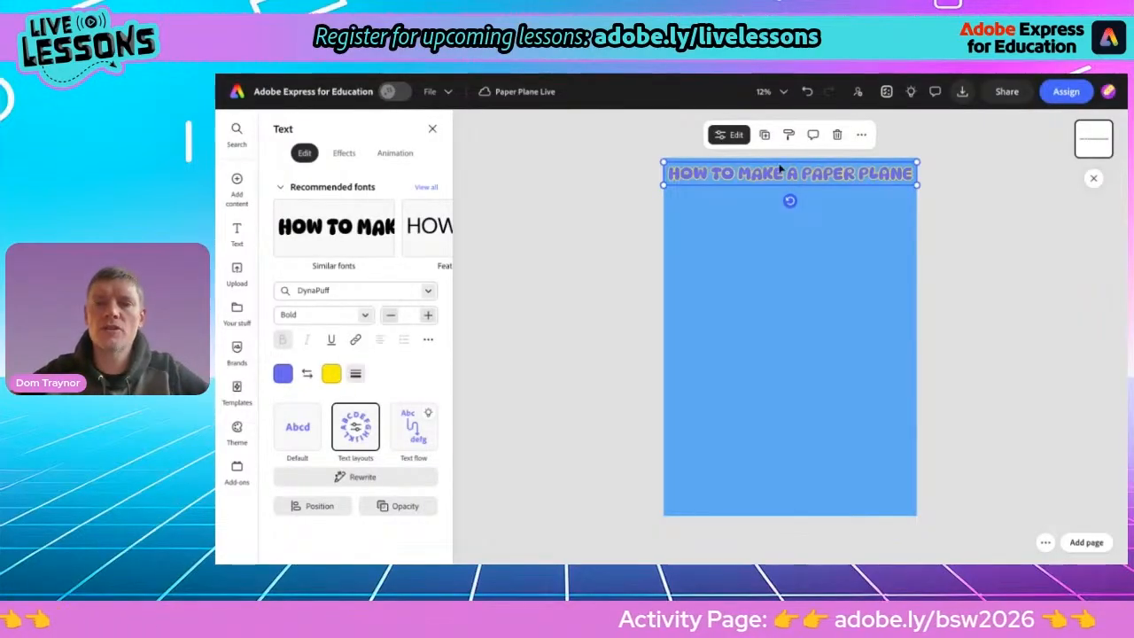
{"action": "left_click", "coordinate": [765, 137]}
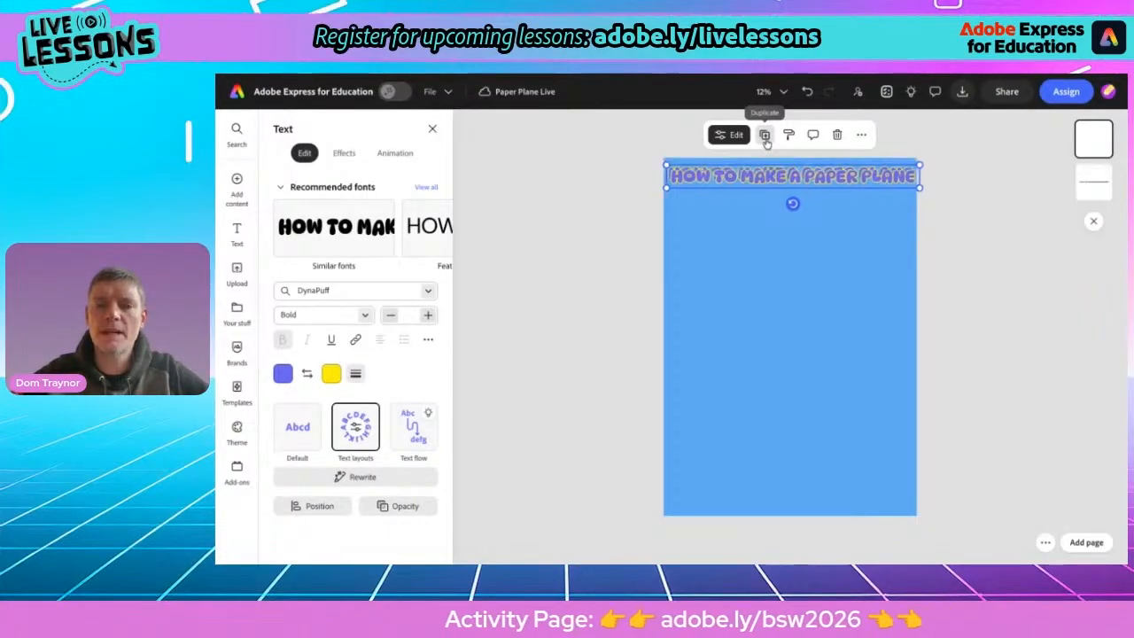
{"action": "left_click_drag", "start_coordinate": [776, 182], "coordinate": [770, 238]}
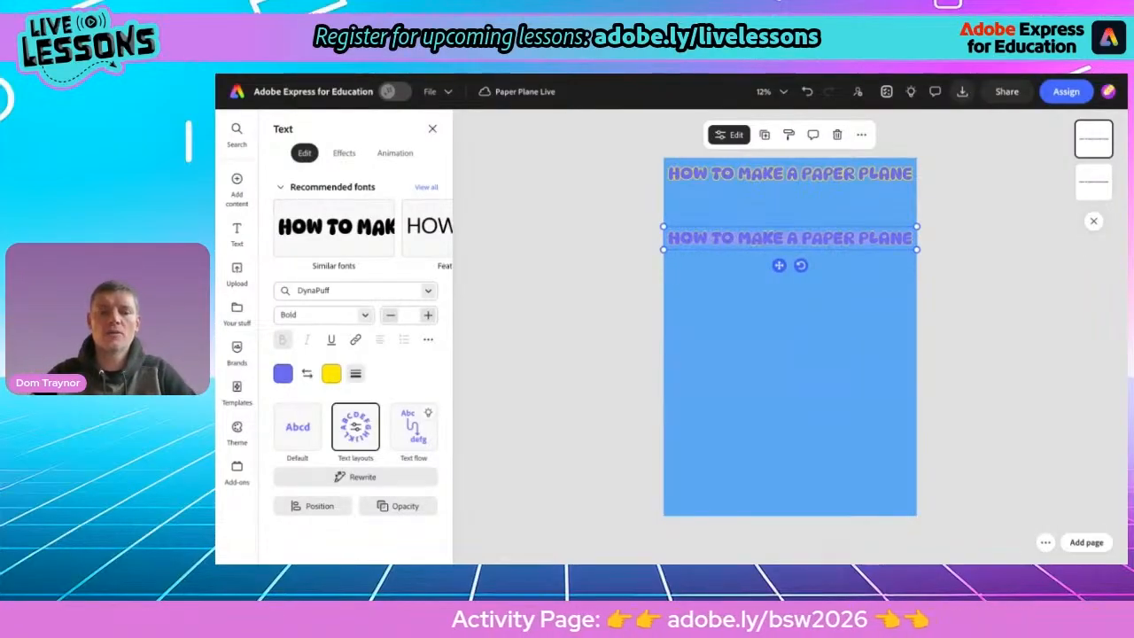
{"action": "type", "text": "1"}
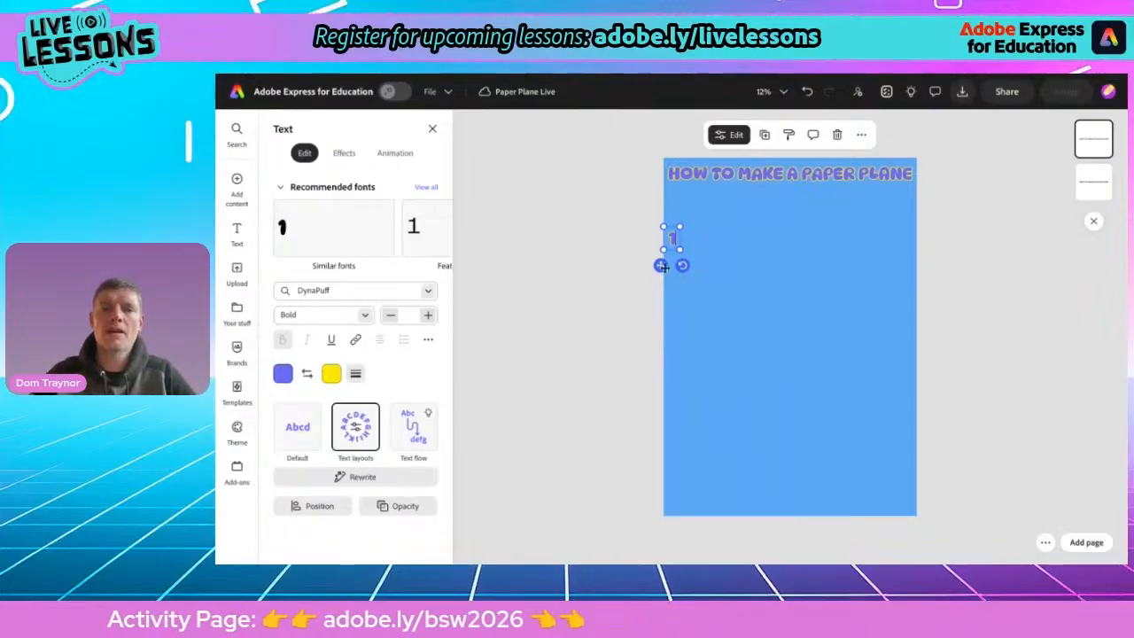
{"action": "left_click_drag", "start_coordinate": [661, 266], "coordinate": [679, 246]}
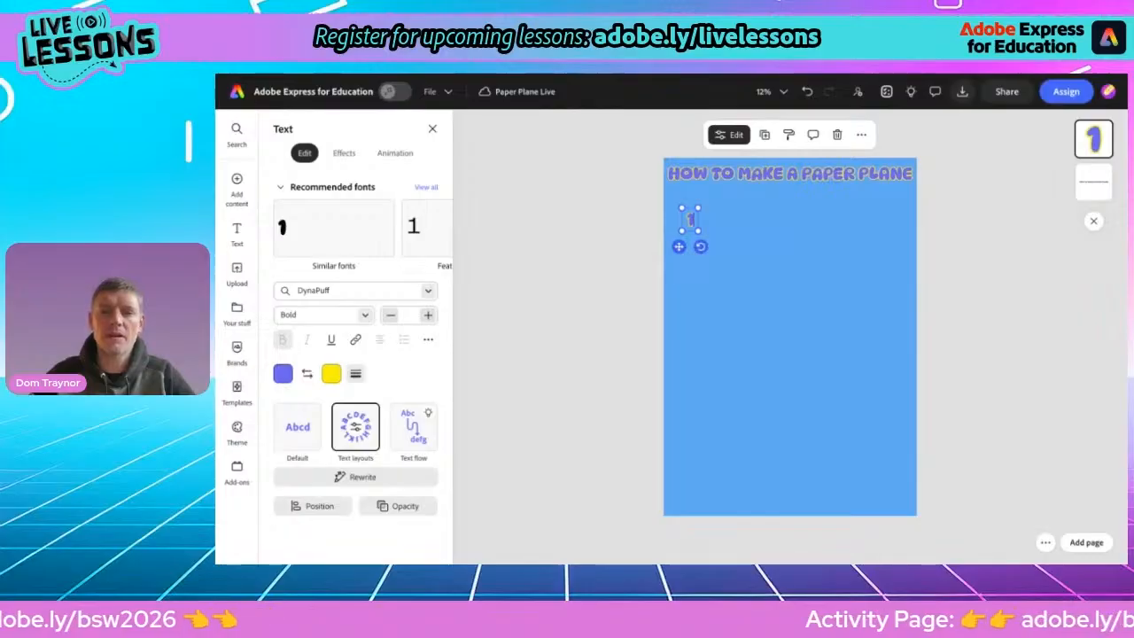
Apply the circle shape effect to the 1 label
{"action": "left_click", "coordinate": [344, 157]}
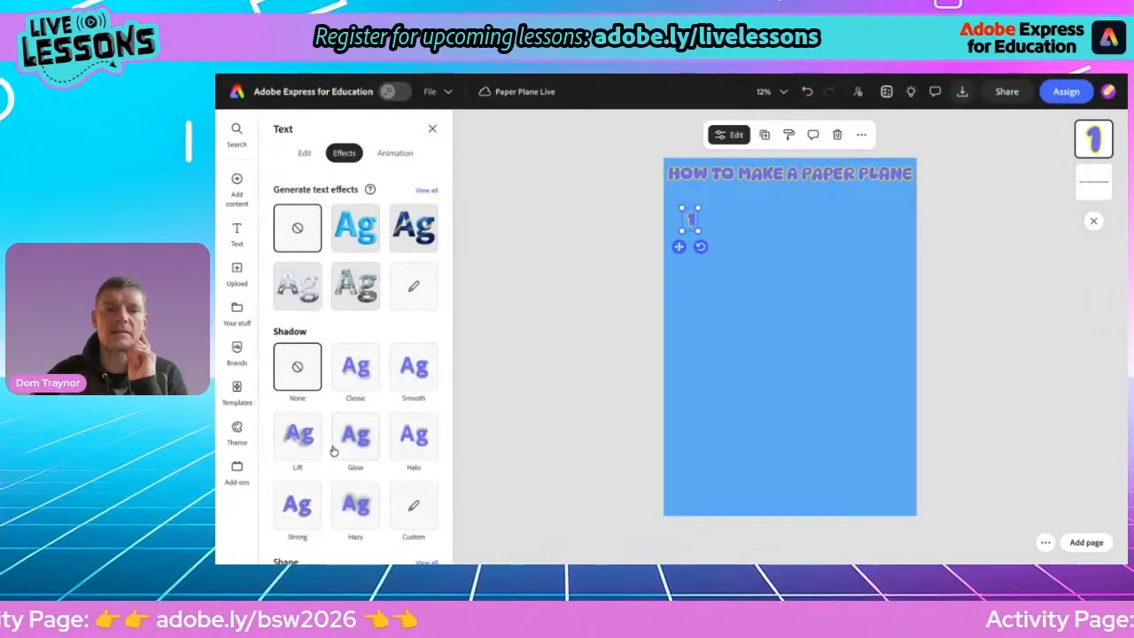
{"action": "scroll", "coordinate": [333, 456], "scroll_direction": "down", "scroll_amount": 2}
{"action": "scroll", "coordinate": [333, 457], "scroll_direction": "down", "scroll_amount": 1}
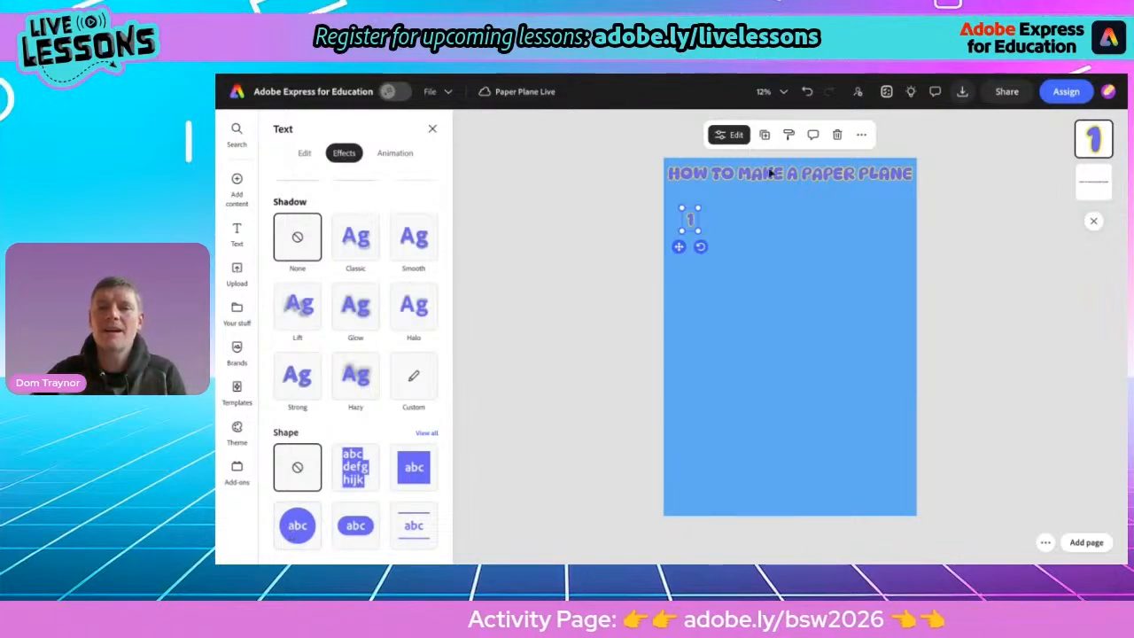
{"action": "scroll", "coordinate": [783, 172], "scroll_direction": "up", "scroll_amount": 5}
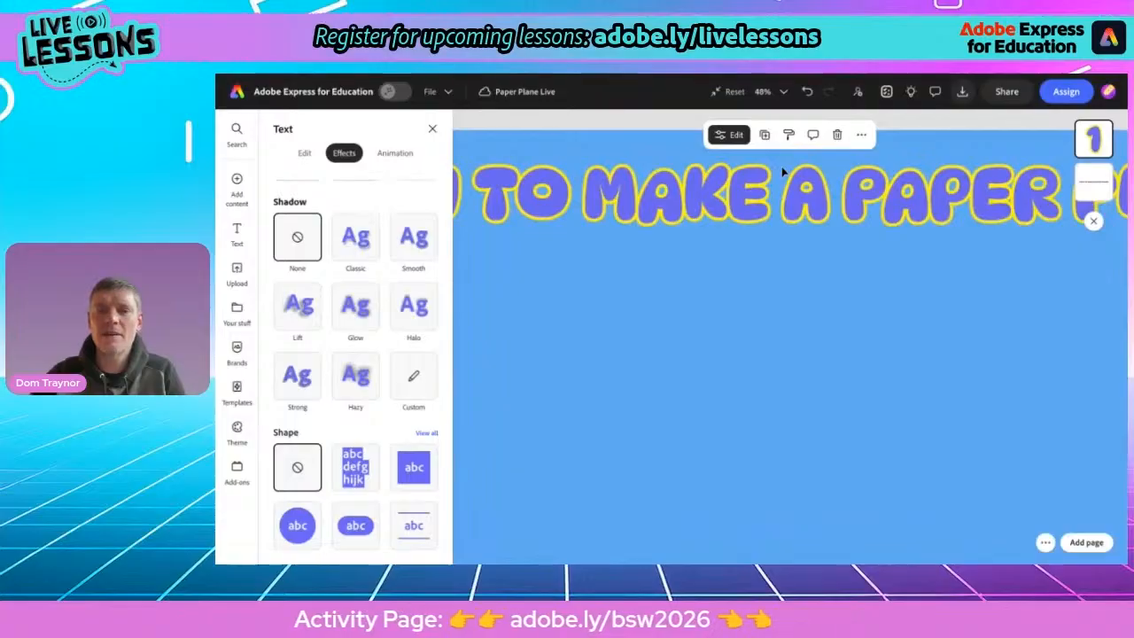
{"action": "scroll", "coordinate": [779, 173], "scroll_direction": "down", "scroll_amount": 5}
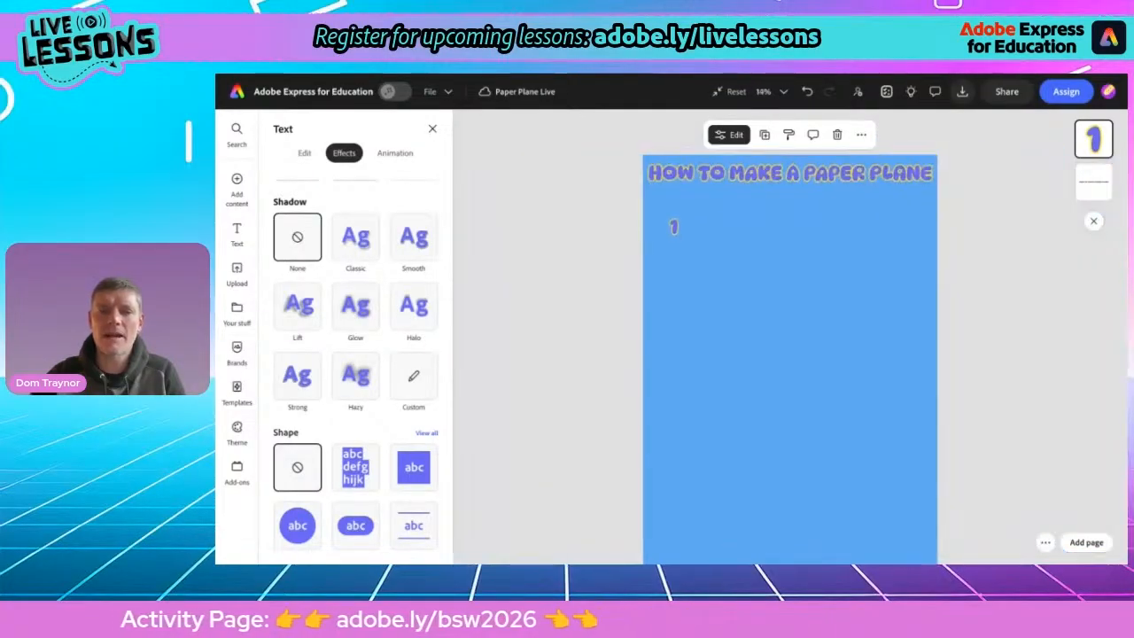
{"action": "left_click", "coordinate": [297, 527]}
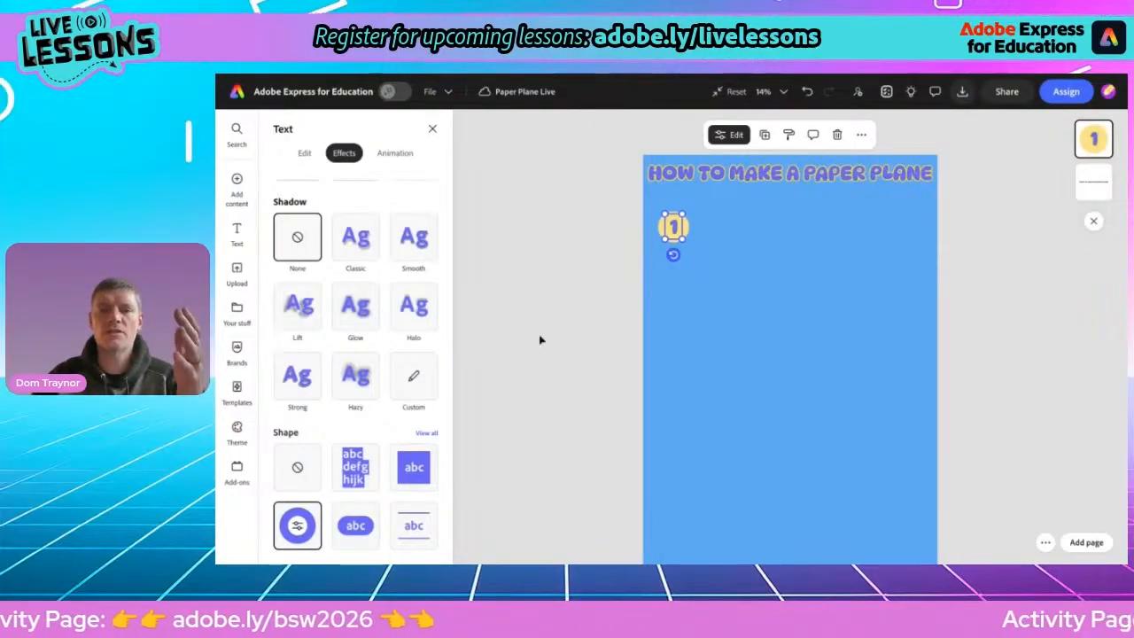
Duplicate the 1 circle, move the copy to the centre-right of the page, and change its text to 2
{"action": "left_click", "coordinate": [765, 135]}
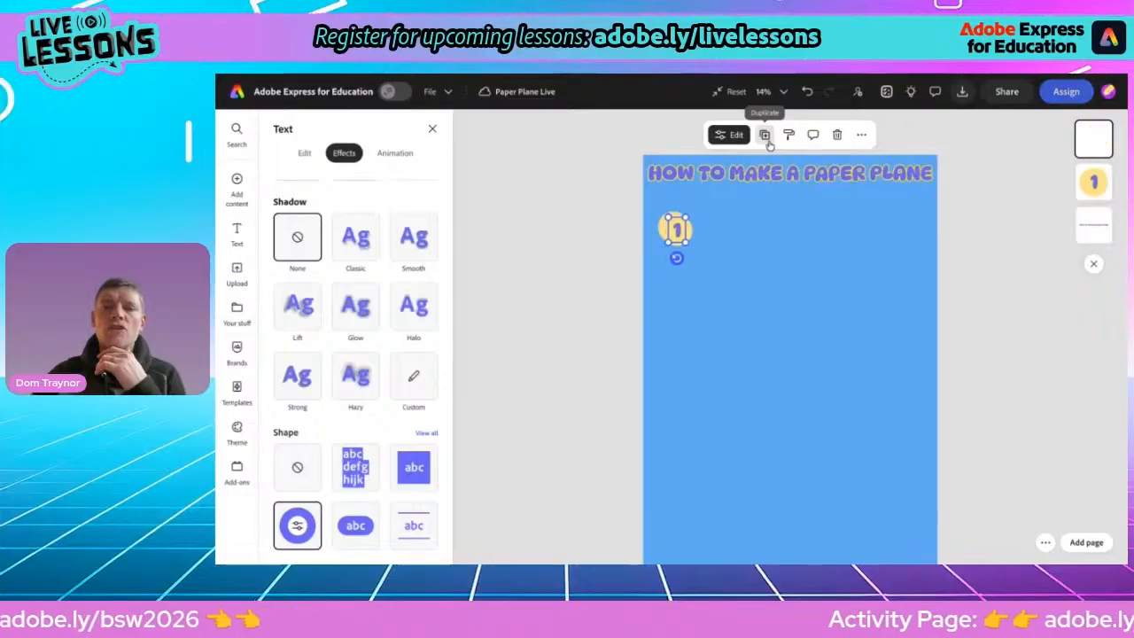
{"action": "left_click_drag", "start_coordinate": [685, 229], "coordinate": [804, 330]}
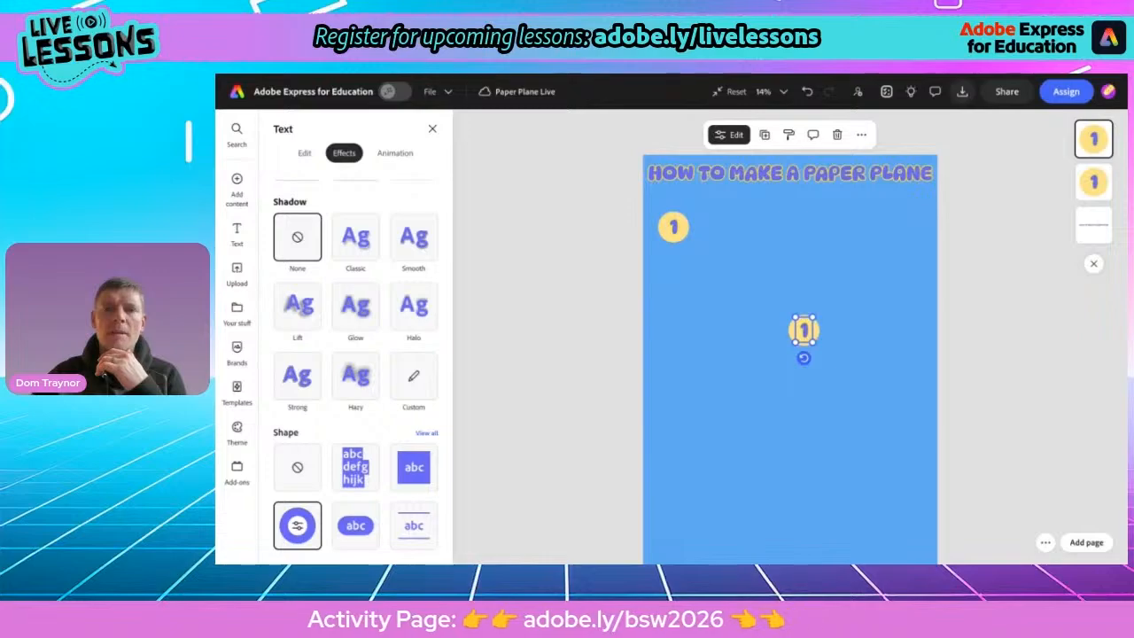
{"action": "double_click", "coordinate": [804, 329]}
{"action": "type", "text": "2"}
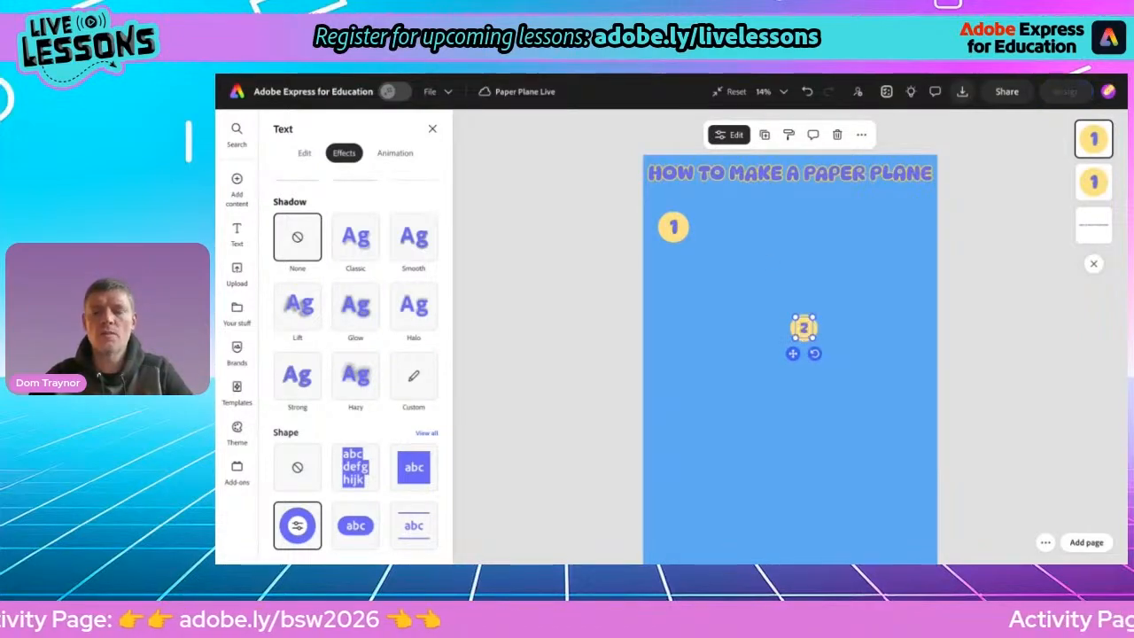
{"action": "left_click_drag", "start_coordinate": [812, 338], "coordinate": [814, 340]}
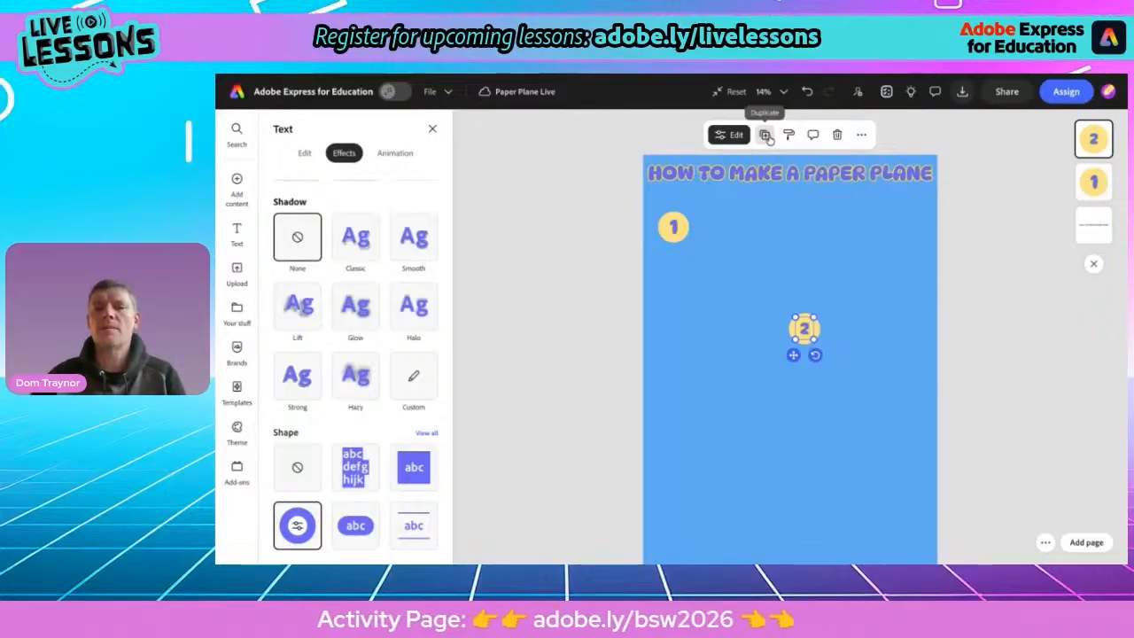
Duplicate the 2 circle into a 3 circle at the left side, nudging the 2 circle slightly higher
{"action": "left_click", "coordinate": [767, 135]}
{"action": "left_click_drag", "start_coordinate": [804, 329], "coordinate": [683, 415]}
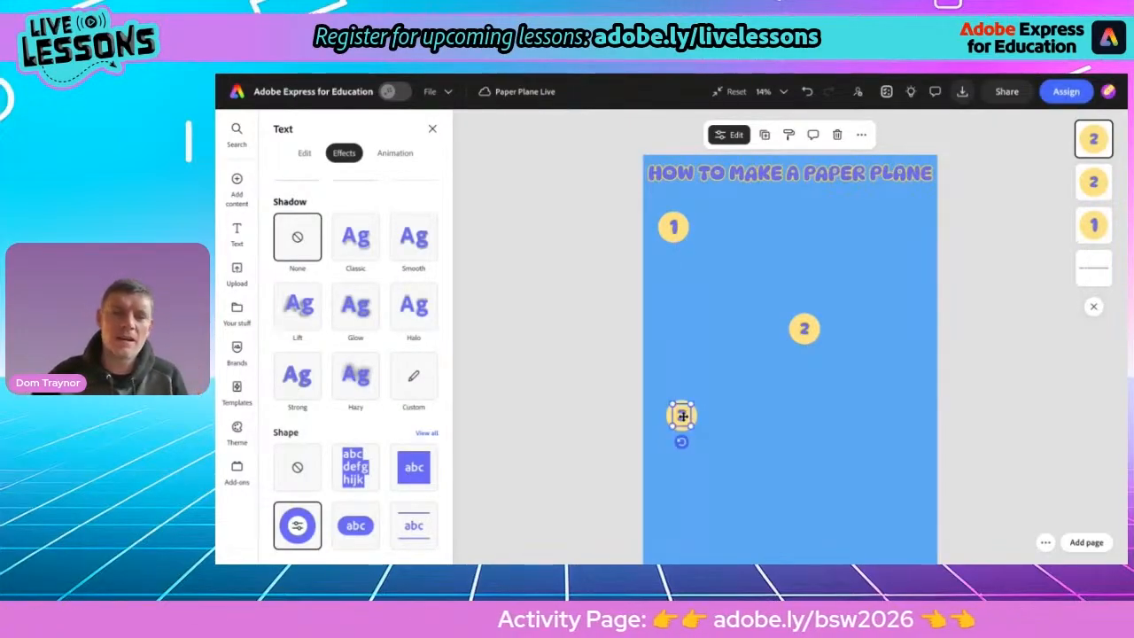
{"action": "scroll", "coordinate": [790, 355], "scroll_direction": "down", "scroll_amount": 1}
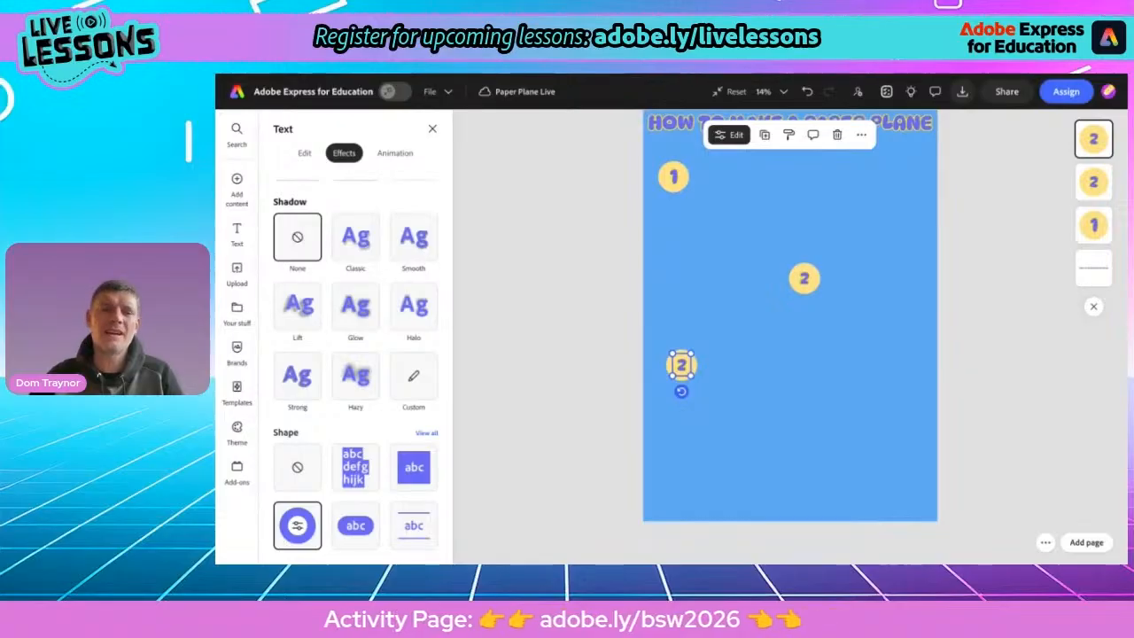
{"action": "left_click_drag", "start_coordinate": [682, 368], "coordinate": [682, 359]}
{"action": "left_click_drag", "start_coordinate": [813, 284], "coordinate": [813, 269]}
{"action": "left_click_drag", "start_coordinate": [683, 362], "coordinate": [682, 352]}
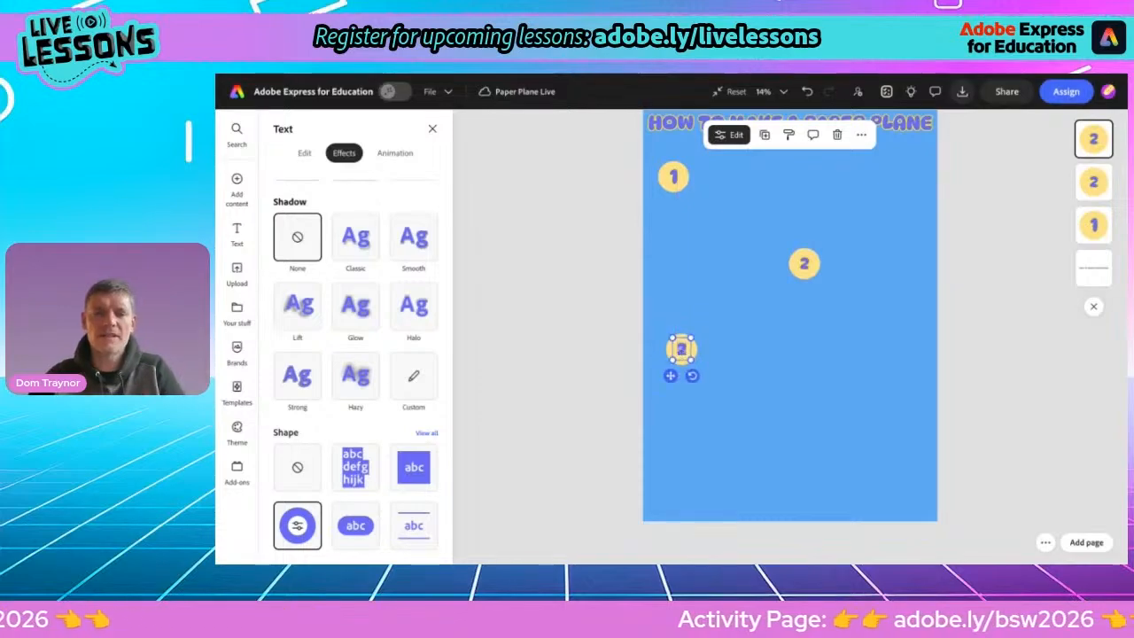
Duplicate the 3 circle, place the copy lower on the right, and relabel it 4
{"action": "left_click", "coordinate": [766, 137]}
{"action": "left_click_drag", "start_coordinate": [683, 354], "coordinate": [819, 426]}
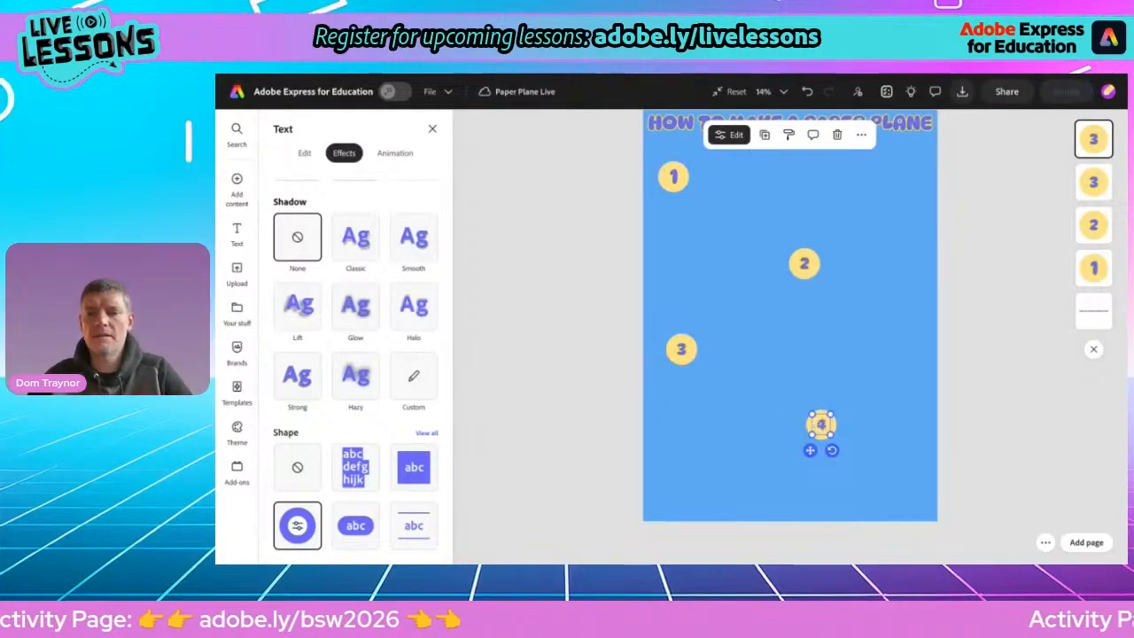
{"action": "left_click_drag", "start_coordinate": [810, 449], "coordinate": [803, 449]}
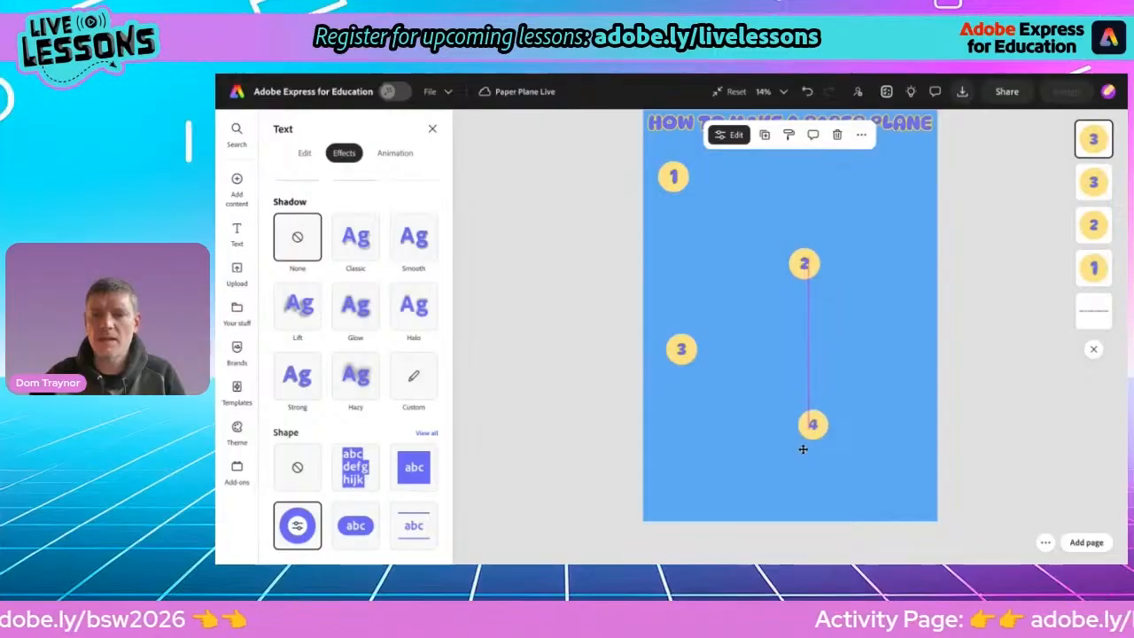
Duplicate the 4 circle, place the copy near the bottom left, and relabel it 5
{"action": "left_click", "coordinate": [764, 134]}
{"action": "left_click_drag", "start_coordinate": [816, 429], "coordinate": [676, 488]}
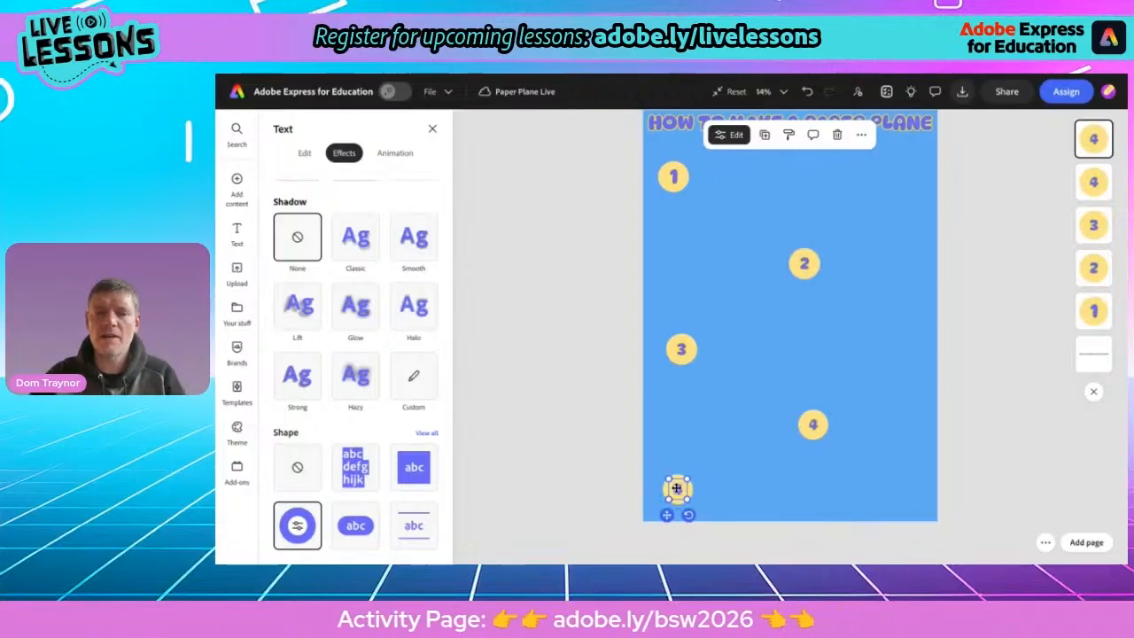
{"action": "double_click", "coordinate": [676, 488]}
{"action": "type", "text": "5"}
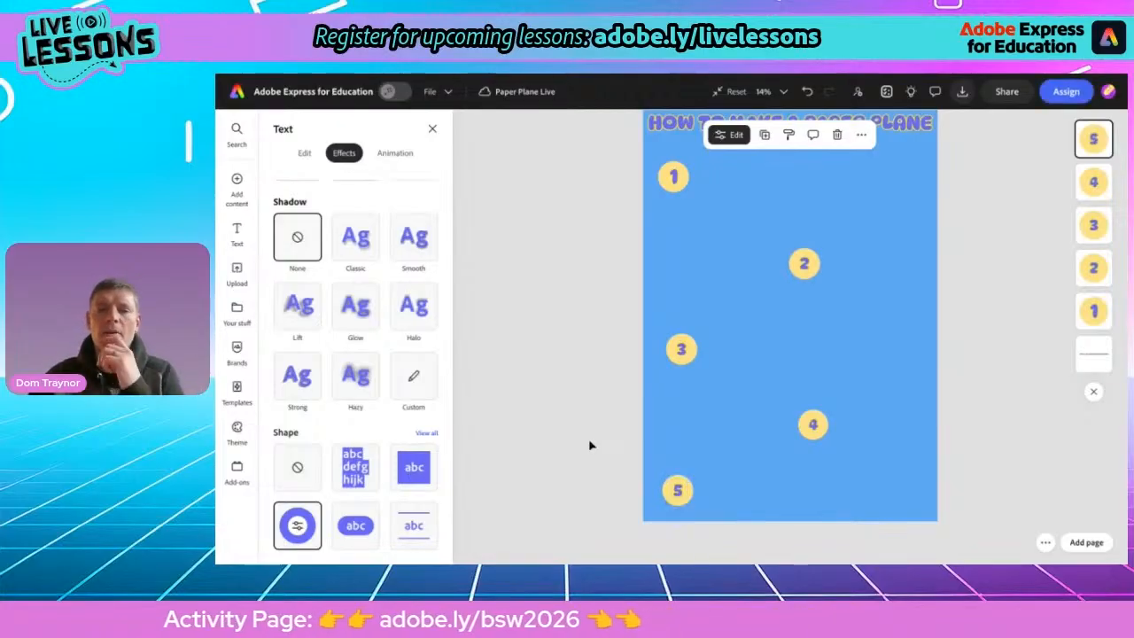
{"action": "left_click", "coordinate": [591, 446]}
Nudge the 2, 3, 4 and 5 circles upward to even out their spacing down the page
{"action": "scroll", "coordinate": [591, 445], "scroll_direction": "down", "scroll_amount": 5}
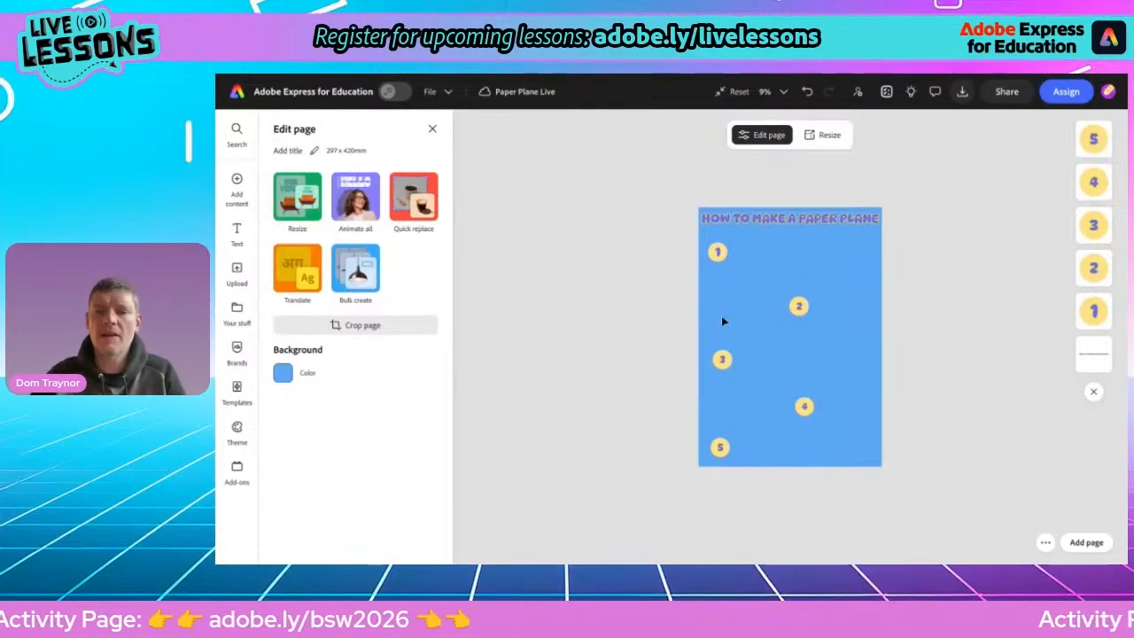
{"action": "left_click_drag", "start_coordinate": [796, 307], "coordinate": [798, 294]}
{"action": "left_click_drag", "start_coordinate": [724, 360], "coordinate": [722, 350]}
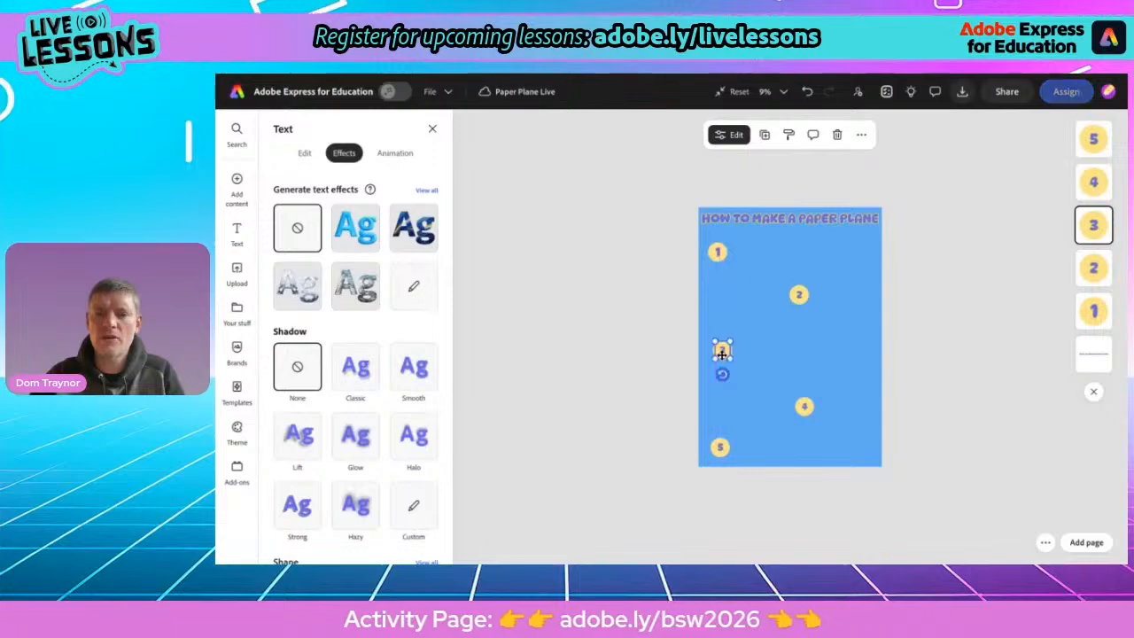
{"action": "left_click_drag", "start_coordinate": [794, 408], "coordinate": [803, 397]}
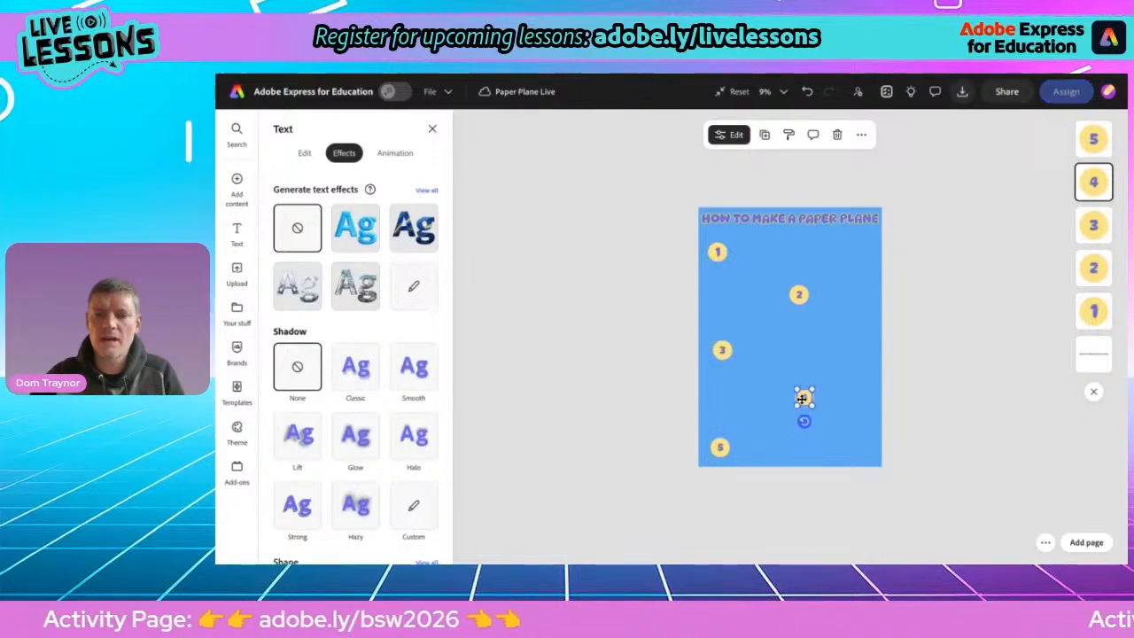
{"action": "left_click", "coordinate": [720, 448]}
{"action": "left_click_drag", "start_coordinate": [719, 449], "coordinate": [722, 443]}
{"action": "left_click", "coordinate": [632, 395]}
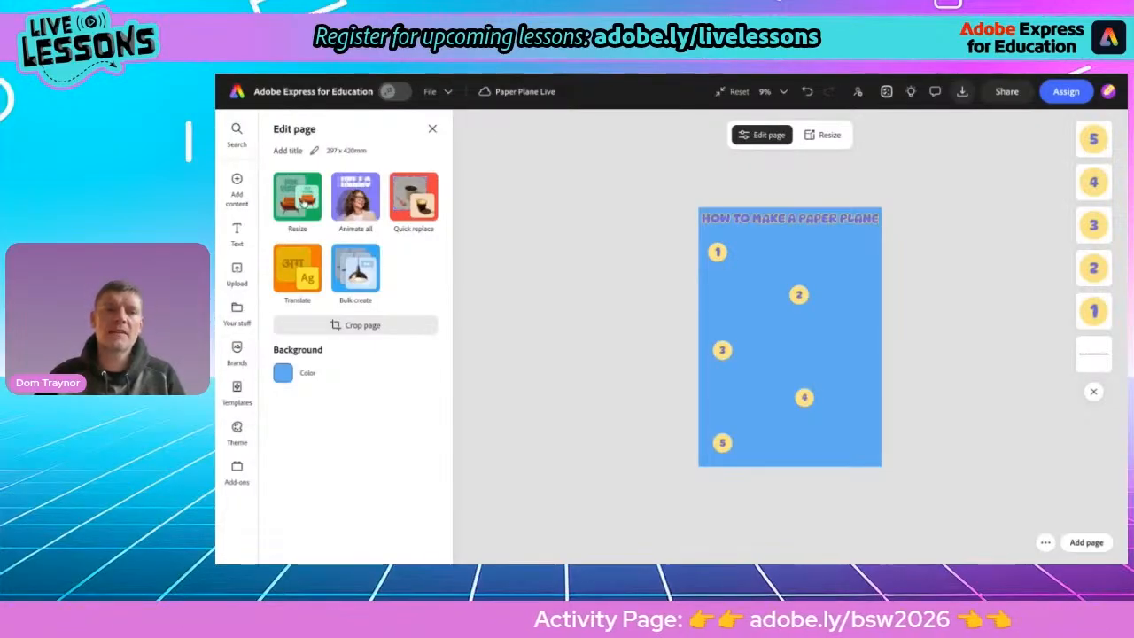
Add a black rectangle shape from the Elements shapes library to the page
{"action": "mouse_move", "coordinate": [237, 195]}
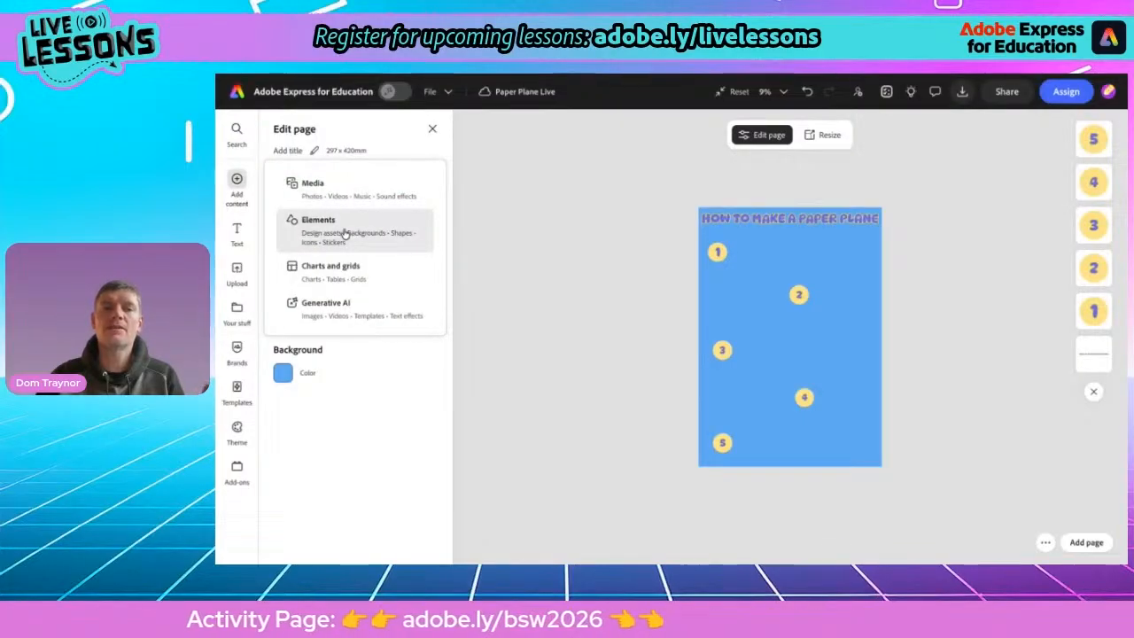
{"action": "left_click", "coordinate": [346, 233]}
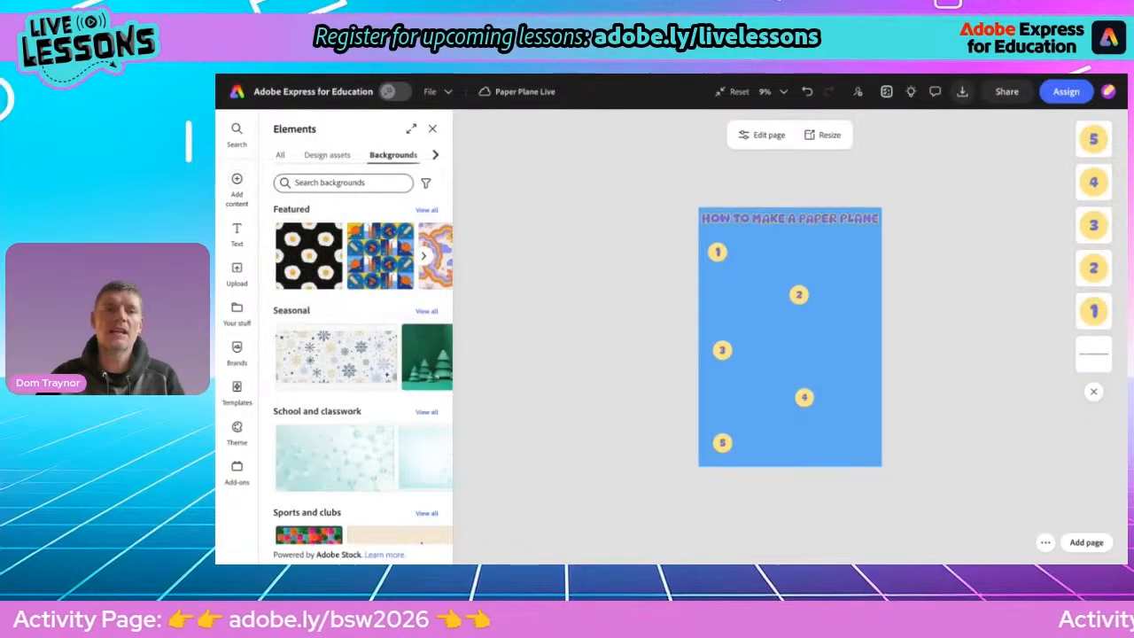
{"action": "left_click", "coordinate": [434, 156]}
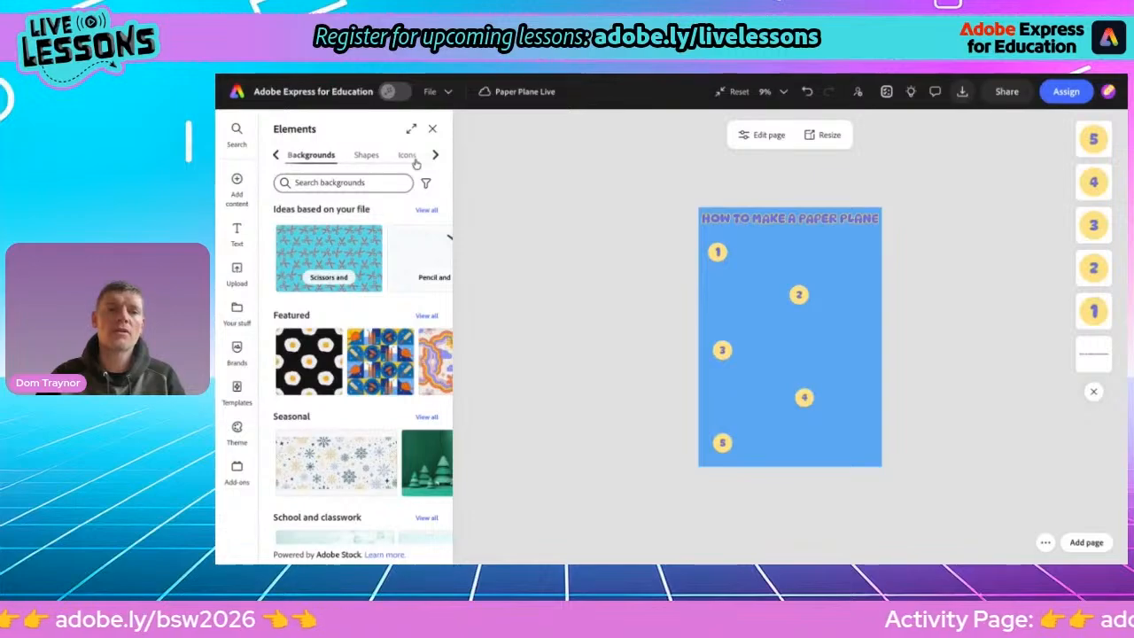
{"action": "left_click", "coordinate": [363, 157]}
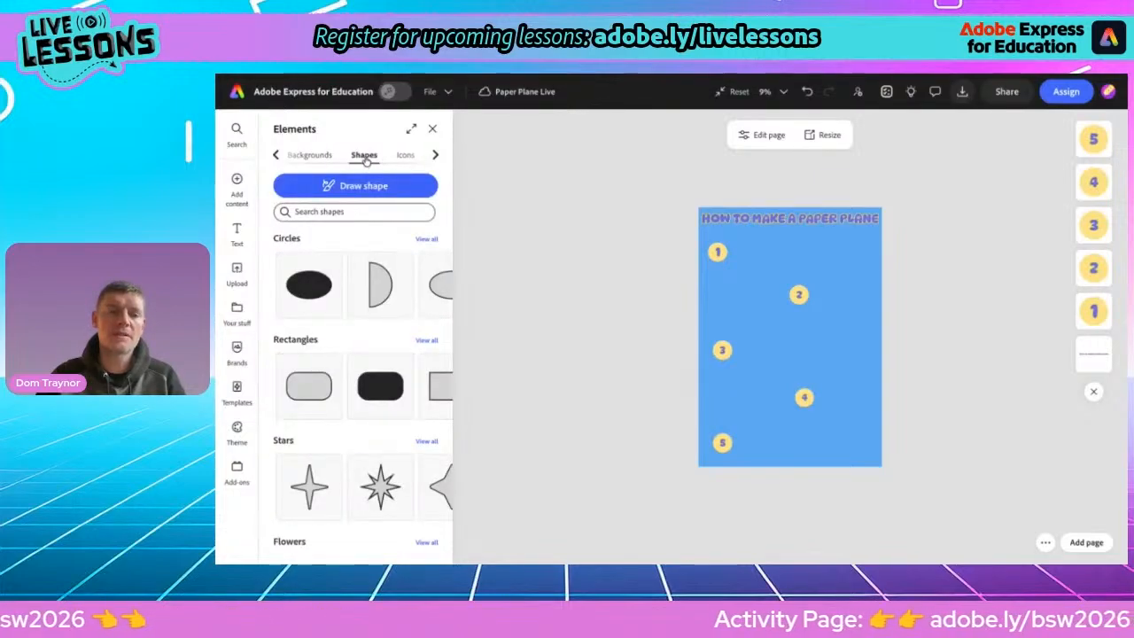
{"action": "left_click", "coordinate": [424, 342]}
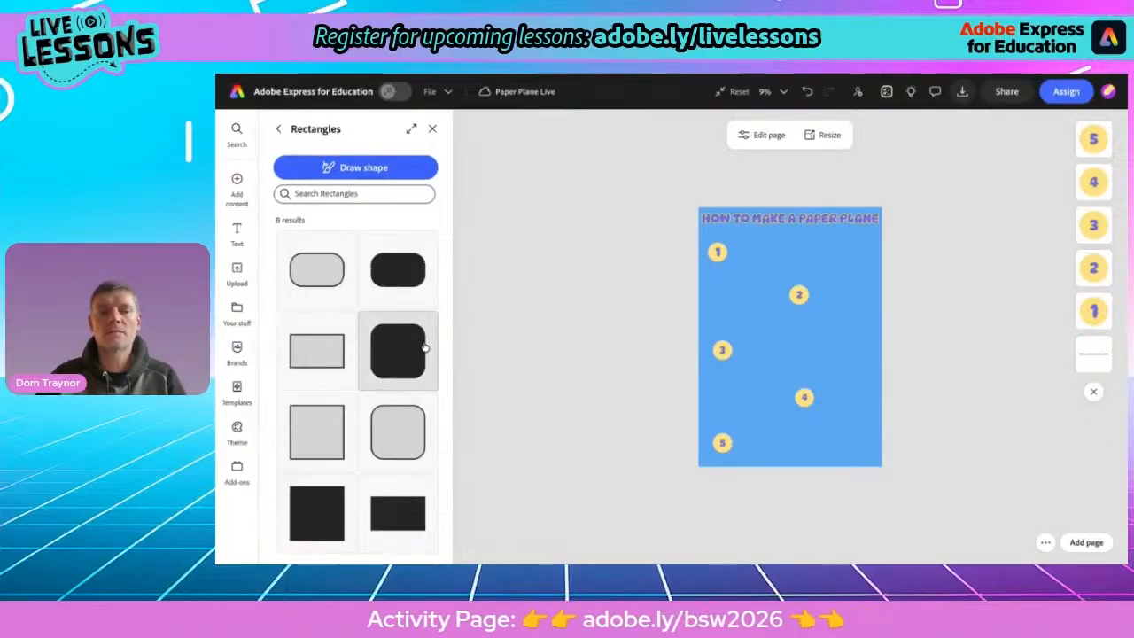
{"action": "left_click", "coordinate": [390, 526]}
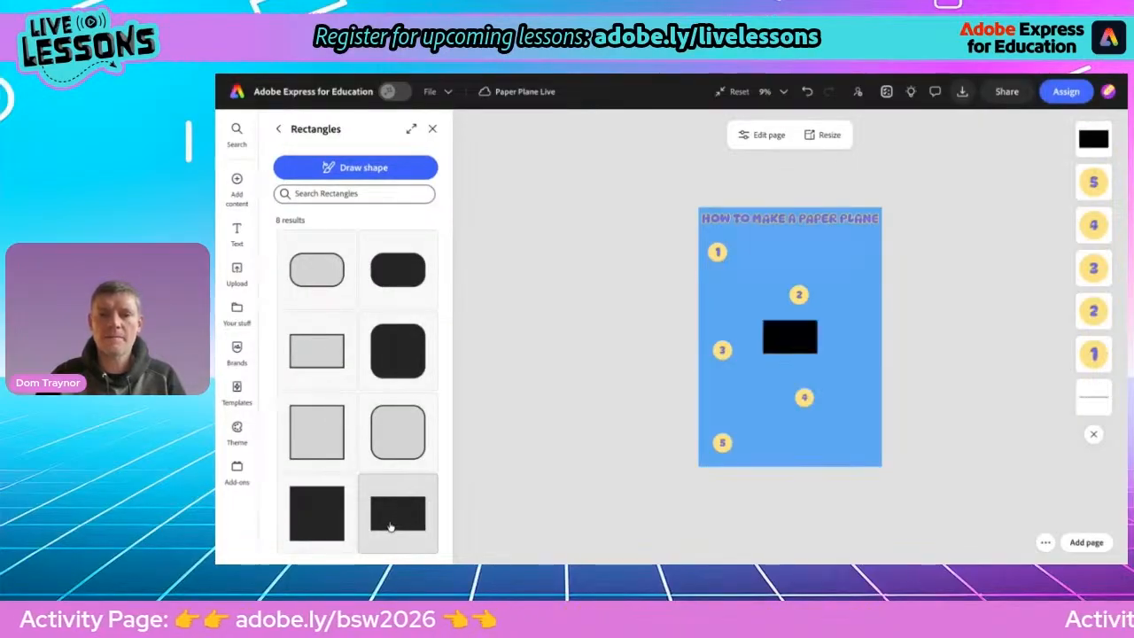
Move the black rectangle up beside the 1 circle and resize it into a smaller landscape block
{"action": "left_click", "coordinate": [799, 350]}
{"action": "left_click_drag", "start_coordinate": [799, 348], "coordinate": [770, 256]}
{"action": "scroll", "coordinate": [769, 256], "scroll_direction": "up", "scroll_amount": 5}
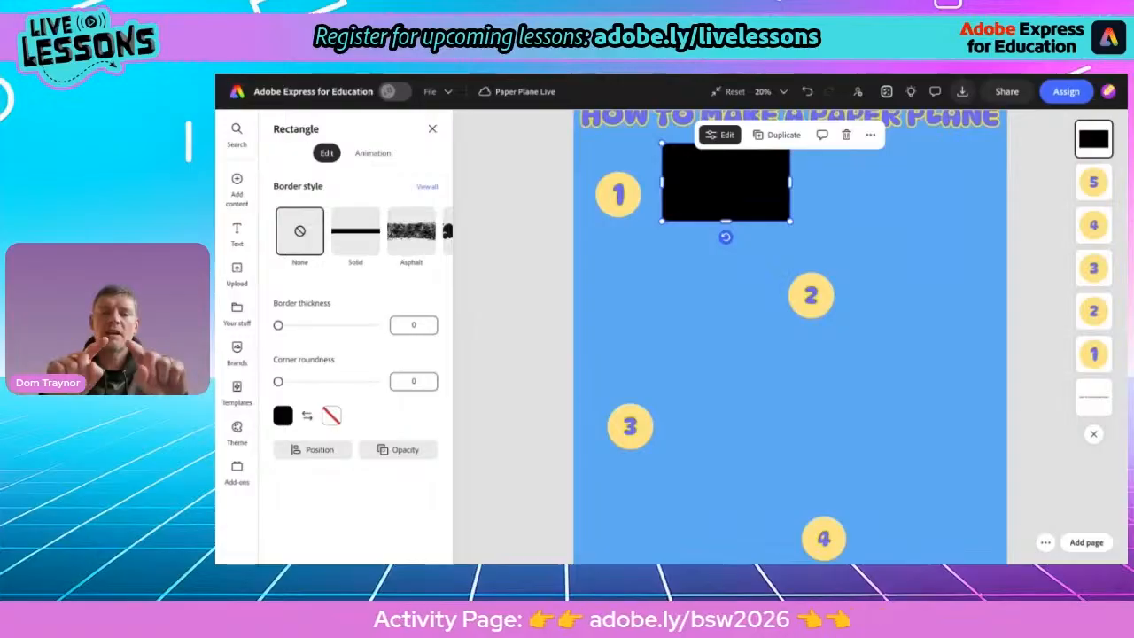
{"action": "left_click_drag", "start_coordinate": [753, 200], "coordinate": [753, 216]}
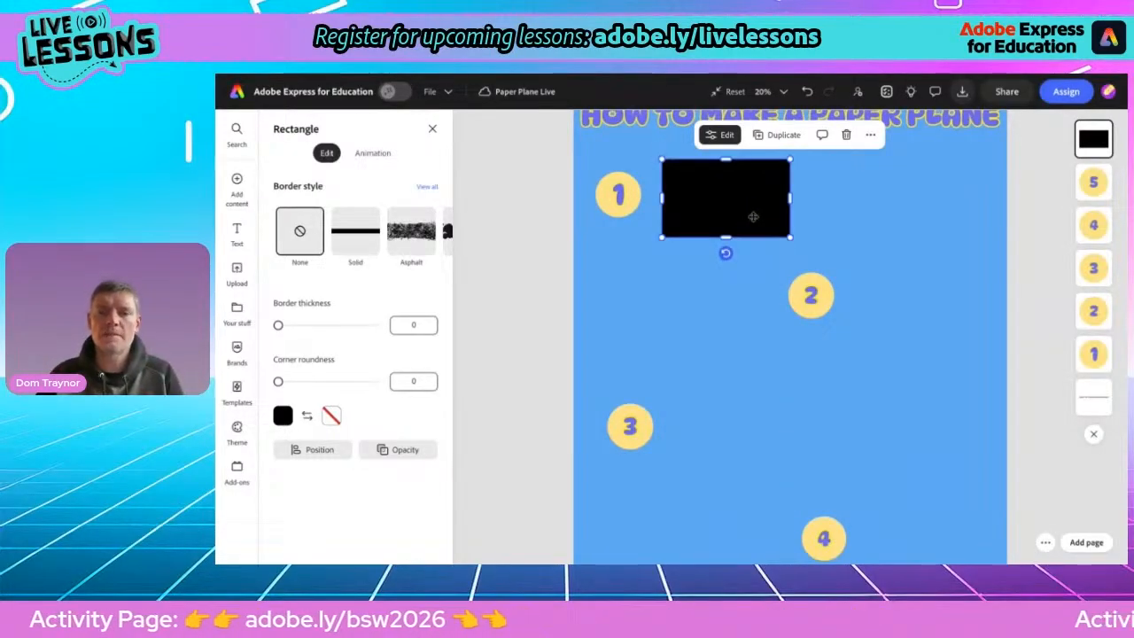
{"action": "left_click_drag", "start_coordinate": [790, 199], "coordinate": [772, 198]}
{"action": "left_click_drag", "start_coordinate": [722, 236], "coordinate": [724, 220]}
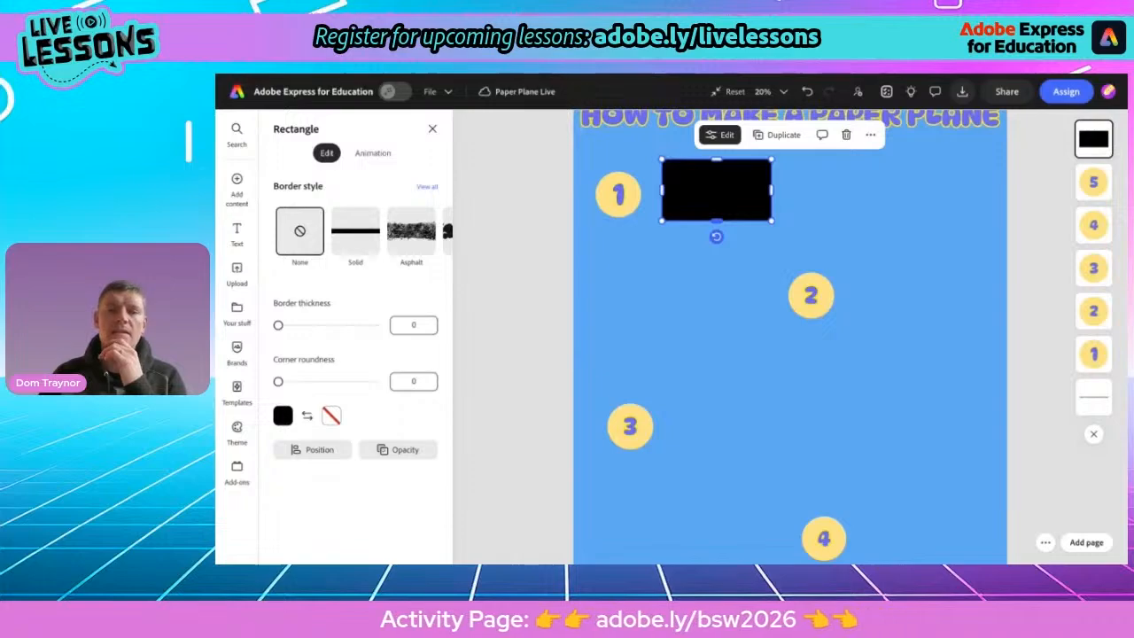
Fill the rectangle with the default green swatch
{"action": "left_click", "coordinate": [284, 414]}
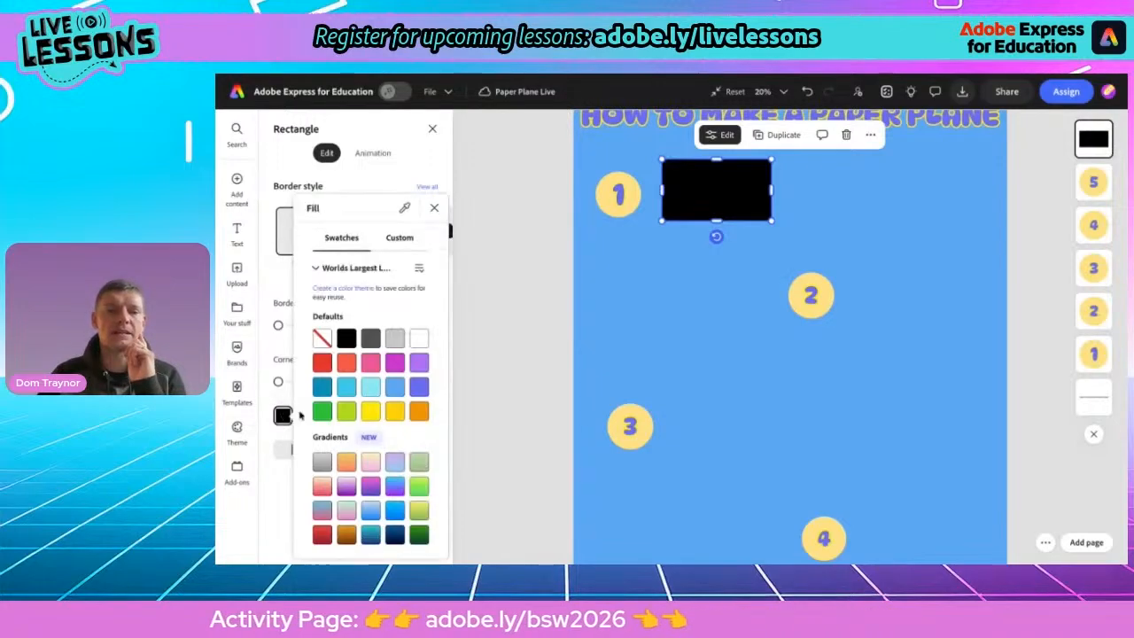
{"action": "left_click", "coordinate": [323, 411]}
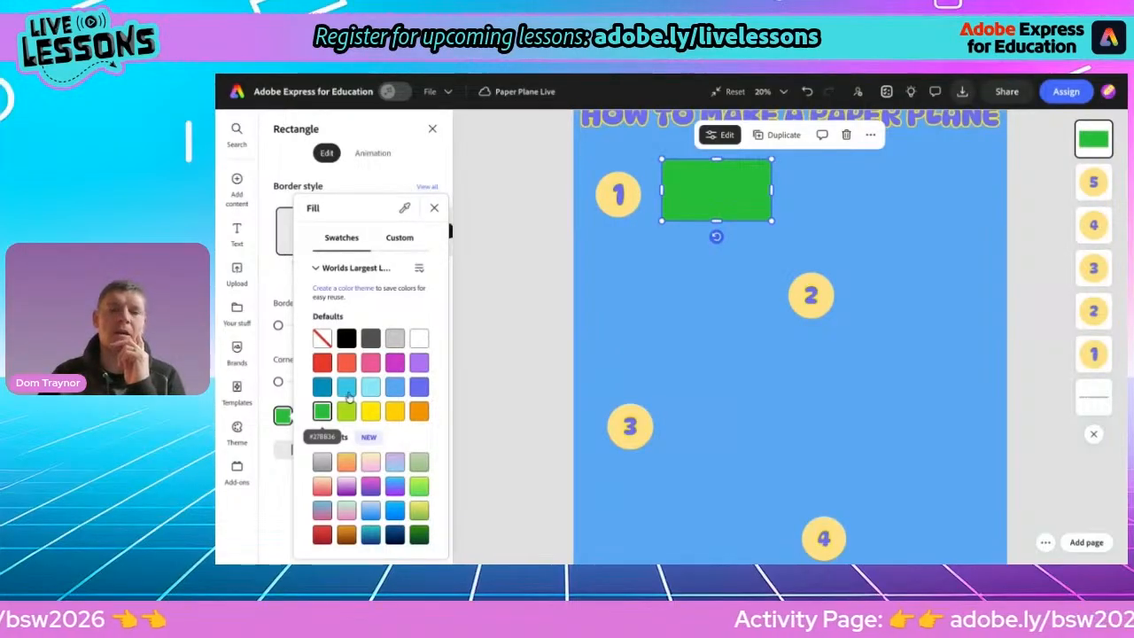
{"action": "left_click", "coordinate": [492, 288]}
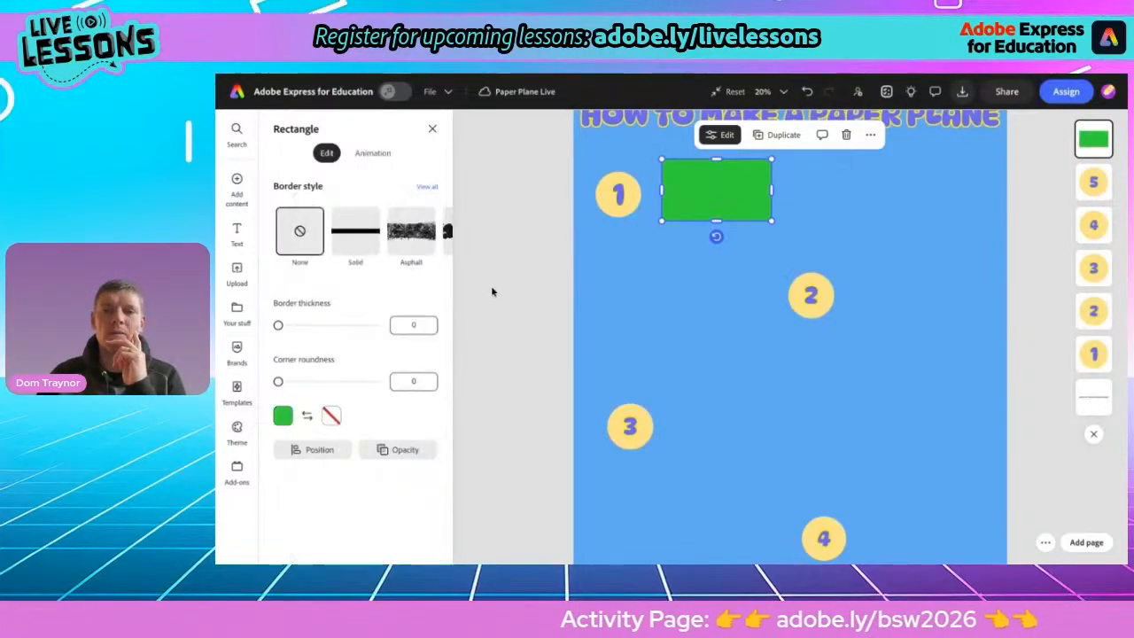
Duplicate the green rectangle, place the copy directly beneath it, and fill the copy lime green
{"action": "left_click", "coordinate": [770, 137]}
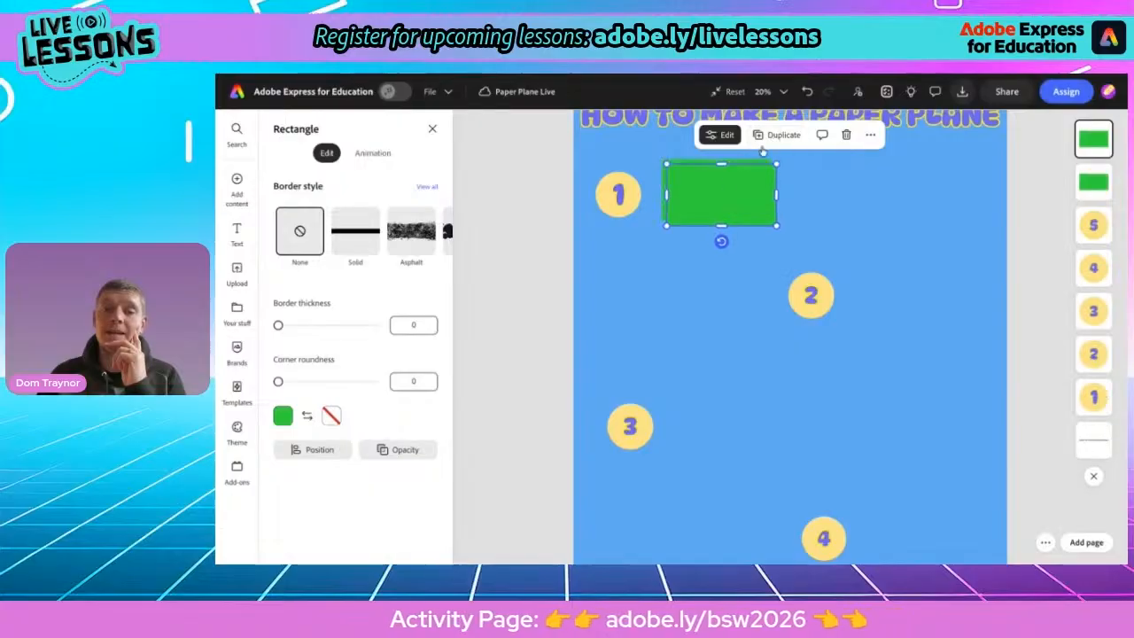
{"action": "left_click_drag", "start_coordinate": [722, 189], "coordinate": [718, 229]}
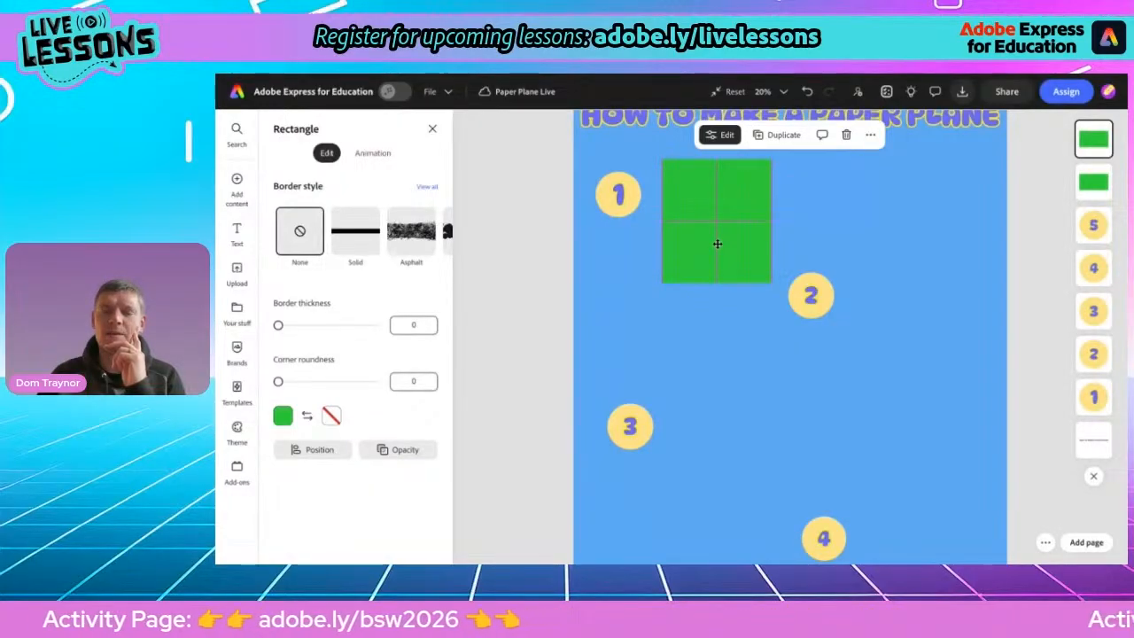
{"action": "mouse_move", "coordinate": [717, 244]}
{"action": "left_mouse_down"}
{"action": "mouse_move", "coordinate": [750, 248]}
{"action": "mouse_move", "coordinate": [718, 243]}
{"action": "left_mouse_up"}
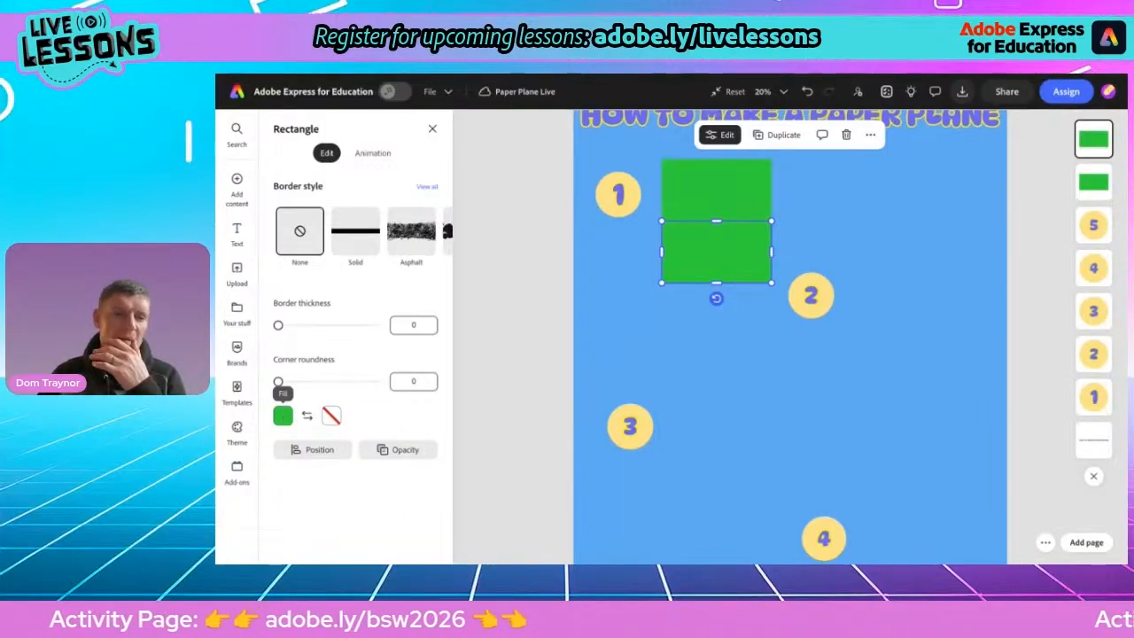
{"action": "left_click", "coordinate": [283, 415]}
{"action": "left_click", "coordinate": [345, 412]}
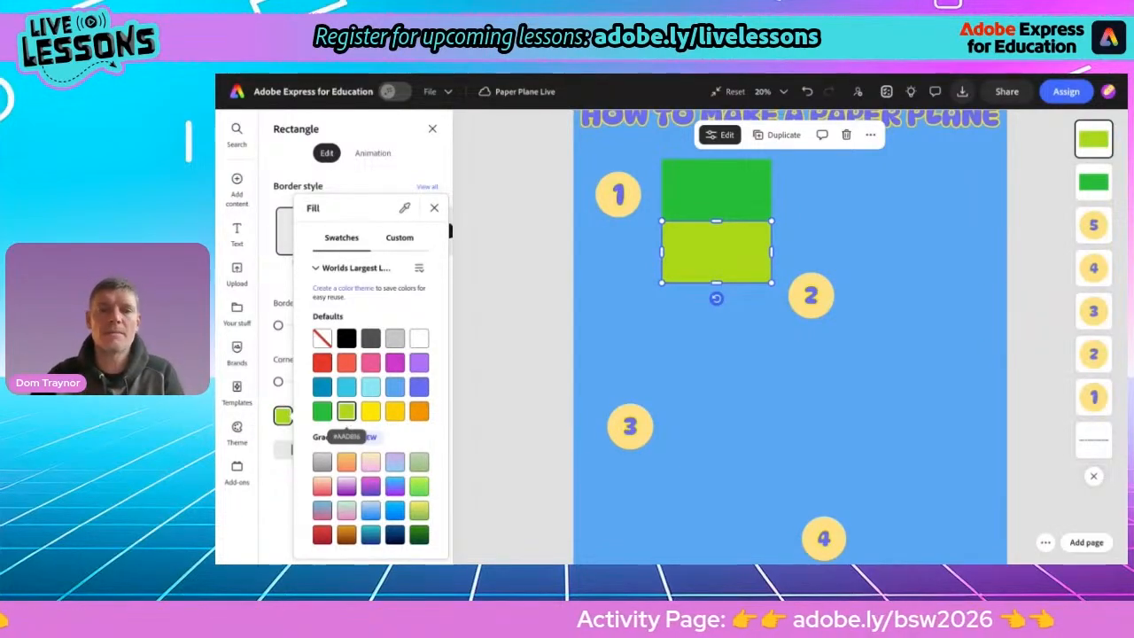
{"action": "left_click", "coordinate": [496, 311]}
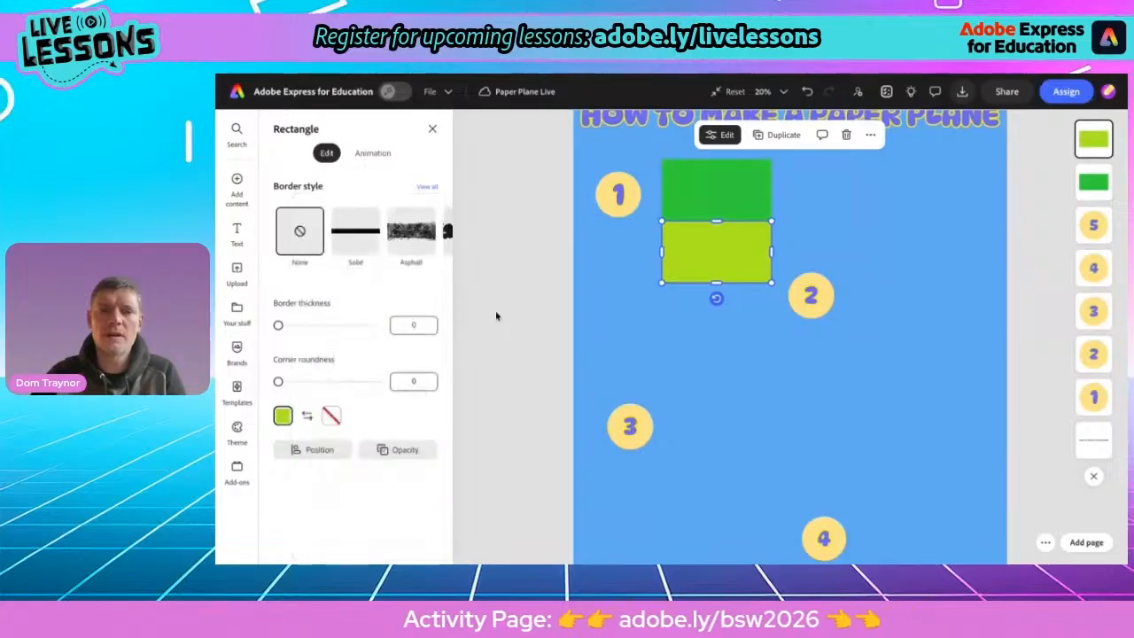
{"action": "left_click", "coordinate": [495, 312]}
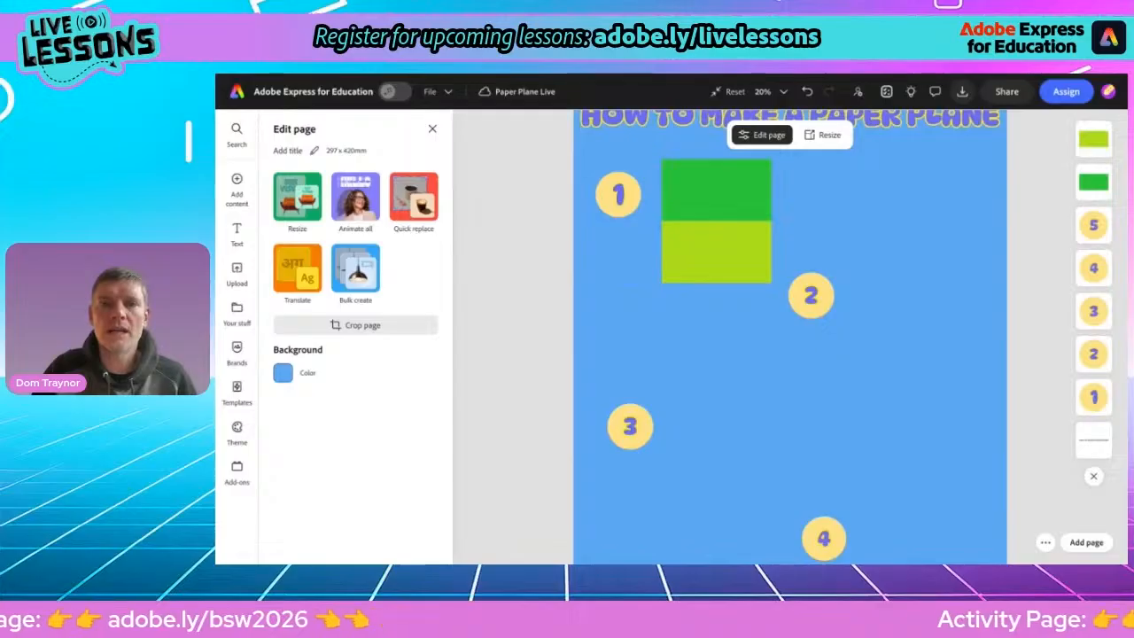
Search the elements library for "line" and add a plain horizontal line shape to the page
{"action": "left_click", "coordinate": [237, 186]}
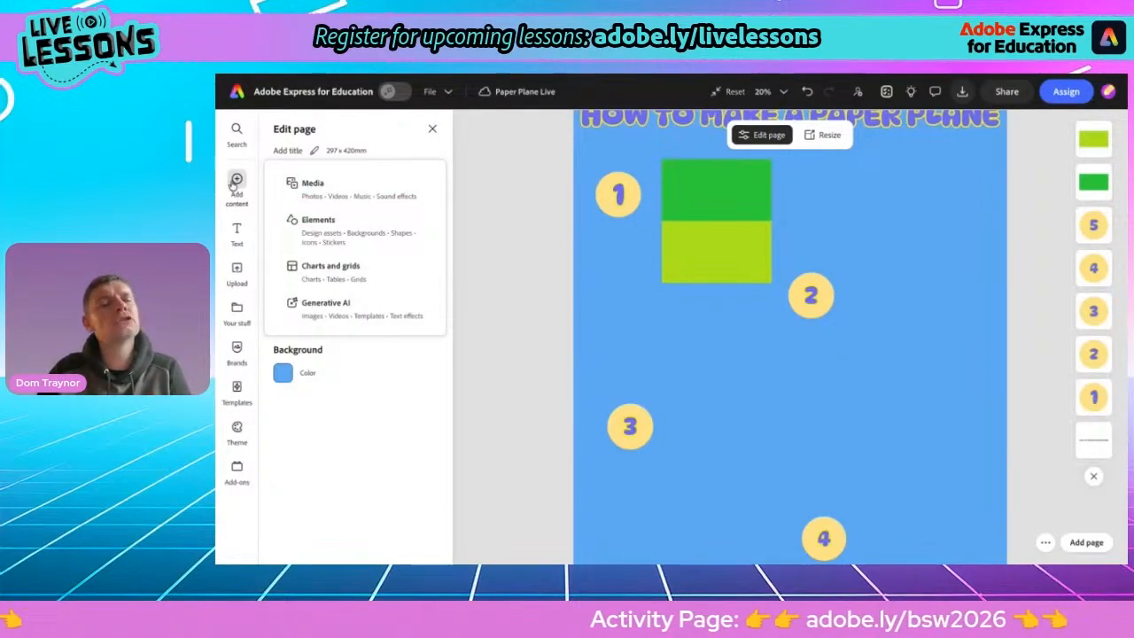
{"action": "left_click", "coordinate": [317, 228]}
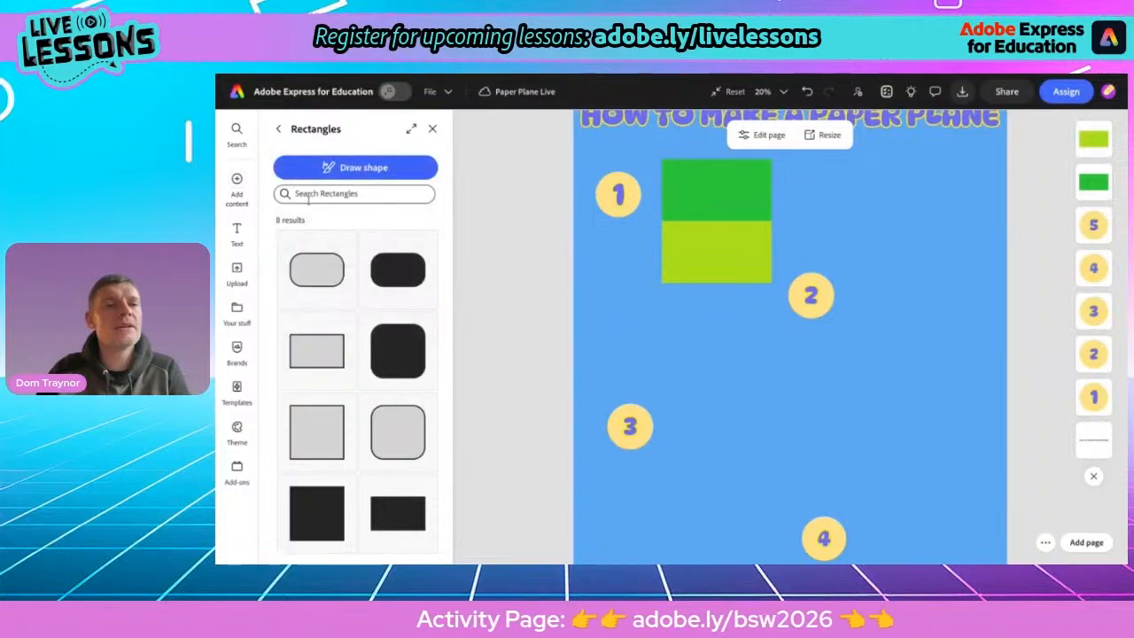
{"action": "left_click", "coordinate": [279, 131]}
{"action": "left_click", "coordinate": [276, 155]}
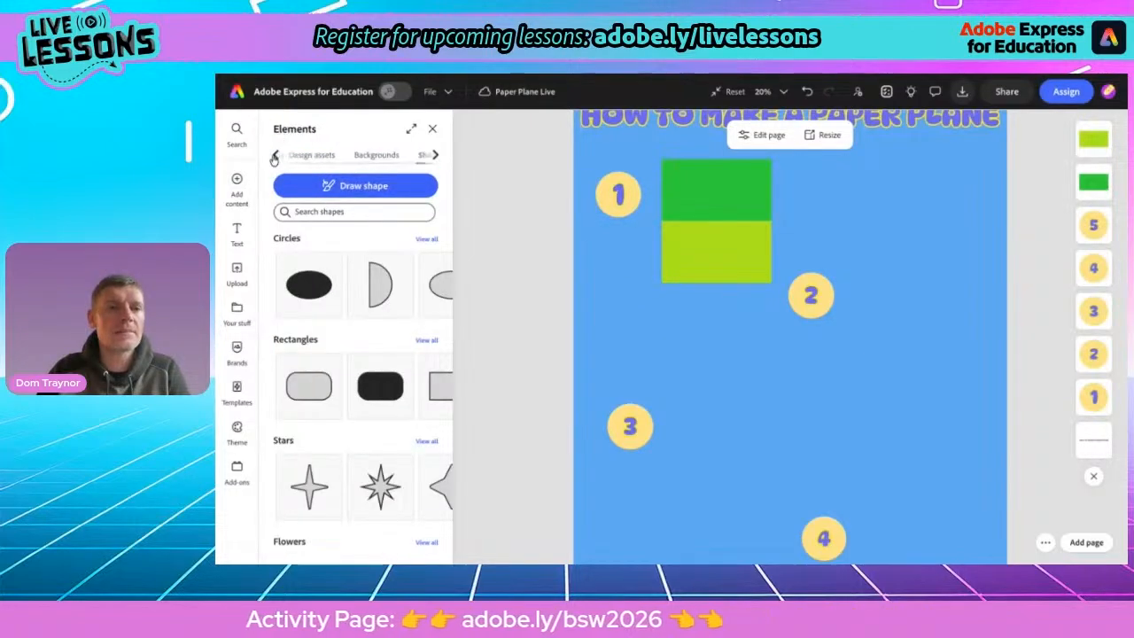
{"action": "left_click", "coordinate": [280, 155]}
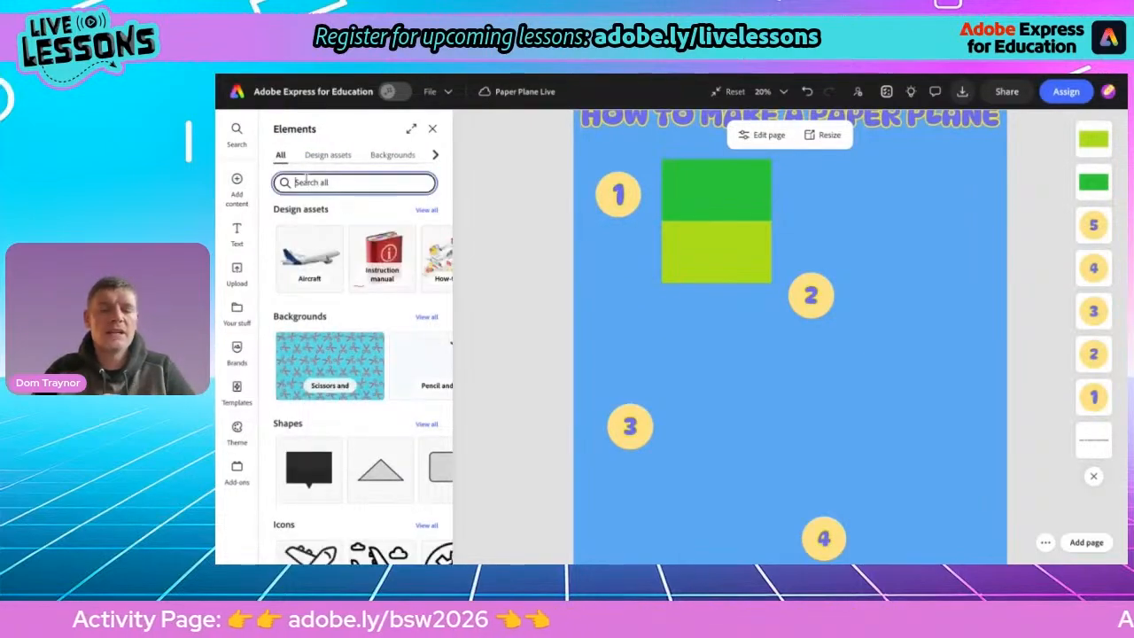
{"action": "left_click", "coordinate": [305, 182]}
{"action": "type", "text": "line"}
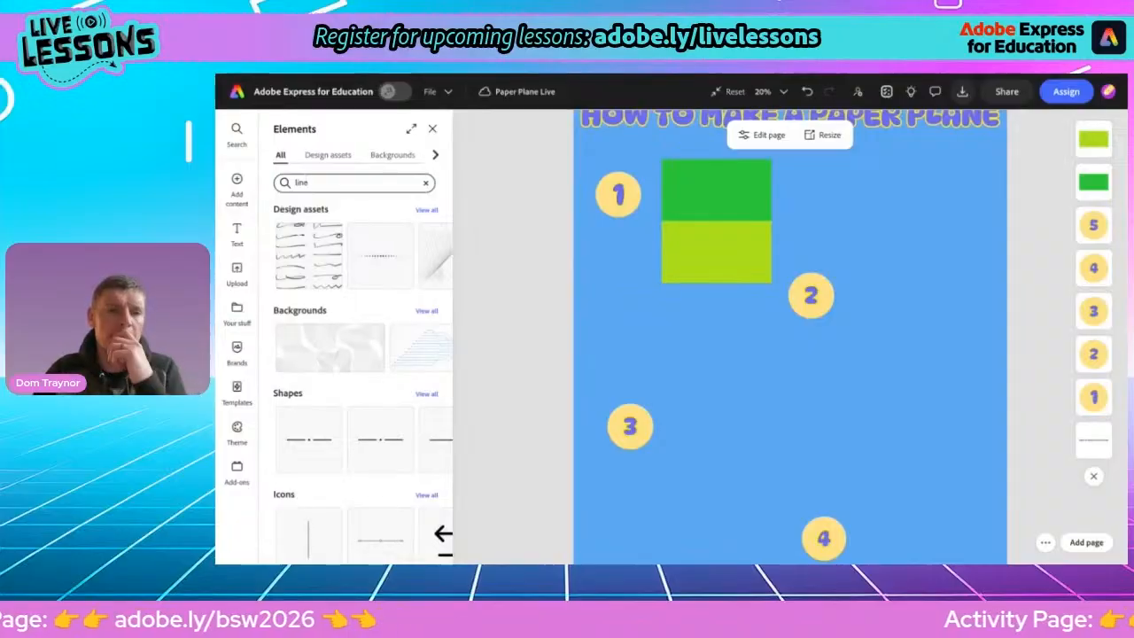
{"action": "scroll", "coordinate": [306, 333], "scroll_direction": "down", "scroll_amount": 2}
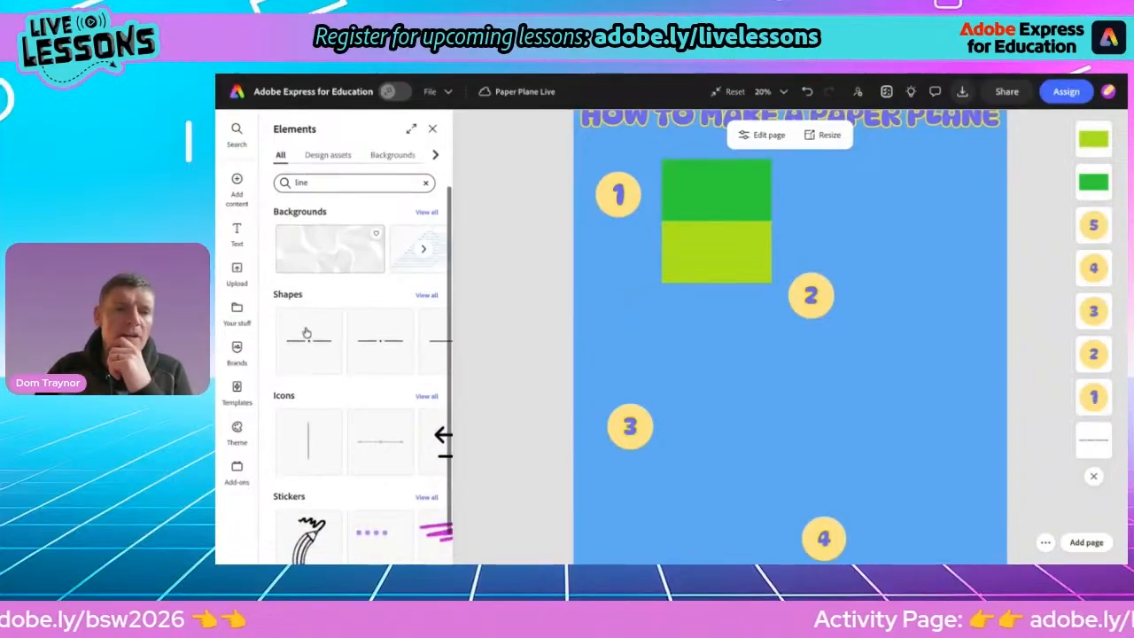
{"action": "left_click", "coordinate": [426, 294]}
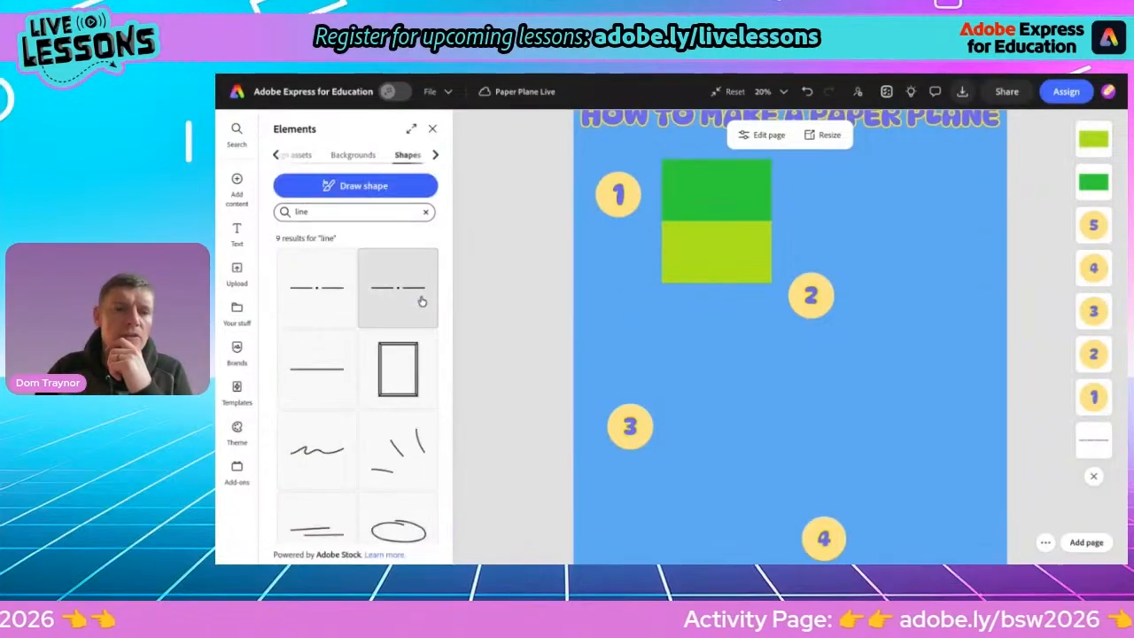
{"action": "left_click", "coordinate": [314, 373]}
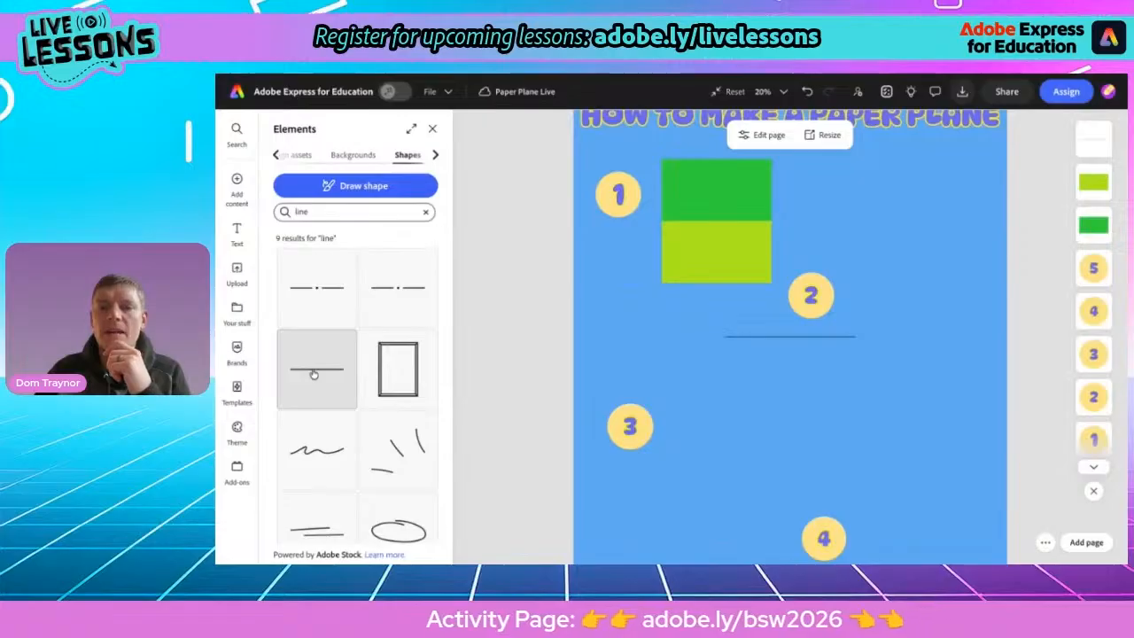
{"action": "left_click", "coordinate": [786, 336]}
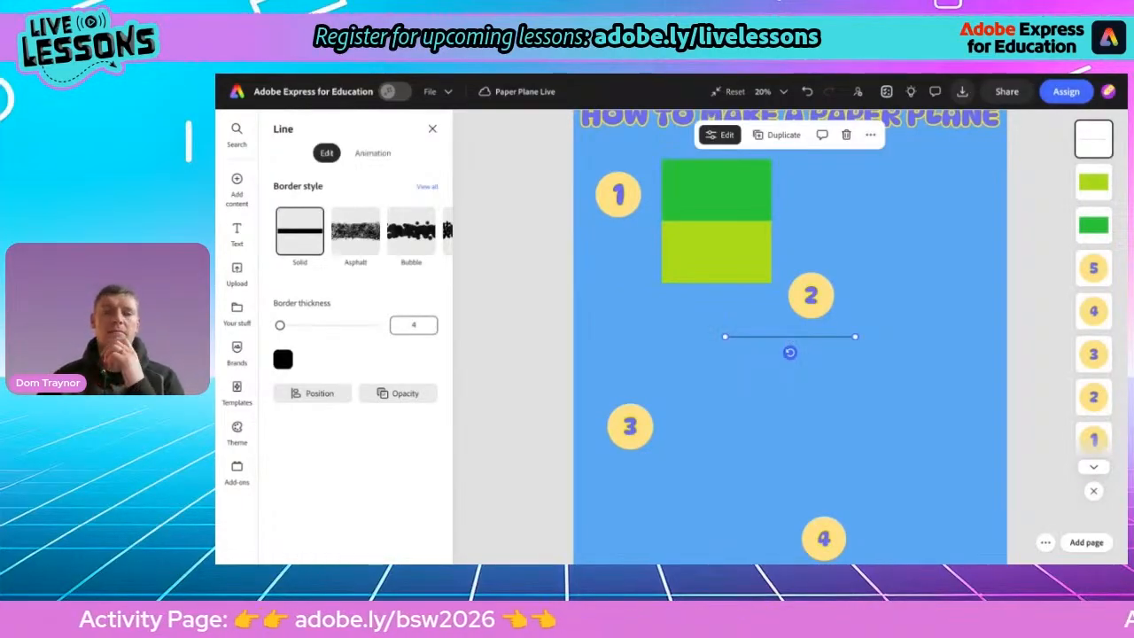
Set the line's border thickness to 18 and its border style to Dotted
{"action": "left_click_drag", "start_coordinate": [280, 325], "coordinate": [287, 328]}
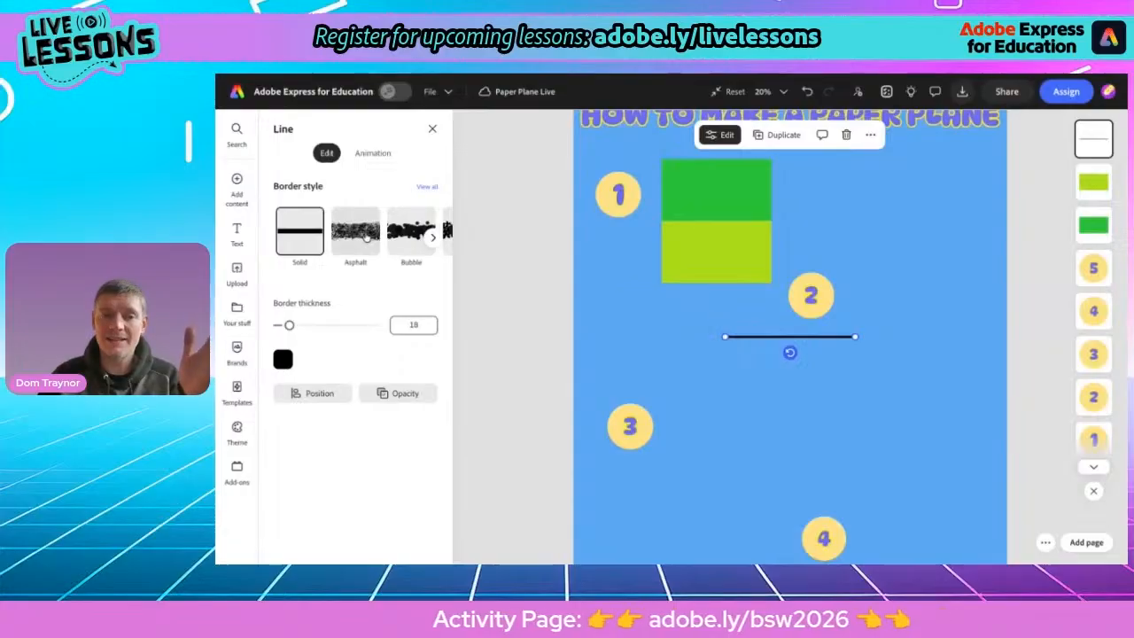
{"action": "scroll", "coordinate": [377, 235], "scroll_direction": "right", "scroll_amount": 2}
{"action": "scroll", "coordinate": [365, 236], "scroll_direction": "right", "scroll_amount": 6}
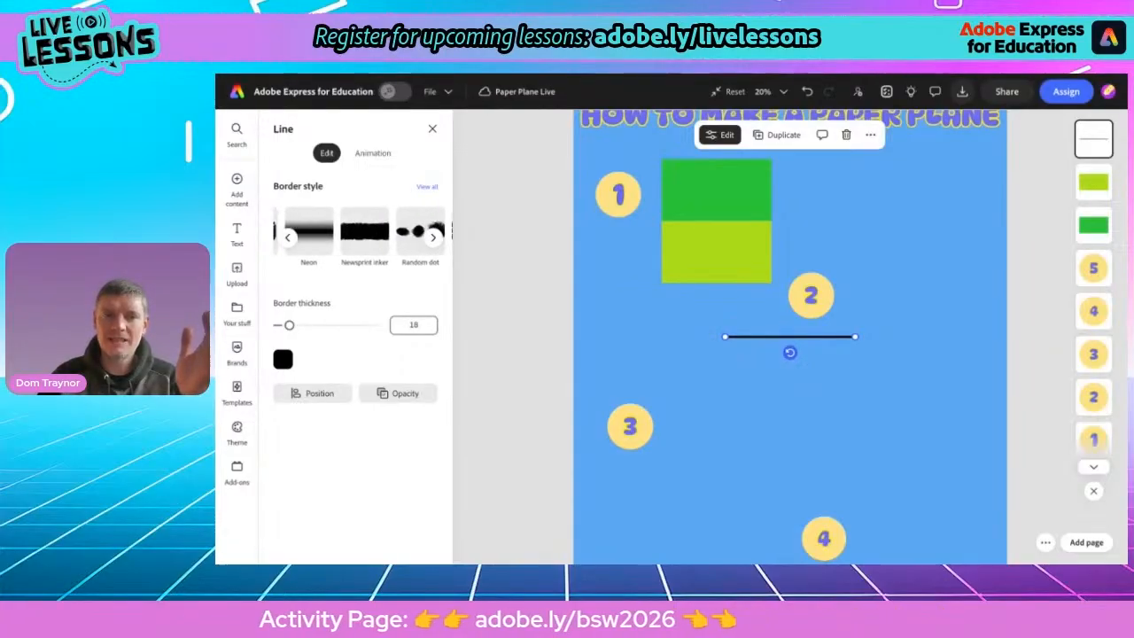
{"action": "scroll", "coordinate": [365, 236], "scroll_direction": "right", "scroll_amount": 2}
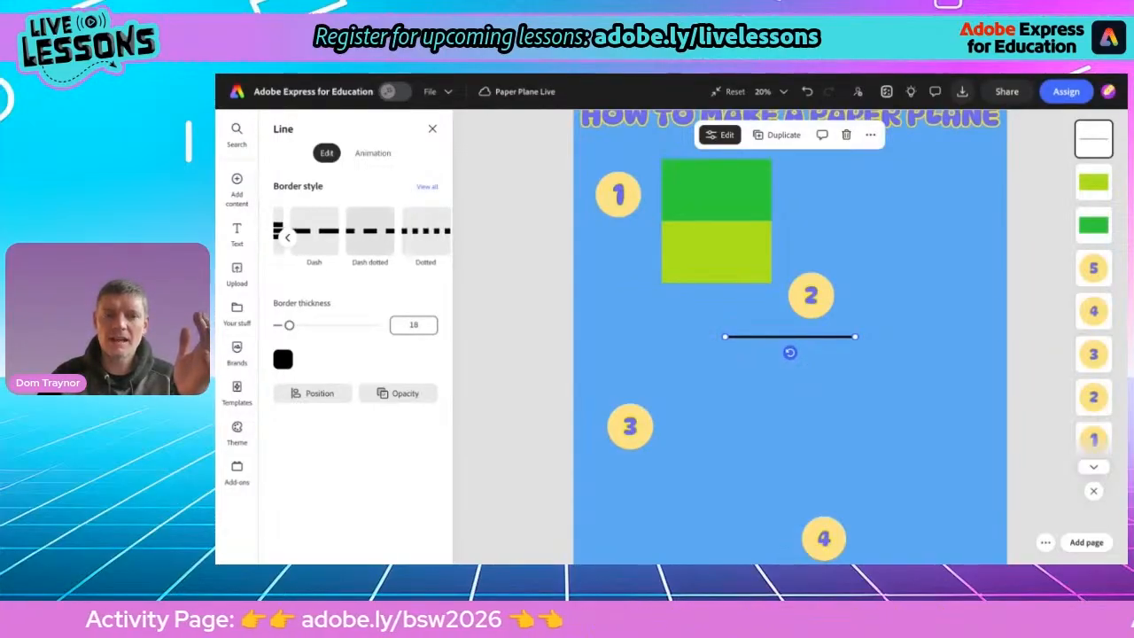
{"action": "left_click", "coordinate": [427, 233]}
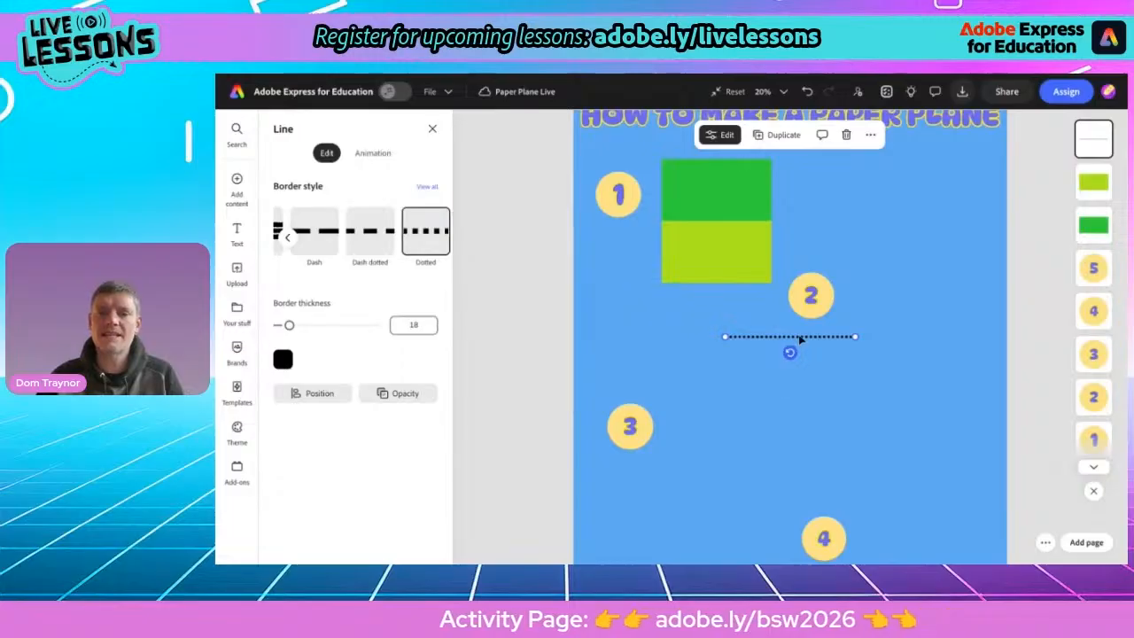
Move the dotted line onto the seam between the green and lime rectangles
{"action": "left_click_drag", "start_coordinate": [800, 341], "coordinate": [725, 220]}
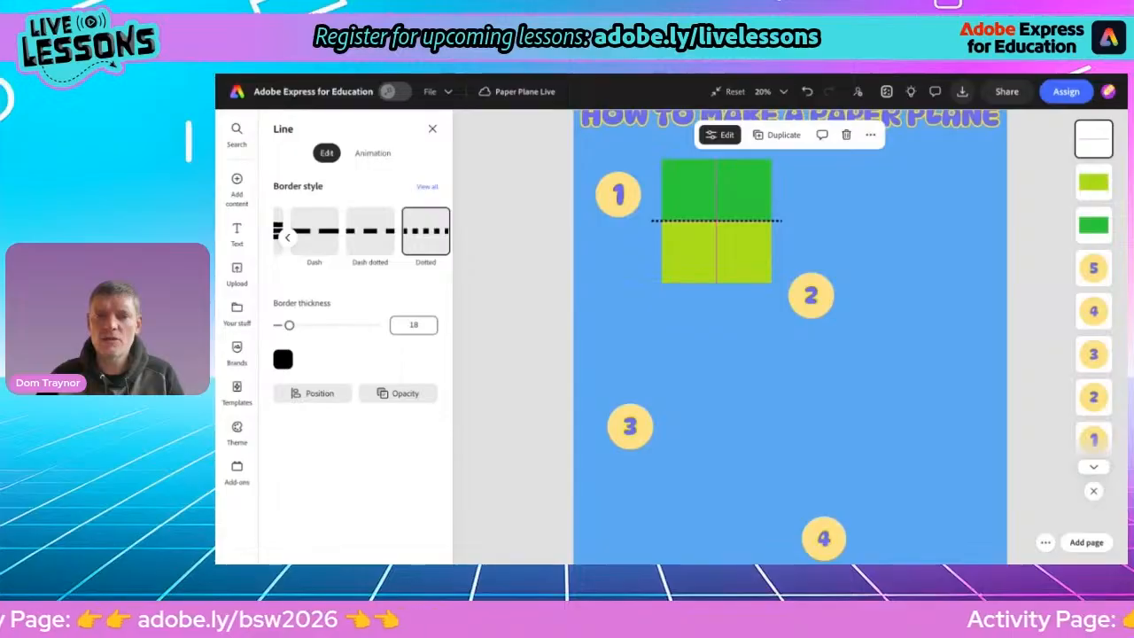
{"action": "left_click_drag", "start_coordinate": [725, 220], "coordinate": [725, 221]}
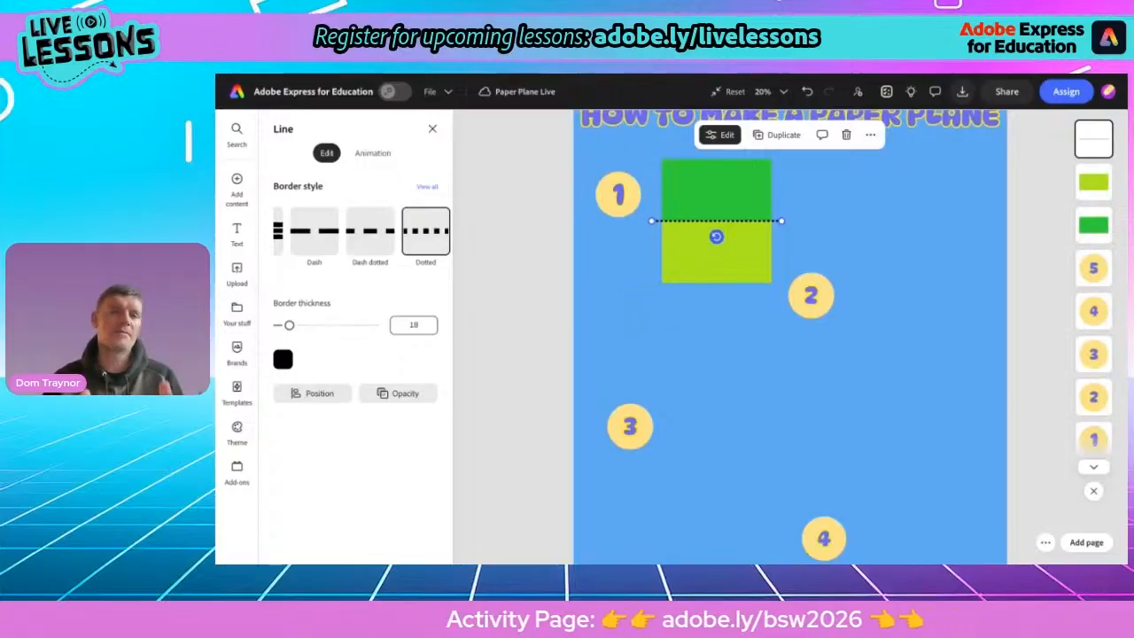
{"action": "left_click", "coordinate": [603, 357]}
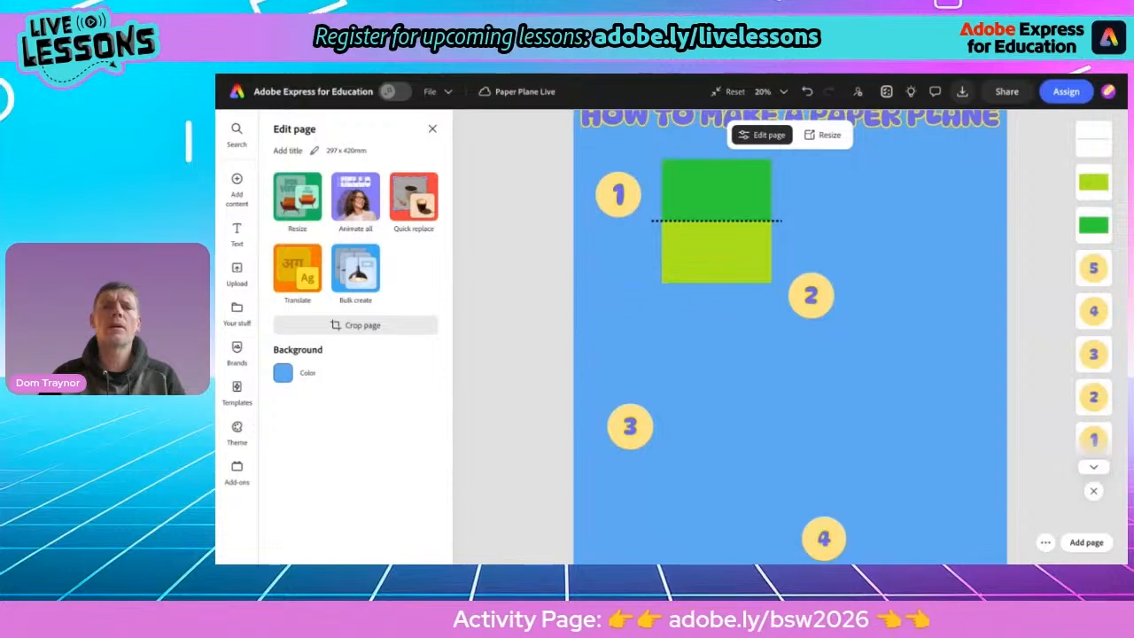
Switch to the Acrobat instructions document, copy the text "Fold an A4 sheet in half, as shown, then unfold it.", and return to Adobe Express
{"action": "key", "text": "ctrl+Tab"}
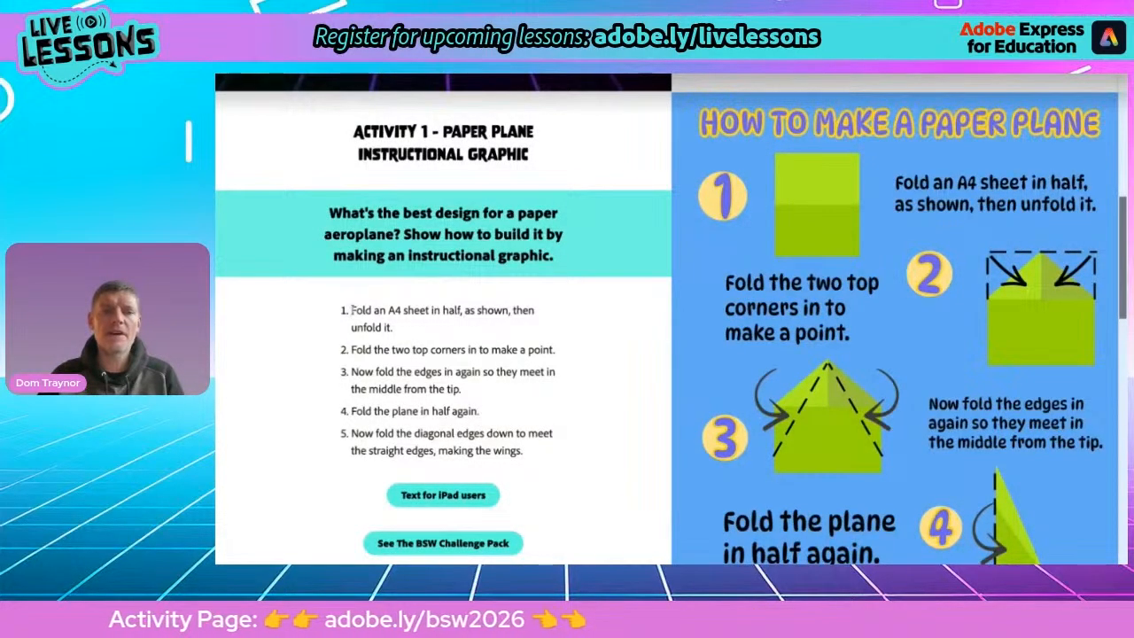
{"action": "left_click_drag", "start_coordinate": [352, 310], "coordinate": [390, 327]}
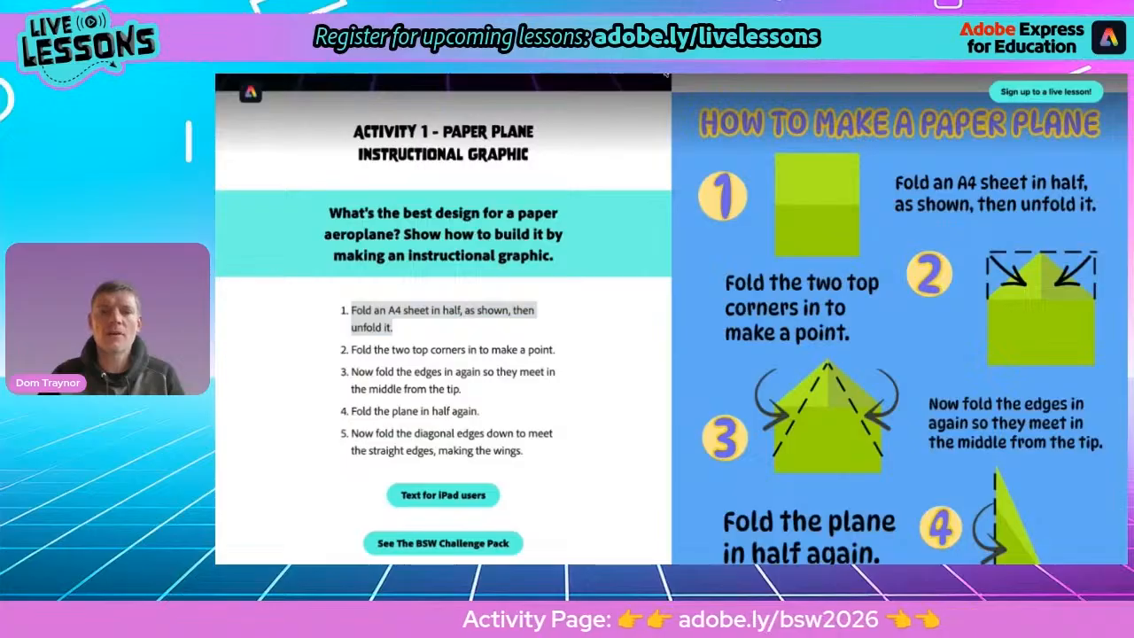
{"action": "key", "text": "alt+Tab"}
{"action": "left_click", "coordinate": [520, 290]}
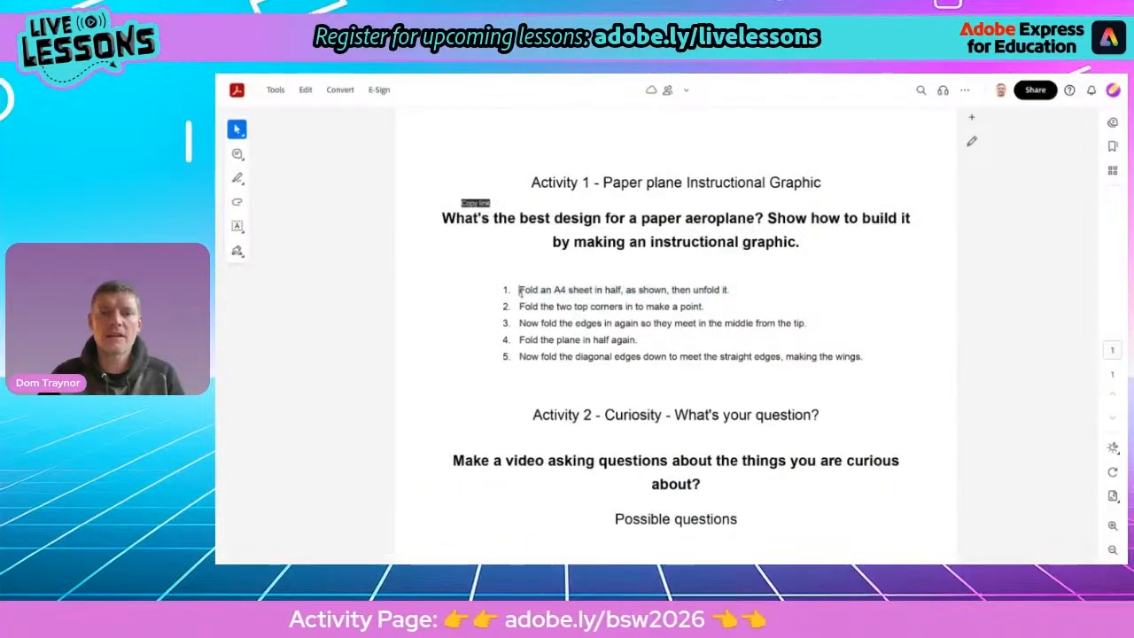
{"action": "left_click_drag", "start_coordinate": [520, 291], "coordinate": [718, 282]}
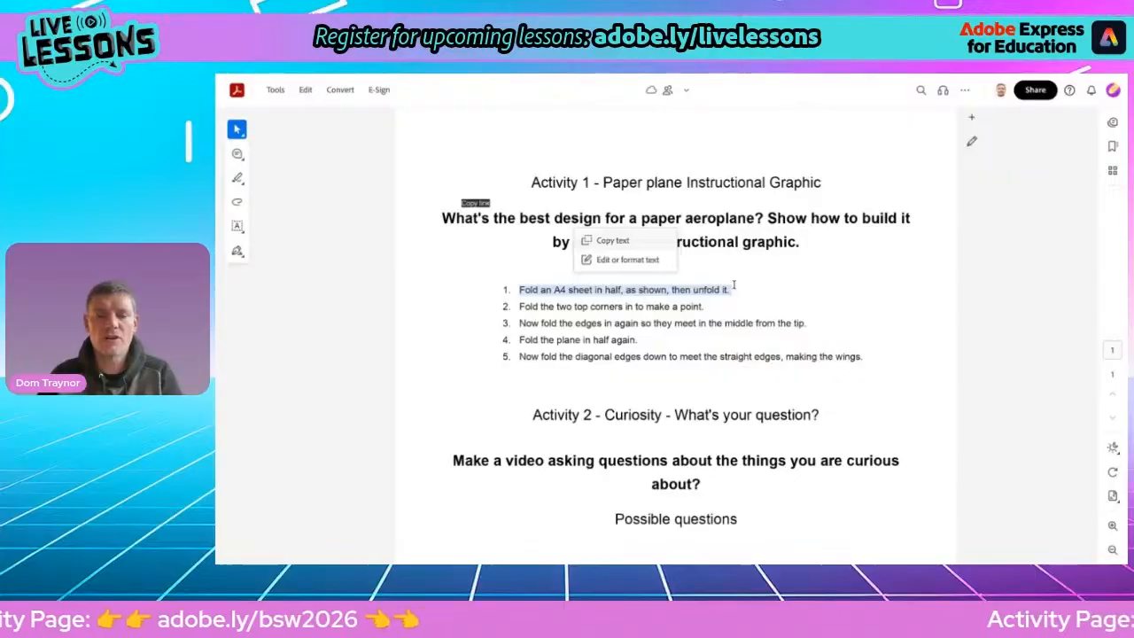
{"action": "left_click", "coordinate": [604, 241]}
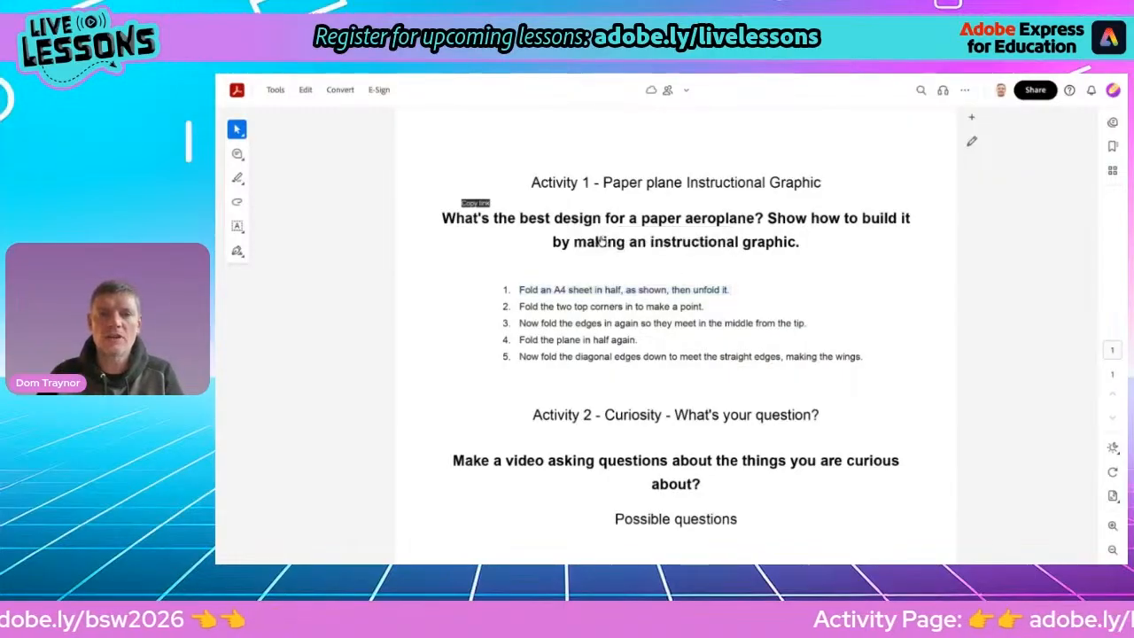
{"action": "left_click", "coordinate": [704, 73]}
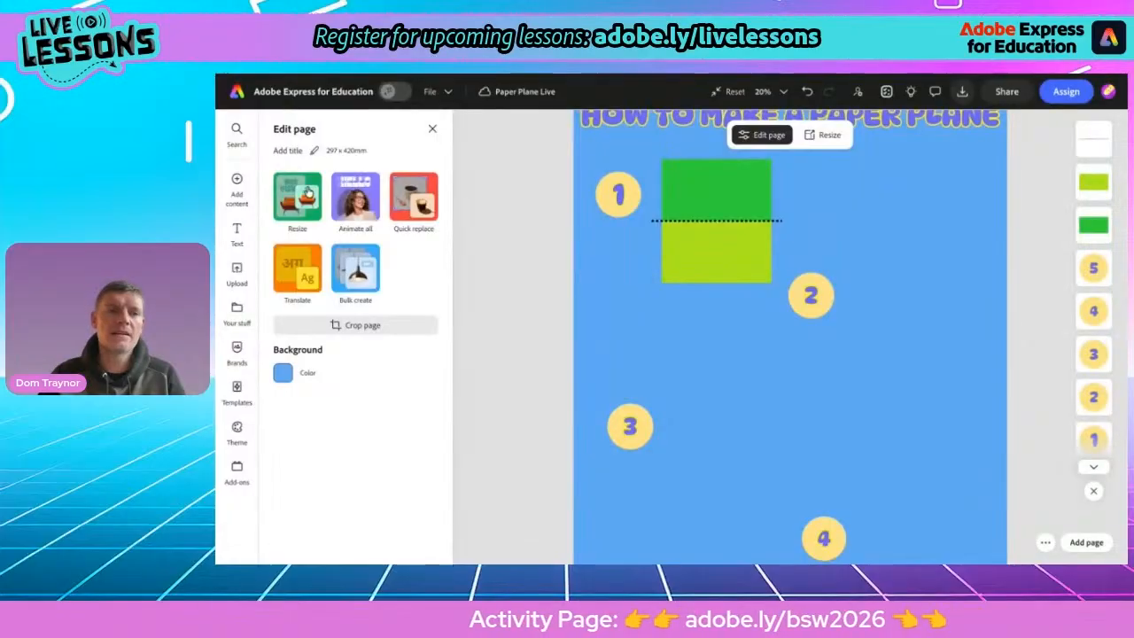
Add a new text box and paste the copied instruction text "Fold an A4 sheet in half, as shown, then unfold it." into it
{"action": "left_click", "coordinate": [235, 230]}
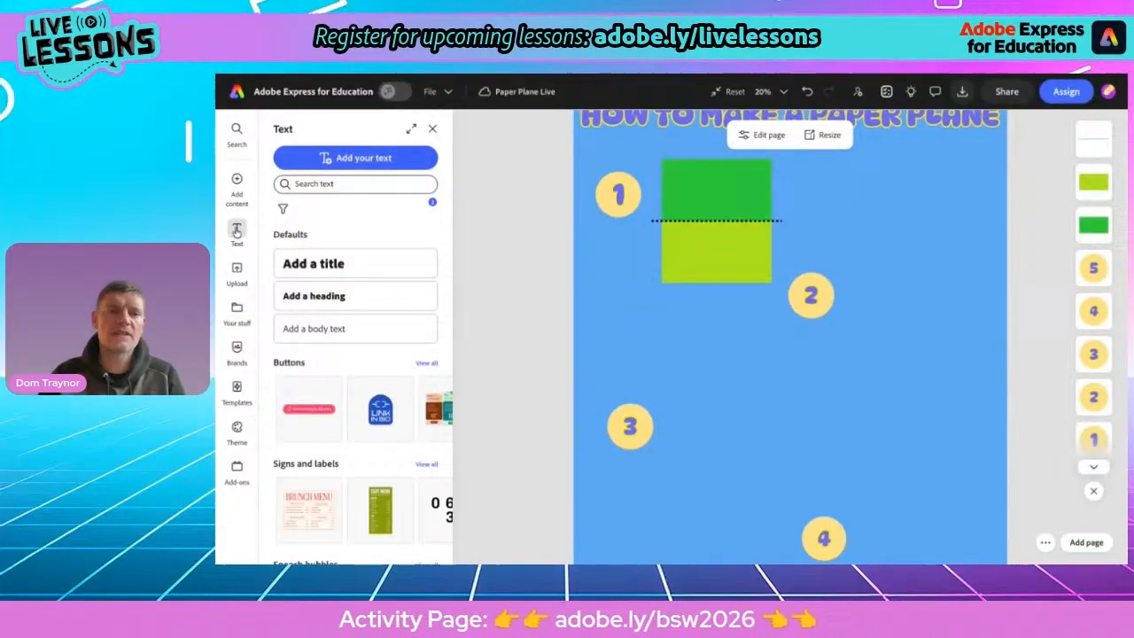
{"action": "left_click", "coordinate": [352, 155]}
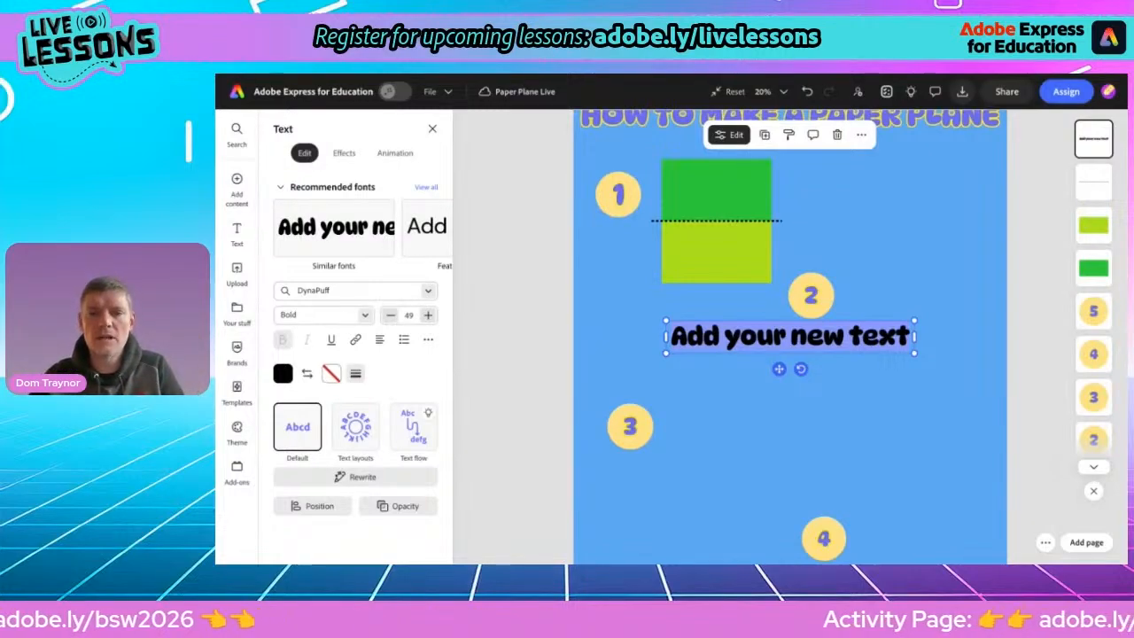
{"action": "type", "text": "Fold an A4 sheet in half, as shown, then unfold it."}
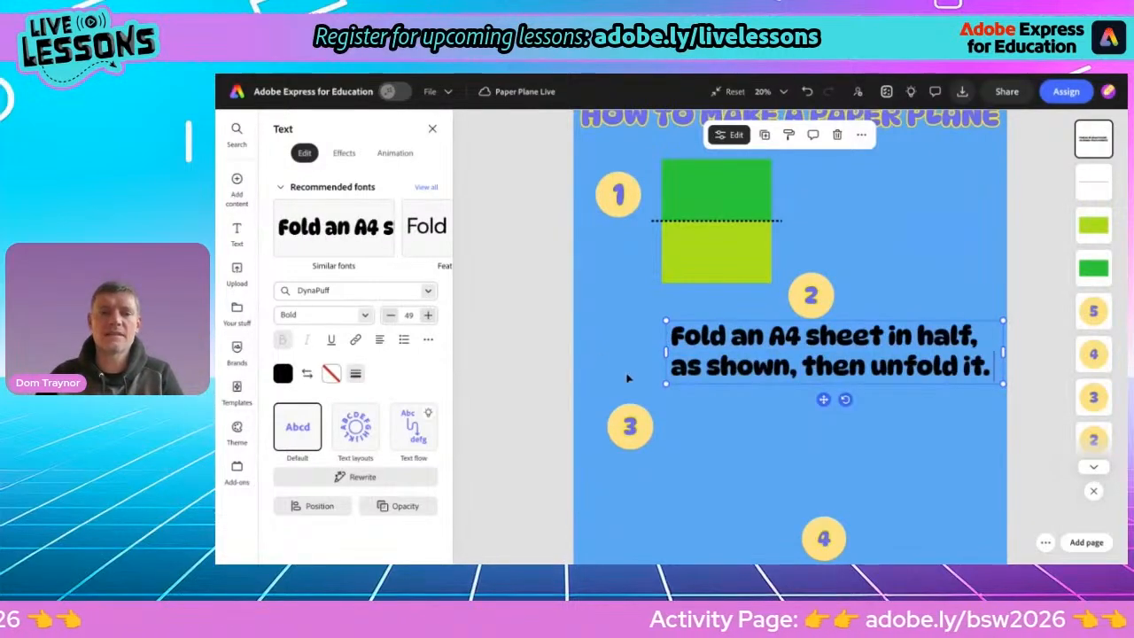
Move the instruction text beside step 1 and narrow its box so it sits to the right of the rectangles
{"action": "left_click_drag", "start_coordinate": [823, 400], "coordinate": [827, 253]}
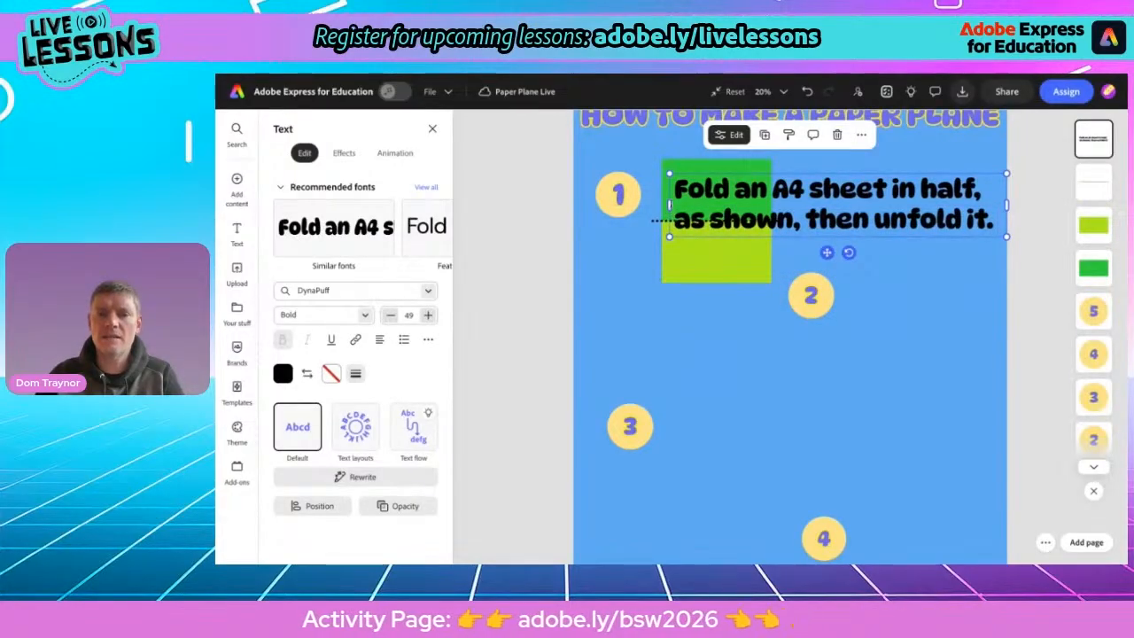
{"action": "left_click_drag", "start_coordinate": [669, 204], "coordinate": [761, 217]}
{"action": "left_click_drag", "start_coordinate": [789, 211], "coordinate": [804, 211]}
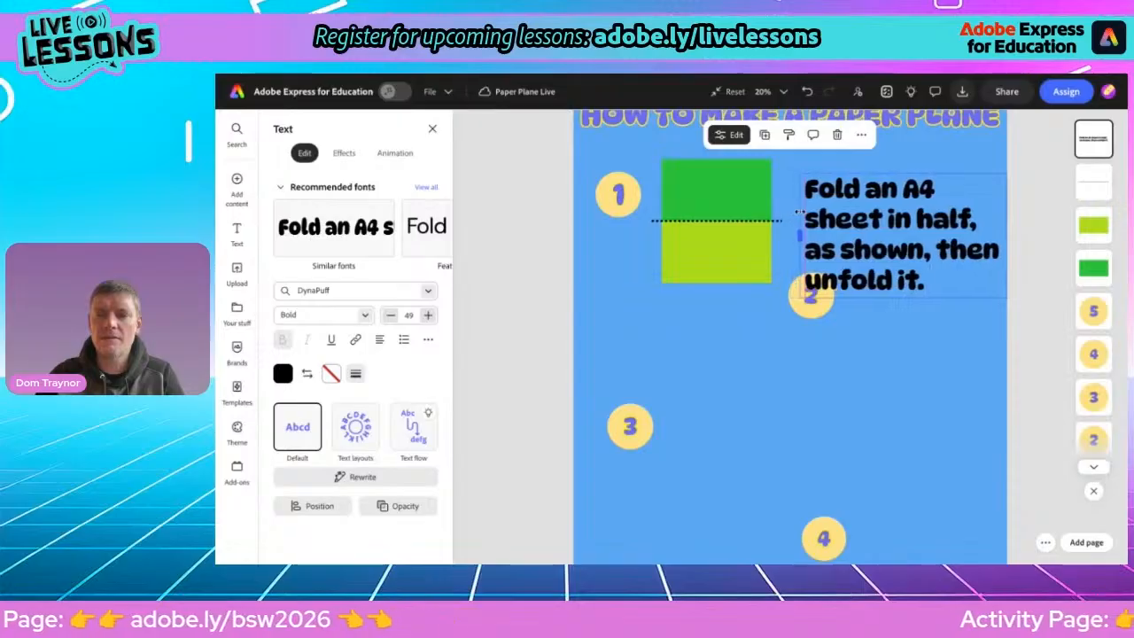
Set the instruction text's font size to 42
{"action": "left_click", "coordinate": [390, 316]}
{"action": "left_click", "coordinate": [391, 317]}
{"action": "left_click", "coordinate": [390, 316]}
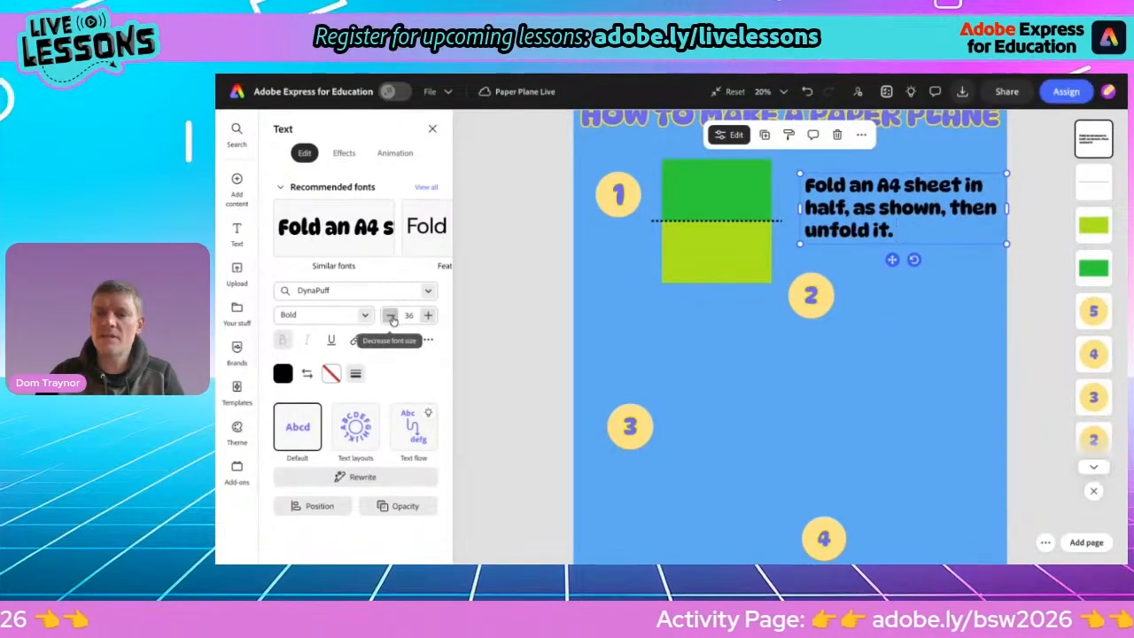
{"action": "left_click", "coordinate": [427, 317]}
{"action": "left_click", "coordinate": [427, 317]}
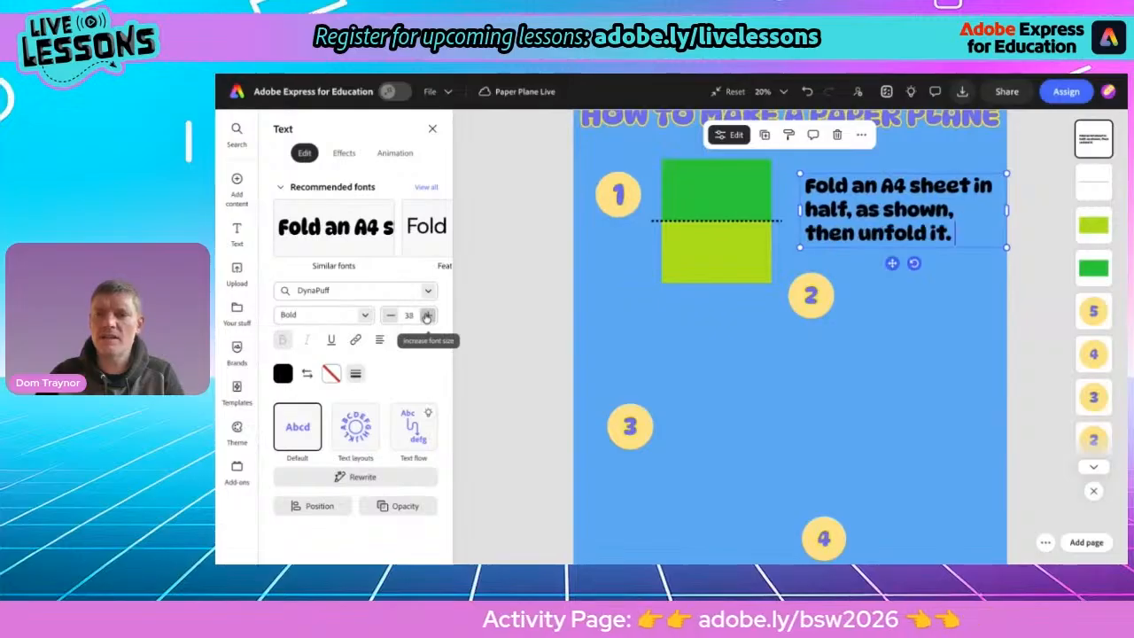
{"action": "left_click", "coordinate": [427, 317]}
{"action": "left_click", "coordinate": [427, 317]}
{"action": "left_click", "coordinate": [427, 316]}
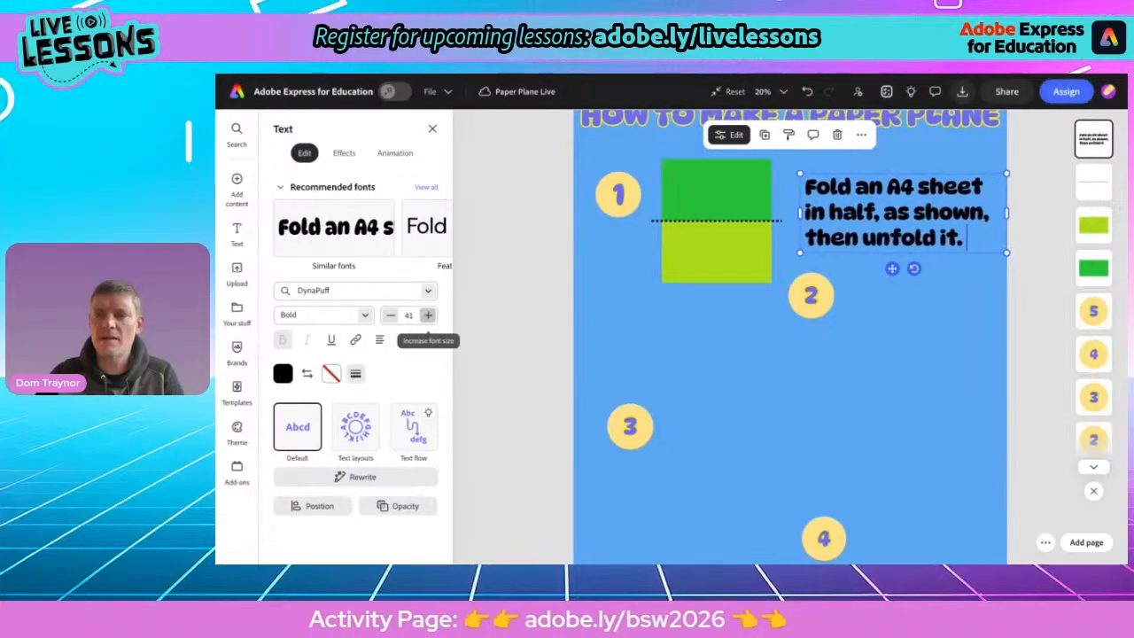
{"action": "left_click", "coordinate": [427, 317]}
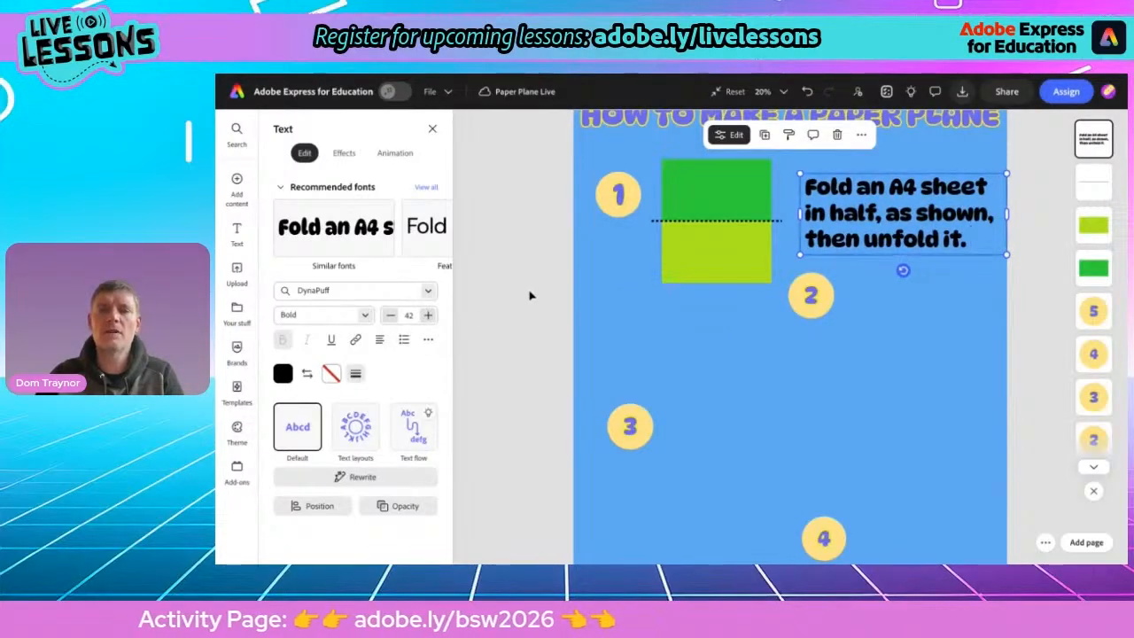
{"action": "scroll", "coordinate": [529, 295], "scroll_direction": "up", "scroll_amount": 2}
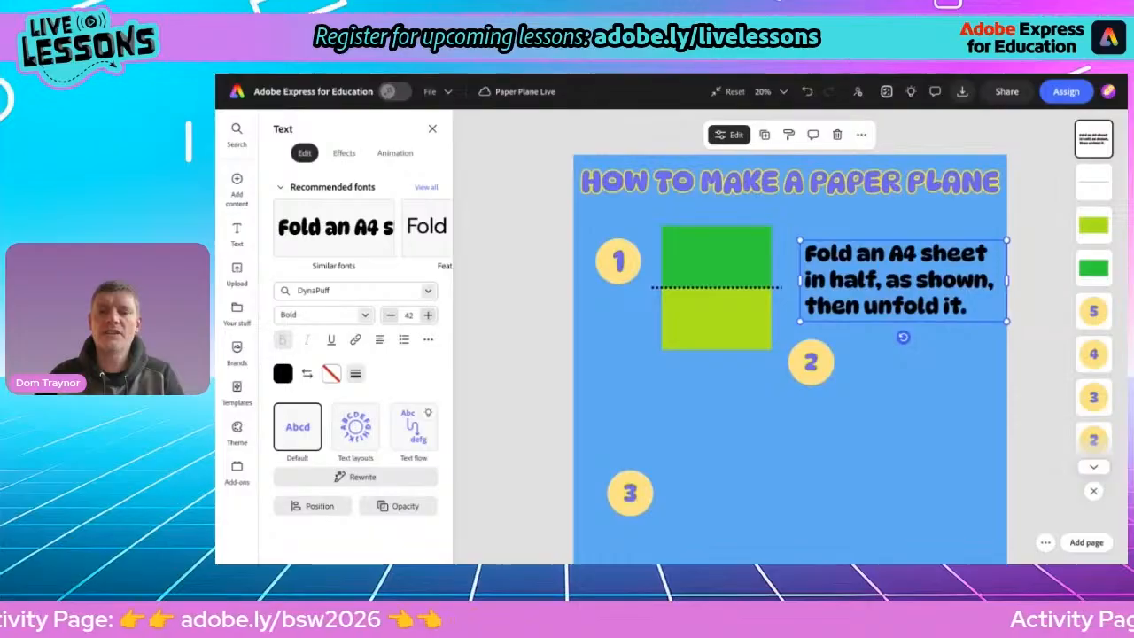
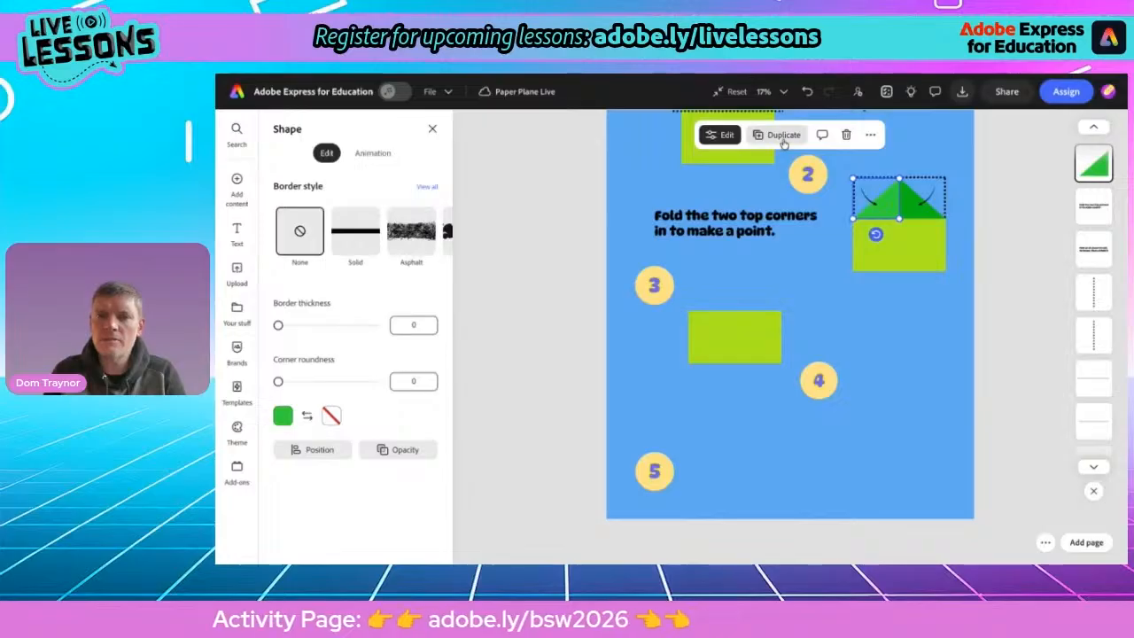
Duplicate both green triangles from the step 2 illustration and place them on the step 3 rectangle to form a point
{"action": "left_click", "coordinate": [779, 135]}
{"action": "left_click_drag", "start_coordinate": [869, 218], "coordinate": [719, 301]}
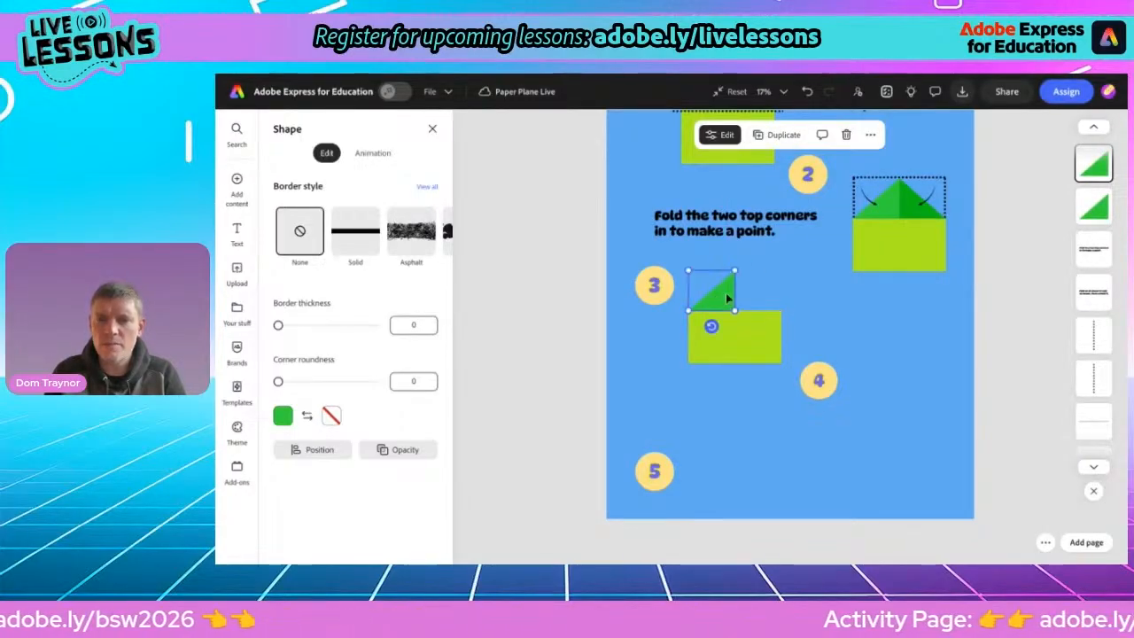
{"action": "left_click", "coordinate": [906, 218]}
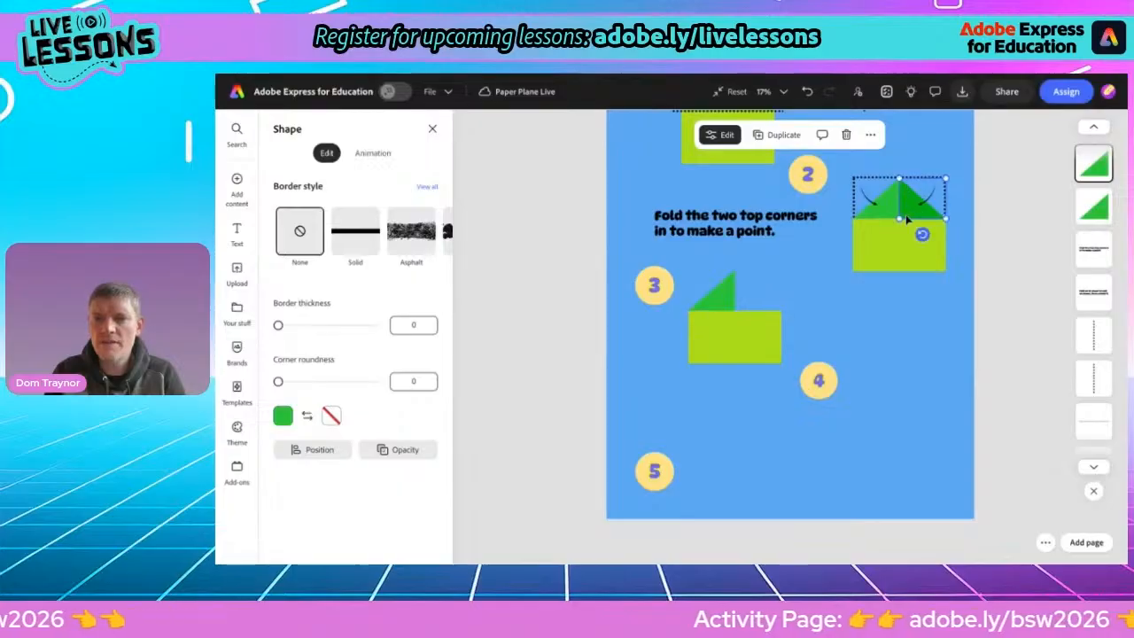
{"action": "left_click", "coordinate": [783, 135]}
{"action": "left_click_drag", "start_coordinate": [916, 210], "coordinate": [747, 300]}
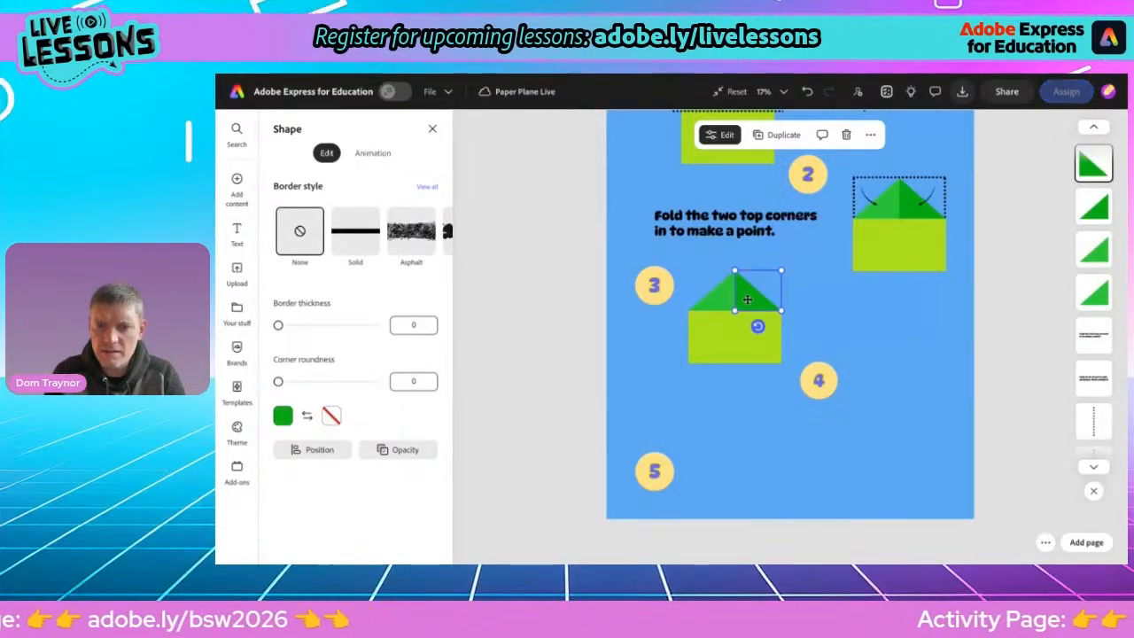
{"action": "left_click", "coordinate": [602, 380]}
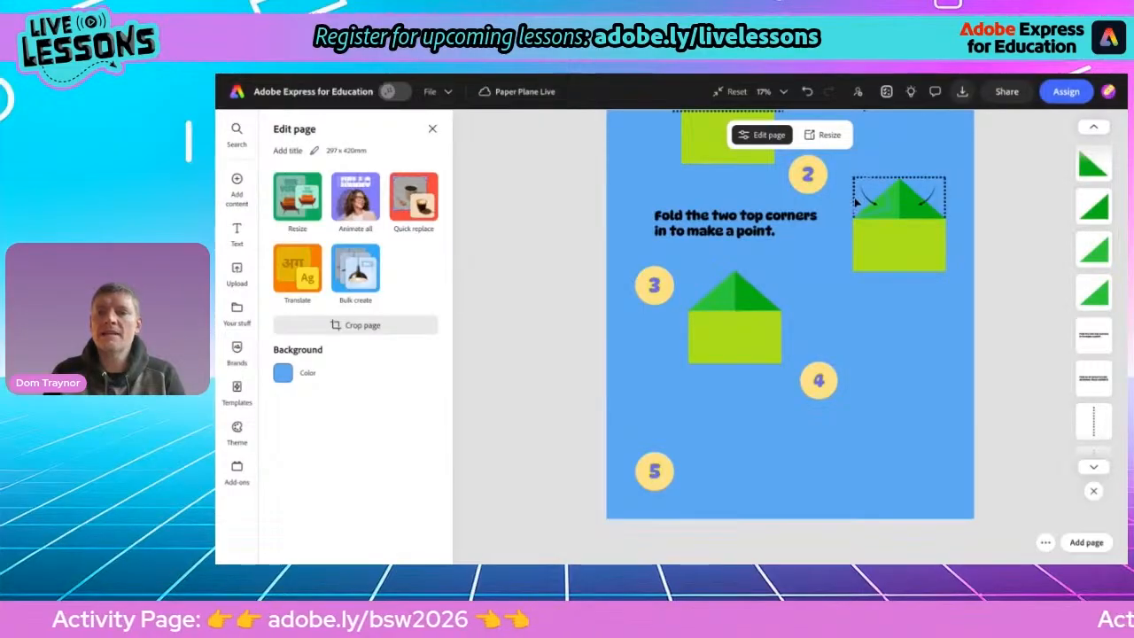
Duplicate the dotted fold line, move the copy above the step 3 shape and bring it to front
{"action": "left_click", "coordinate": [896, 183]}
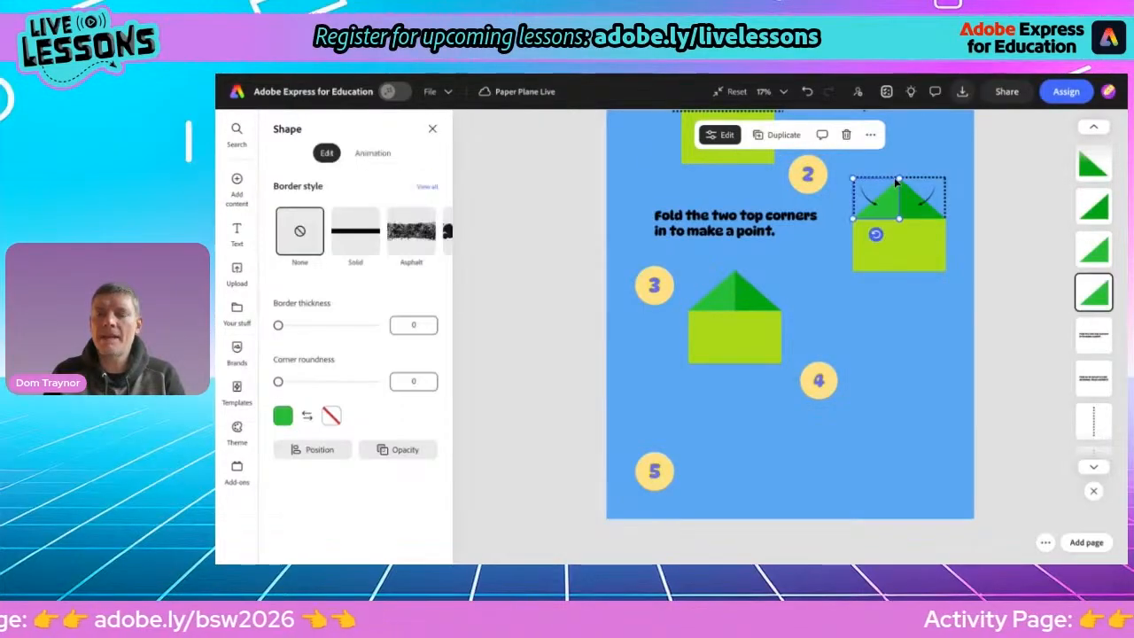
{"action": "left_click", "coordinate": [913, 181]}
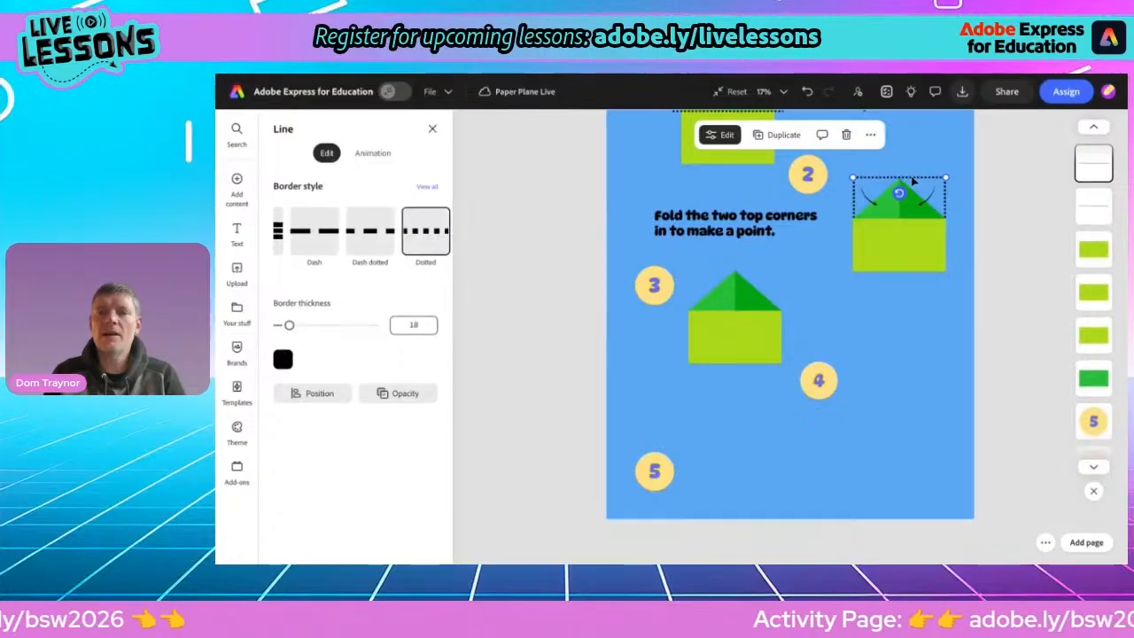
{"action": "left_click", "coordinate": [783, 134]}
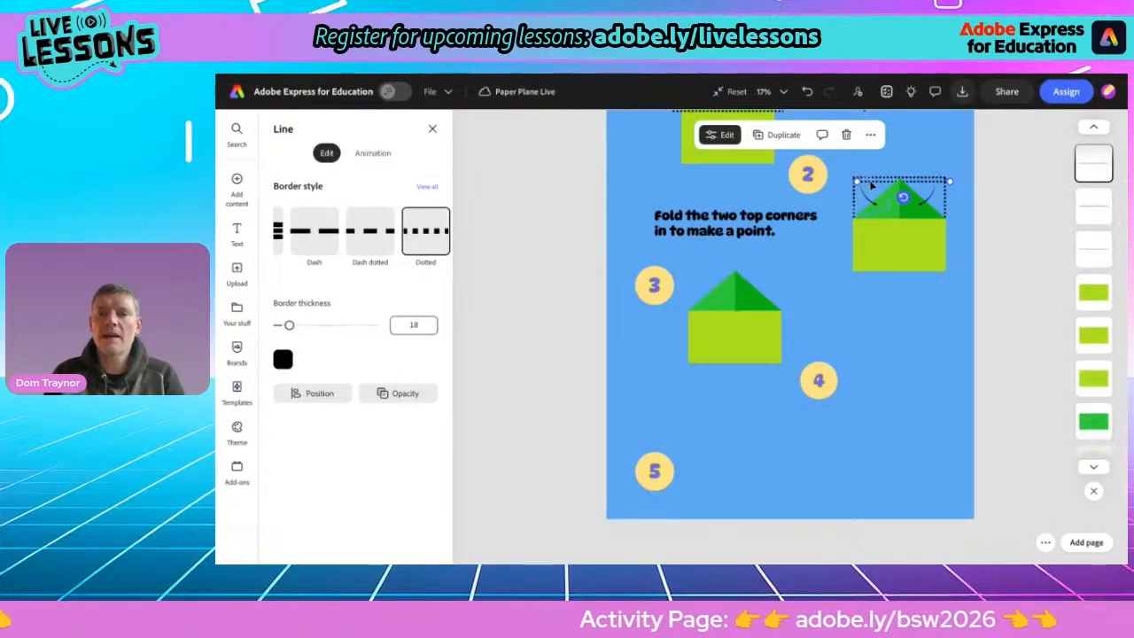
{"action": "left_click_drag", "start_coordinate": [851, 208], "coordinate": [732, 261]}
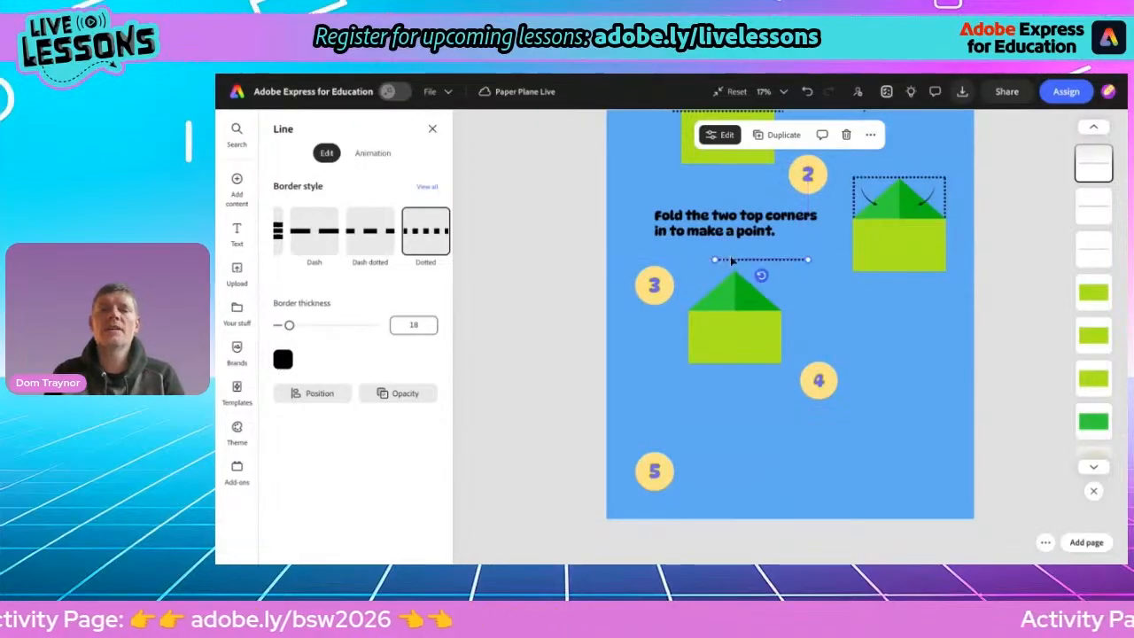
{"action": "left_click", "coordinate": [869, 135]}
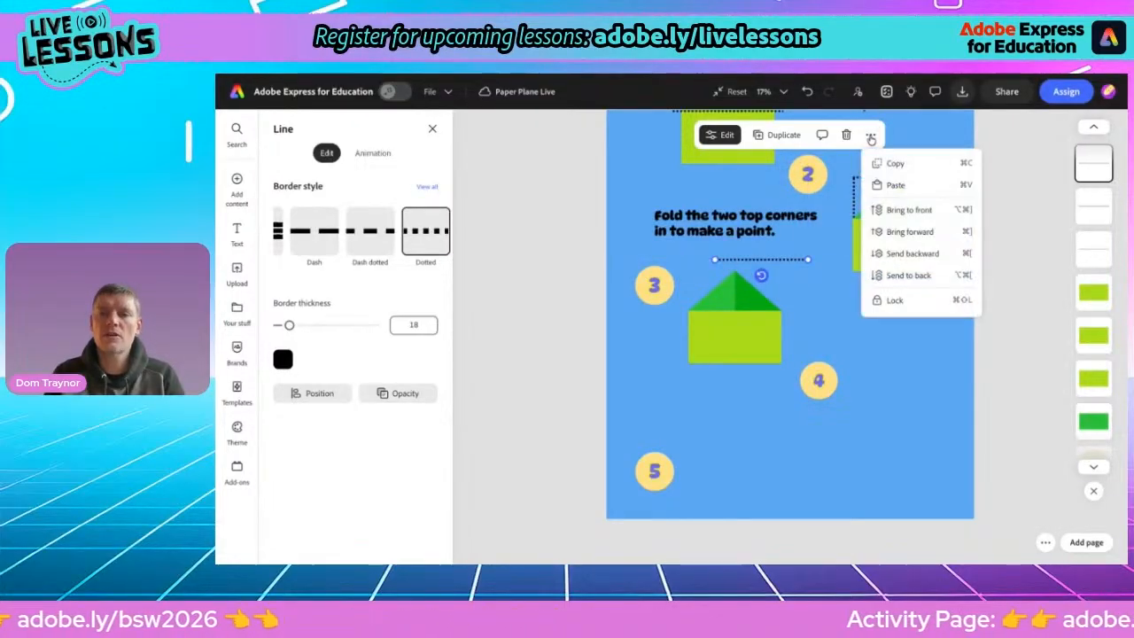
{"action": "left_click", "coordinate": [889, 213]}
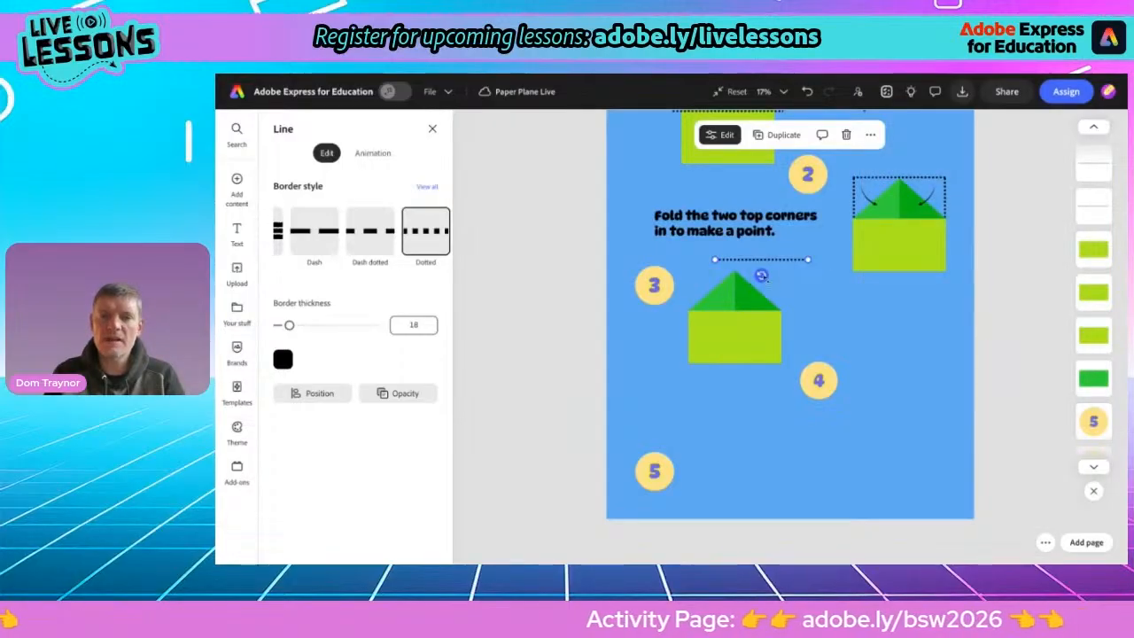
Duplicate the dotted line again and rotate the copy into a diagonal fold from the apex to the rectangle's lower-left corner
{"action": "left_click", "coordinate": [784, 135]}
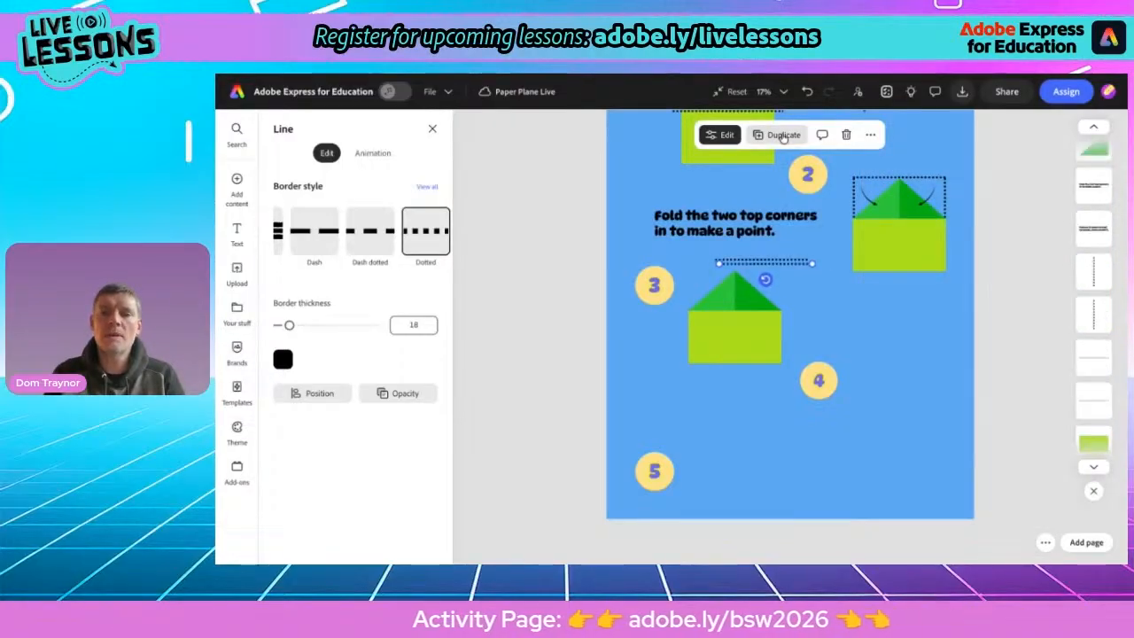
{"action": "left_click_drag", "start_coordinate": [767, 268], "coordinate": [813, 305]}
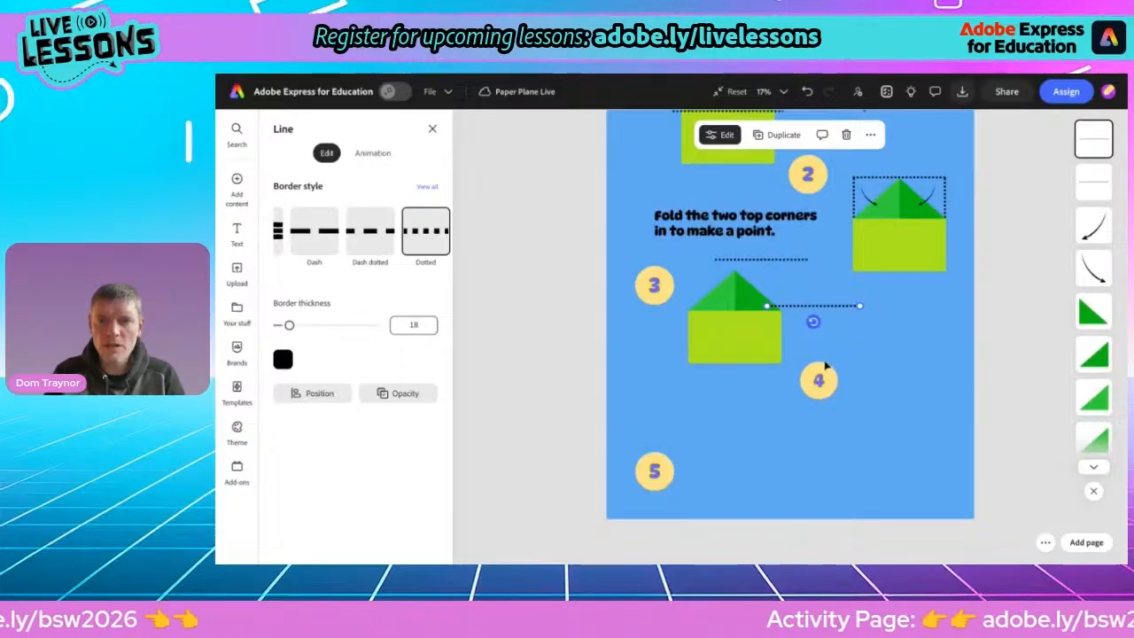
{"action": "left_click_drag", "start_coordinate": [814, 323], "coordinate": [715, 311]}
{"action": "scroll", "coordinate": [670, 341], "scroll_direction": "up", "scroll_amount": 5}
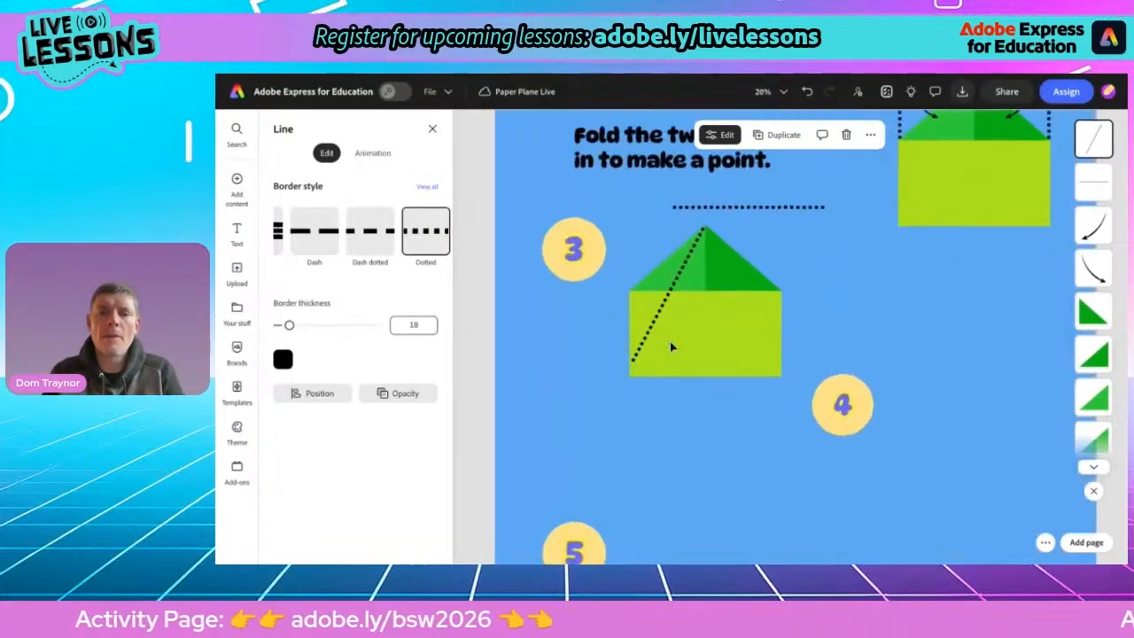
{"action": "scroll", "coordinate": [670, 341], "scroll_direction": "up", "scroll_amount": 2}
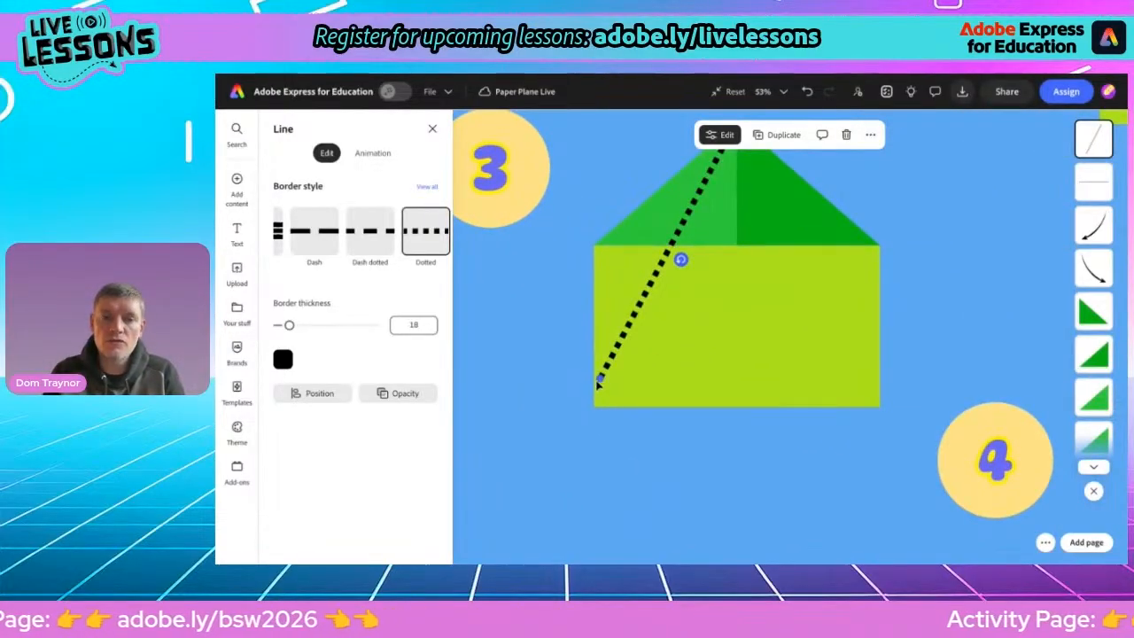
{"action": "mouse_move", "coordinate": [600, 378]}
{"action": "left_mouse_down"}
{"action": "mouse_move", "coordinate": [592, 386]}
{"action": "mouse_move", "coordinate": [599, 362]}
{"action": "mouse_move", "coordinate": [596, 371]}
{"action": "left_mouse_up"}
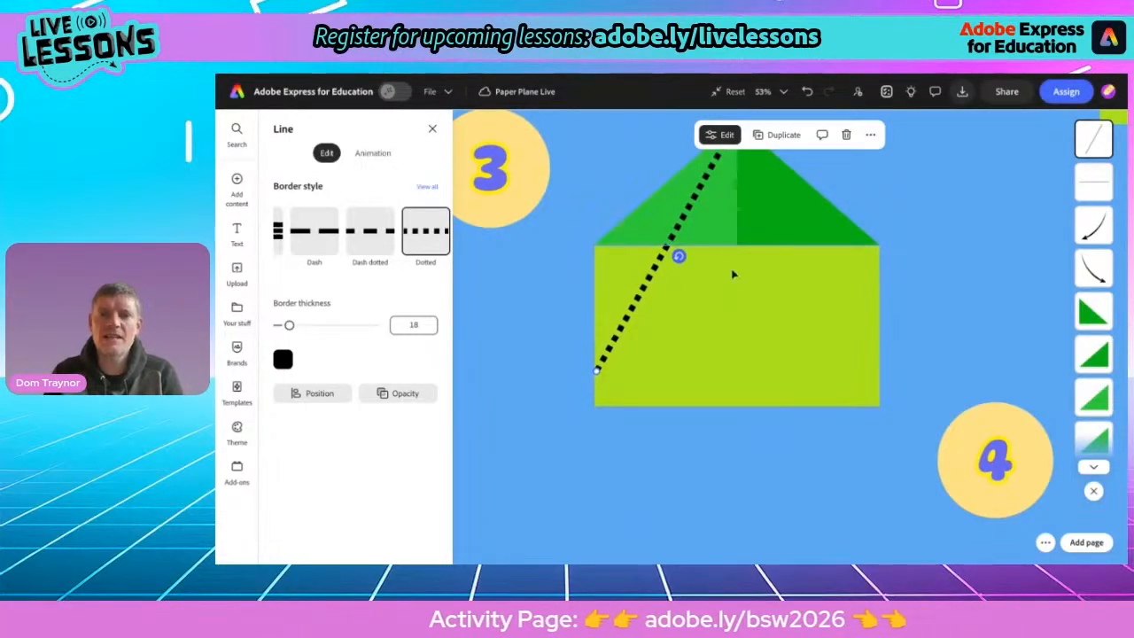
{"action": "scroll", "coordinate": [732, 273], "scroll_direction": "up", "scroll_amount": 1}
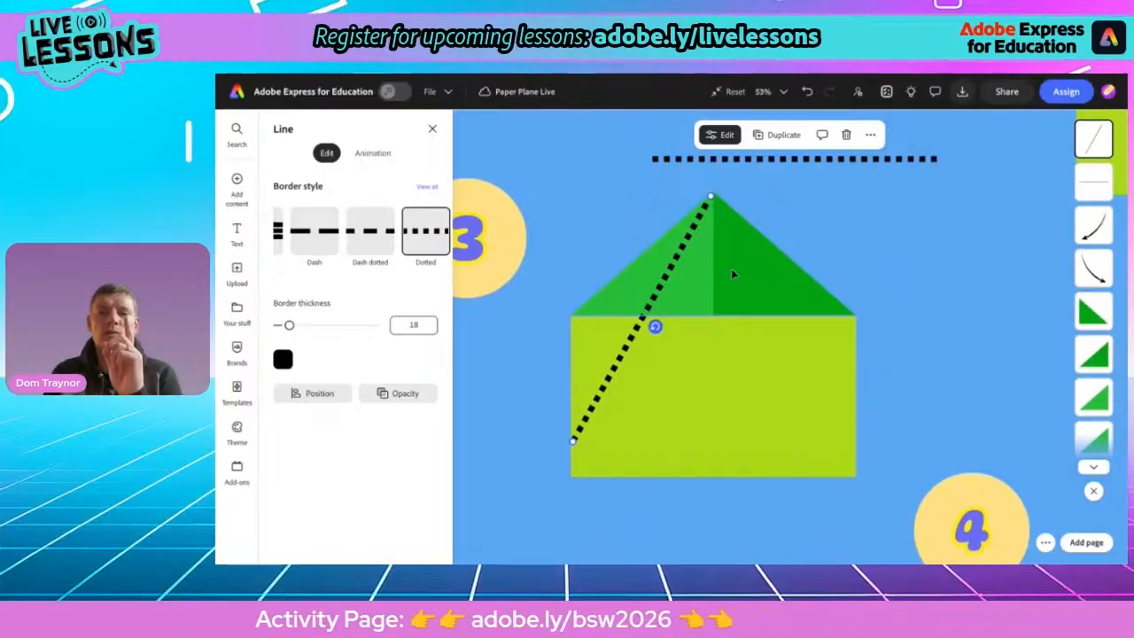
Rotate and position the horizontal dotted line into a diagonal fold from the apex to the rectangle's lower-right corner
{"action": "left_click", "coordinate": [823, 160]}
{"action": "left_click_drag", "start_coordinate": [823, 164], "coordinate": [850, 303]}
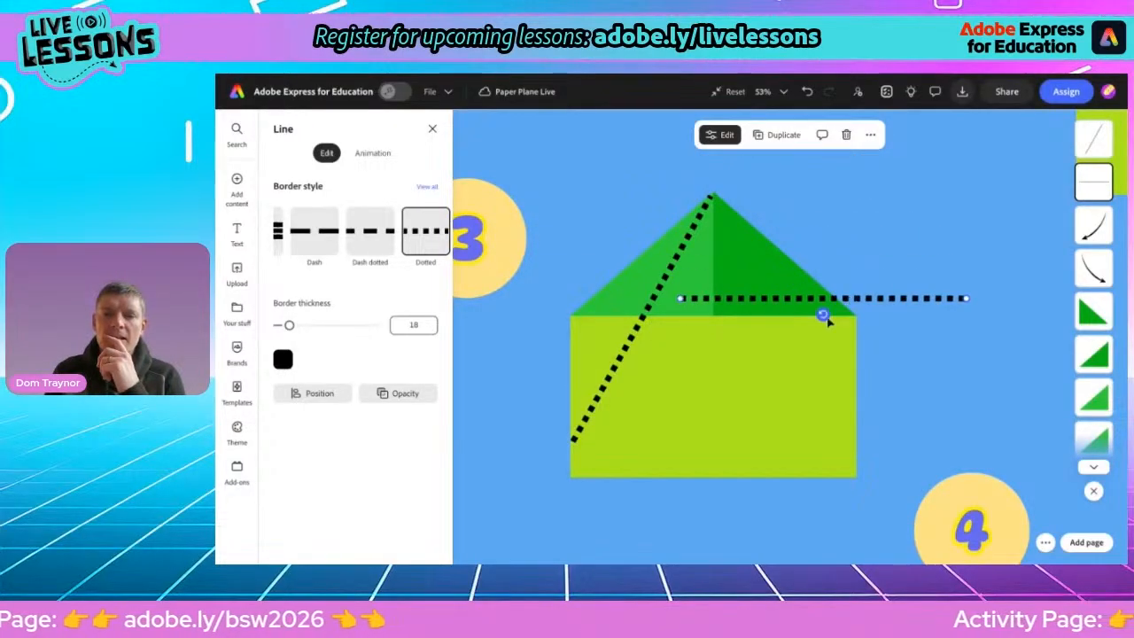
{"action": "left_click", "coordinate": [633, 338]}
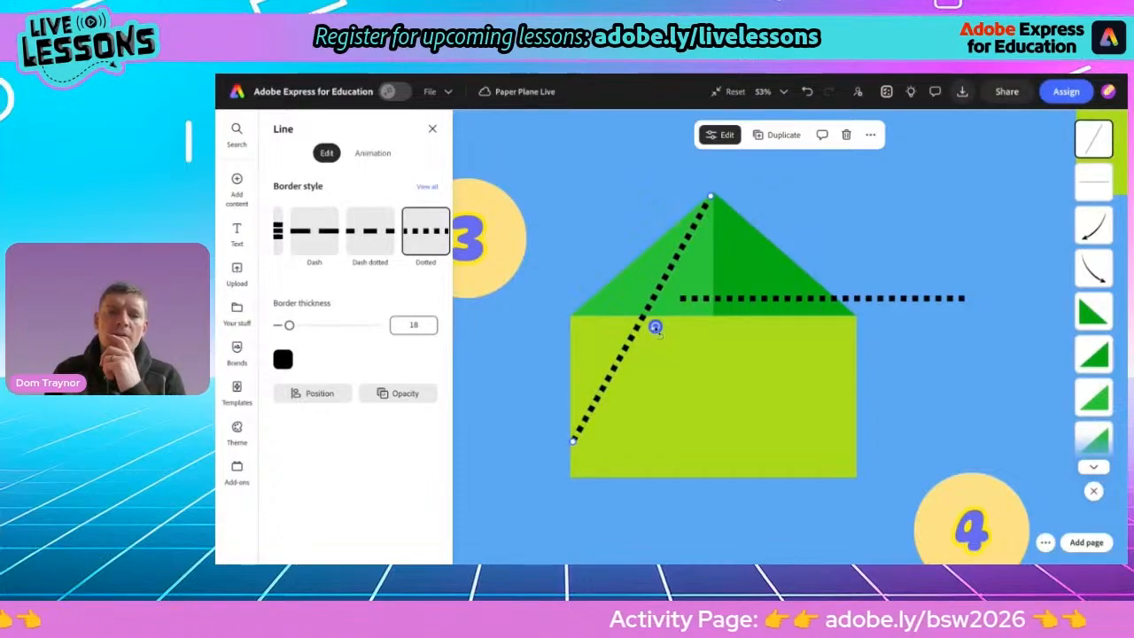
{"action": "left_click_drag", "start_coordinate": [656, 327], "coordinate": [655, 325]}
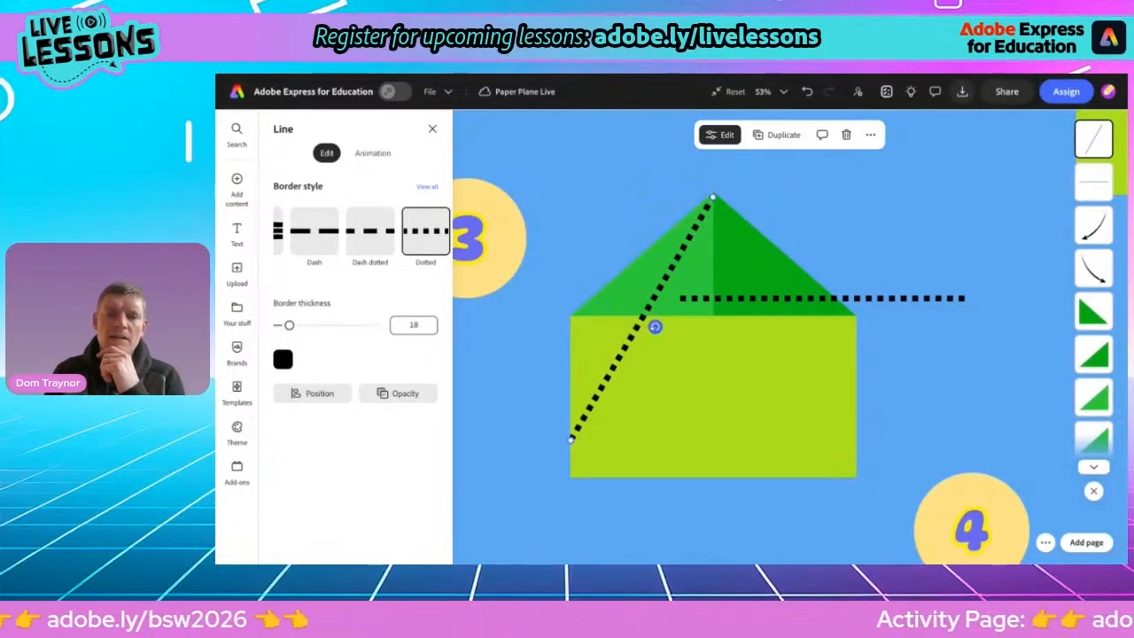
{"action": "left_click", "coordinate": [788, 300]}
{"action": "left_click_drag", "start_coordinate": [821, 316], "coordinate": [758, 327]}
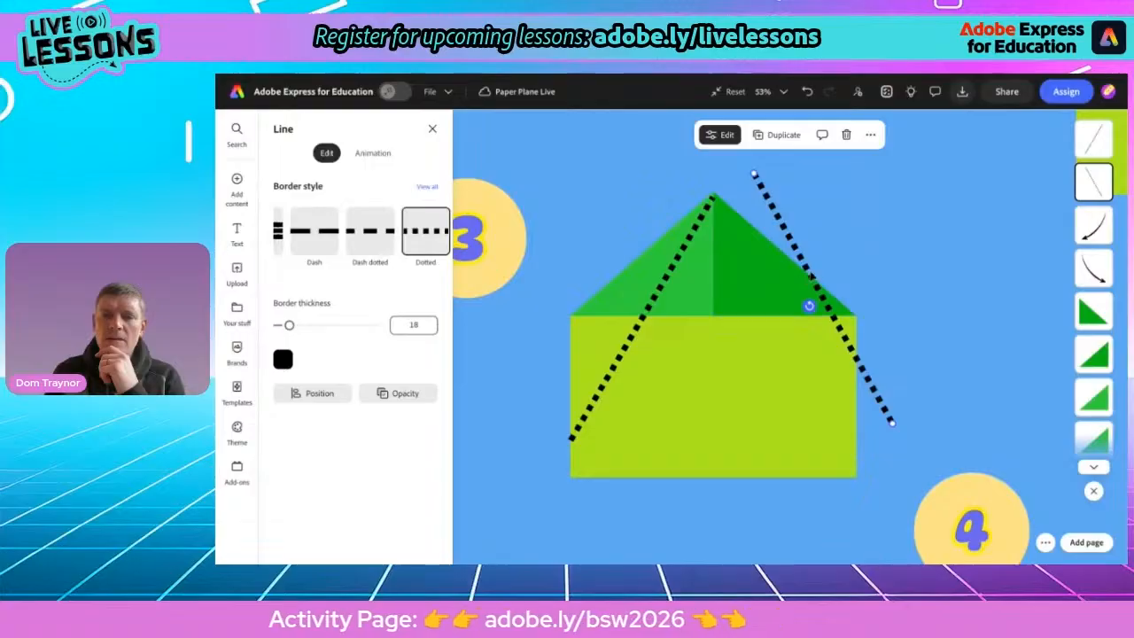
{"action": "left_click_drag", "start_coordinate": [814, 278], "coordinate": [773, 330]}
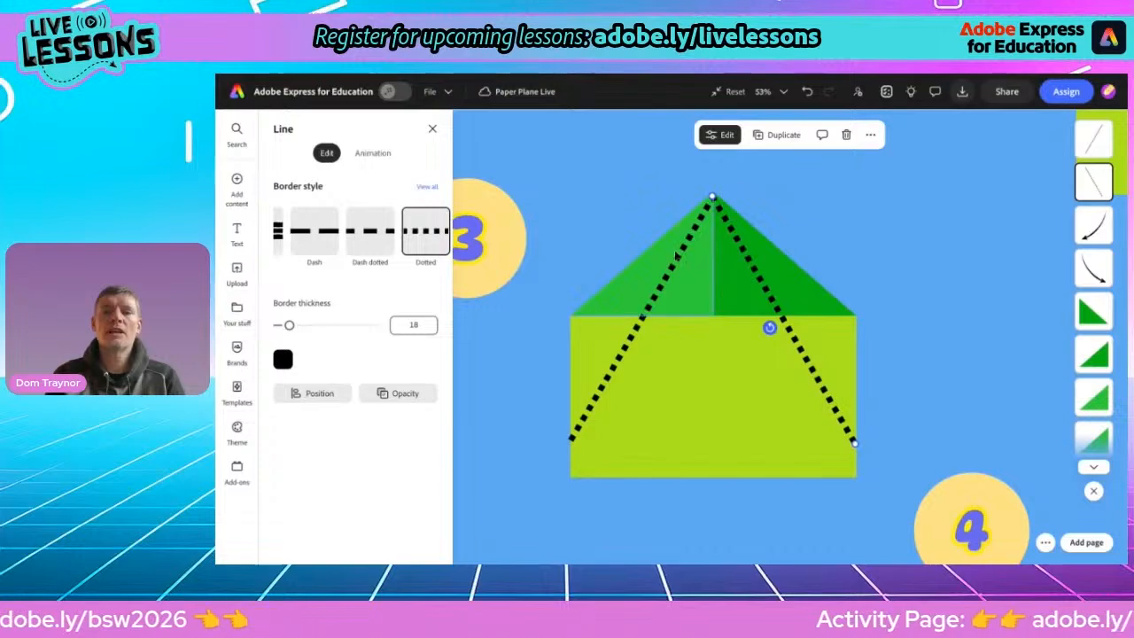
Duplicate the left curved arrow from the step 2 illustration and place it inside the left fold of step 3
{"action": "scroll", "coordinate": [676, 255], "scroll_direction": "down", "scroll_amount": 5}
{"action": "scroll", "coordinate": [674, 249], "scroll_direction": "up", "scroll_amount": 1}
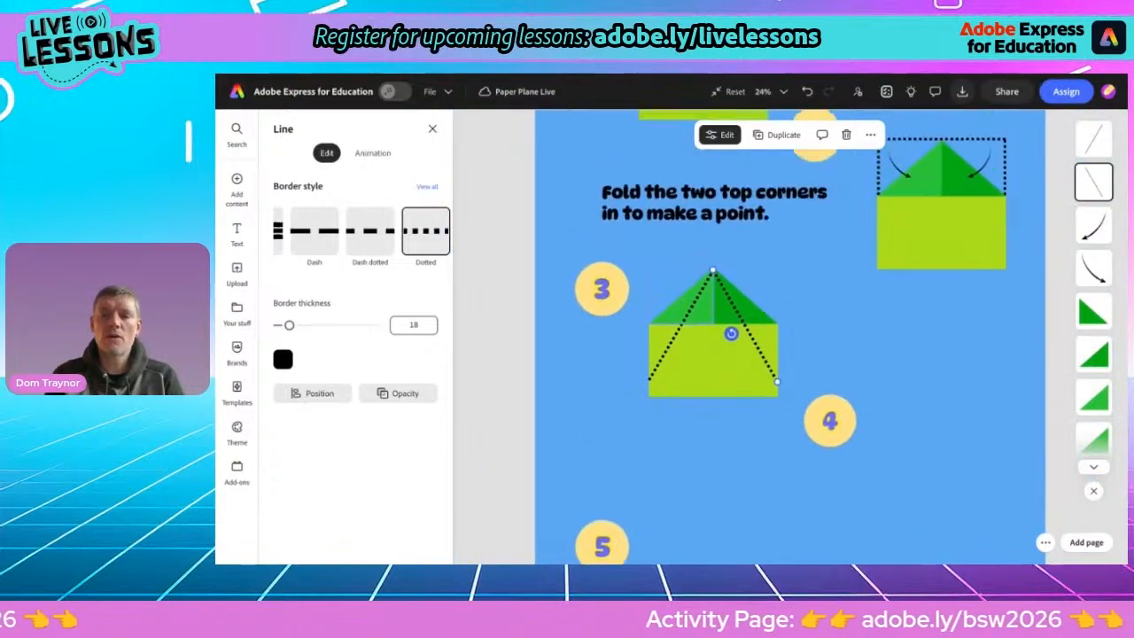
{"action": "left_click", "coordinate": [900, 176]}
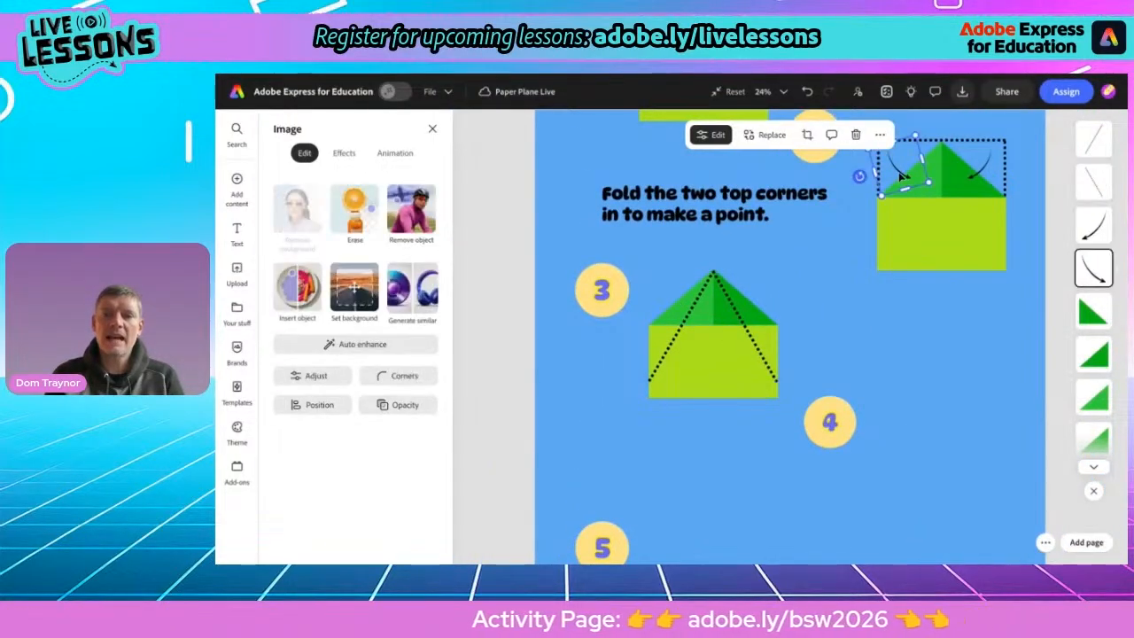
{"action": "left_click", "coordinate": [880, 135]}
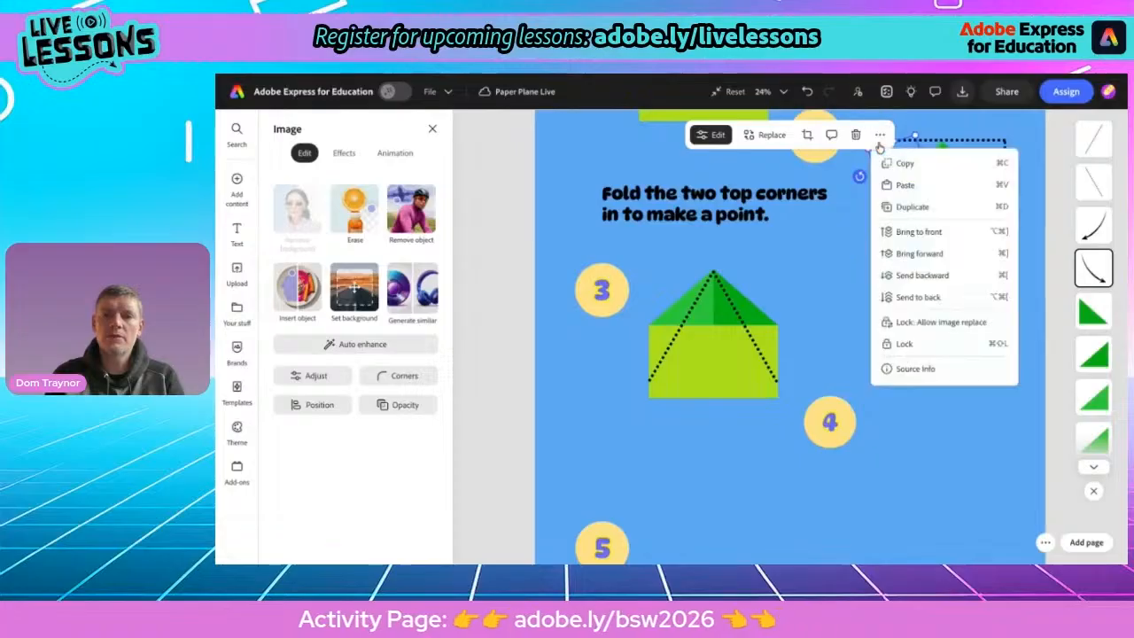
{"action": "left_click", "coordinate": [897, 204]}
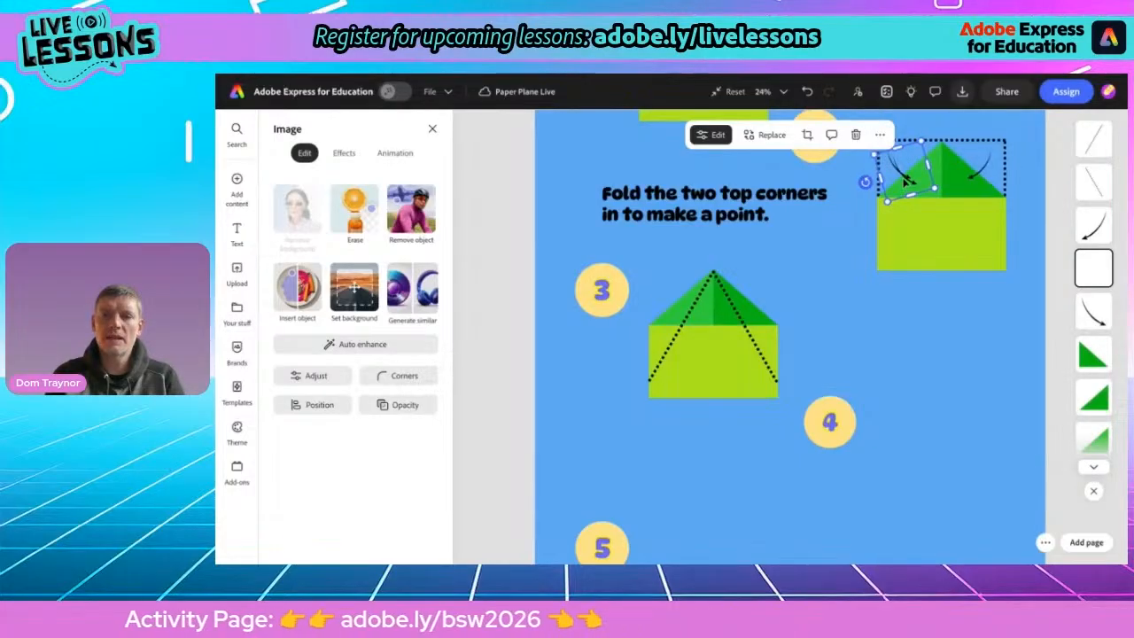
{"action": "left_click_drag", "start_coordinate": [883, 177], "coordinate": [670, 350]}
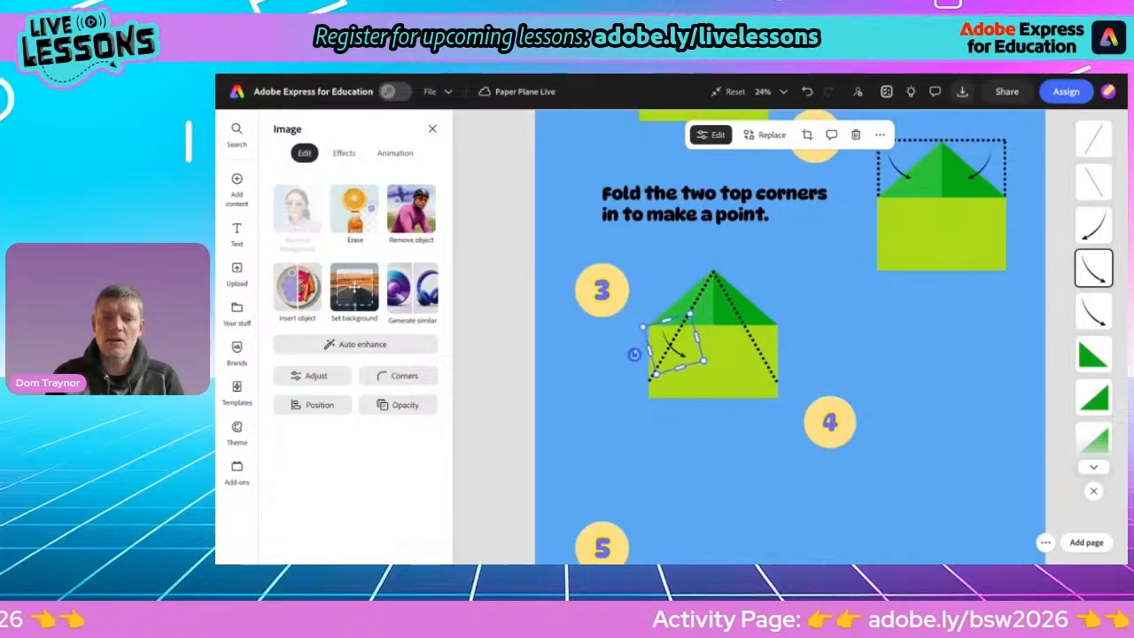
Duplicate the right curved arrow from the step 2 illustration and place it inside the right fold of step 3
{"action": "left_click", "coordinate": [985, 172]}
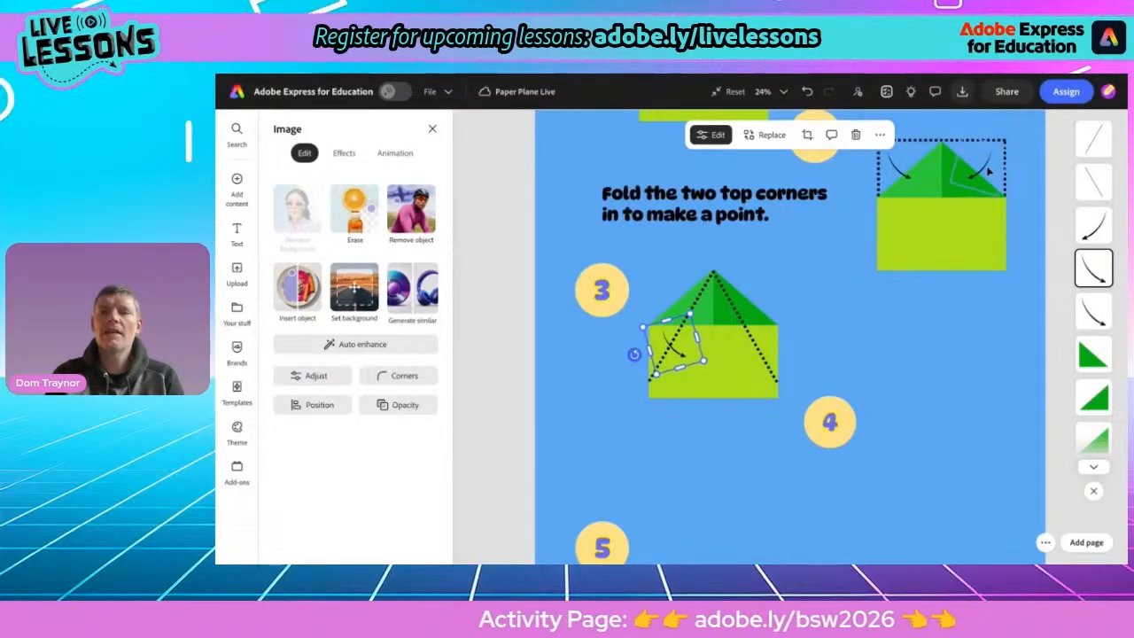
{"action": "left_click", "coordinate": [880, 135]}
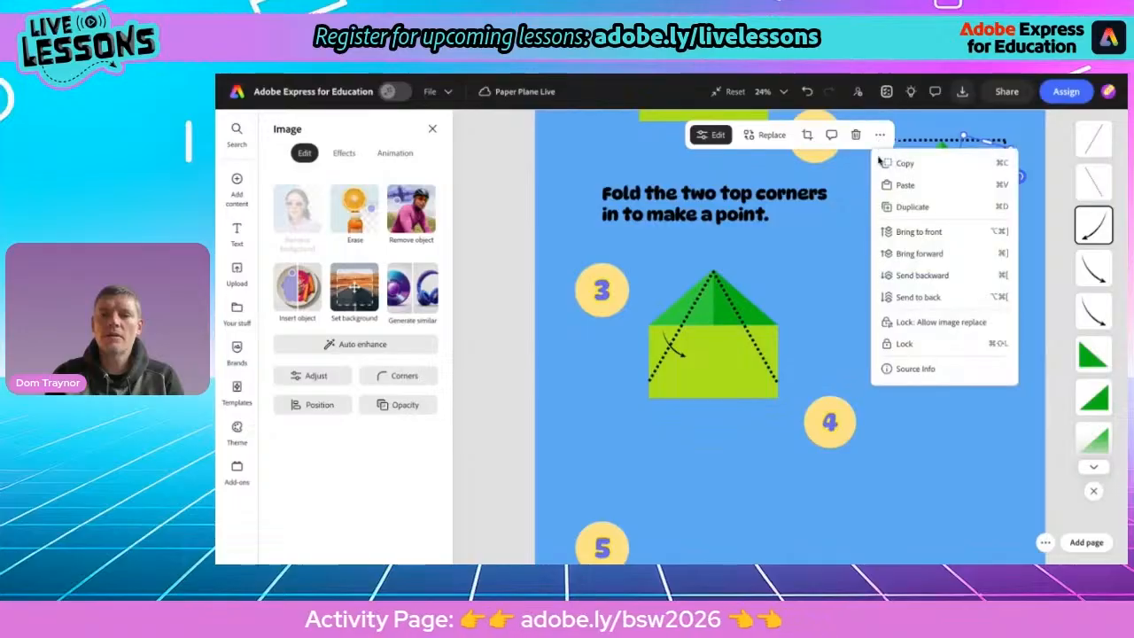
{"action": "left_click", "coordinate": [896, 216]}
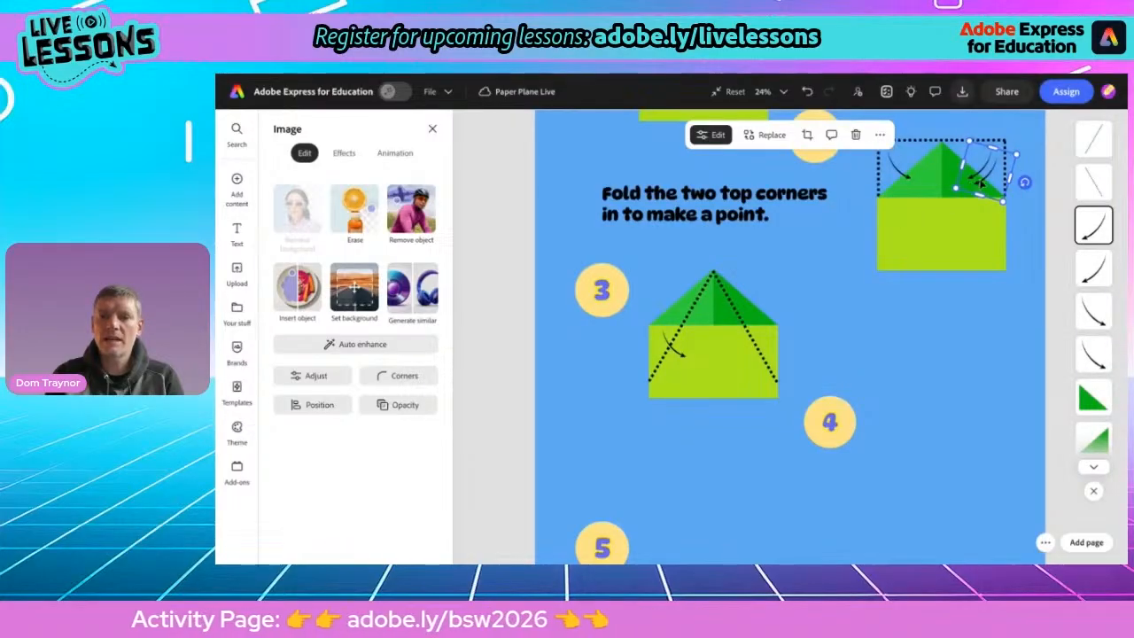
{"action": "left_click_drag", "start_coordinate": [979, 172], "coordinate": [743, 351]}
{"action": "left_click", "coordinate": [562, 380]}
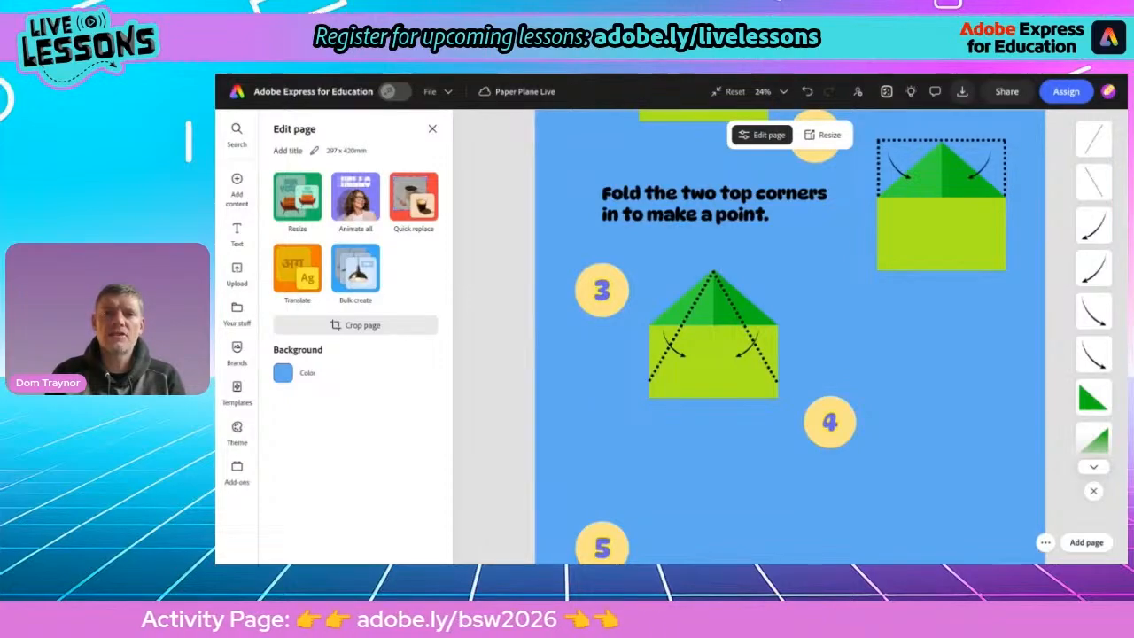
Copy "Now fold the edges in again so they meet in the middle from the tip." from the Acrobat document and return to Adobe Express
{"action": "key", "text": "alt+Tab"}
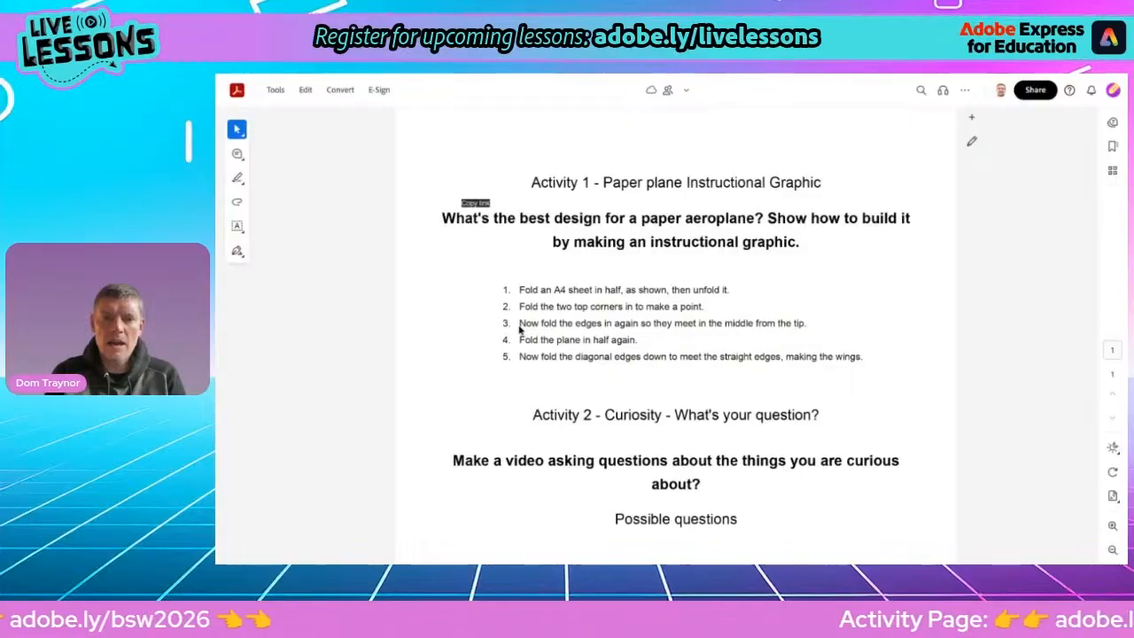
{"action": "left_click_drag", "start_coordinate": [520, 324], "coordinate": [687, 321]}
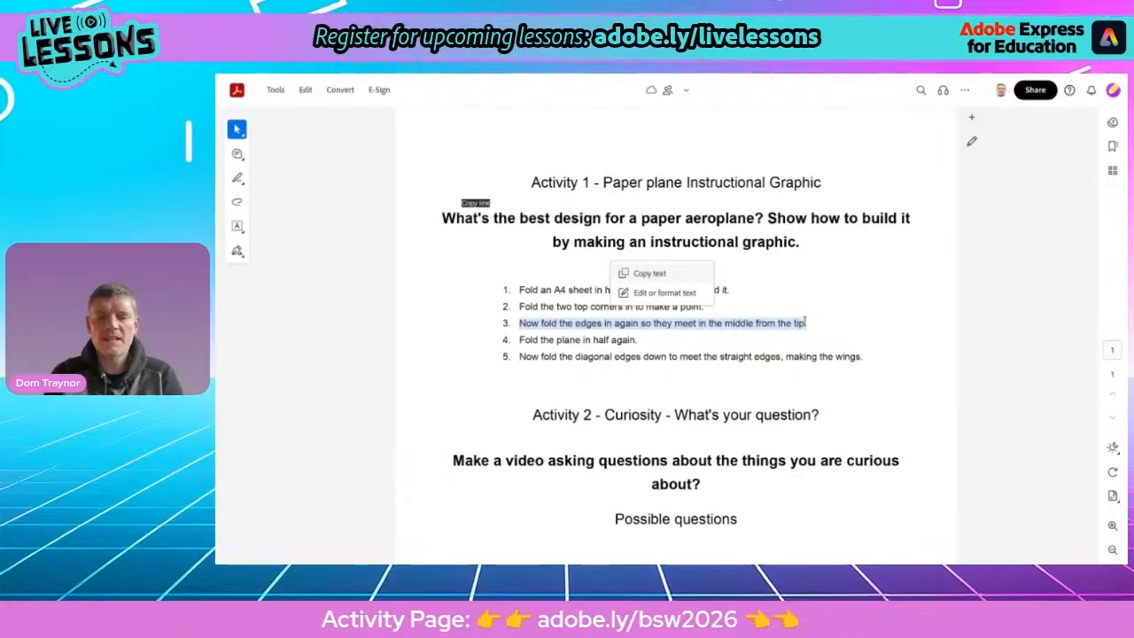
{"action": "left_click", "coordinate": [636, 275]}
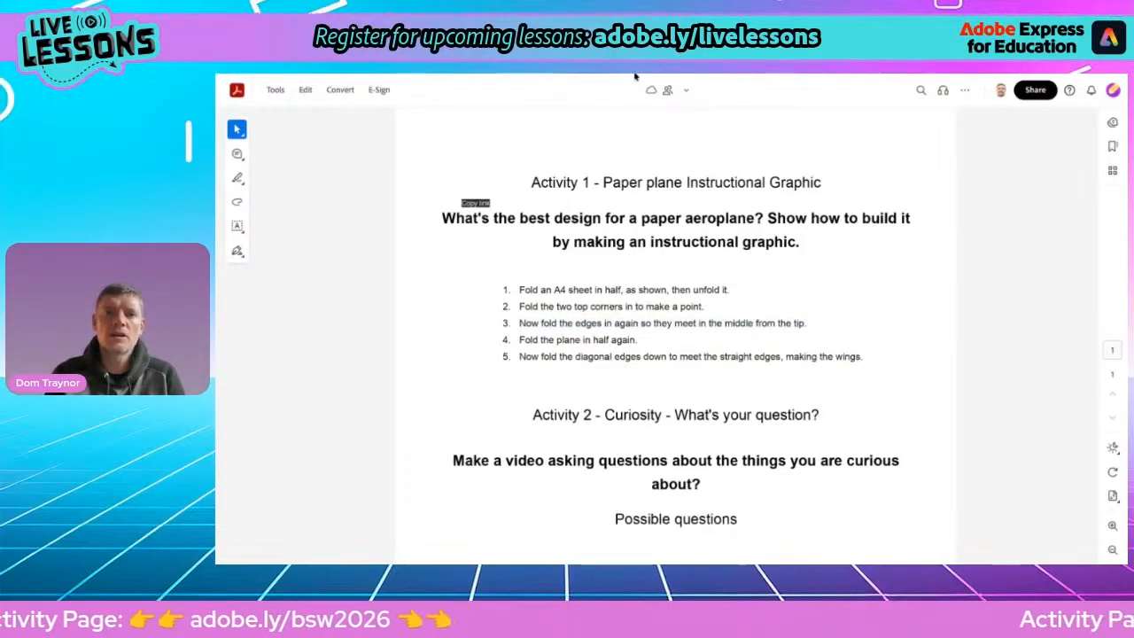
{"action": "left_click", "coordinate": [588, 62]}
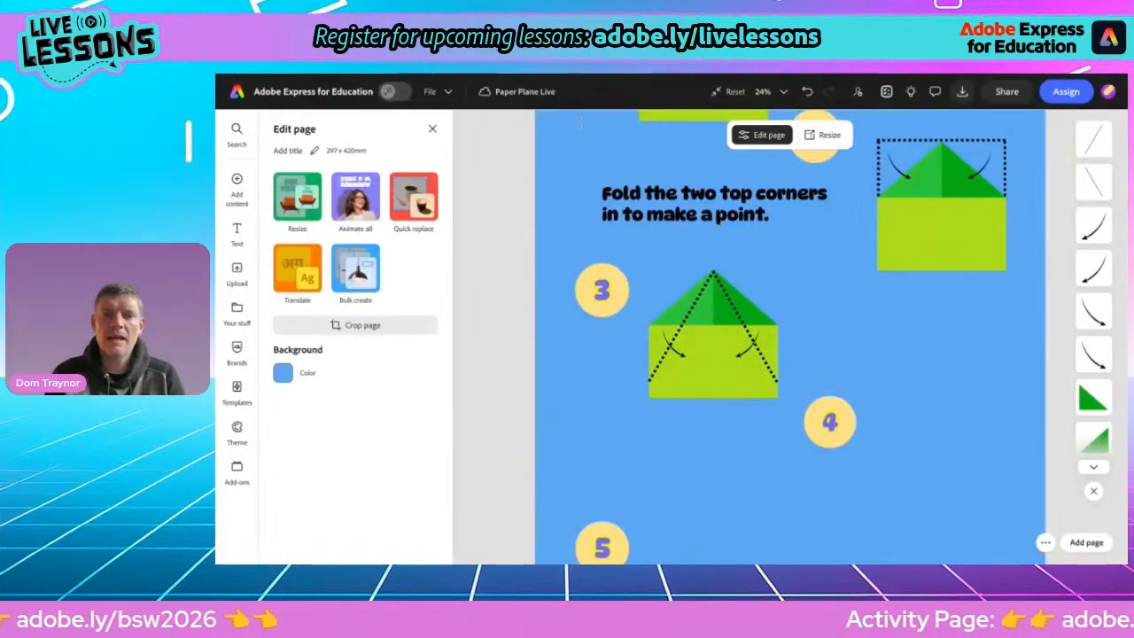
{"action": "left_click", "coordinate": [719, 216]}
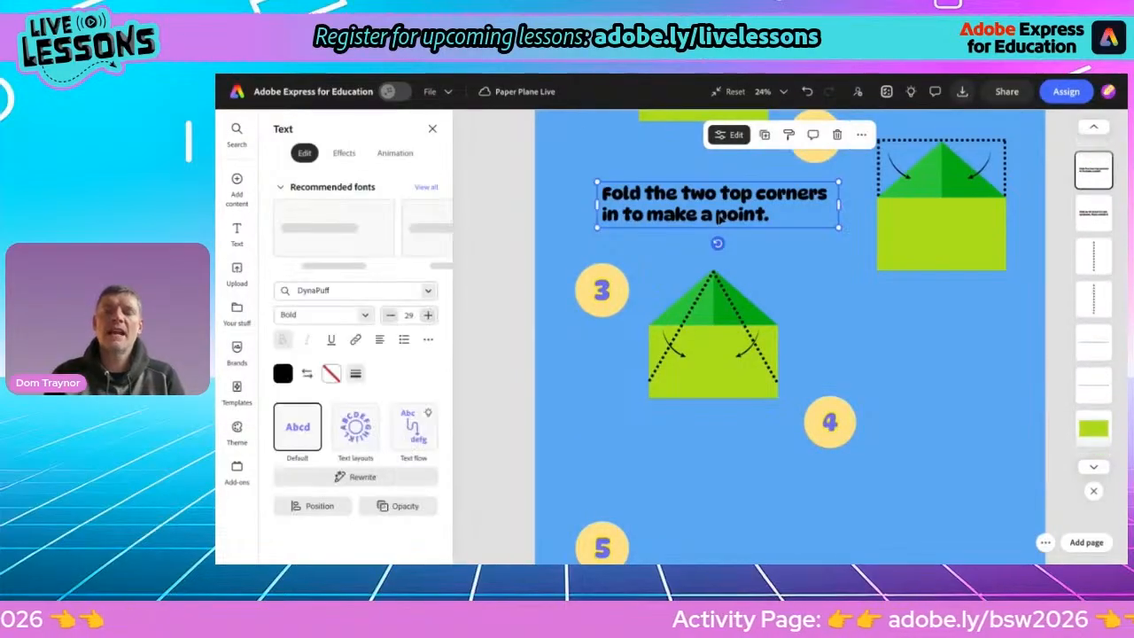
Duplicate the step 2 instruction text, move the copy beside the step 3 illustration, and paste the step 3 instruction into it
{"action": "left_click", "coordinate": [764, 134]}
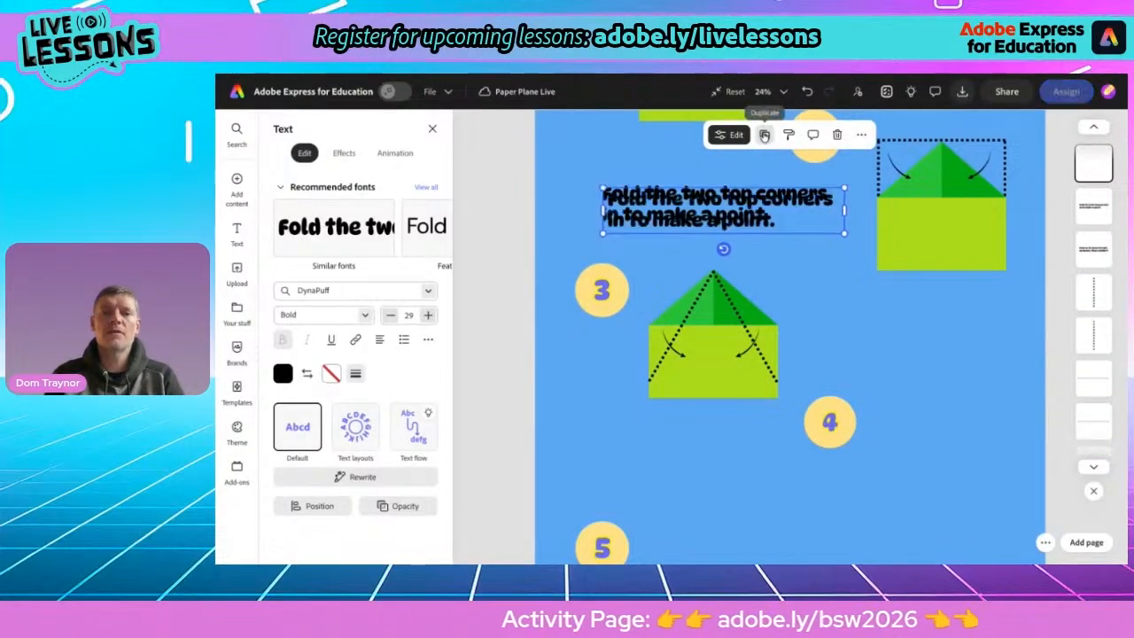
{"action": "left_click_drag", "start_coordinate": [723, 214], "coordinate": [919, 356]}
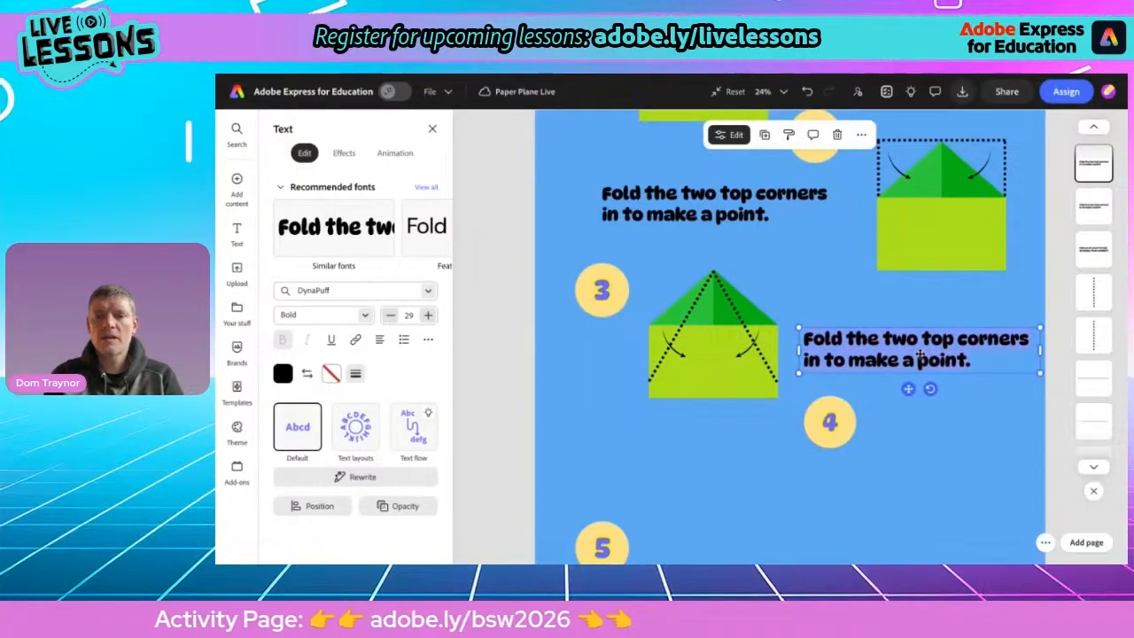
{"action": "type", "text": "Now fold the edges in again so they meet in the middle from the tip."}
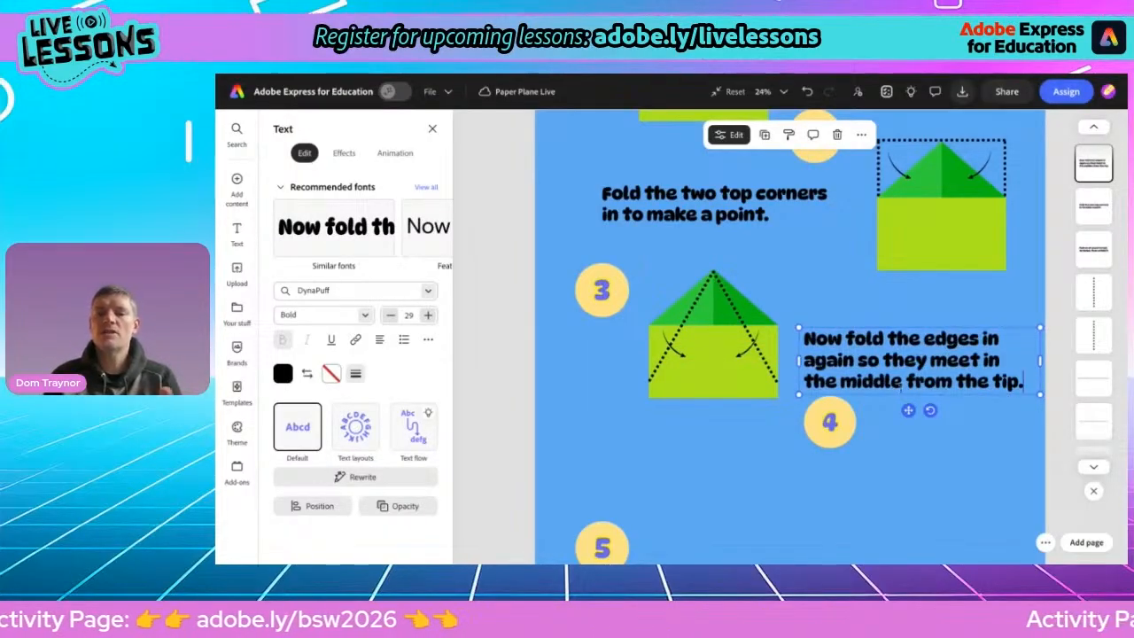
{"action": "left_click_drag", "start_coordinate": [908, 411], "coordinate": [907, 396]}
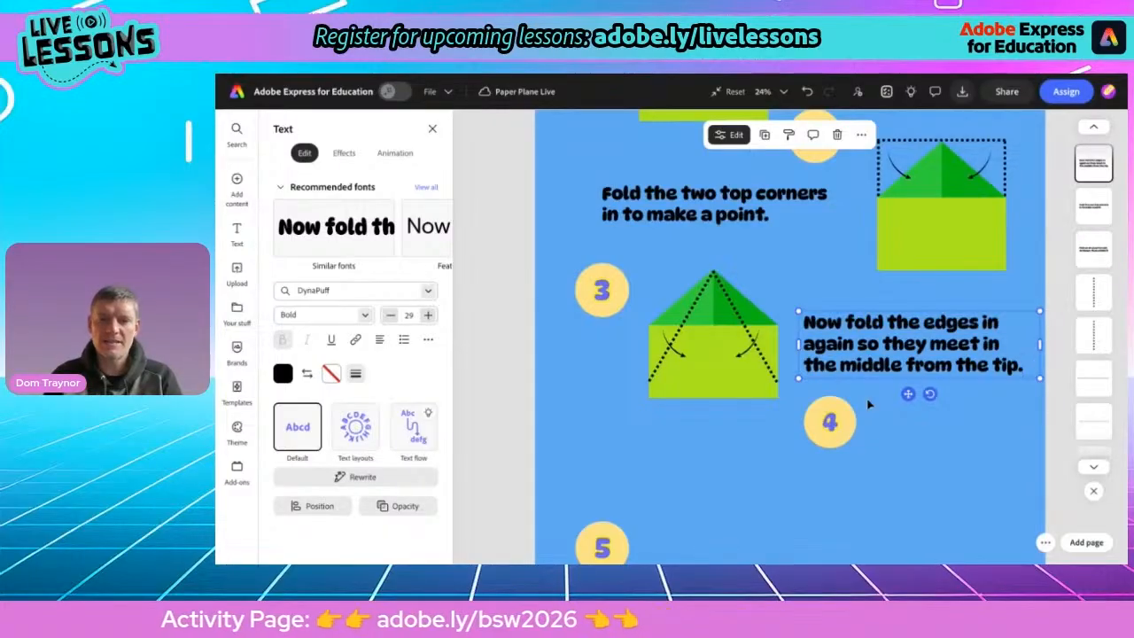
Resize, rotate and reposition the two curved arrows inside the step 3 illustration so they point toward the centre
{"action": "left_click", "coordinate": [689, 359]}
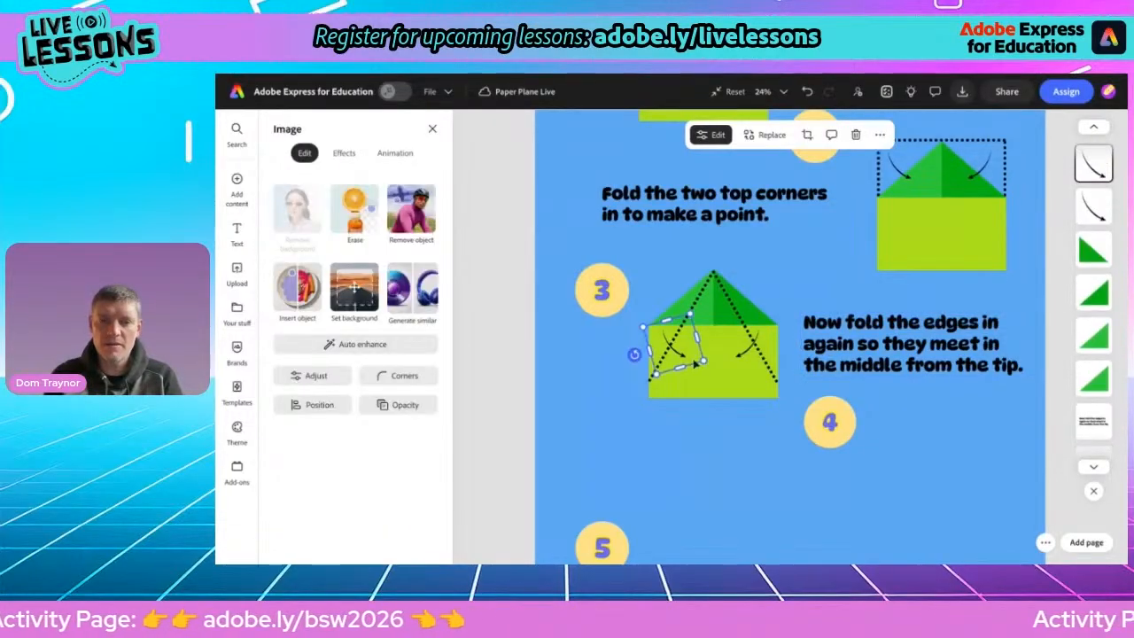
{"action": "left_click_drag", "start_coordinate": [703, 360], "coordinate": [701, 397]}
{"action": "left_click", "coordinate": [745, 360]}
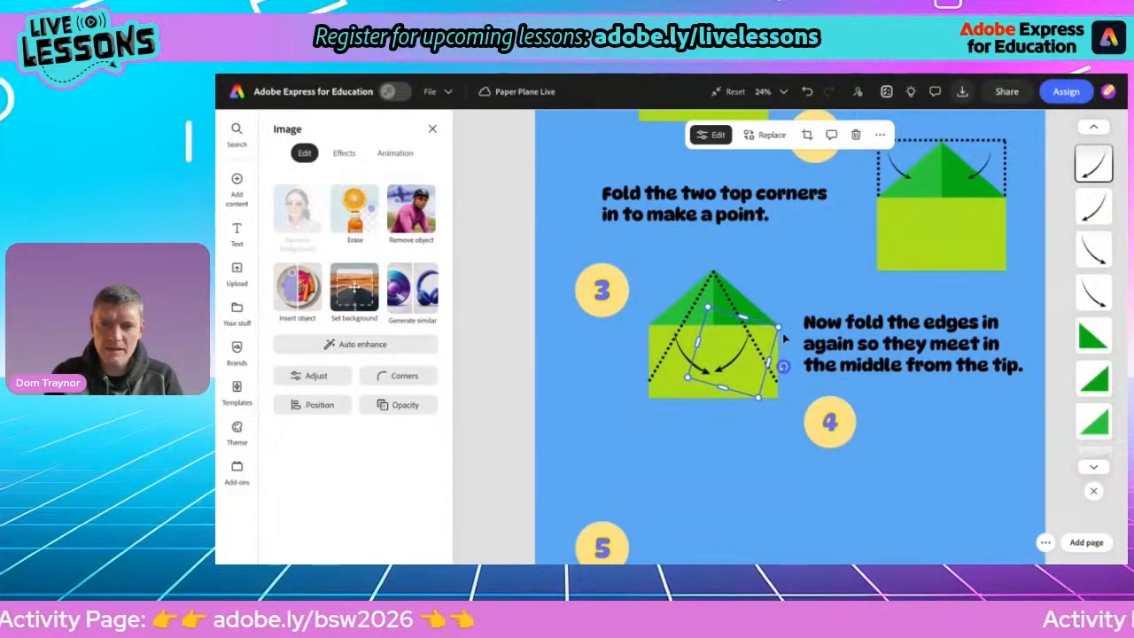
{"action": "left_click_drag", "start_coordinate": [779, 327], "coordinate": [788, 323]}
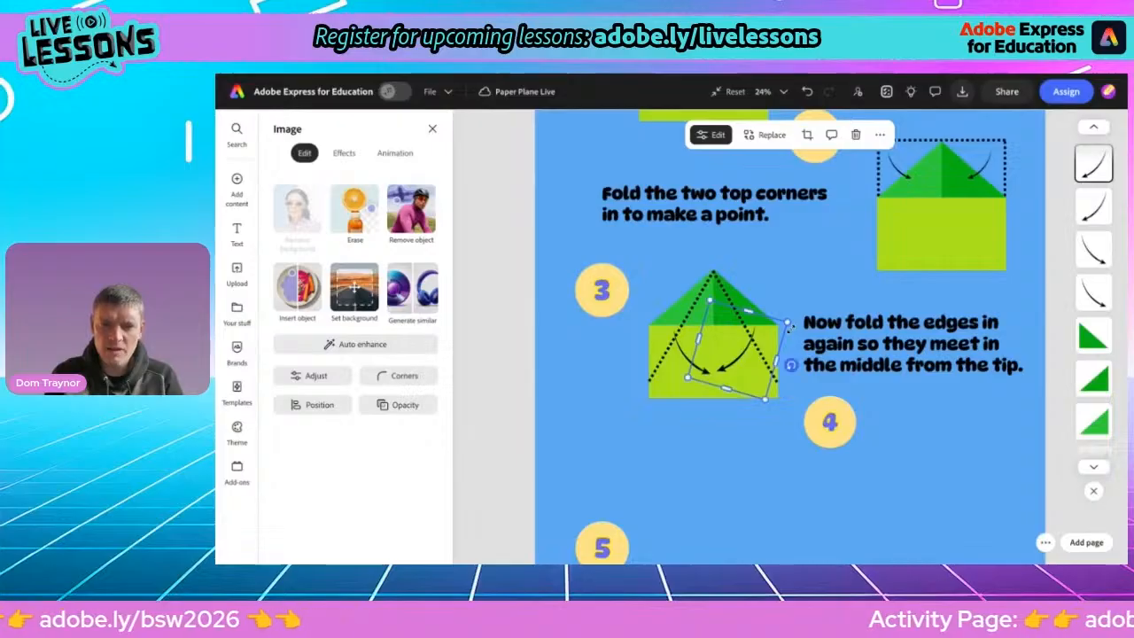
{"action": "key", "text": "Down"}
{"action": "key", "text": "Down"}
{"action": "key", "text": "Down"}
{"action": "key", "text": "Down"}
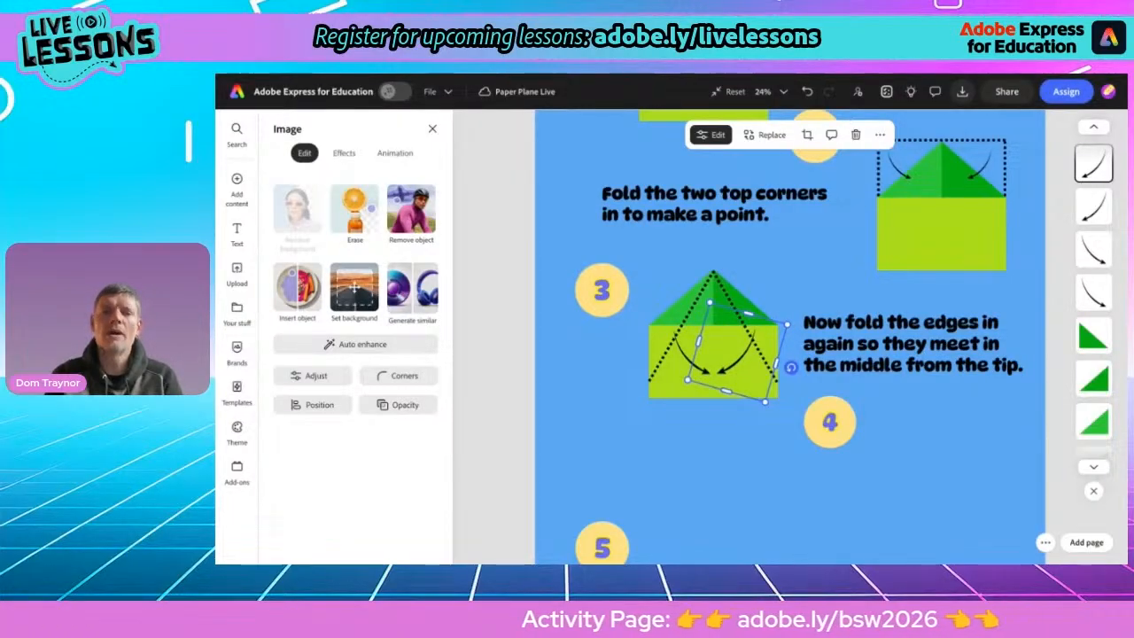
{"action": "left_click", "coordinate": [679, 345]}
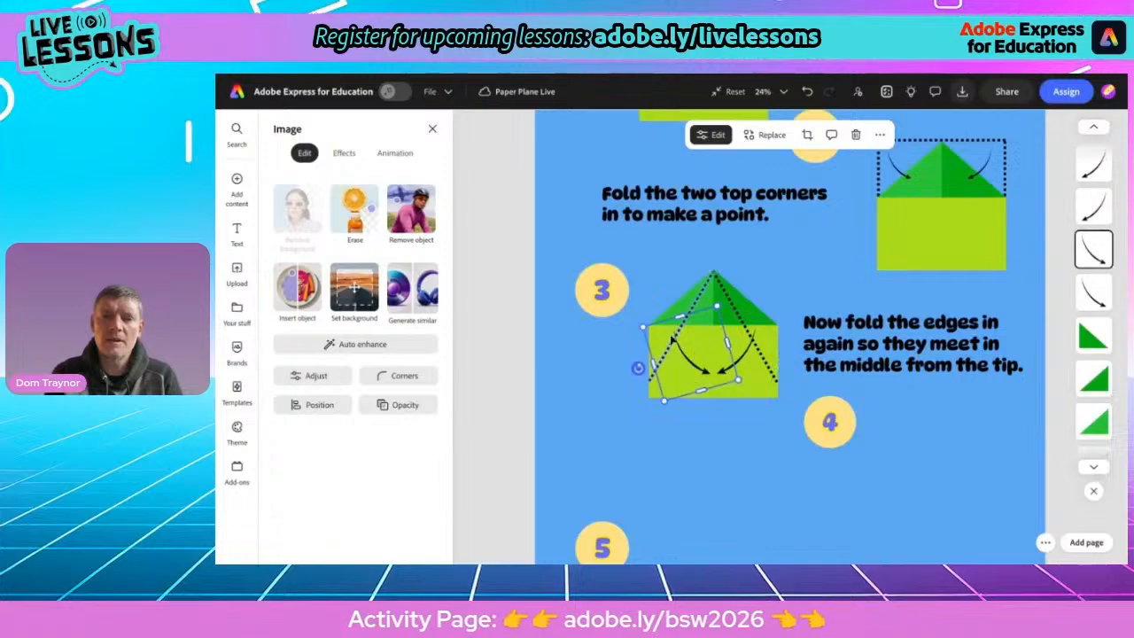
{"action": "left_click_drag", "start_coordinate": [644, 328], "coordinate": [629, 318]}
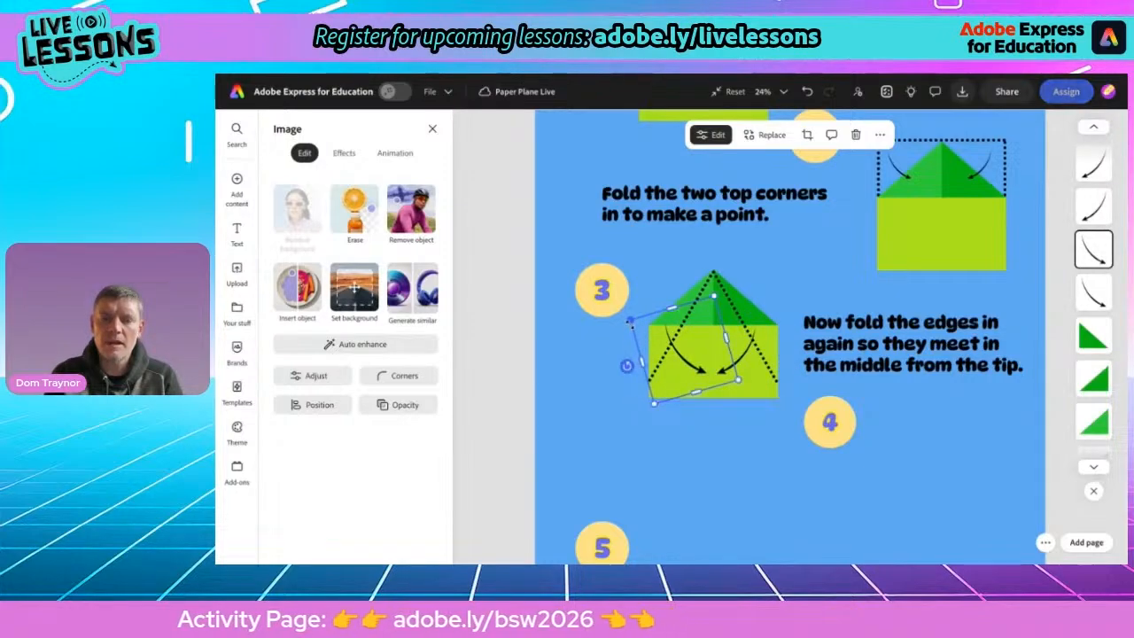
{"action": "left_click", "coordinate": [763, 335]}
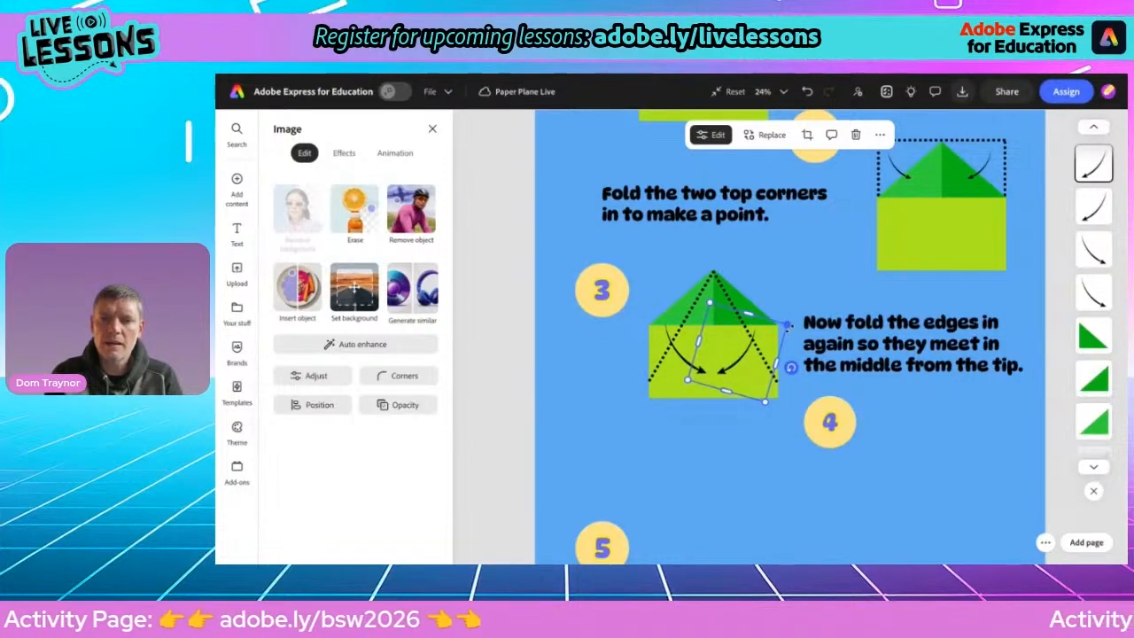
{"action": "left_click_drag", "start_coordinate": [790, 367], "coordinate": [794, 322]}
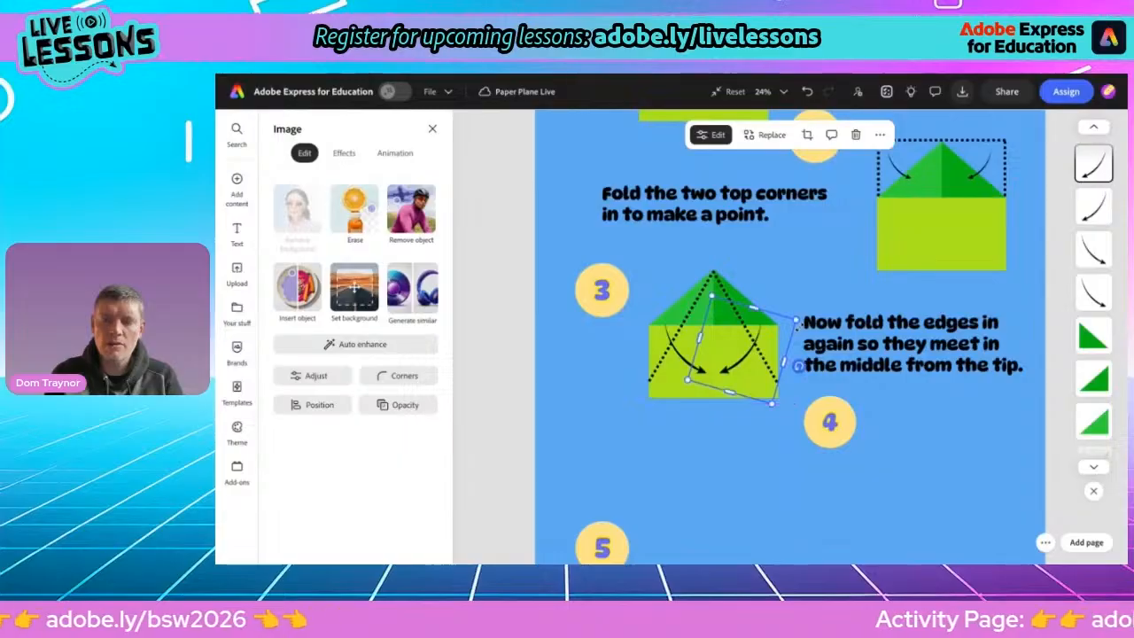
{"action": "left_click", "coordinate": [794, 277]}
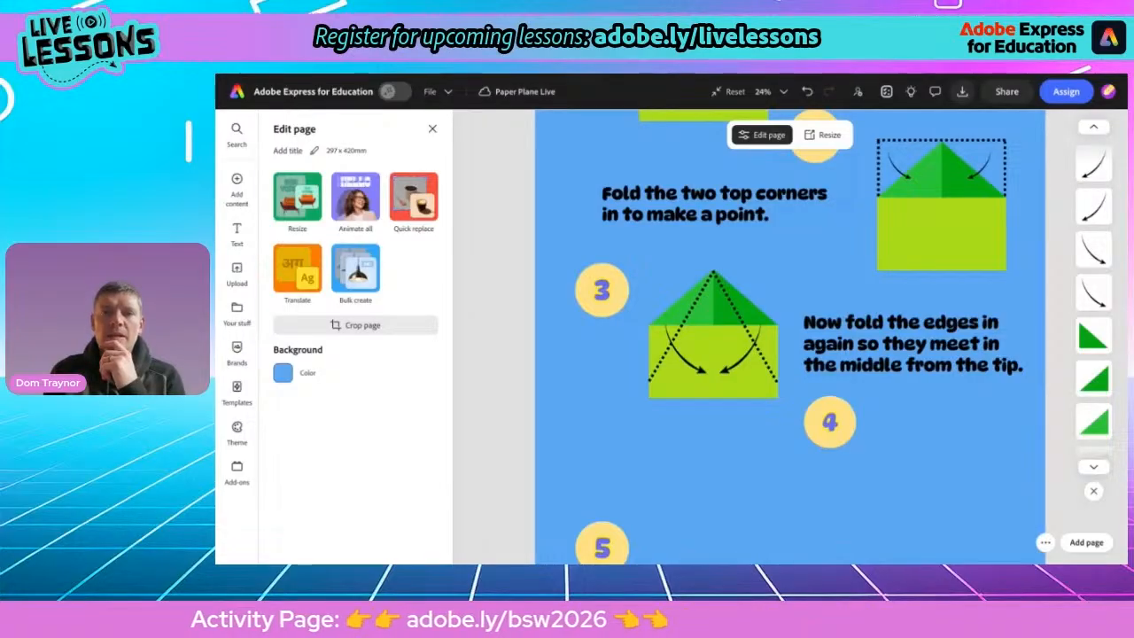
Copy "Fold the plane in half again." from the activity page and return to Adobe Express
{"action": "key", "text": "ctrl+Tab"}
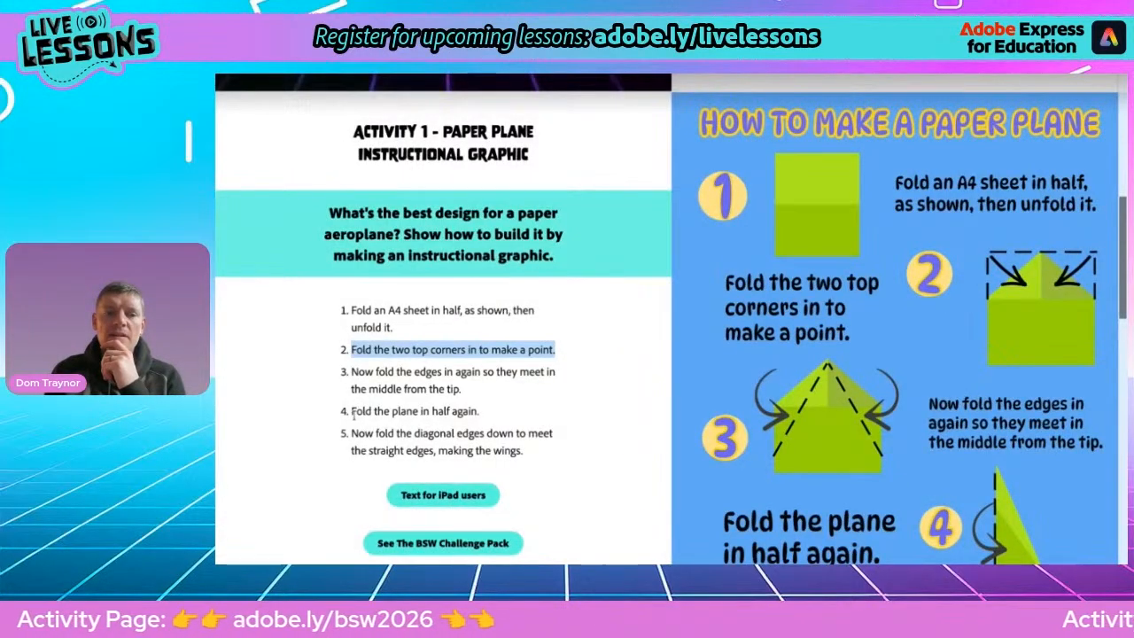
{"action": "left_click_drag", "start_coordinate": [354, 415], "coordinate": [483, 418]}
{"action": "key", "text": "ctrl+c"}
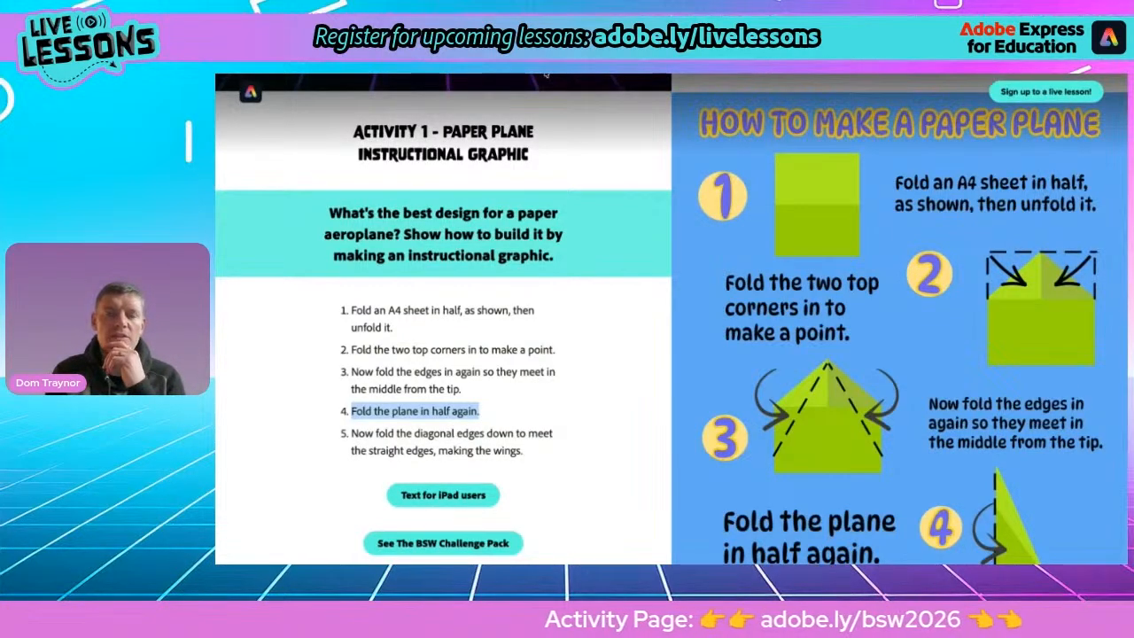
{"action": "key", "text": "ctrl+shift+Tab"}
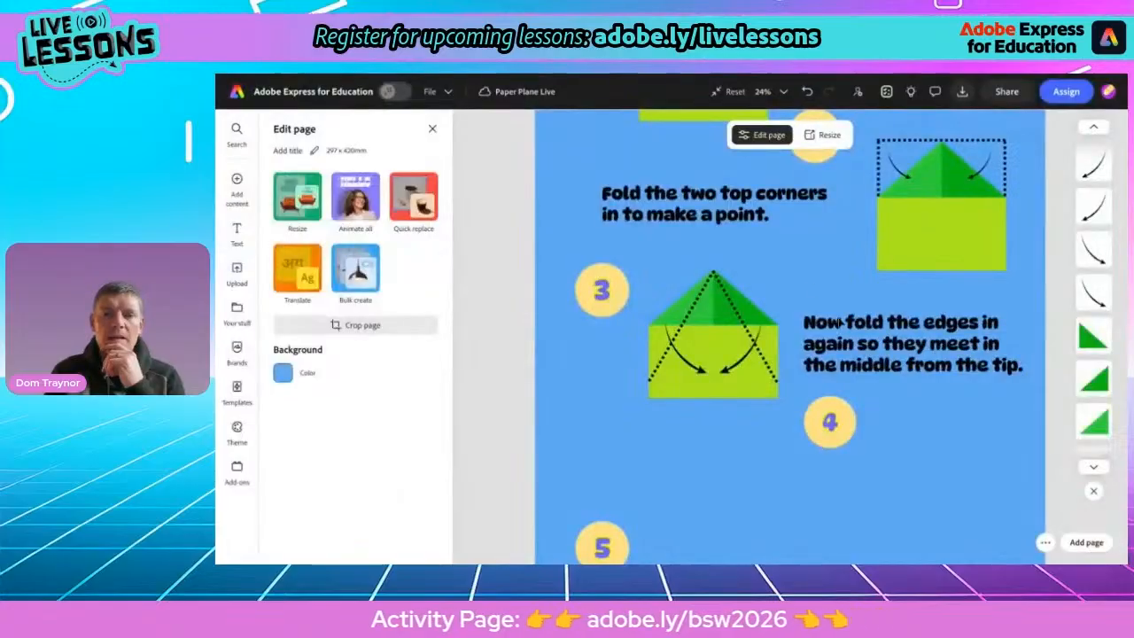
Duplicate the step 3 instruction text, move the copy beside the step 4 circle, and paste the step 4 instruction
{"action": "left_click", "coordinate": [856, 339]}
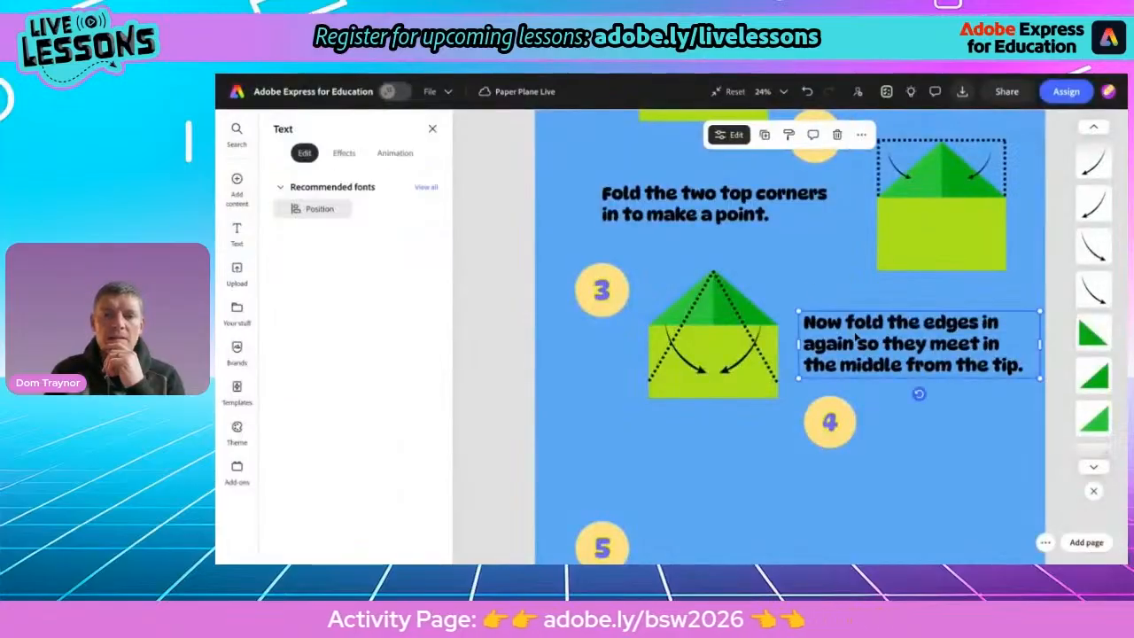
{"action": "left_click", "coordinate": [764, 135]}
{"action": "left_click_drag", "start_coordinate": [916, 352], "coordinate": [667, 474]}
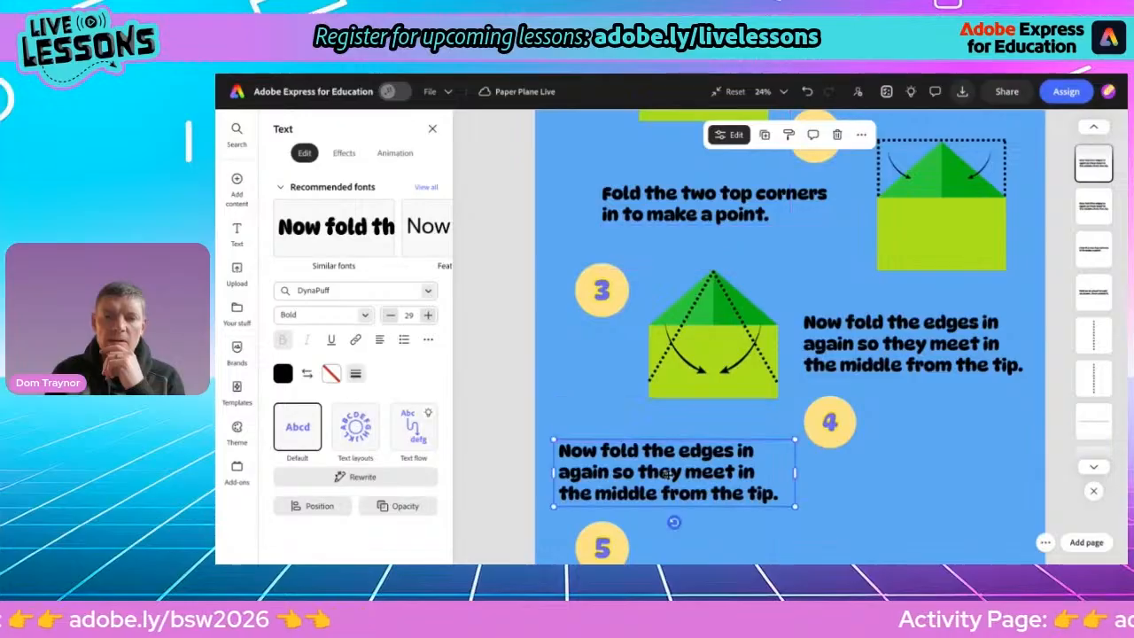
{"action": "key", "text": "ctrl+v"}
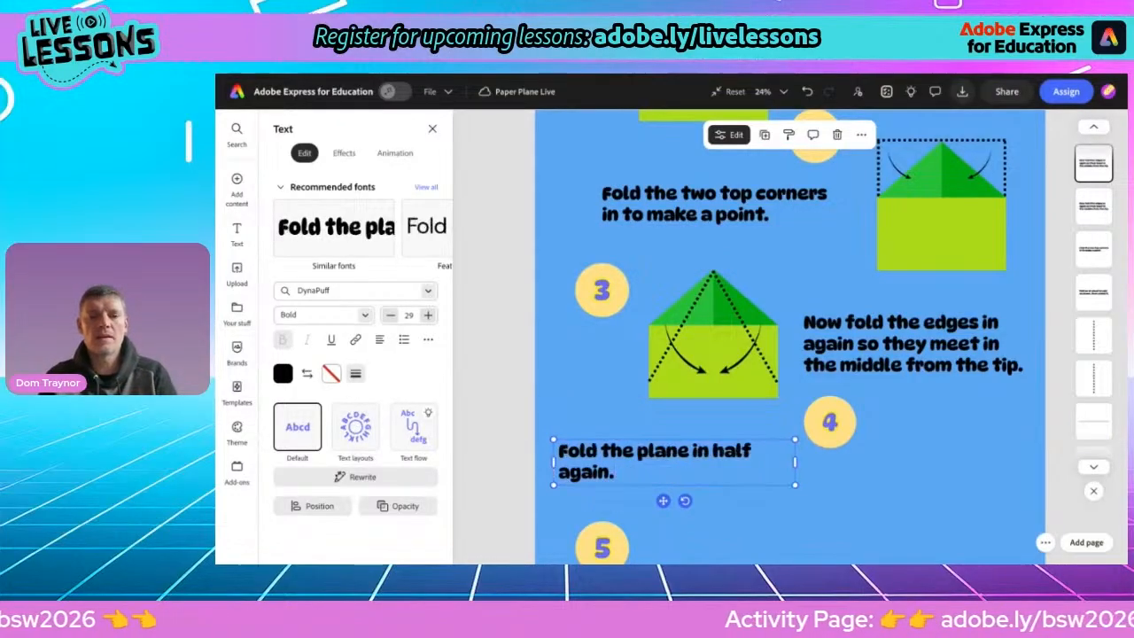
Increase the step 4 instruction's font size to 40 and nudge the text slightly right
{"action": "left_click", "coordinate": [427, 314]}
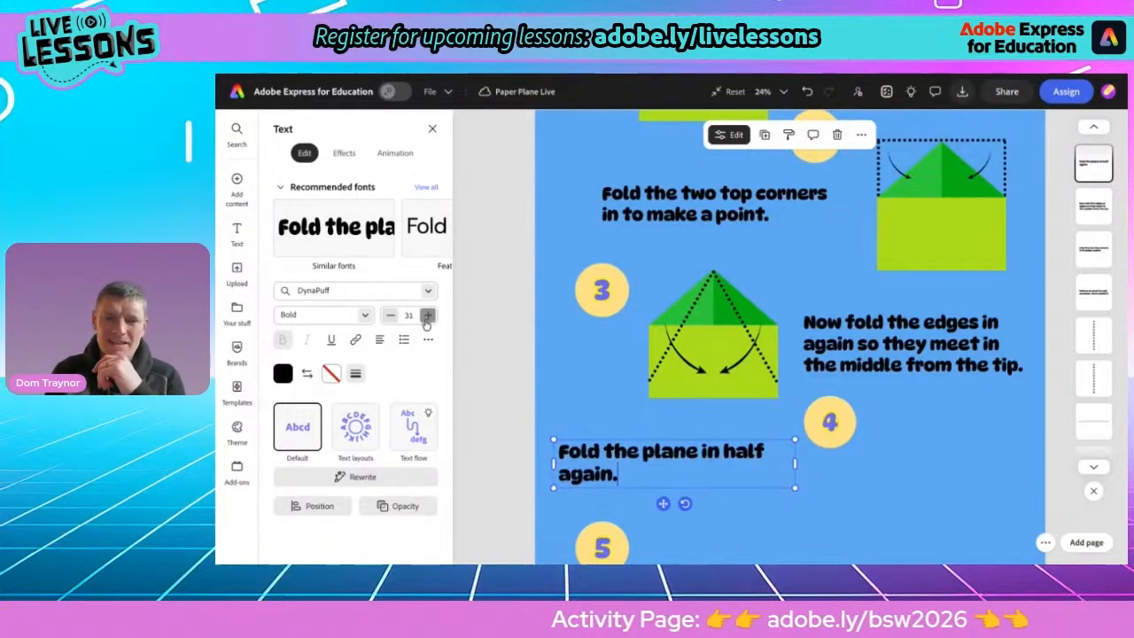
{"action": "left_click", "coordinate": [427, 315]}
{"action": "left_click", "coordinate": [427, 314]}
{"action": "left_click", "coordinate": [427, 315]}
{"action": "left_click", "coordinate": [427, 314]}
{"action": "left_click", "coordinate": [427, 314]}
{"action": "left_click", "coordinate": [427, 314]}
{"action": "left_click", "coordinate": [427, 315]}
{"action": "left_click", "coordinate": [427, 314]}
{"action": "left_click", "coordinate": [427, 314]}
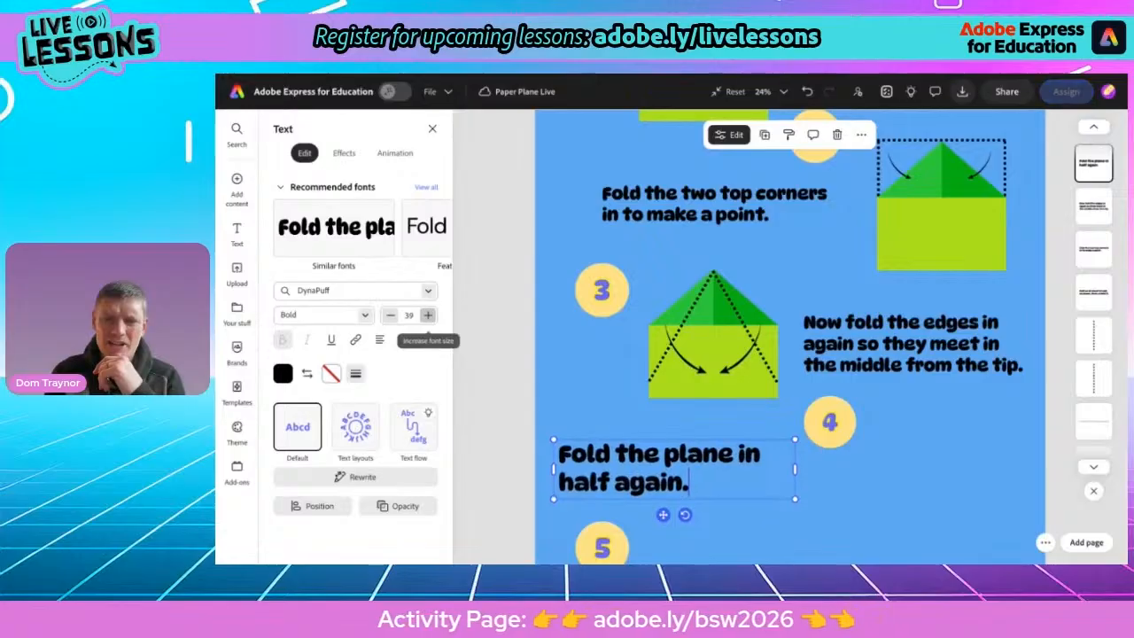
{"action": "left_click", "coordinate": [427, 314]}
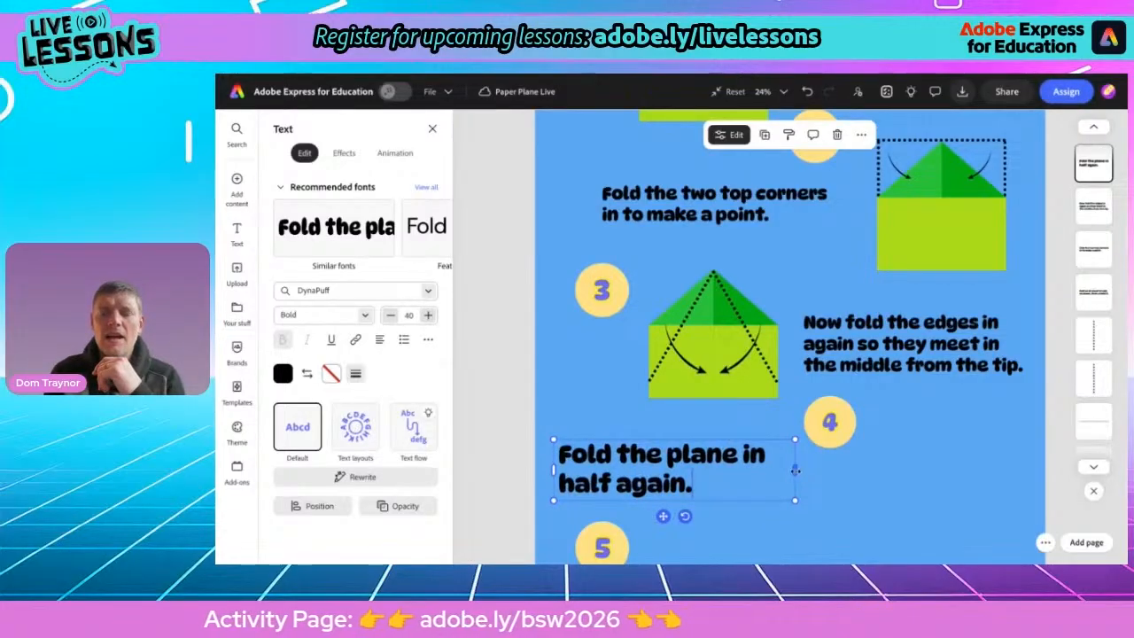
{"action": "left_click_drag", "start_coordinate": [663, 516], "coordinate": [674, 516]}
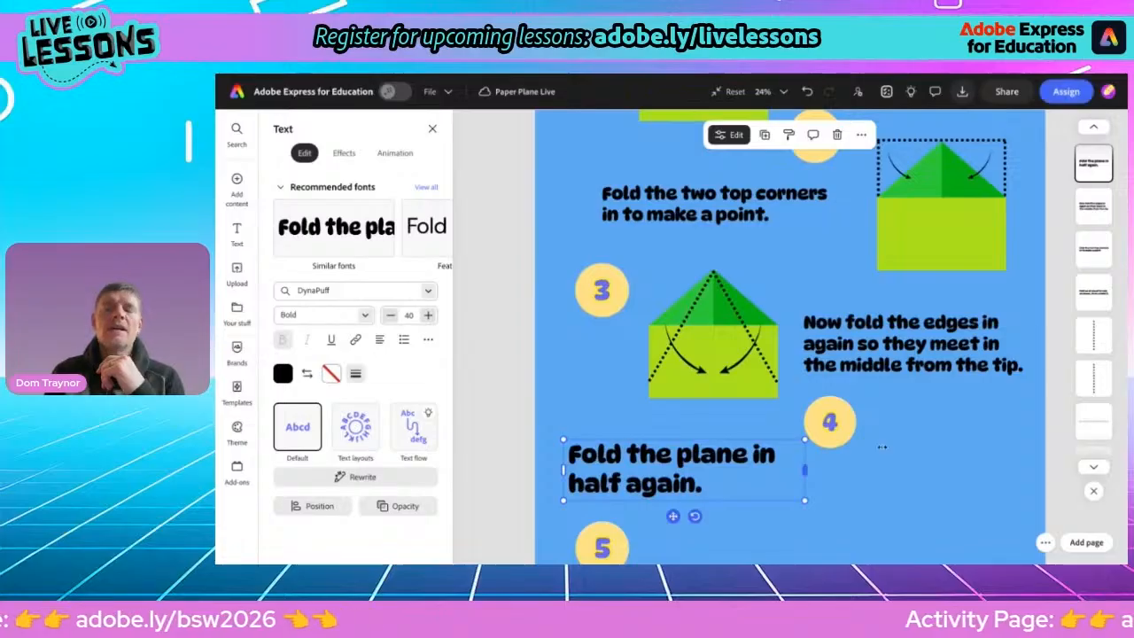
Duplicate a dotted fold line from step 3 and place the copy as a vertical line beside the step 4 circle
{"action": "scroll", "coordinate": [1025, 439], "scroll_direction": "down", "scroll_amount": 2}
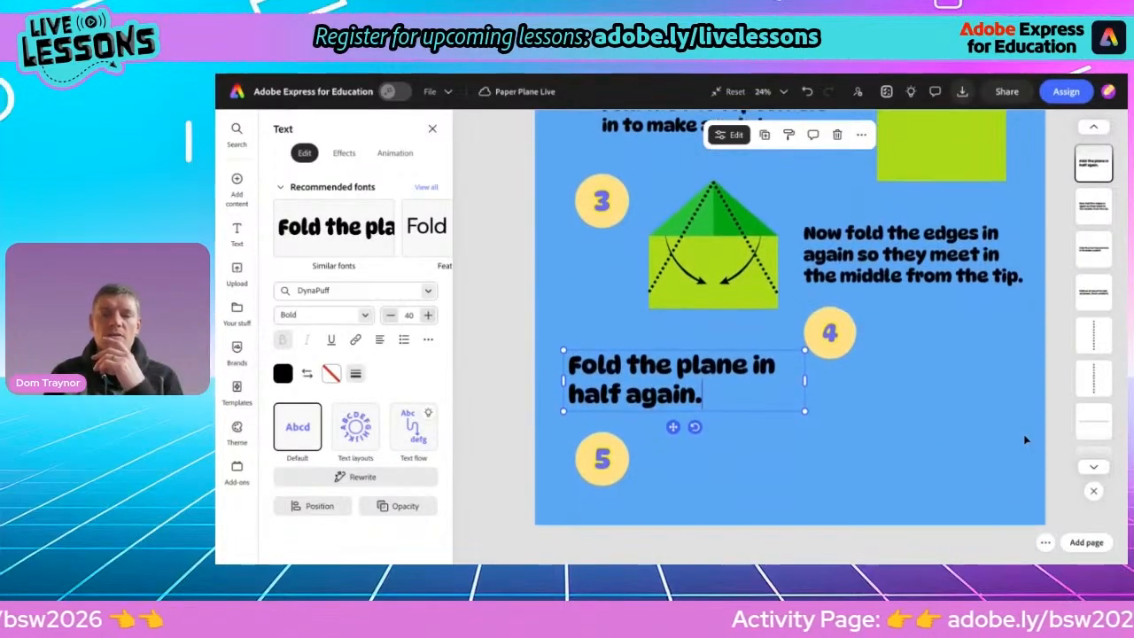
{"action": "scroll", "coordinate": [1040, 473], "scroll_direction": "up", "scroll_amount": 1}
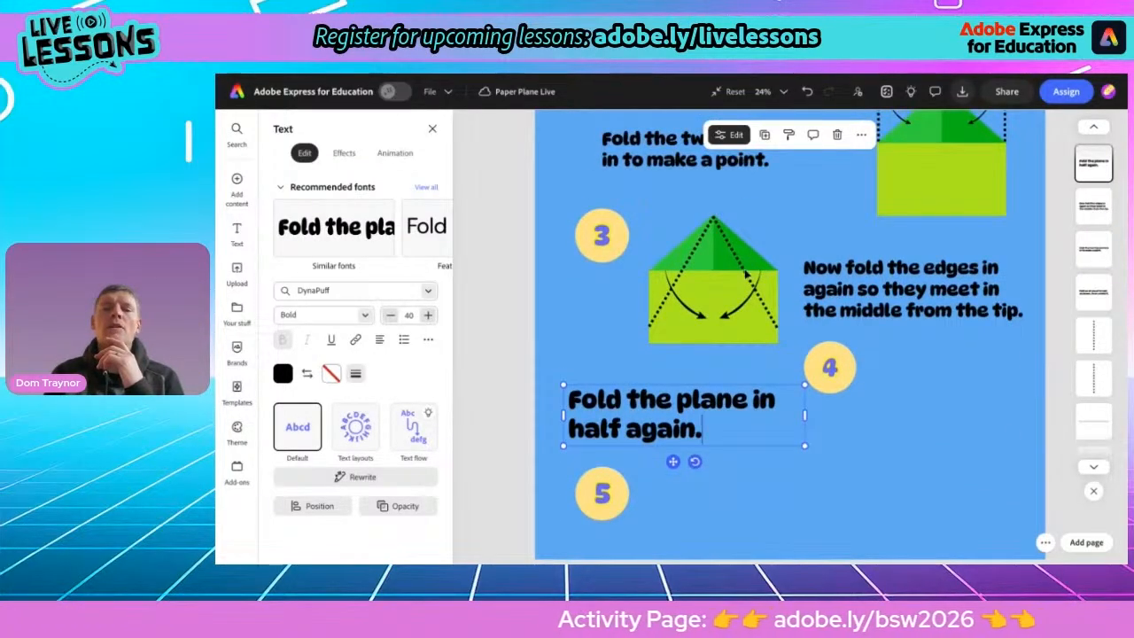
{"action": "left_click", "coordinate": [746, 273]}
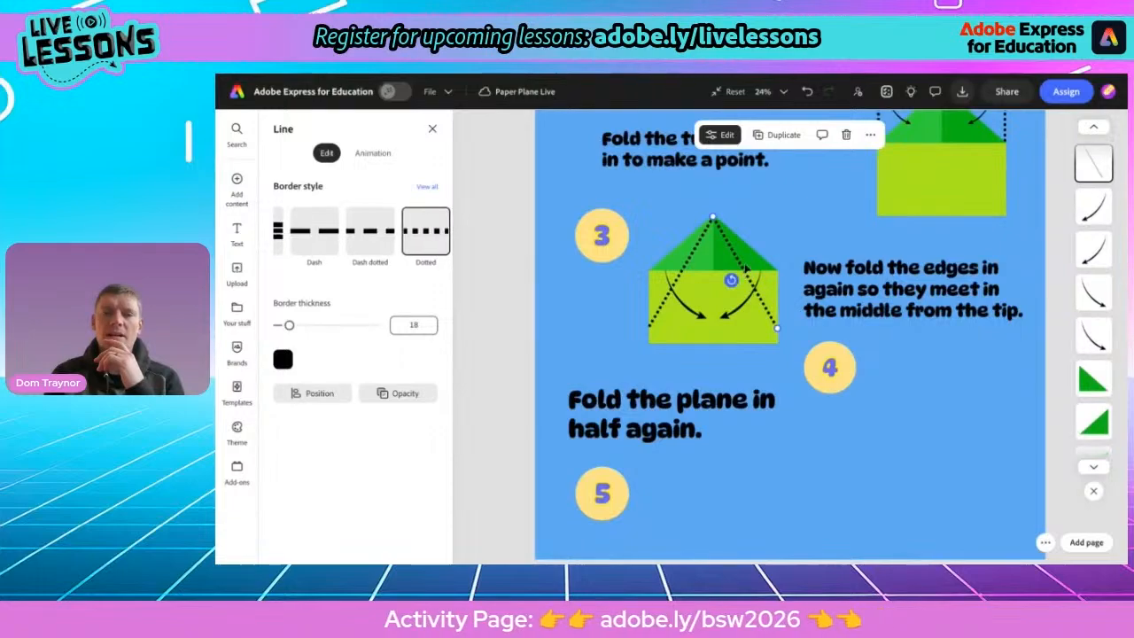
{"action": "left_click", "coordinate": [777, 137]}
{"action": "left_click_drag", "start_coordinate": [764, 302], "coordinate": [919, 423]}
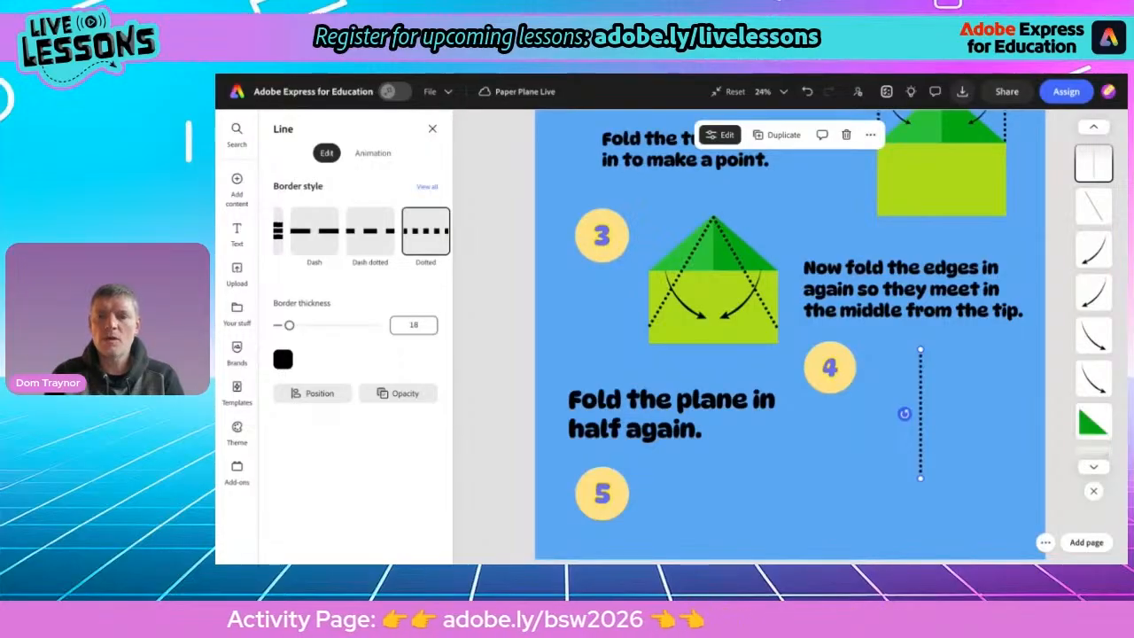
Copy the step 3 green rectangle into step 4 and resize it into a tall rectangle starting at the vertical dotted line
{"action": "left_click", "coordinate": [717, 342]}
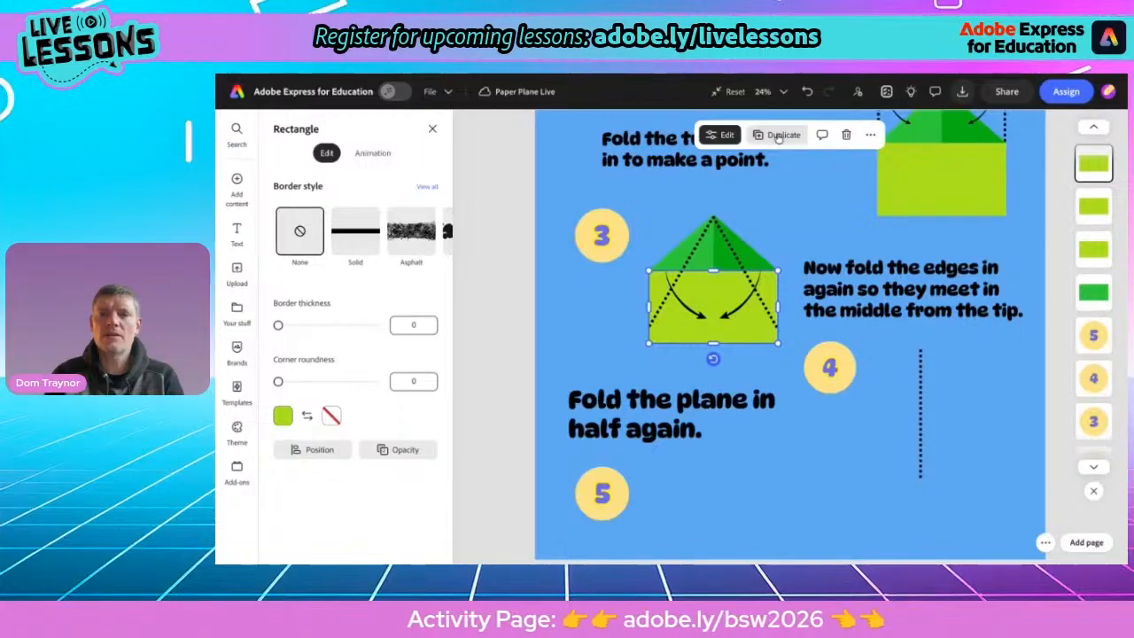
{"action": "left_click_drag", "start_coordinate": [717, 342], "coordinate": [941, 464]}
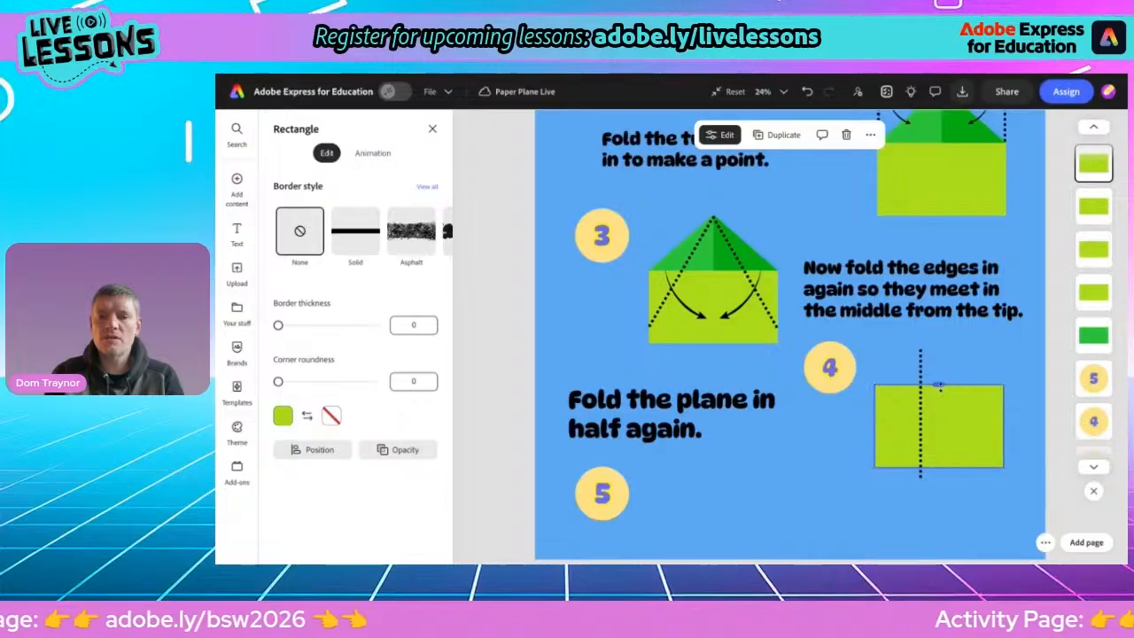
{"action": "left_click_drag", "start_coordinate": [939, 386], "coordinate": [940, 358]}
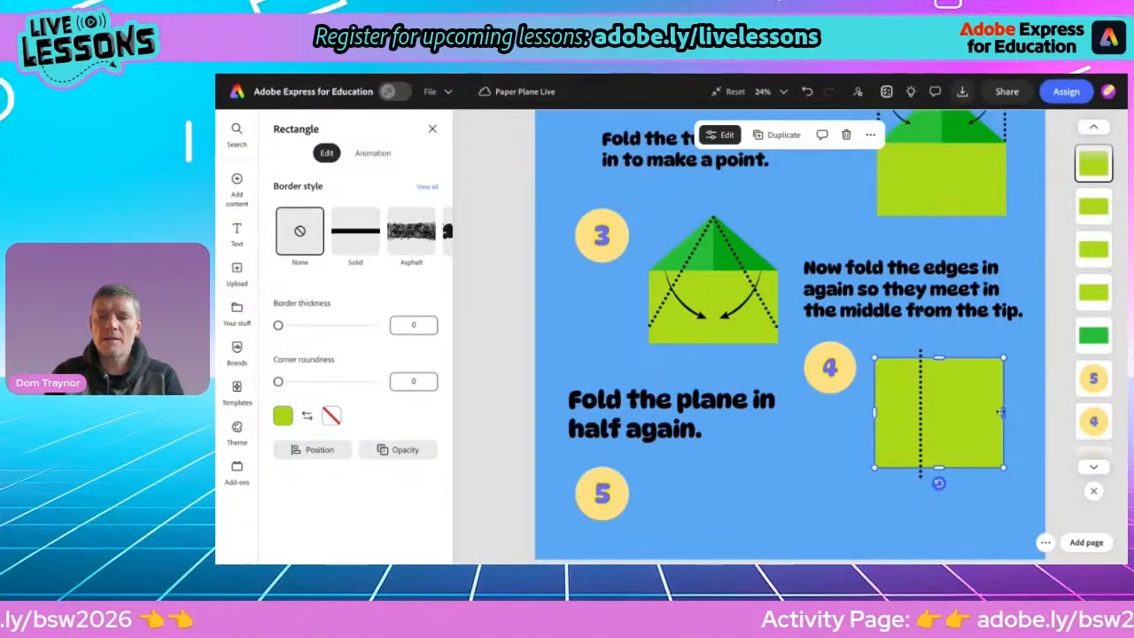
{"action": "left_click_drag", "start_coordinate": [1003, 413], "coordinate": [984, 412]}
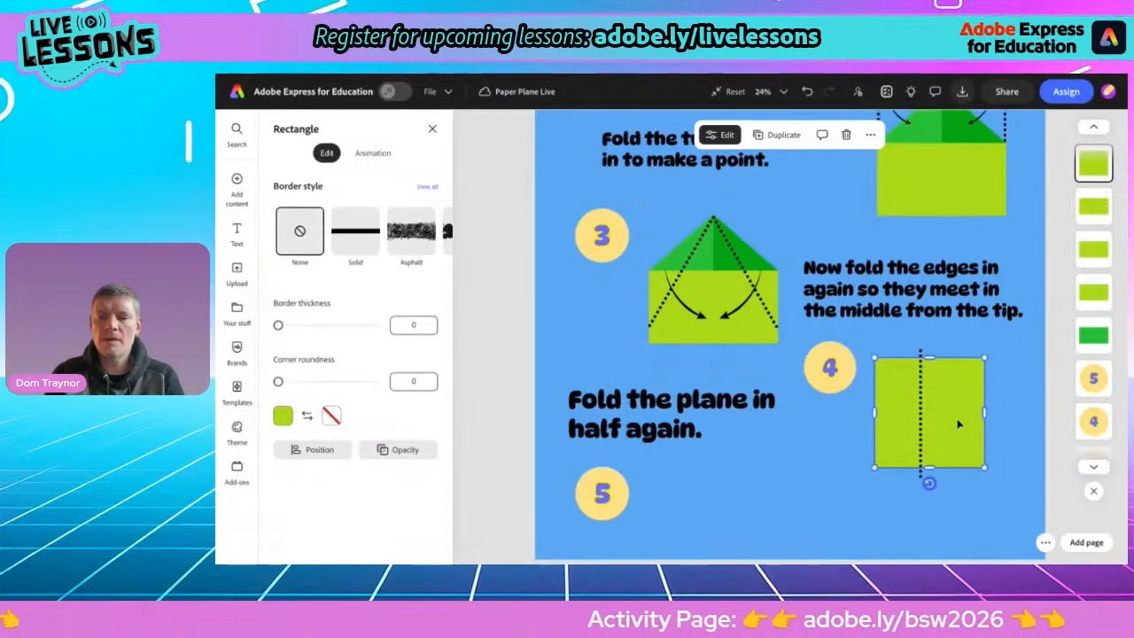
{"action": "left_click_drag", "start_coordinate": [873, 412], "coordinate": [921, 412]}
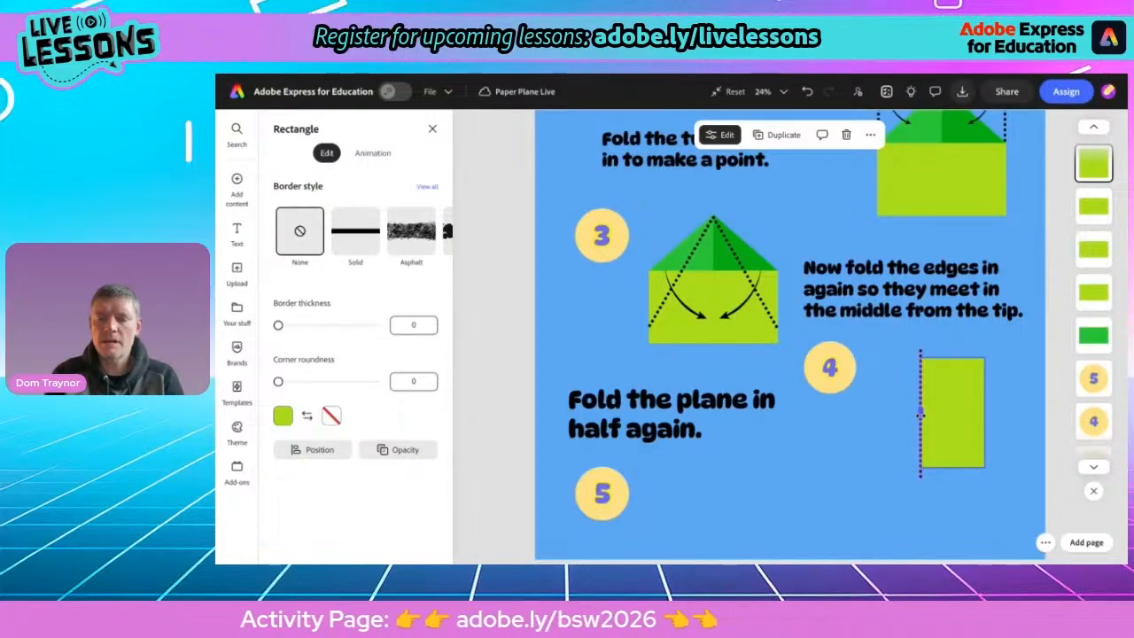
Duplicate the step 4 yellow-green rectangle and fill the copy with green
{"action": "left_click", "coordinate": [873, 450]}
{"action": "scroll", "coordinate": [1008, 418], "scroll_direction": "up", "scroll_amount": 5}
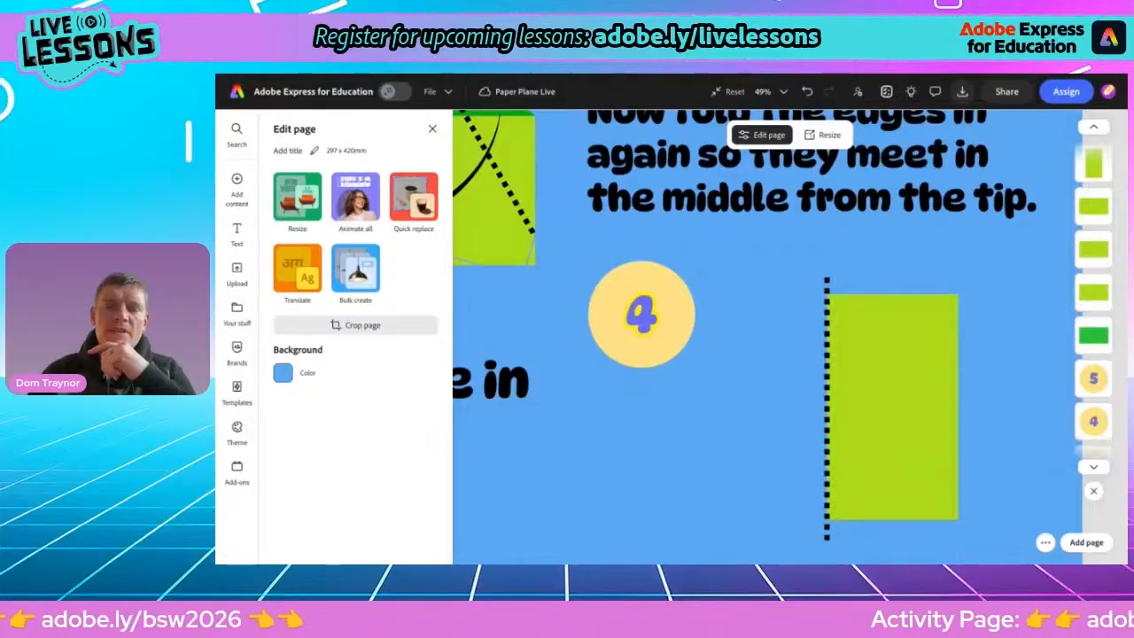
{"action": "left_click", "coordinate": [872, 379]}
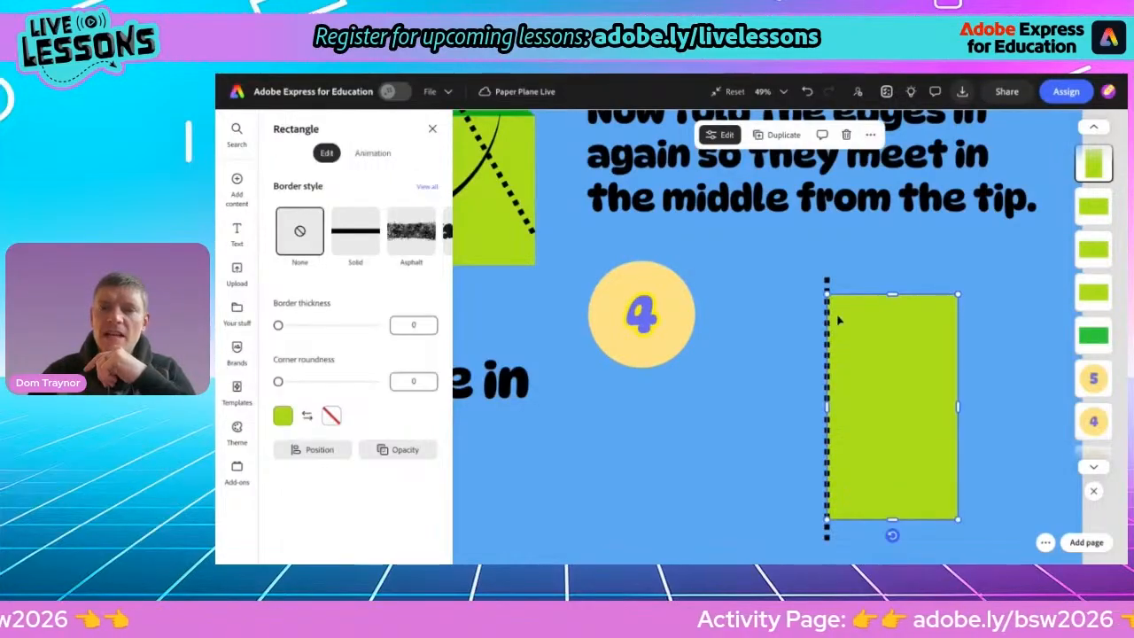
{"action": "left_click", "coordinate": [778, 142]}
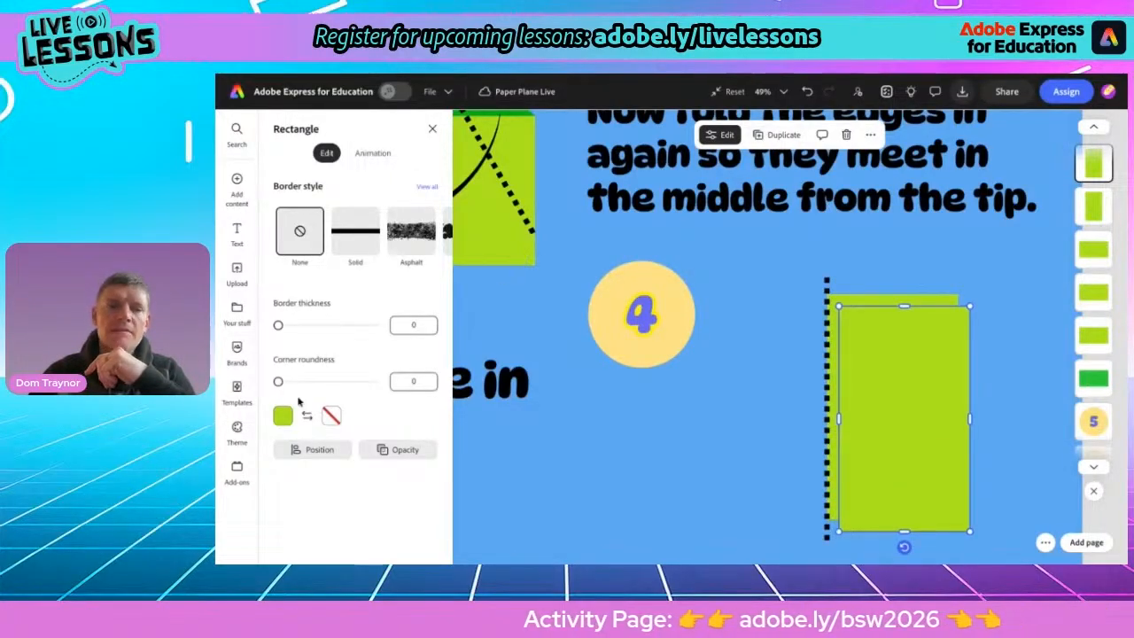
{"action": "left_click", "coordinate": [284, 417]}
{"action": "left_click", "coordinate": [322, 411]}
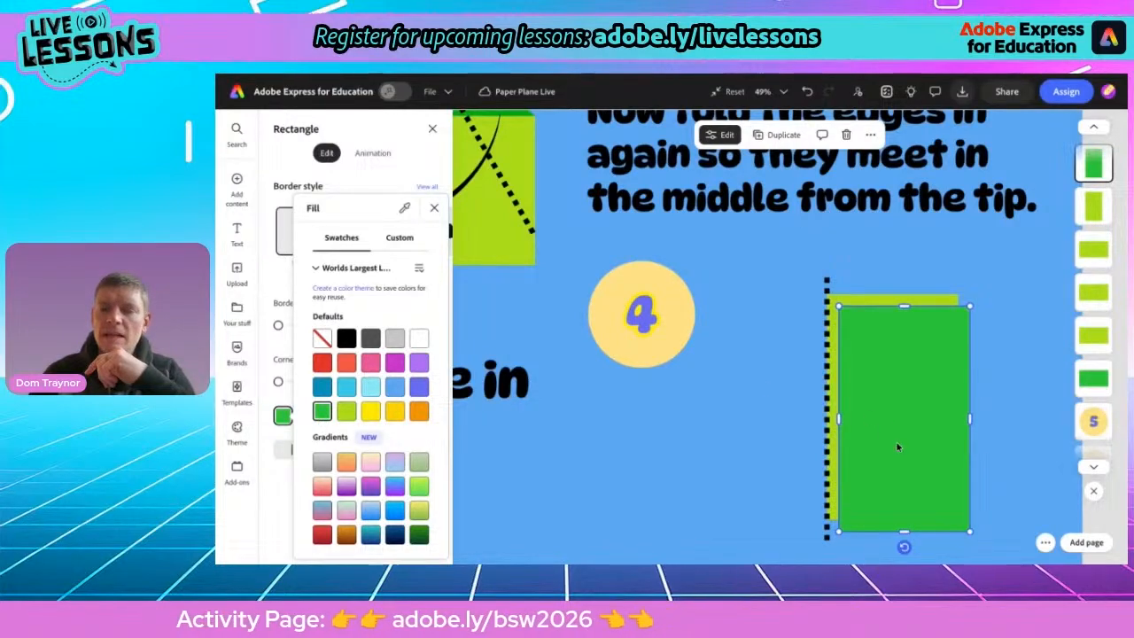
Move and rotate the green copy diagonally so its top corner meets the dotted line above the yellow-green rectangle
{"action": "left_click_drag", "start_coordinate": [915, 414], "coordinate": [970, 381]}
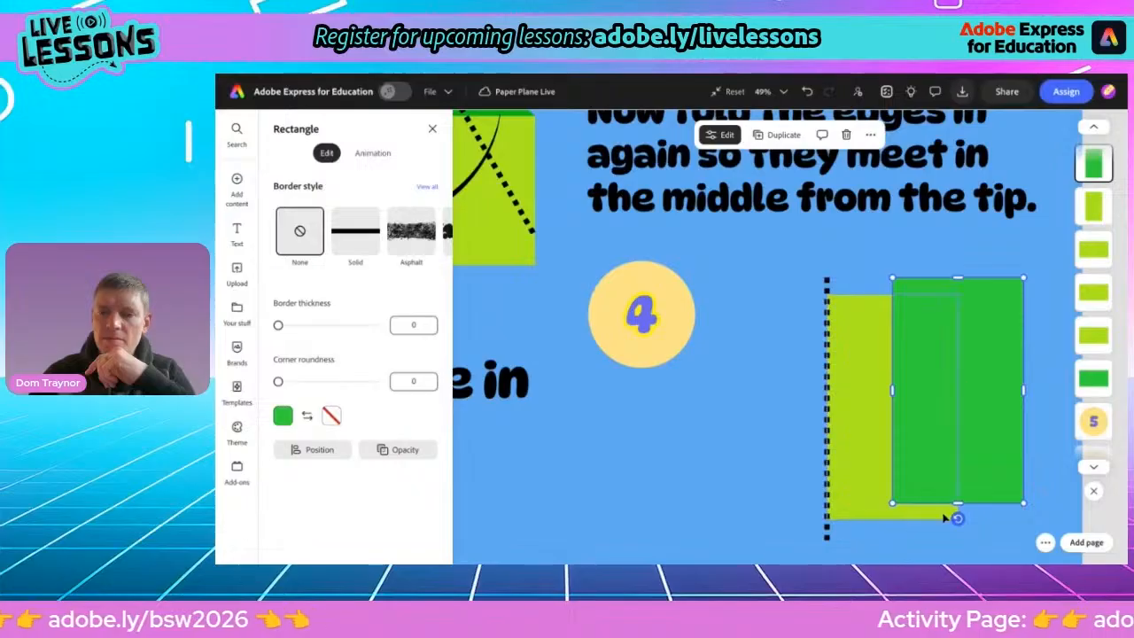
{"action": "left_click_drag", "start_coordinate": [957, 518], "coordinate": [1010, 464]}
{"action": "scroll", "coordinate": [957, 511], "scroll_direction": "up", "scroll_amount": 3}
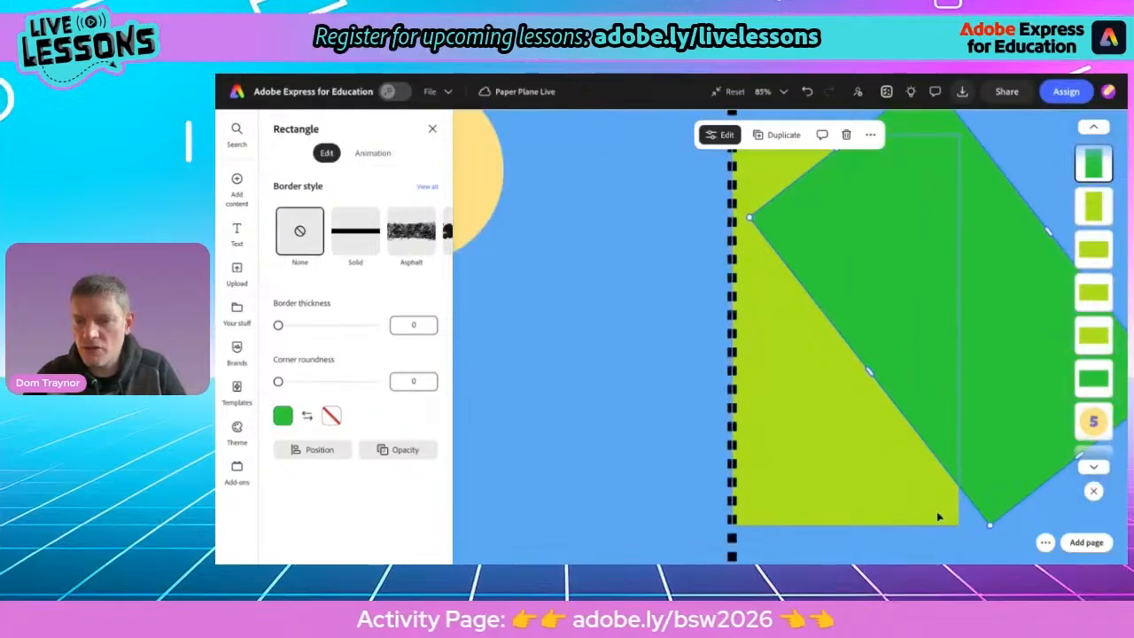
{"action": "scroll", "coordinate": [897, 245], "scroll_direction": "down", "scroll_amount": 3}
{"action": "scroll", "coordinate": [895, 234], "scroll_direction": "down", "scroll_amount": 1}
{"action": "left_click", "coordinate": [893, 222]}
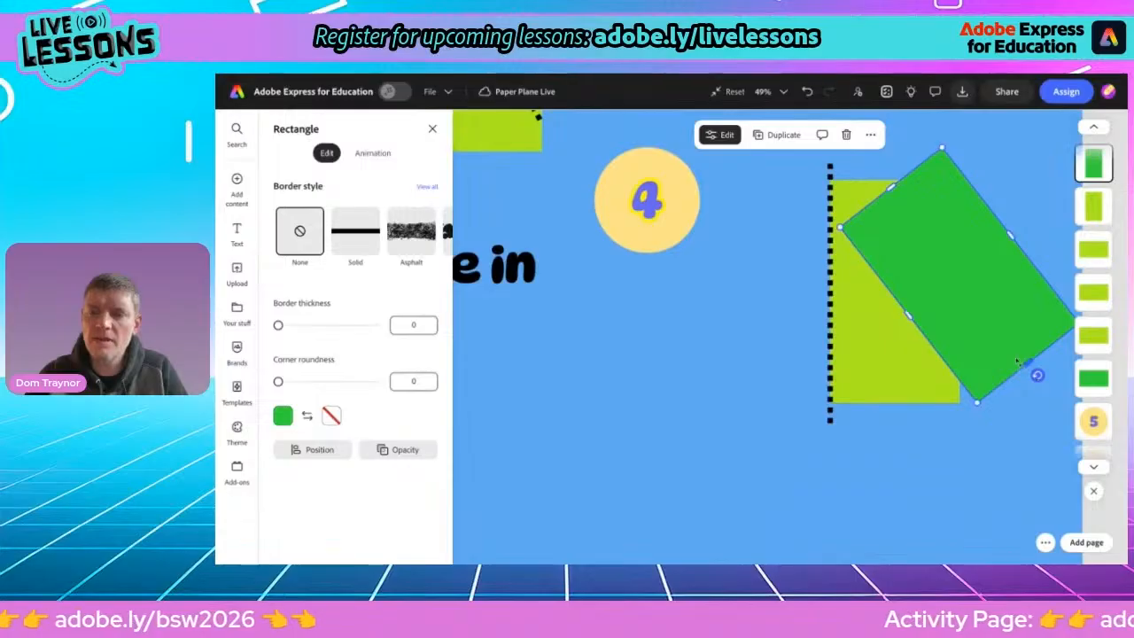
{"action": "left_click_drag", "start_coordinate": [887, 190], "coordinate": [856, 160]}
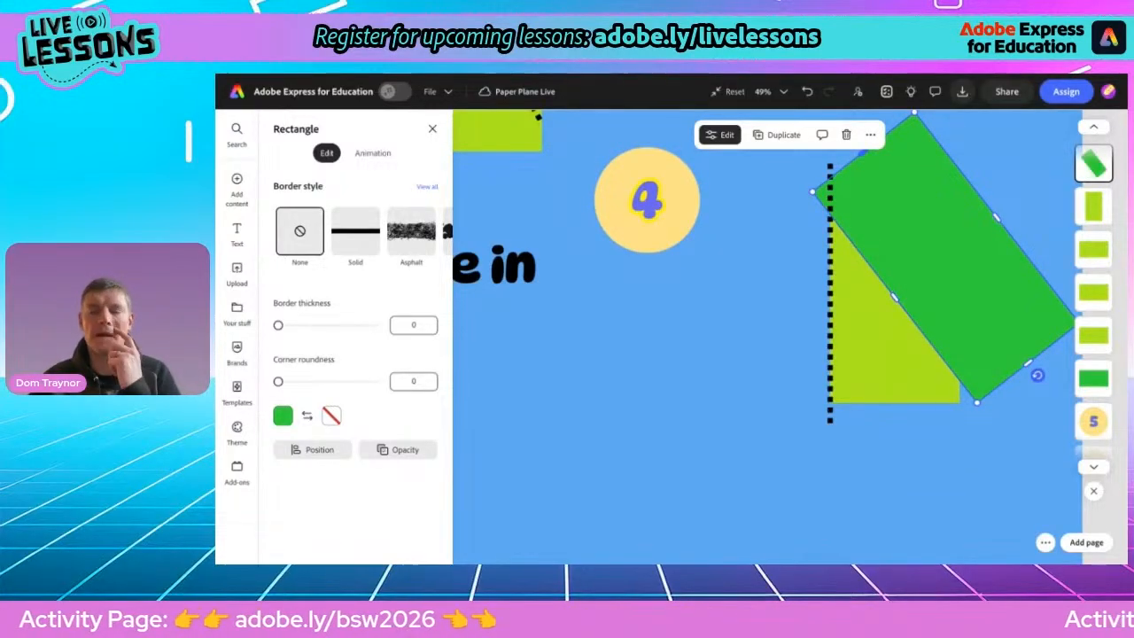
{"action": "scroll", "coordinate": [764, 275], "scroll_direction": "up", "scroll_amount": 1}
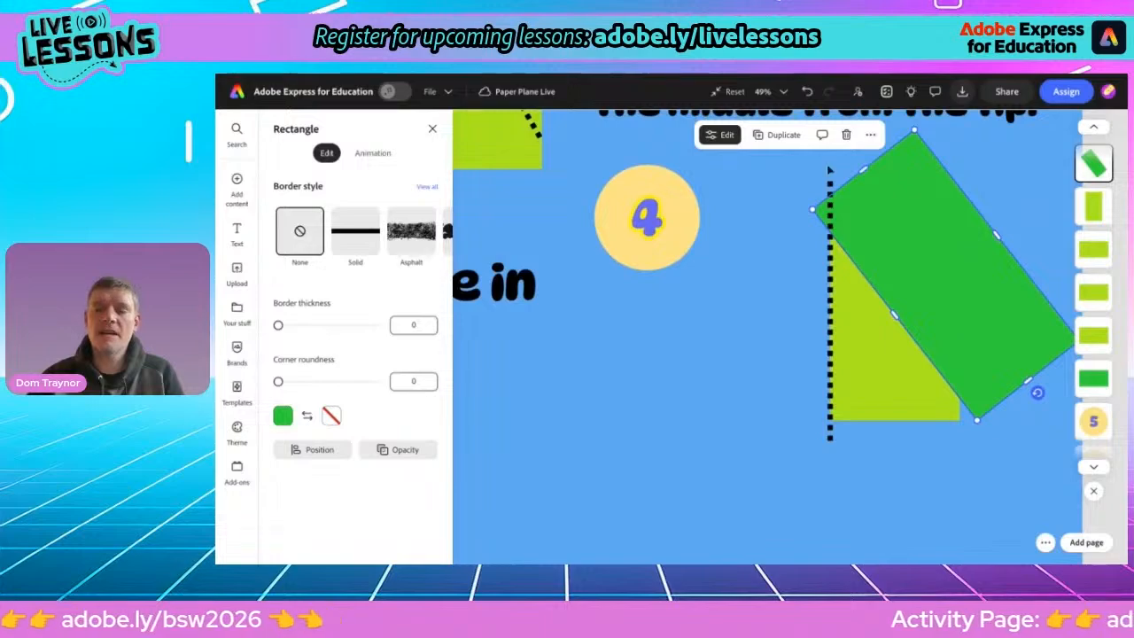
{"action": "scroll", "coordinate": [787, 276], "scroll_direction": "down", "scroll_amount": 3}
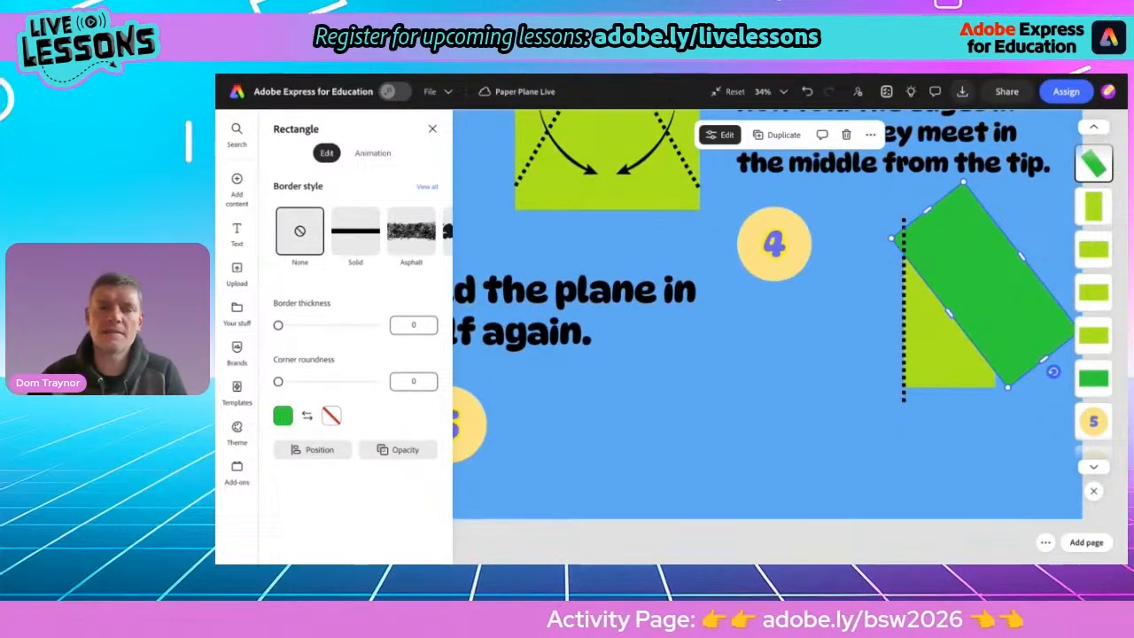
Duplicate the rotated green rectangle and fill the copy with the light blue background colour
{"action": "left_click", "coordinate": [778, 136]}
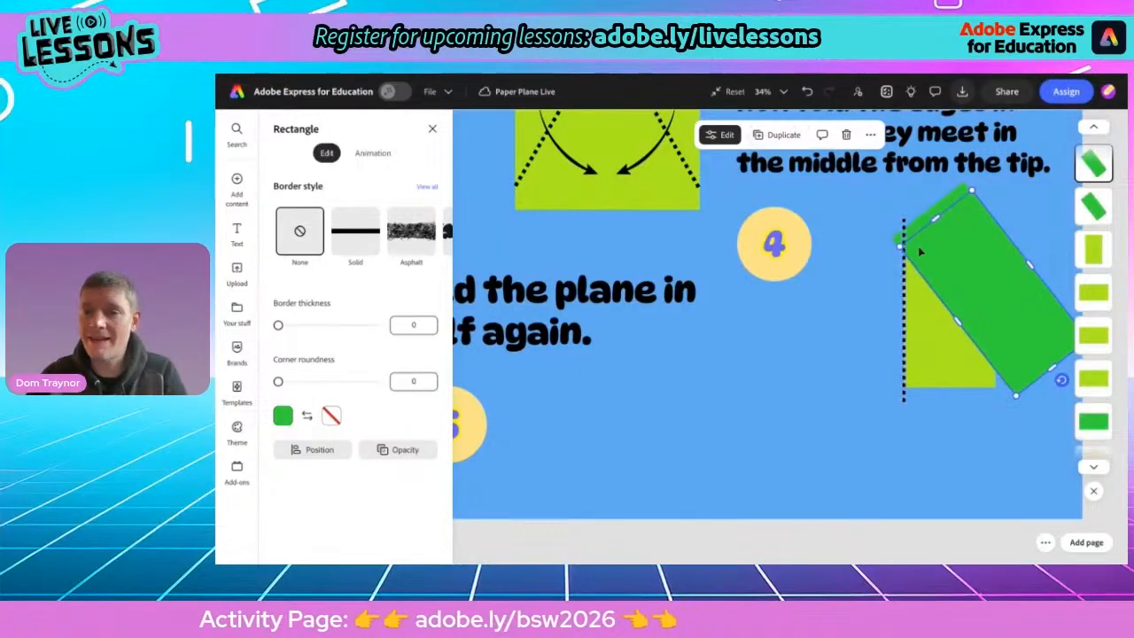
{"action": "left_click_drag", "start_coordinate": [975, 282], "coordinate": [802, 374]}
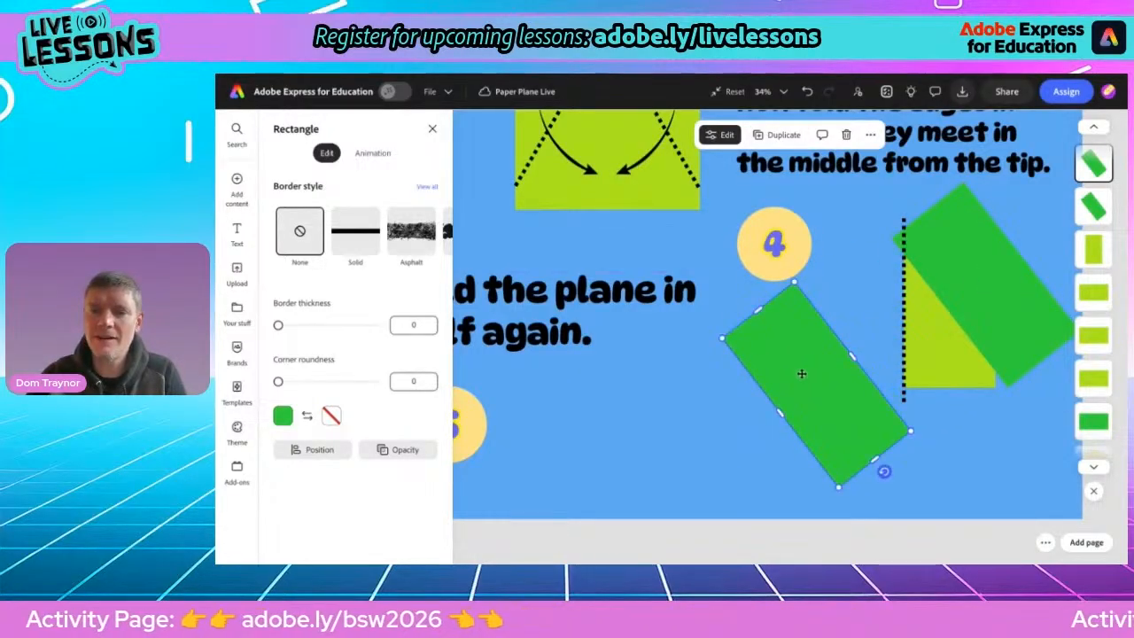
{"action": "left_click", "coordinate": [282, 416]}
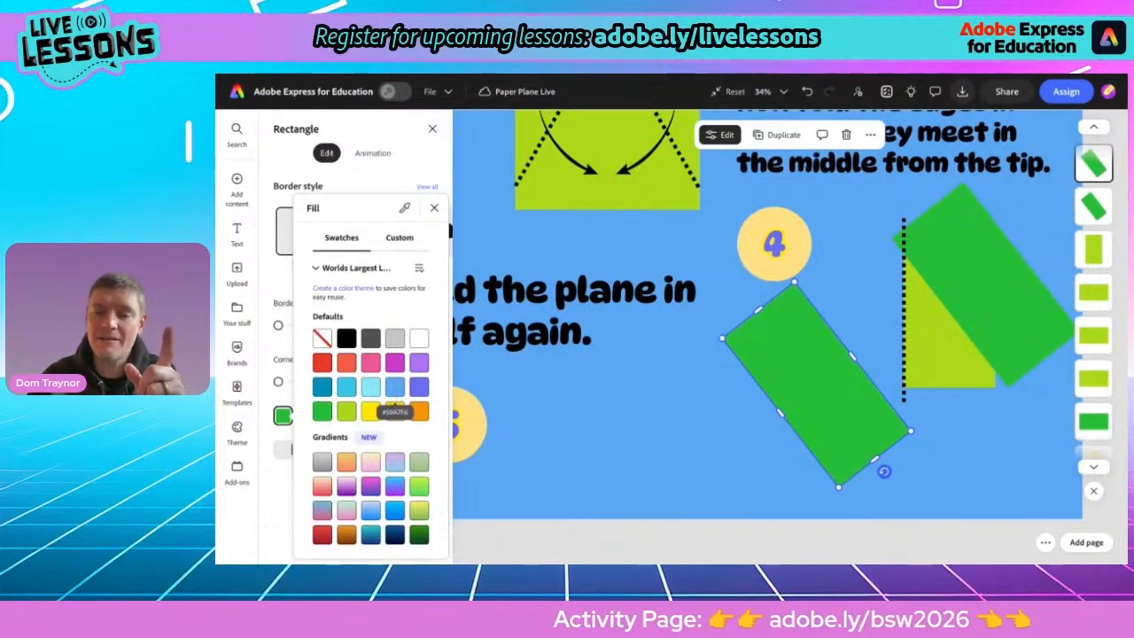
{"action": "left_click", "coordinate": [395, 386]}
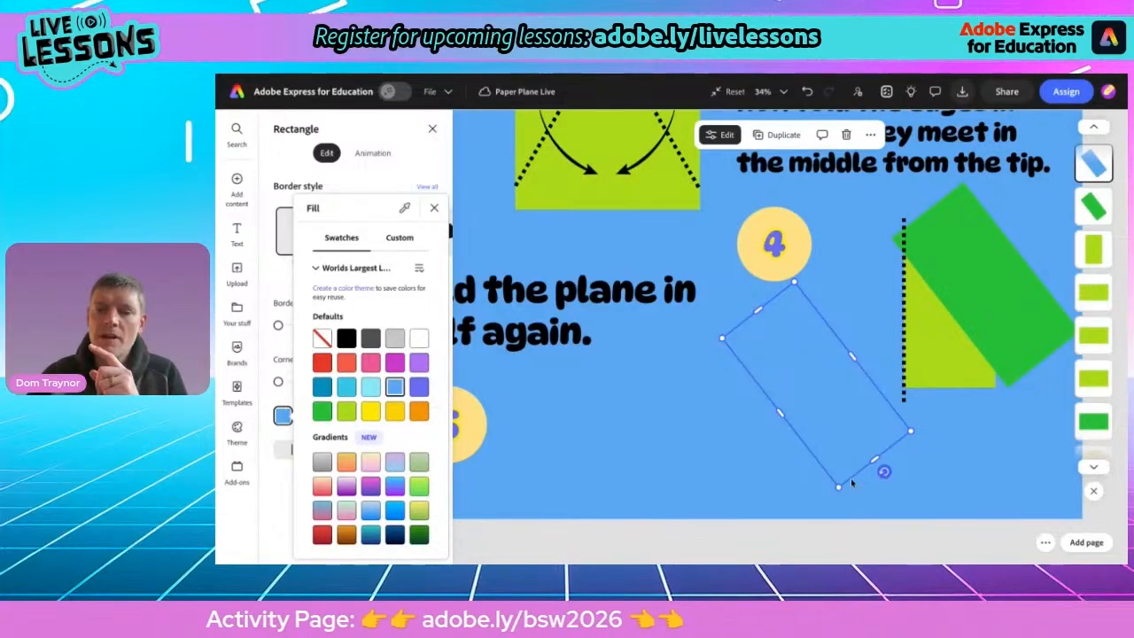
Straighten the blue rectangle and fit it against the left side of the dotted line to mask the green overhang
{"action": "left_click_drag", "start_coordinate": [884, 471], "coordinate": [884, 473]}
{"action": "left_click_drag", "start_coordinate": [865, 483], "coordinate": [815, 494]}
{"action": "left_click_drag", "start_coordinate": [831, 444], "coordinate": [842, 367]}
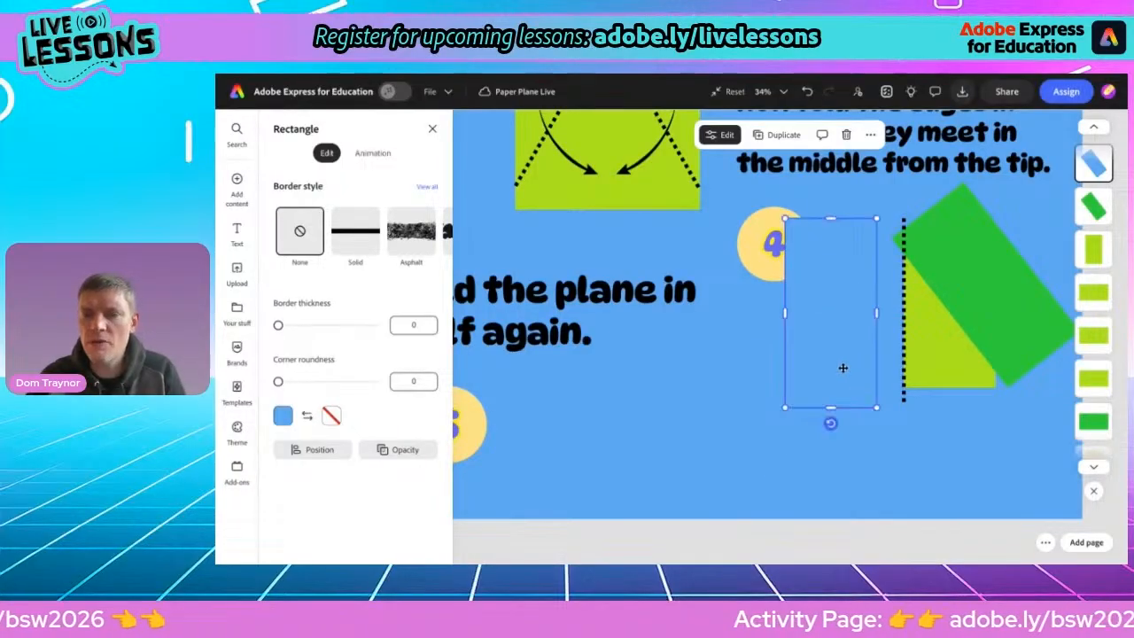
{"action": "scroll", "coordinate": [842, 367], "scroll_direction": "up", "scroll_amount": 5}
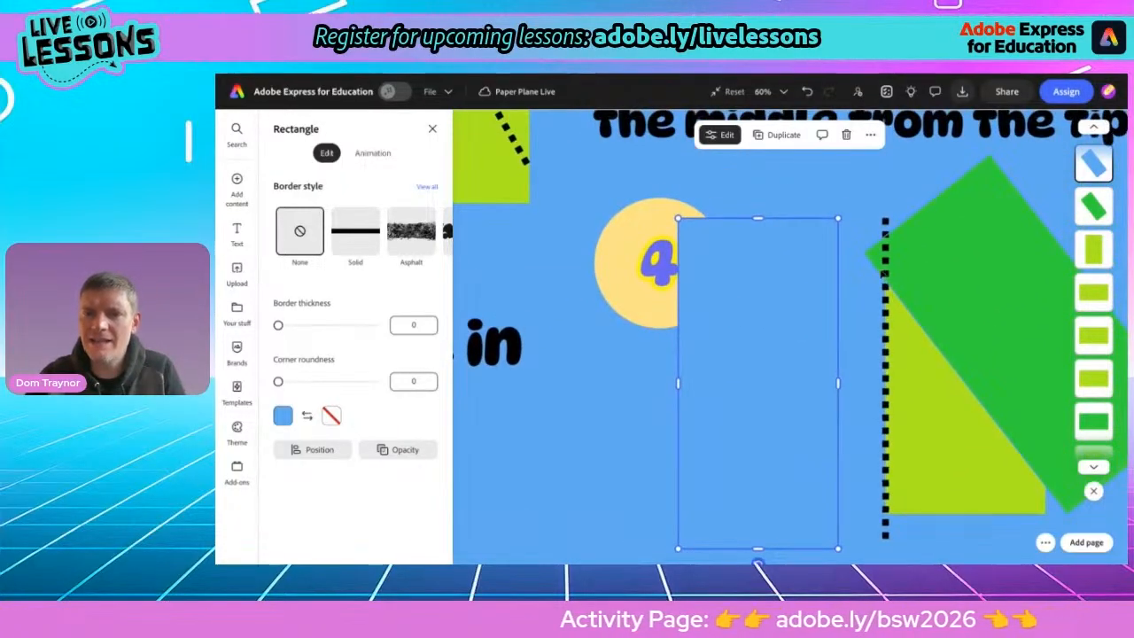
{"action": "left_click_drag", "start_coordinate": [793, 295], "coordinate": [834, 274]}
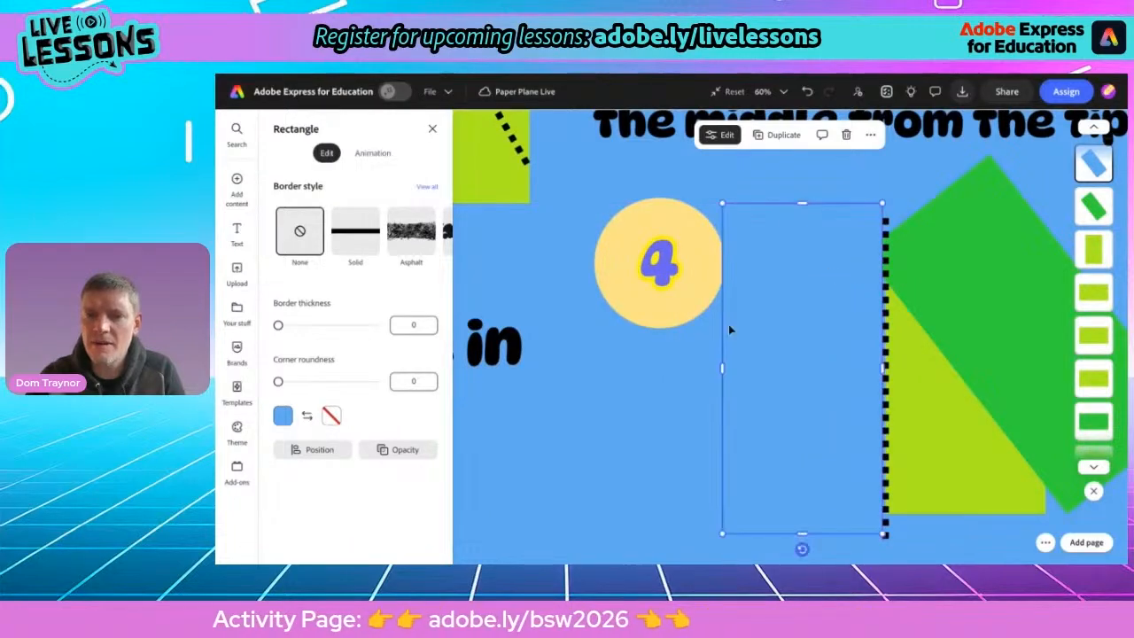
{"action": "left_click_drag", "start_coordinate": [723, 368], "coordinate": [812, 350]}
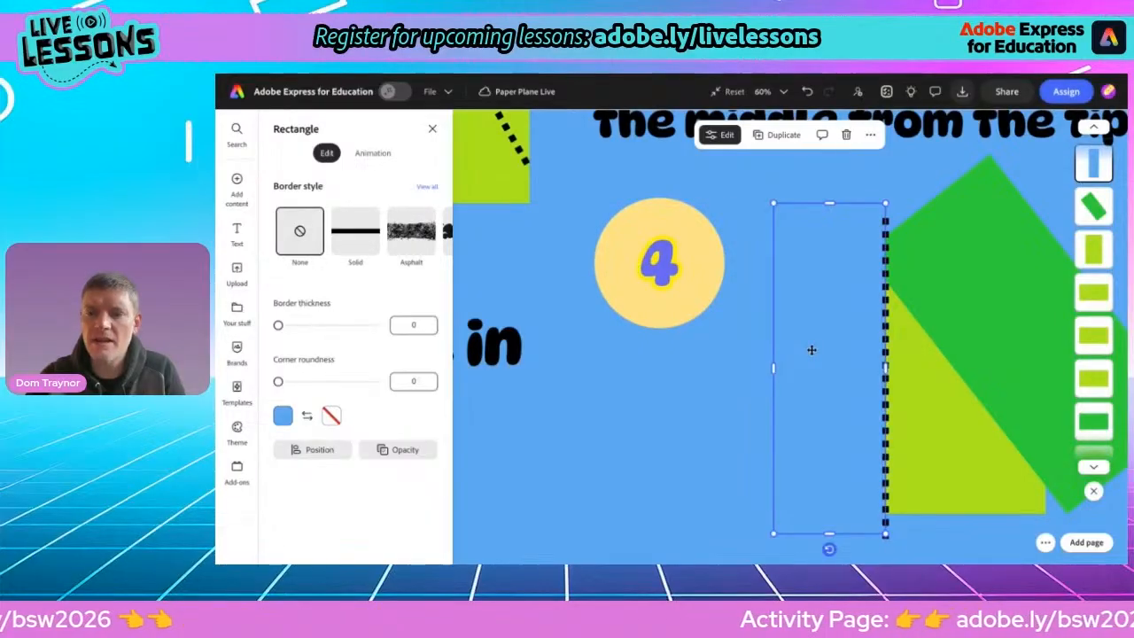
Duplicate the blue mask rectangle, place the copy right of the yellow-green rectangle and widen it over the green overhang
{"action": "scroll", "coordinate": [797, 350], "scroll_direction": "down", "scroll_amount": 2}
{"action": "scroll", "coordinate": [795, 352], "scroll_direction": "right", "scroll_amount": 1}
{"action": "scroll", "coordinate": [796, 352], "scroll_direction": "down", "scroll_amount": 1}
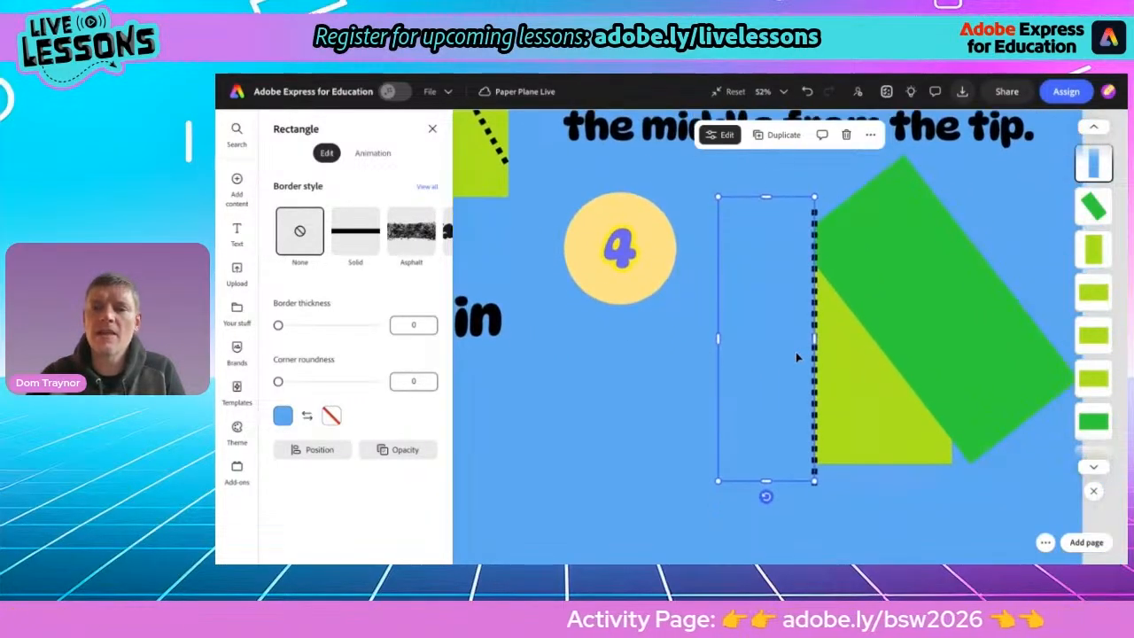
{"action": "left_click", "coordinate": [787, 134]}
{"action": "left_click_drag", "start_coordinate": [768, 272], "coordinate": [983, 276]}
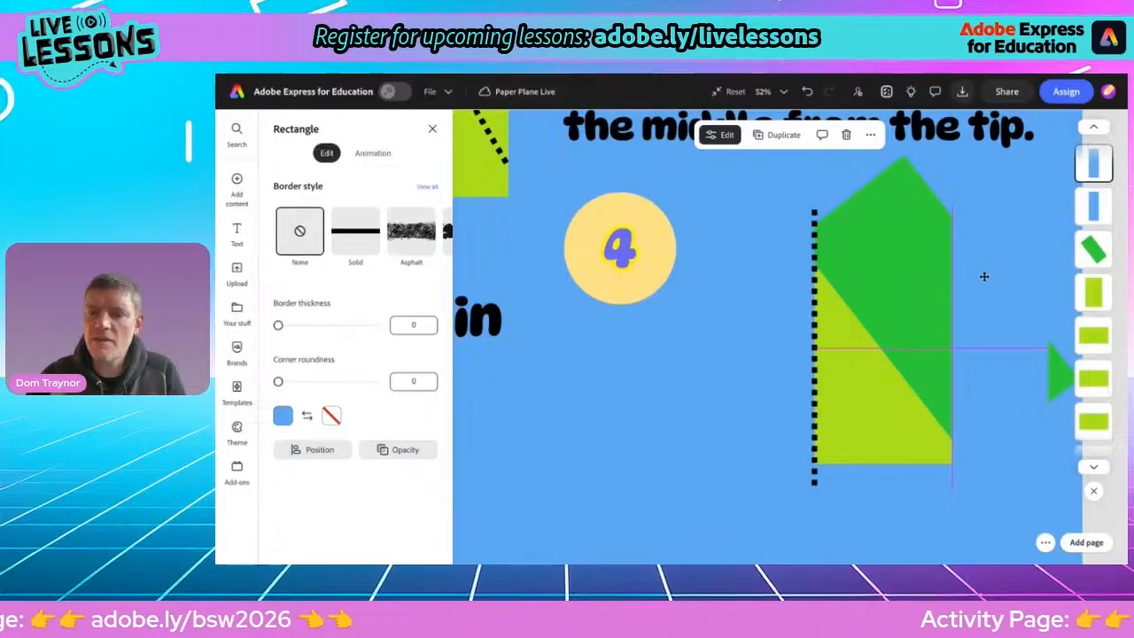
{"action": "left_click_drag", "start_coordinate": [984, 276], "coordinate": [984, 274]}
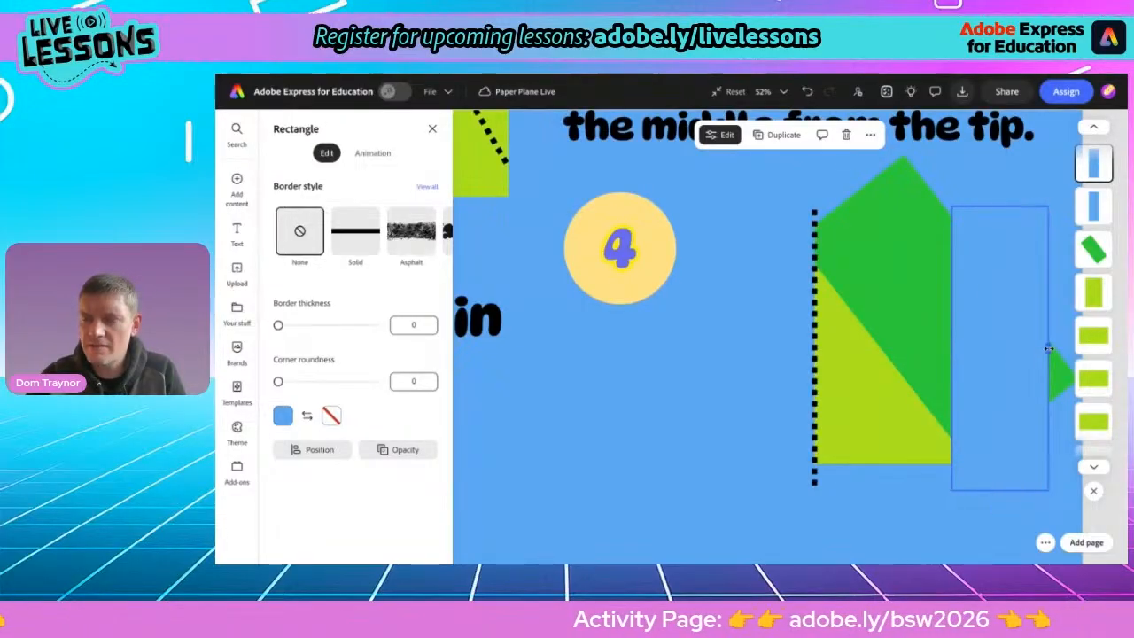
{"action": "left_click_drag", "start_coordinate": [1049, 348], "coordinate": [1081, 348]}
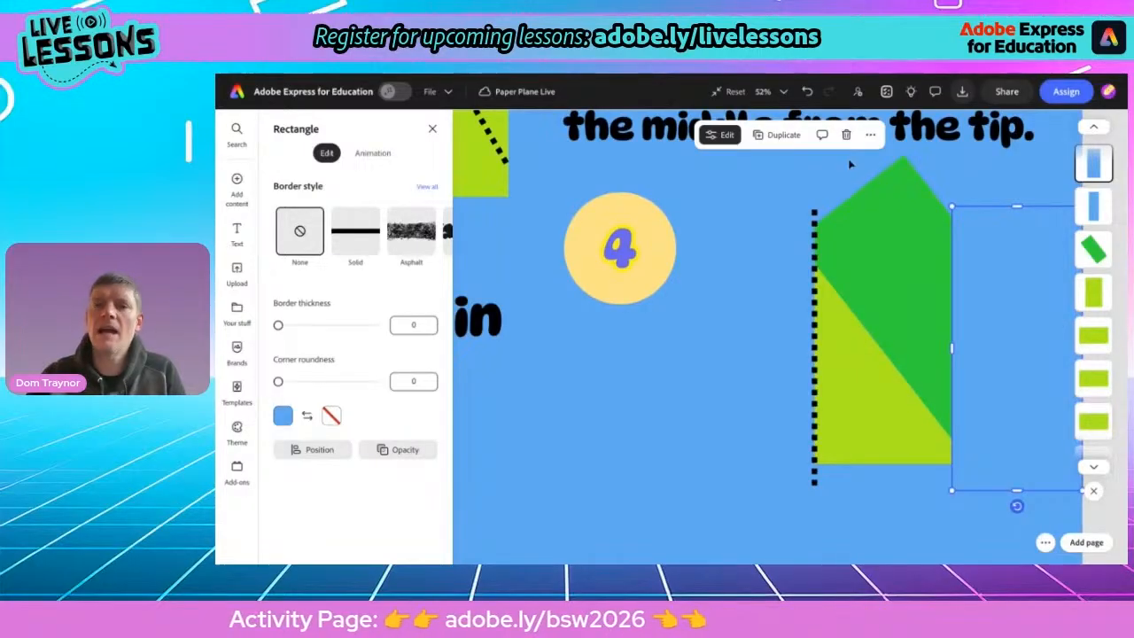
Duplicate the blue mask again, rotate it diagonally and align its edge to trim the green shape into a thin folded flap
{"action": "left_click", "coordinate": [783, 134]}
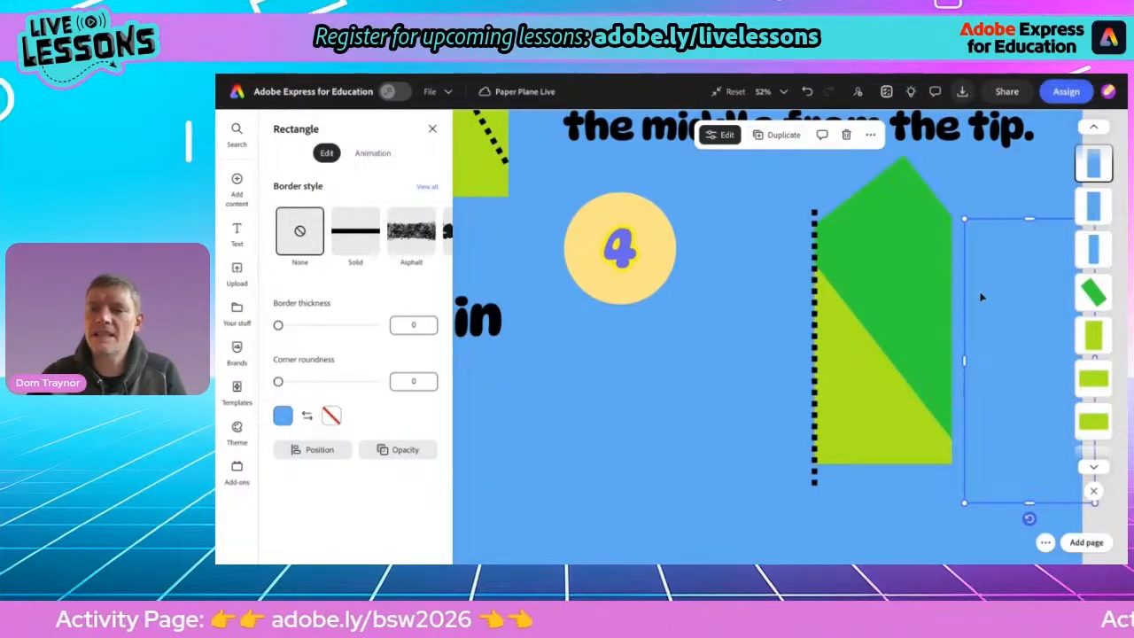
{"action": "left_click_drag", "start_coordinate": [981, 296], "coordinate": [903, 246]}
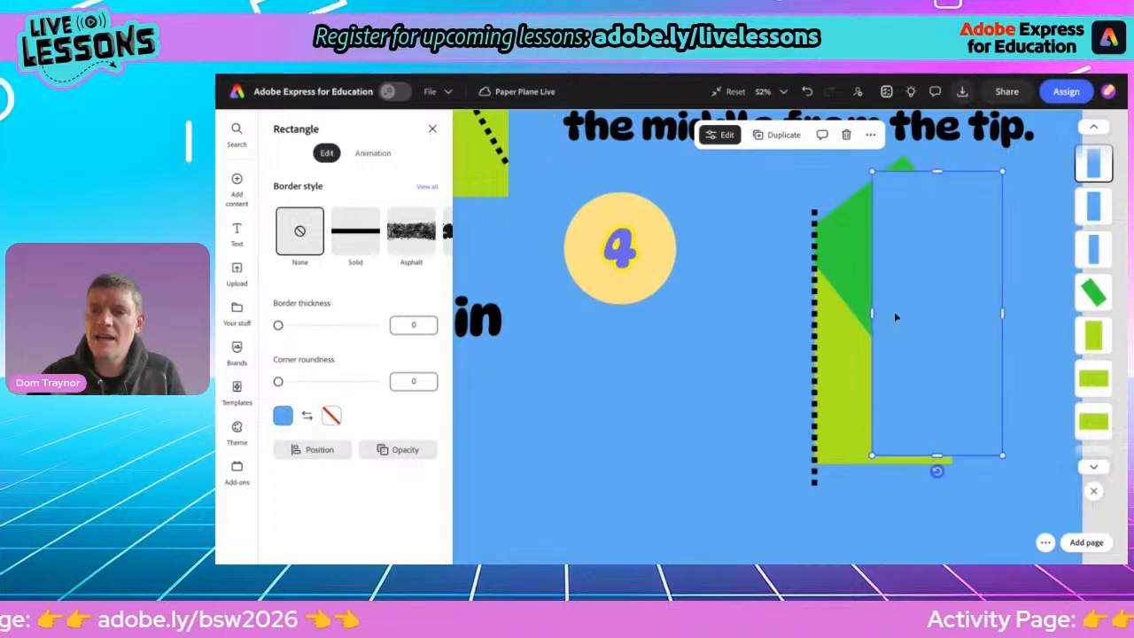
{"action": "left_click_drag", "start_coordinate": [937, 472], "coordinate": [1008, 454]}
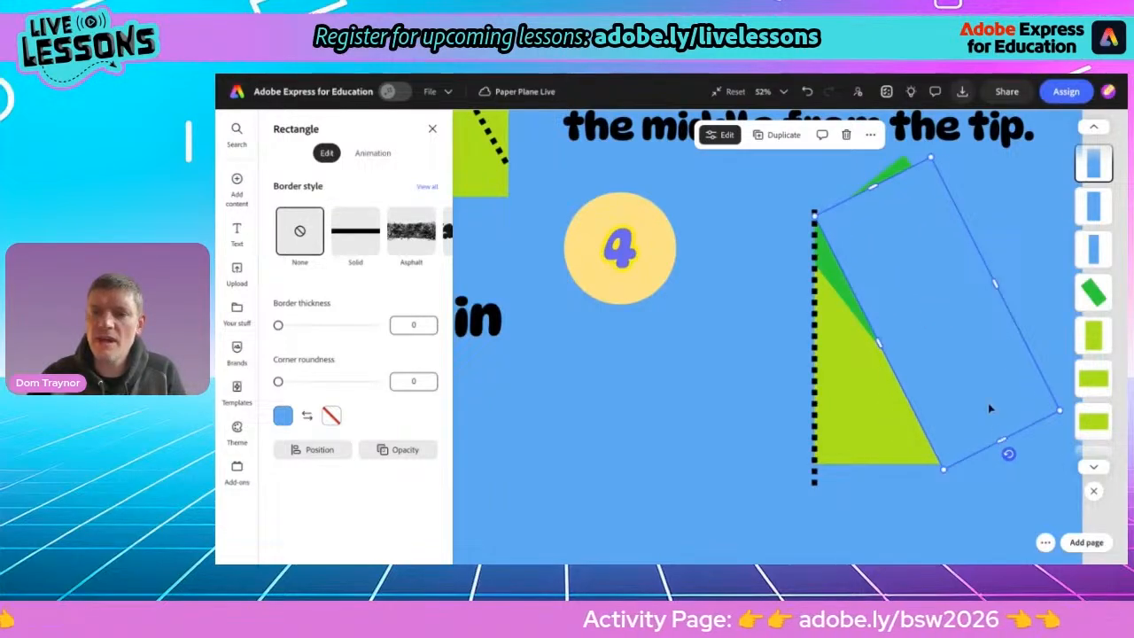
{"action": "left_click_drag", "start_coordinate": [990, 408], "coordinate": [997, 359]}
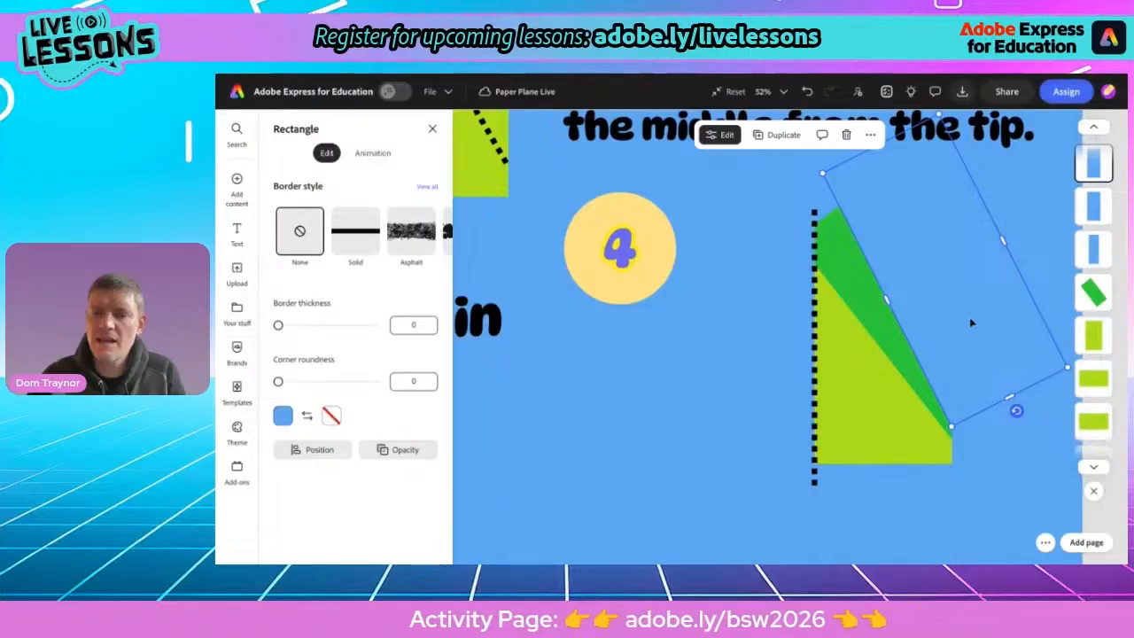
{"action": "left_click_drag", "start_coordinate": [1015, 409], "coordinate": [1032, 399]}
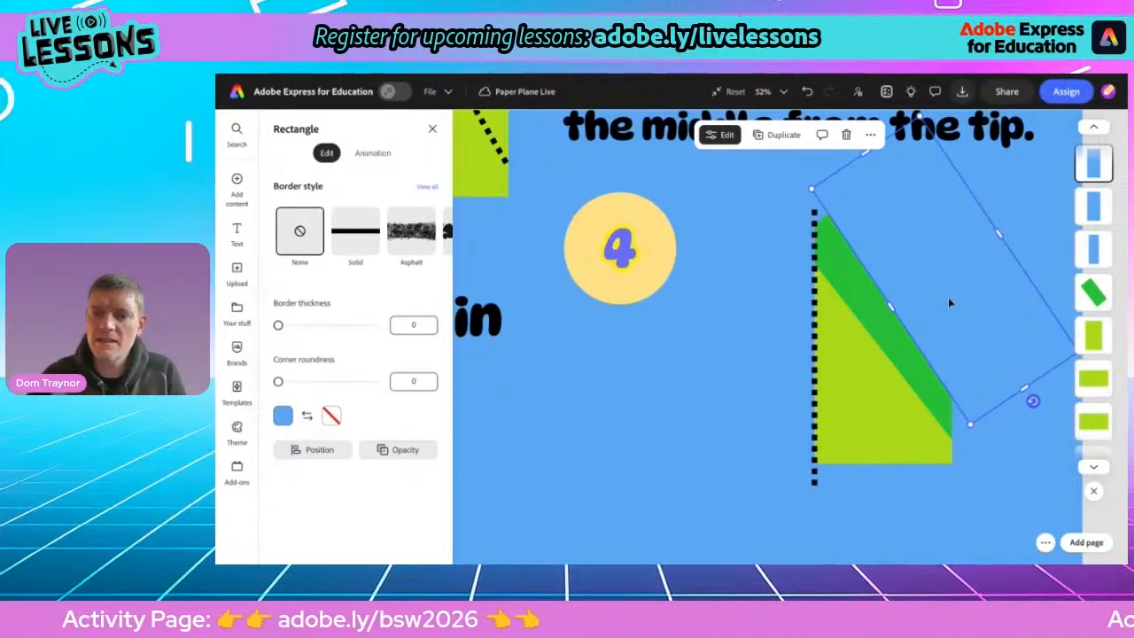
{"action": "left_click_drag", "start_coordinate": [950, 302], "coordinate": [944, 310]}
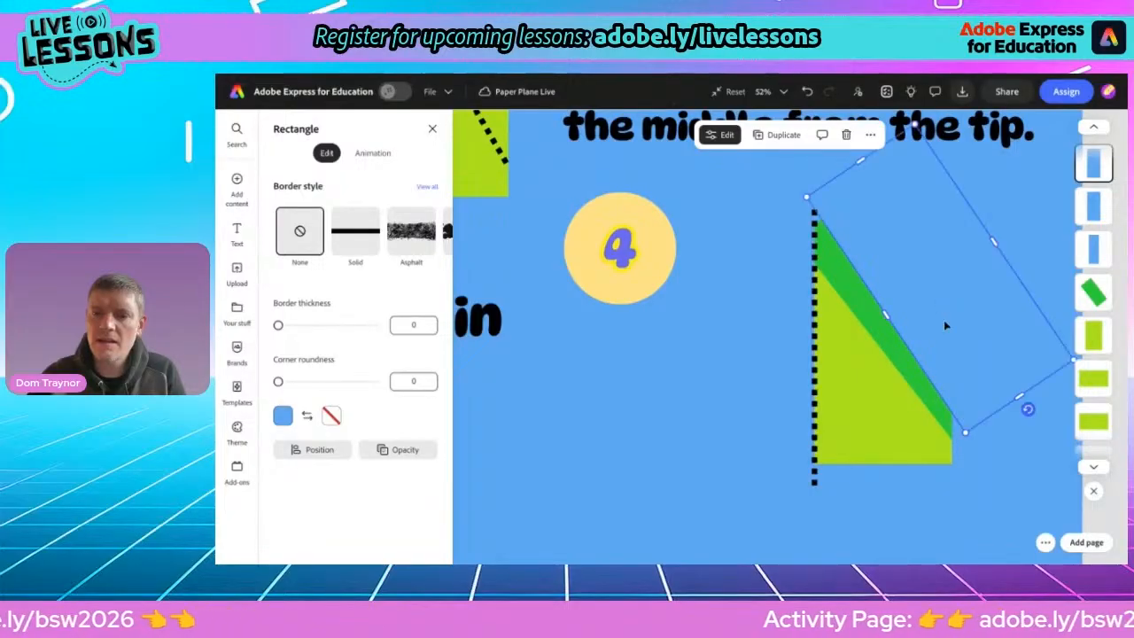
{"action": "left_click_drag", "start_coordinate": [1027, 408], "coordinate": [1016, 417]}
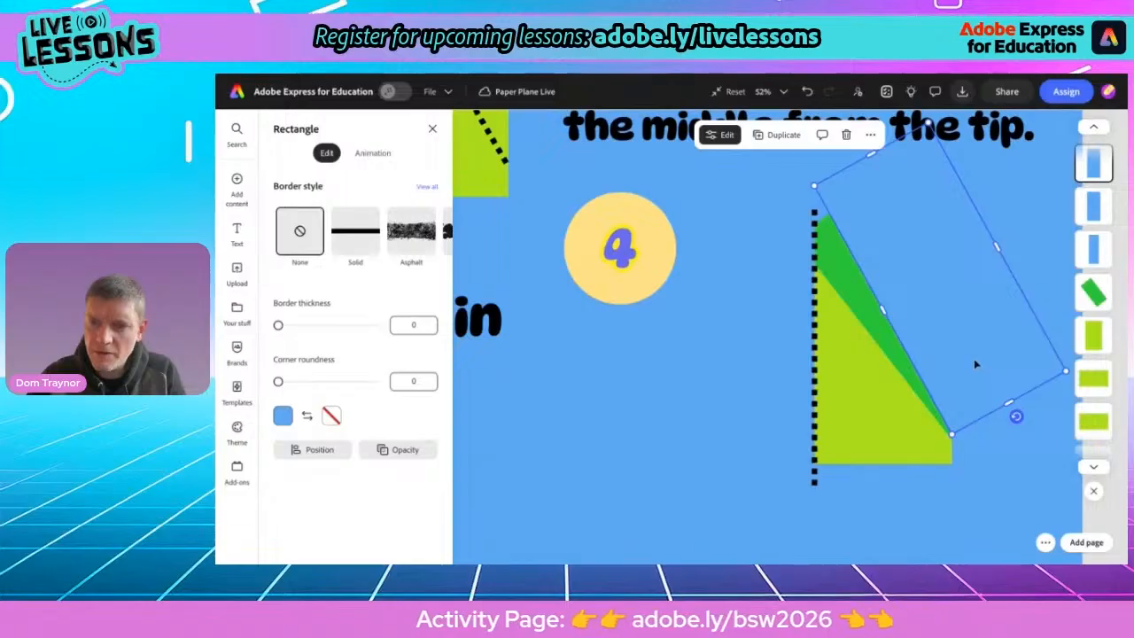
{"action": "left_click_drag", "start_coordinate": [975, 363], "coordinate": [972, 360]}
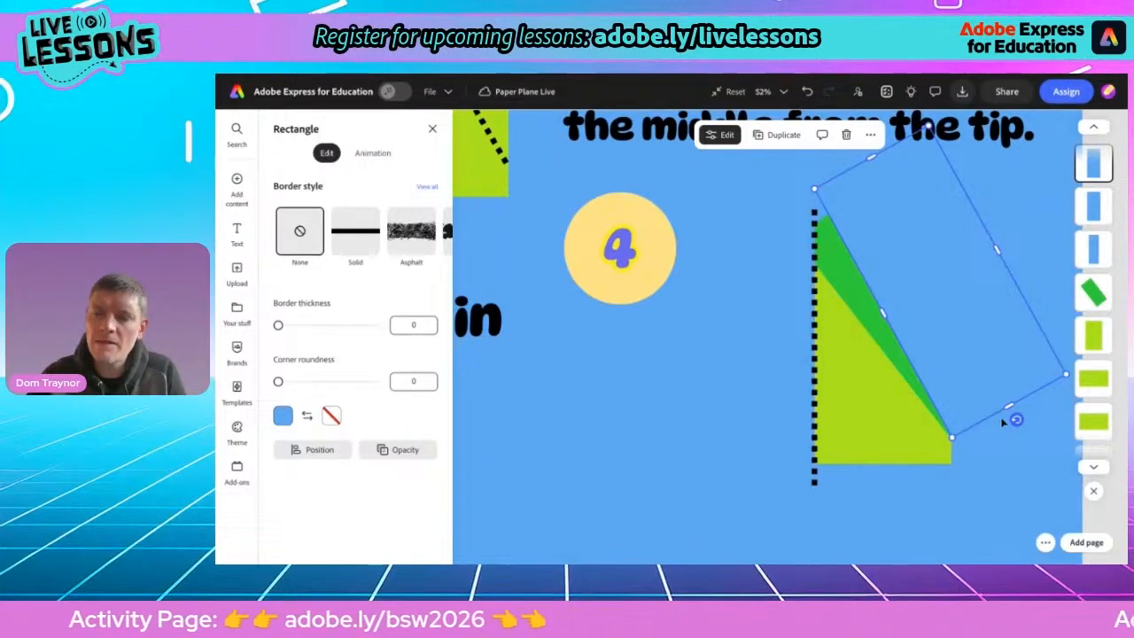
{"action": "left_click_drag", "start_coordinate": [1016, 420], "coordinate": [1018, 415]}
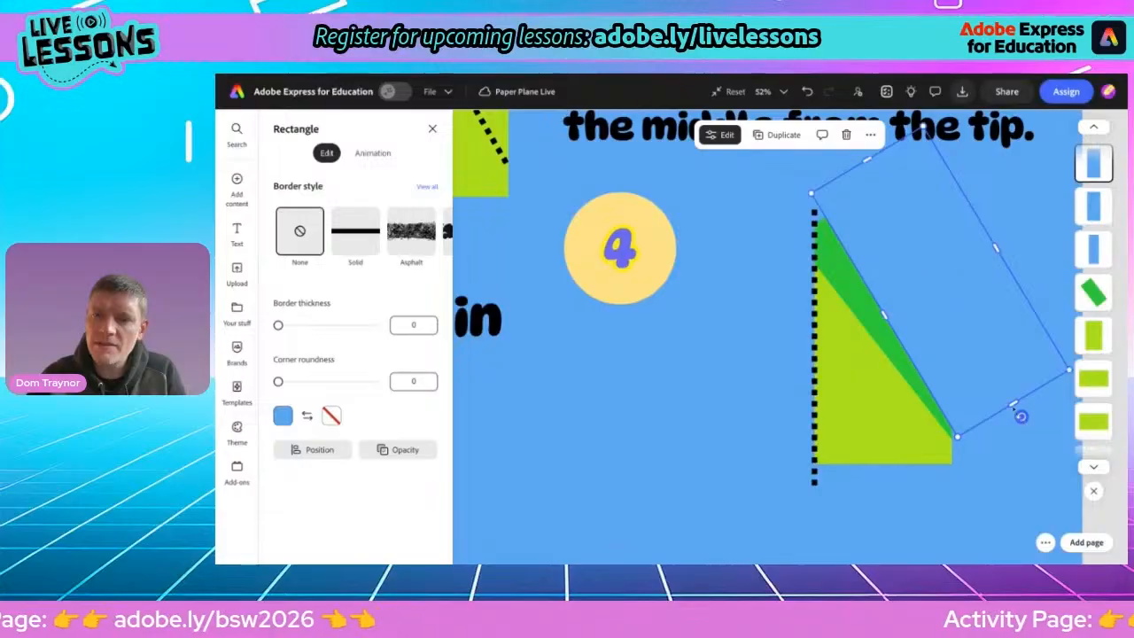
{"action": "left_click_drag", "start_coordinate": [967, 343], "coordinate": [960, 344]}
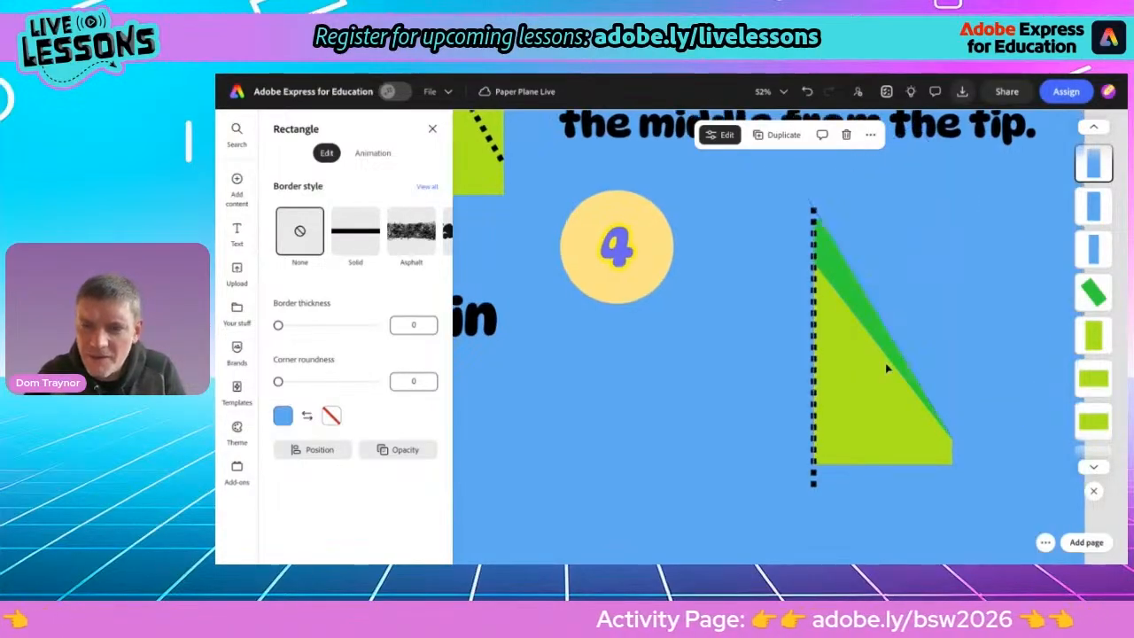
{"action": "scroll", "coordinate": [870, 373], "scroll_direction": "up", "scroll_amount": 3}
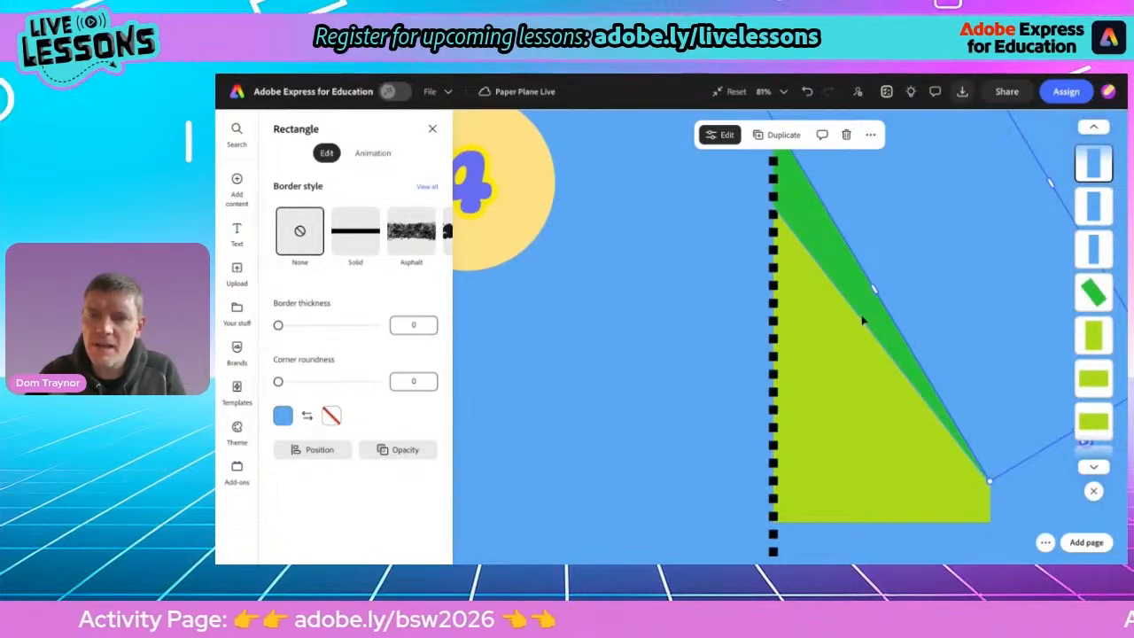
{"action": "scroll", "coordinate": [864, 321], "scroll_direction": "down", "scroll_amount": 3}
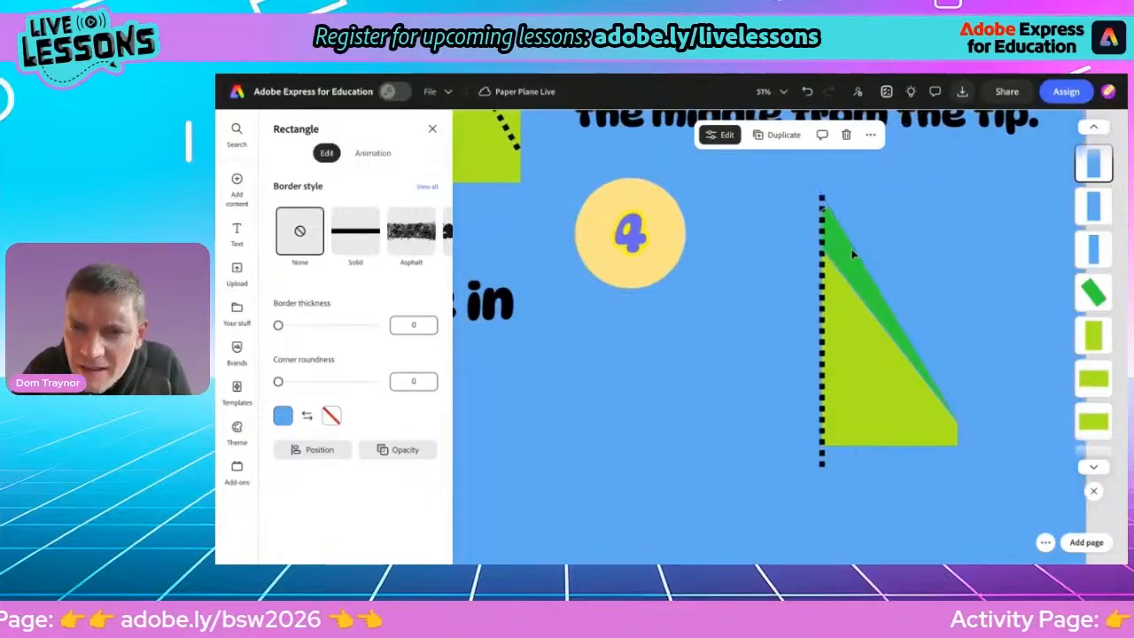
{"action": "scroll", "coordinate": [853, 255], "scroll_direction": "up", "scroll_amount": 3}
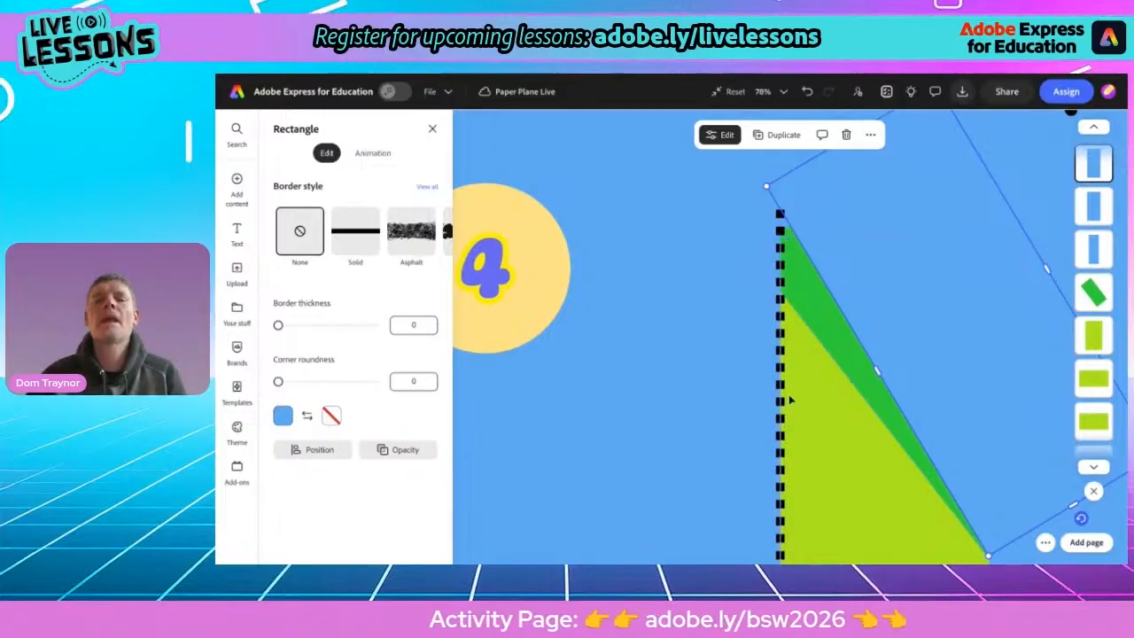
Zoom out and inspect the curved arrows in the step 3 illustration next to the finished step 4 shape
{"action": "scroll", "coordinate": [793, 431], "scroll_direction": "down", "scroll_amount": 5}
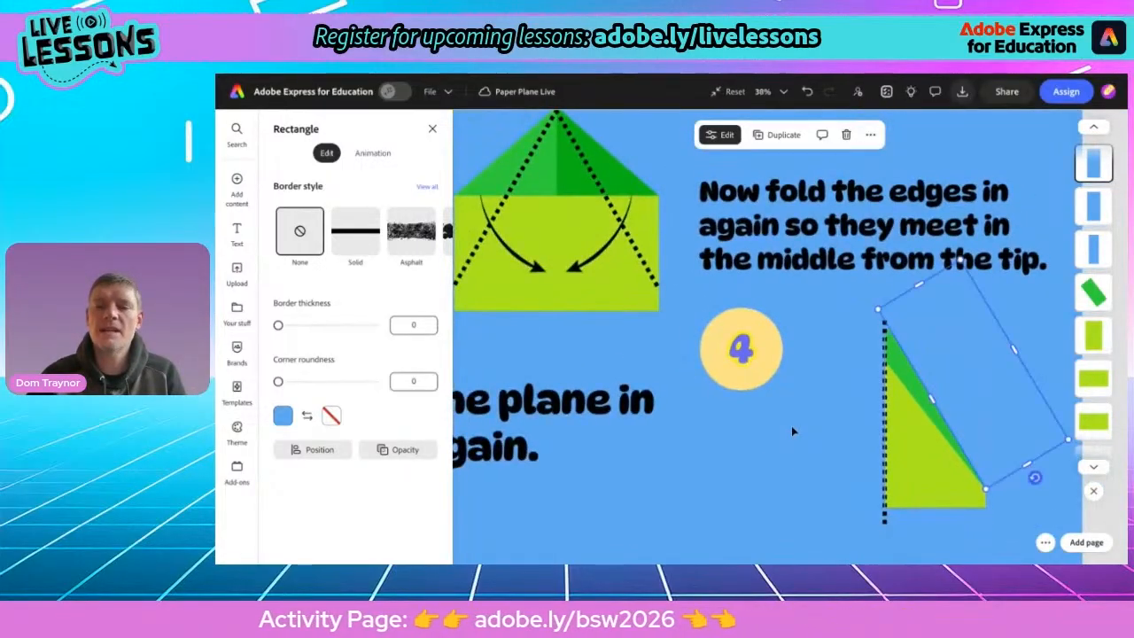
{"action": "left_click", "coordinate": [772, 444]}
{"action": "scroll", "coordinate": [773, 445], "scroll_direction": "down", "scroll_amount": 3}
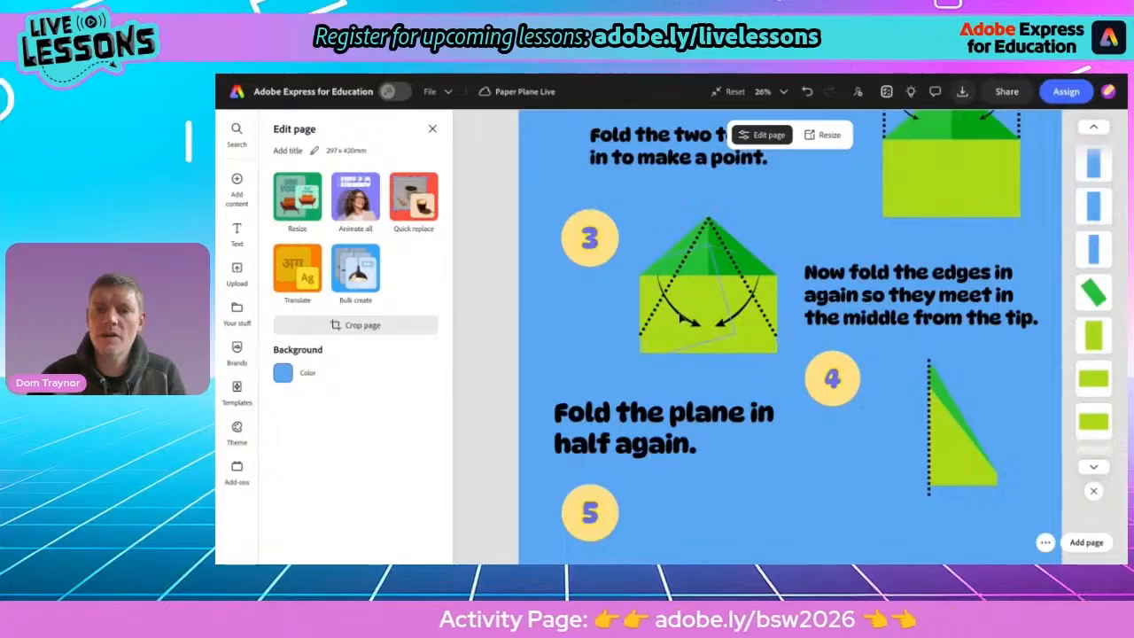
{"action": "left_click", "coordinate": [682, 321]}
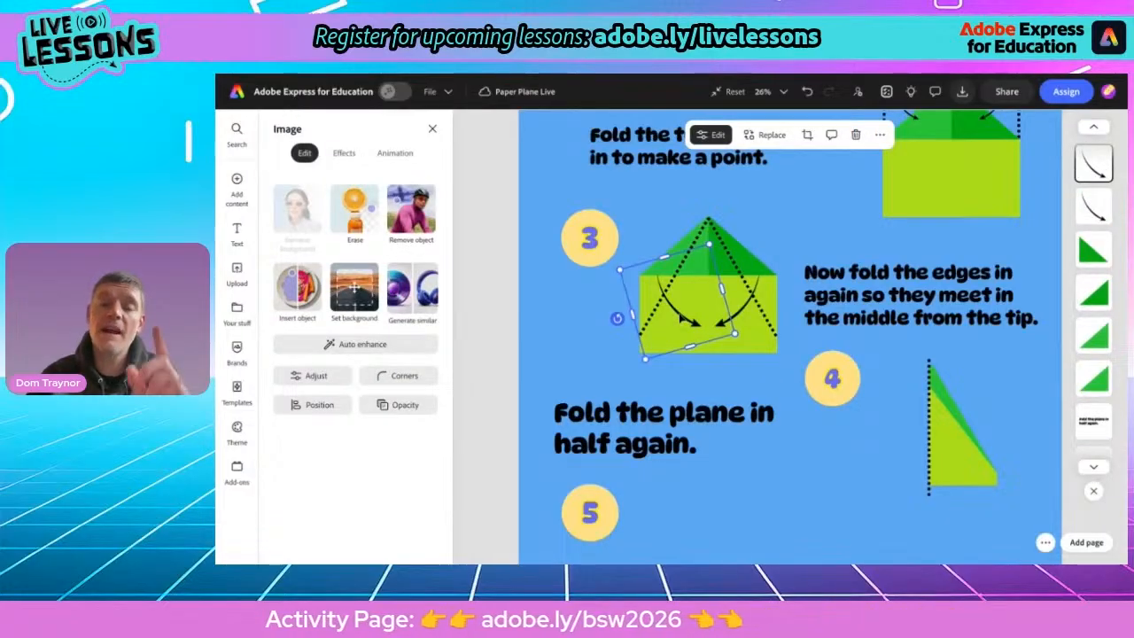
{"action": "left_click", "coordinate": [554, 324]}
Open the Elements design assets and browse the arrow search results for a suitable arrow
{"action": "mouse_move", "coordinate": [235, 186]}
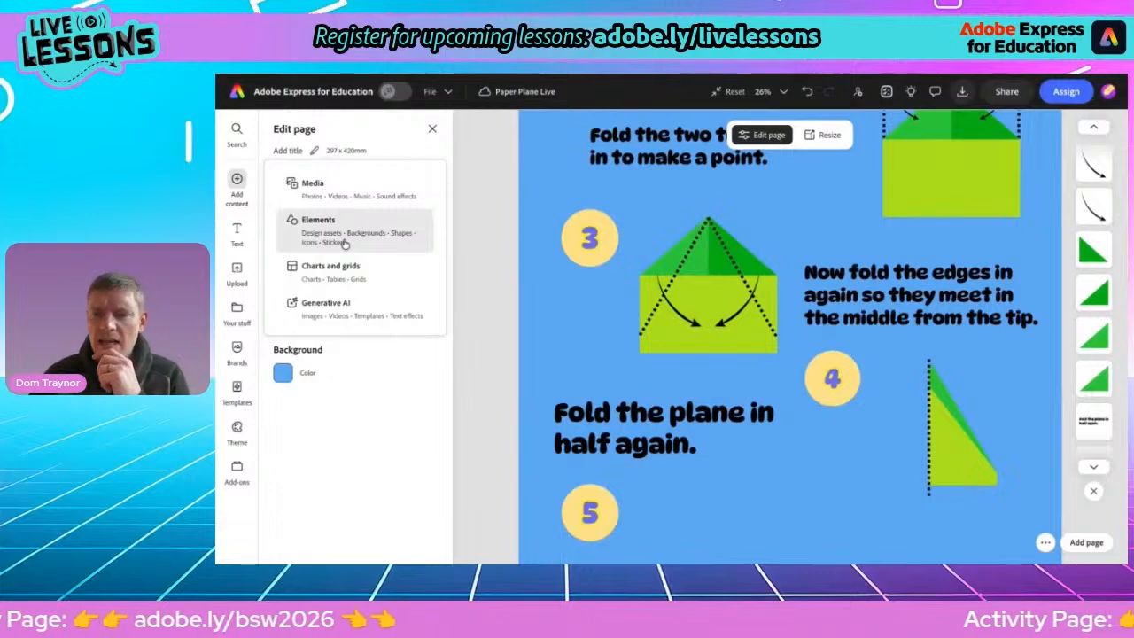
{"action": "left_click", "coordinate": [344, 244]}
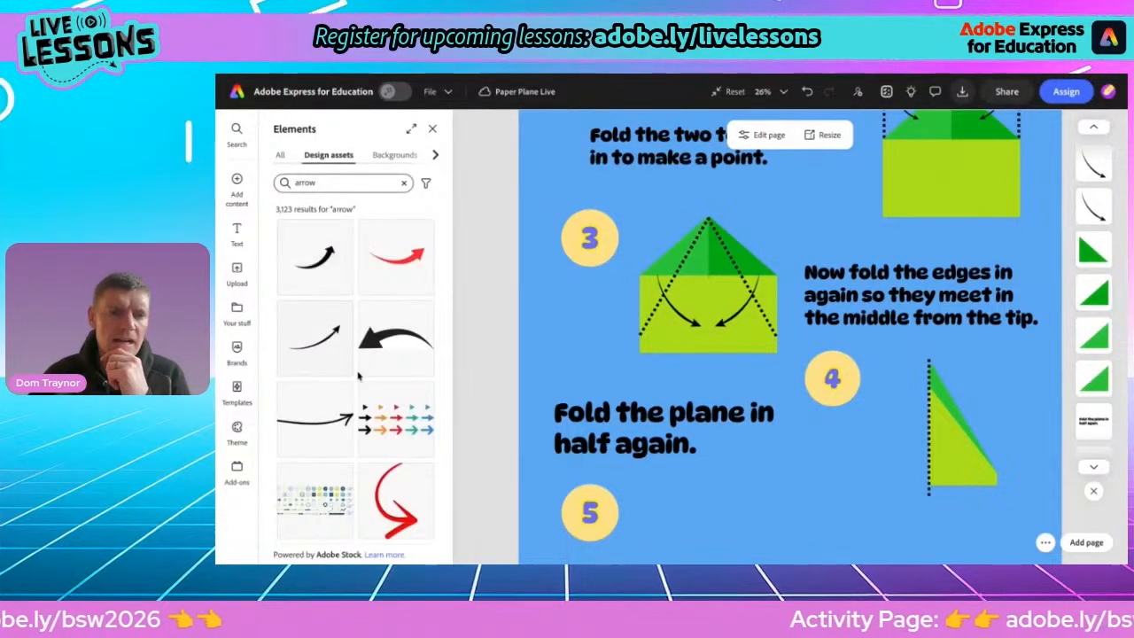
{"action": "scroll", "coordinate": [354, 385], "scroll_direction": "down", "scroll_amount": 1}
{"action": "scroll", "coordinate": [353, 383], "scroll_direction": "down", "scroll_amount": 1}
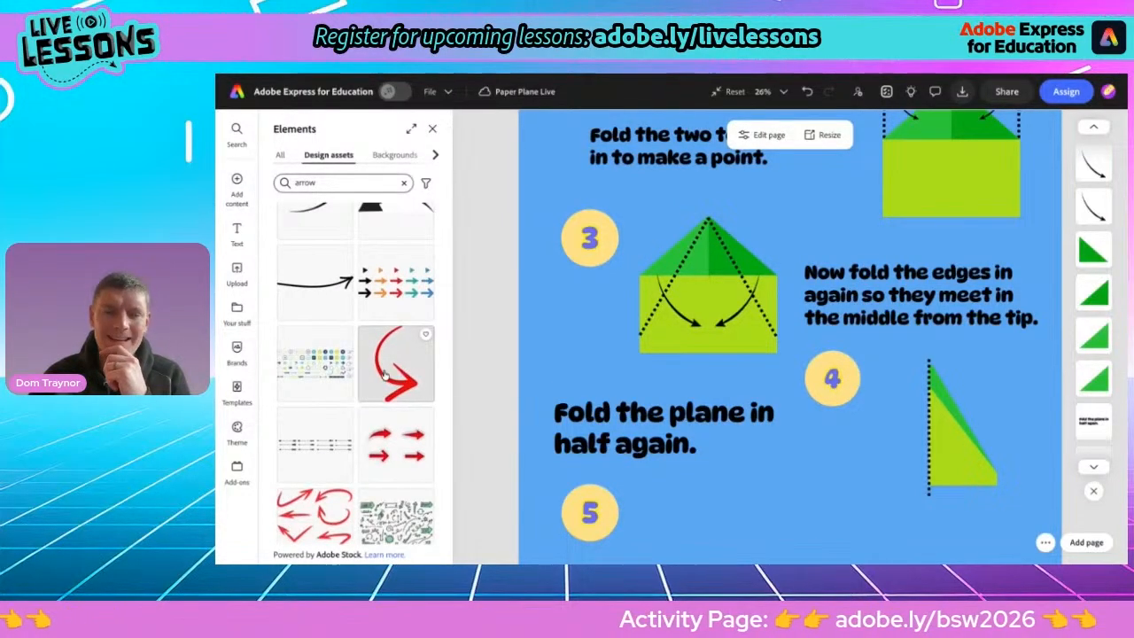
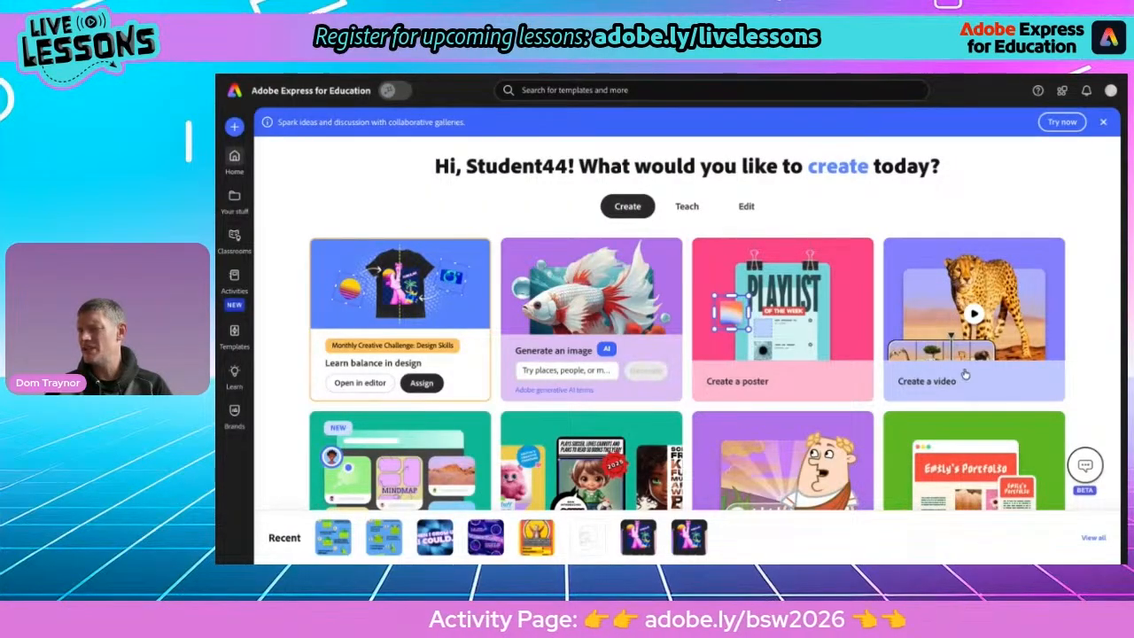
Start a new video project and rename it Curious BSW
{"action": "left_click", "coordinate": [933, 303]}
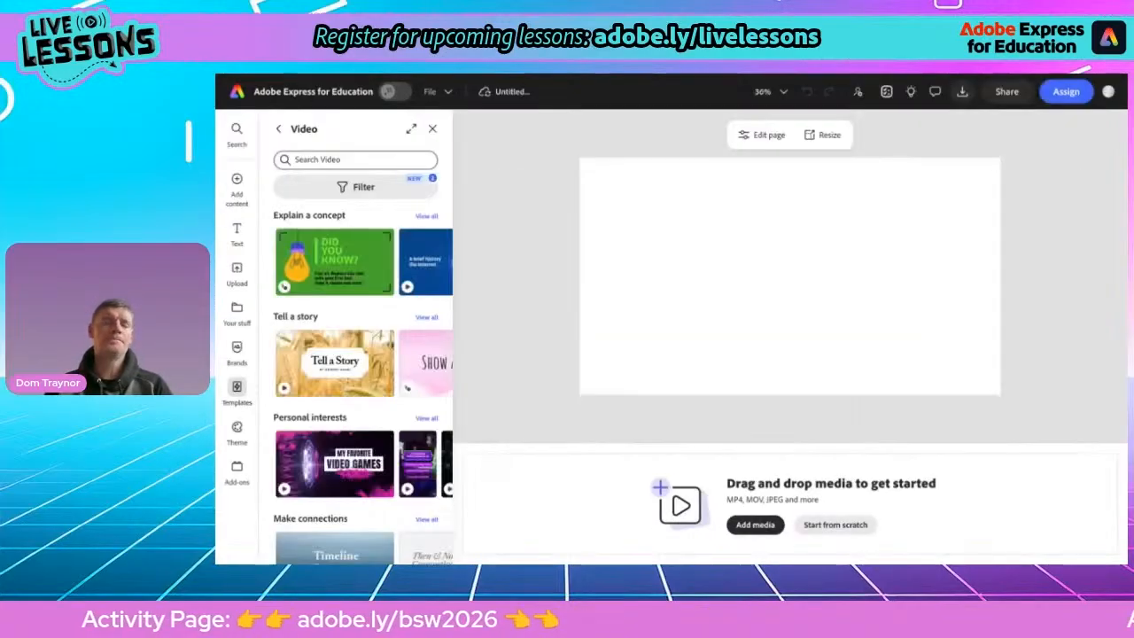
{"action": "left_click", "coordinate": [508, 91]}
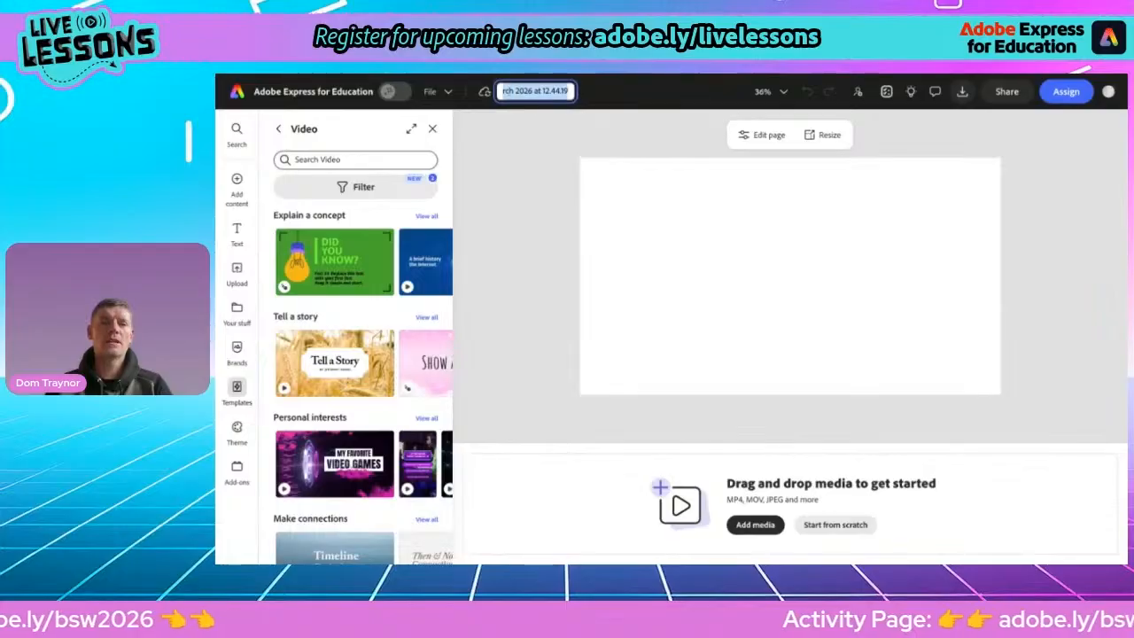
{"action": "type", "text": "Curious Vie"}
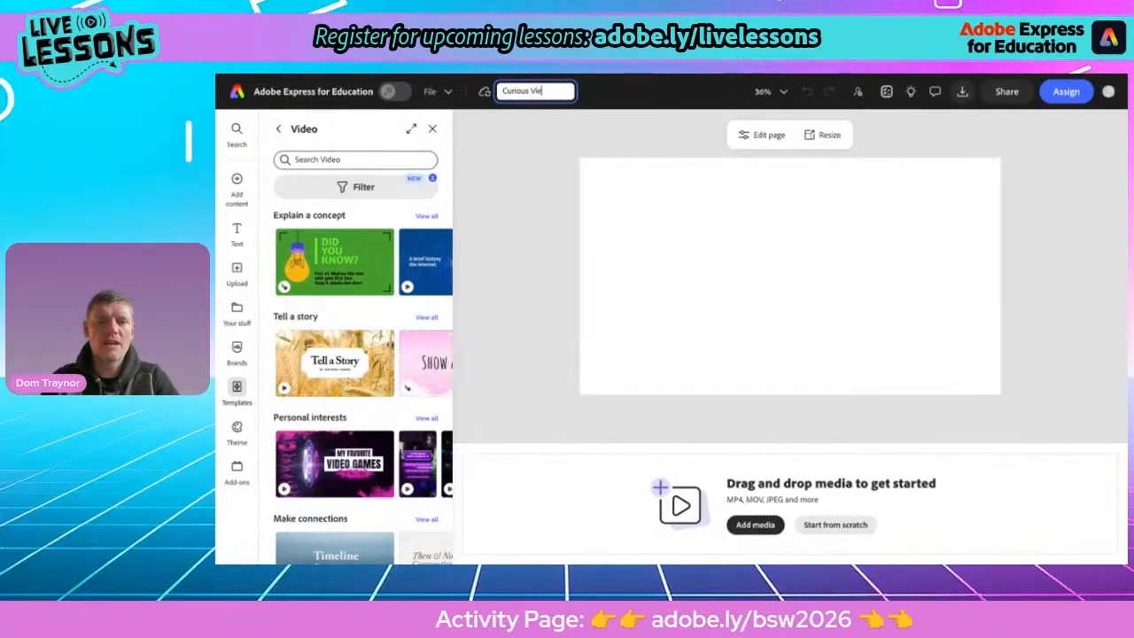
{"action": "key", "text": "BackSpace"}
{"action": "key", "text": "BackSpace"}
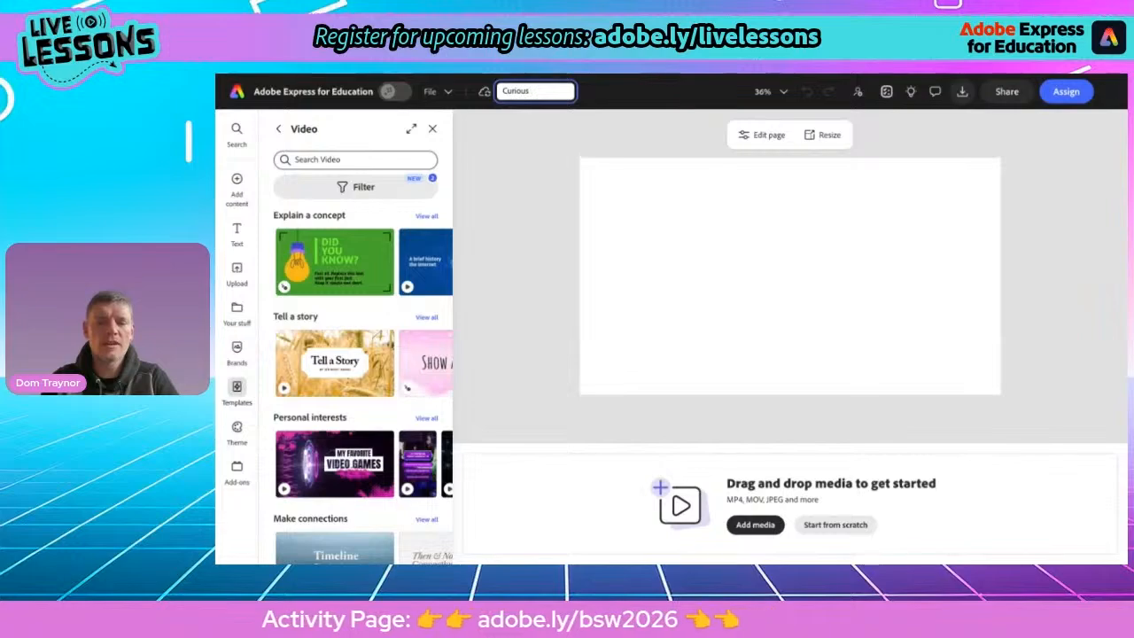
{"action": "key", "text": "Escape"}
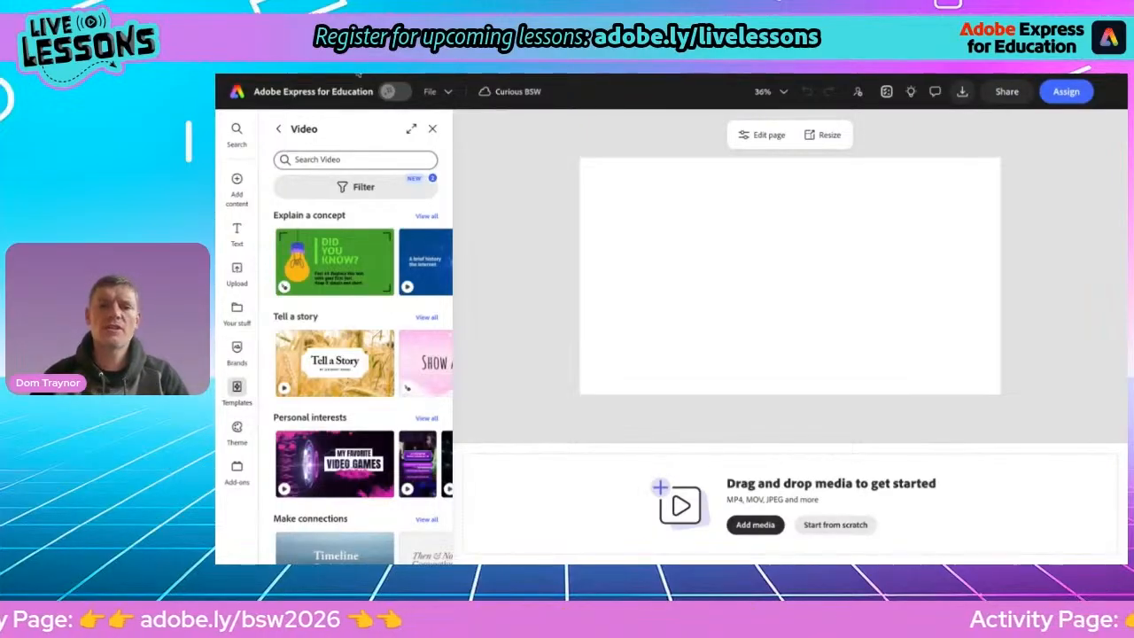
Switch to the British Science Week activity pack PDF tab to view its cover, and return to the video project
{"action": "key", "text": "ctrl+Tab"}
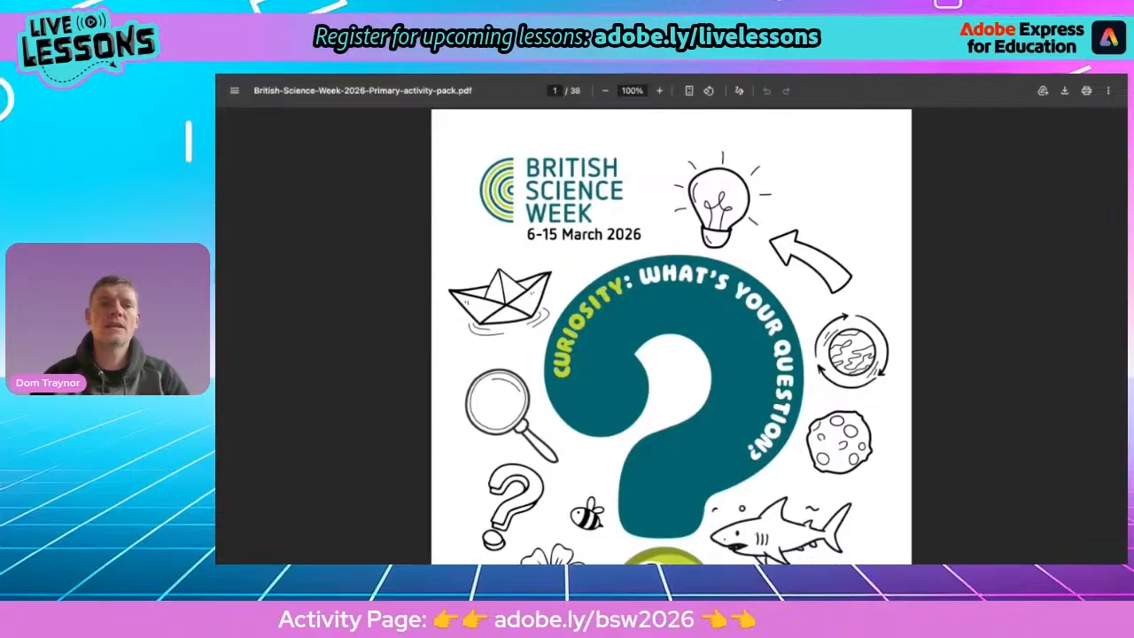
{"action": "key", "text": "ctrl+shift+Tab"}
{"action": "mouse_move", "coordinate": [217, 200]}
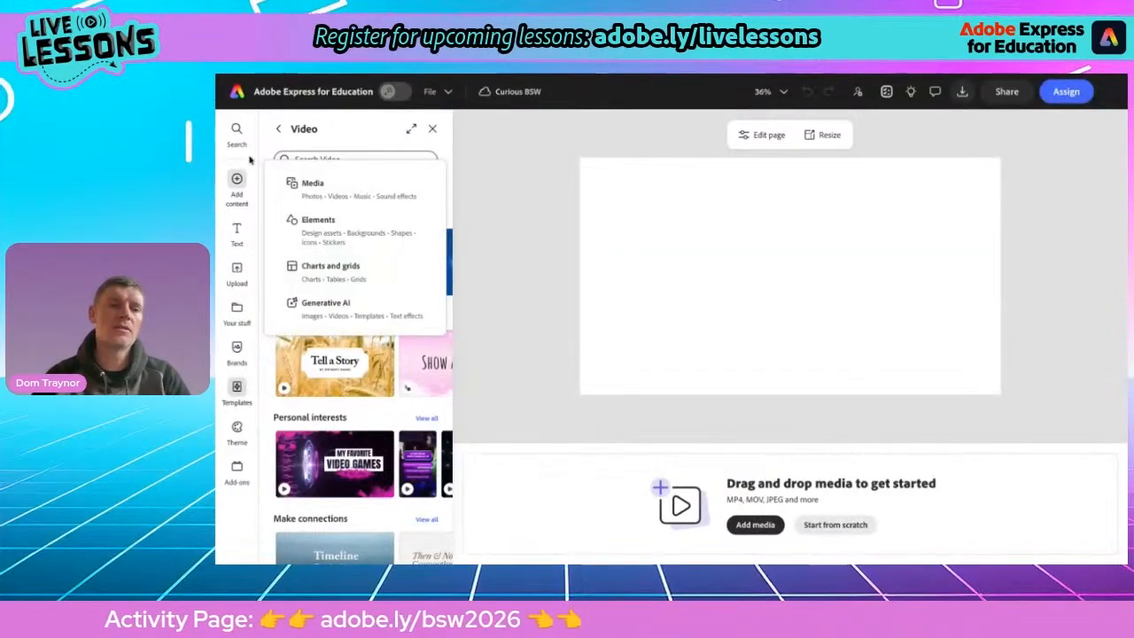
Add a text box reading "Curiosity : What's Your Question?"
{"action": "left_click", "coordinate": [237, 232]}
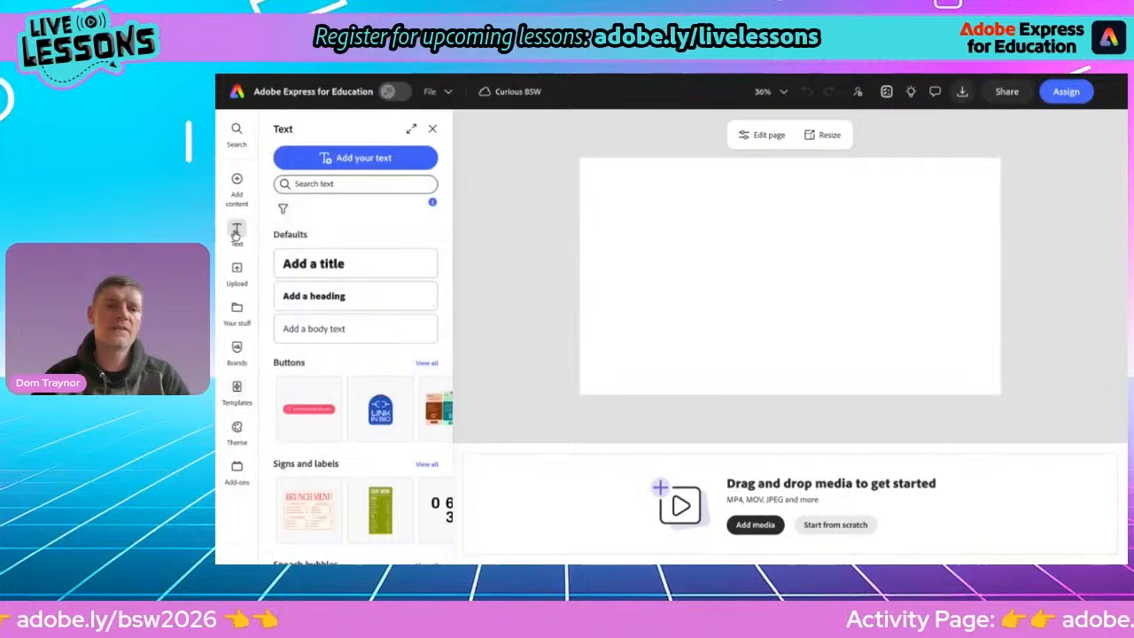
{"action": "left_click", "coordinate": [324, 158]}
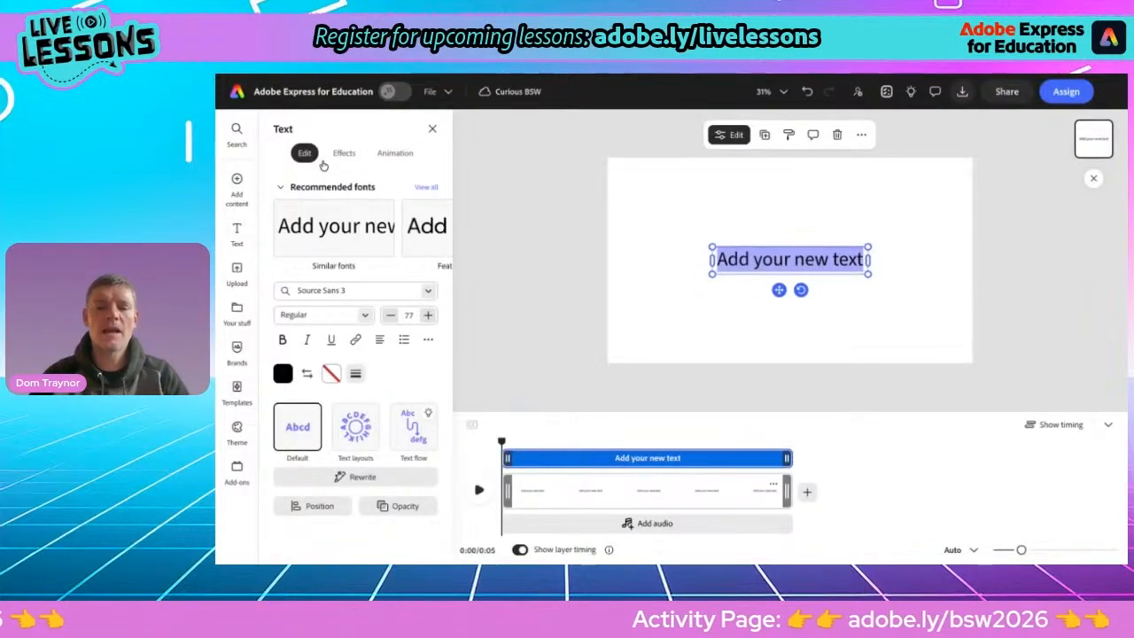
{"action": "type", "text": "Curious"}
{"action": "key", "text": "BackSpace"}
{"action": "key", "text": "BackSpace"}
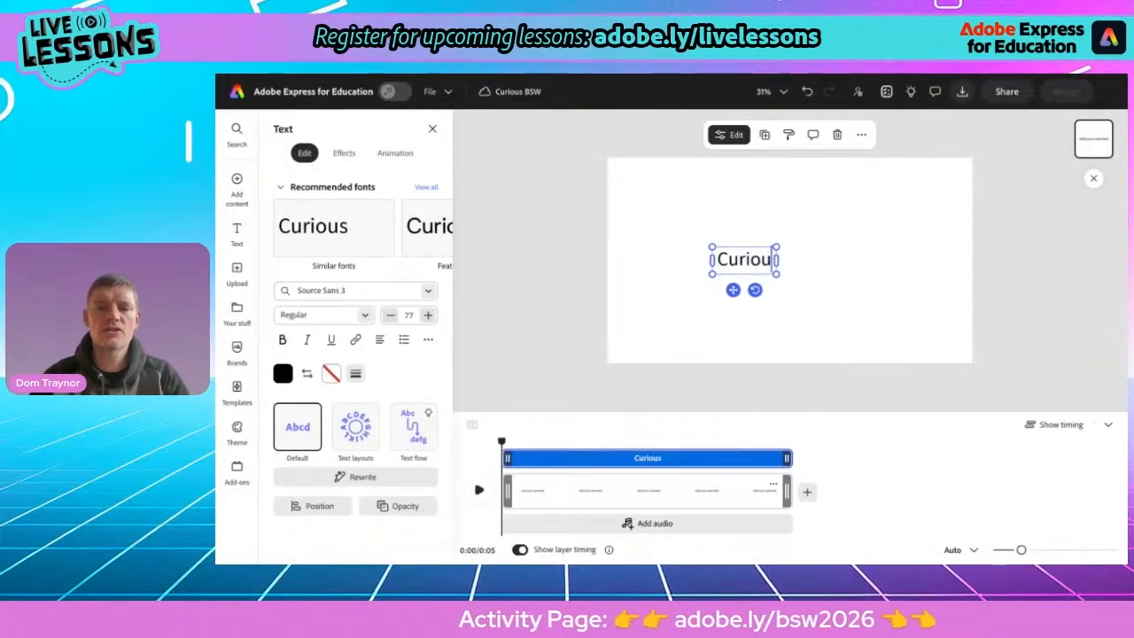
{"action": "type", "text": "sity"}
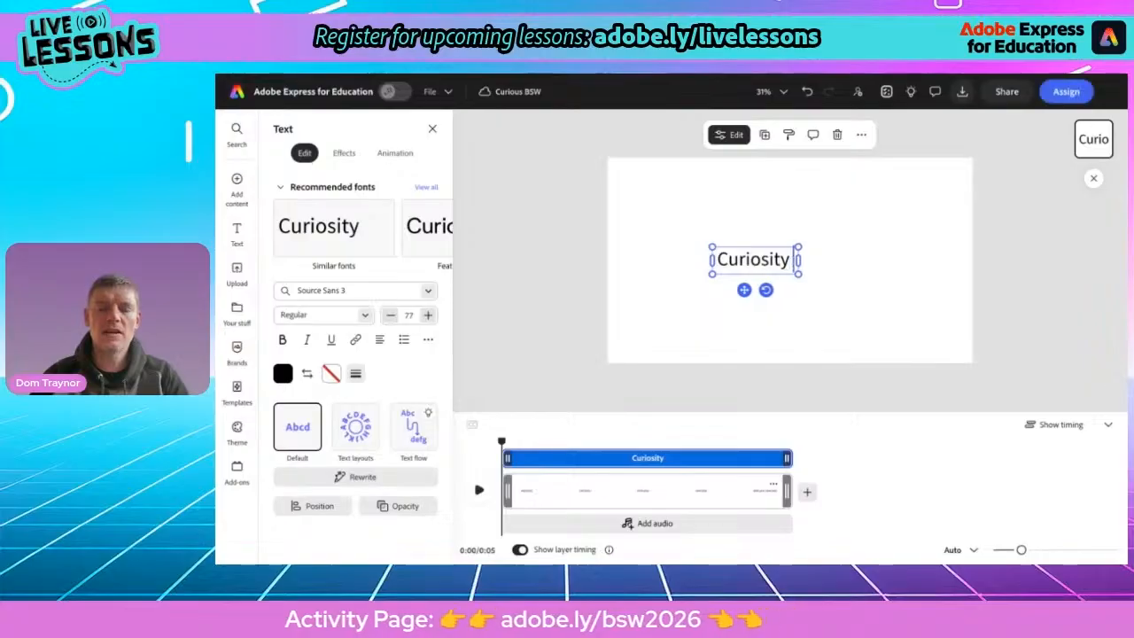
{"action": "type", "text": " :"}
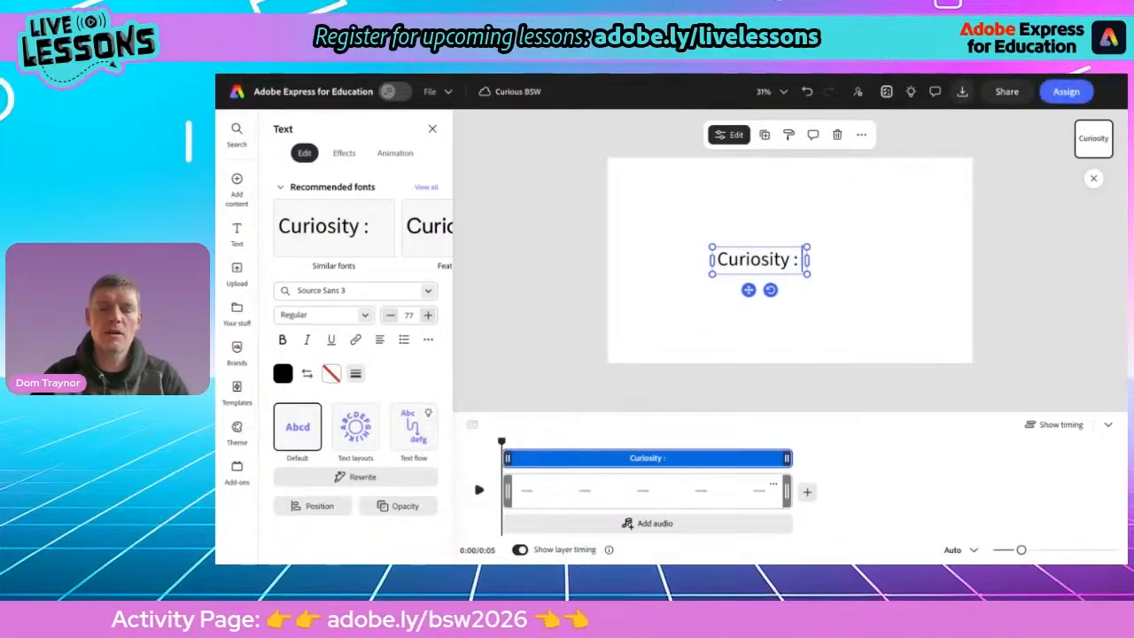
{"action": "type", "text": " What's Your Q"}
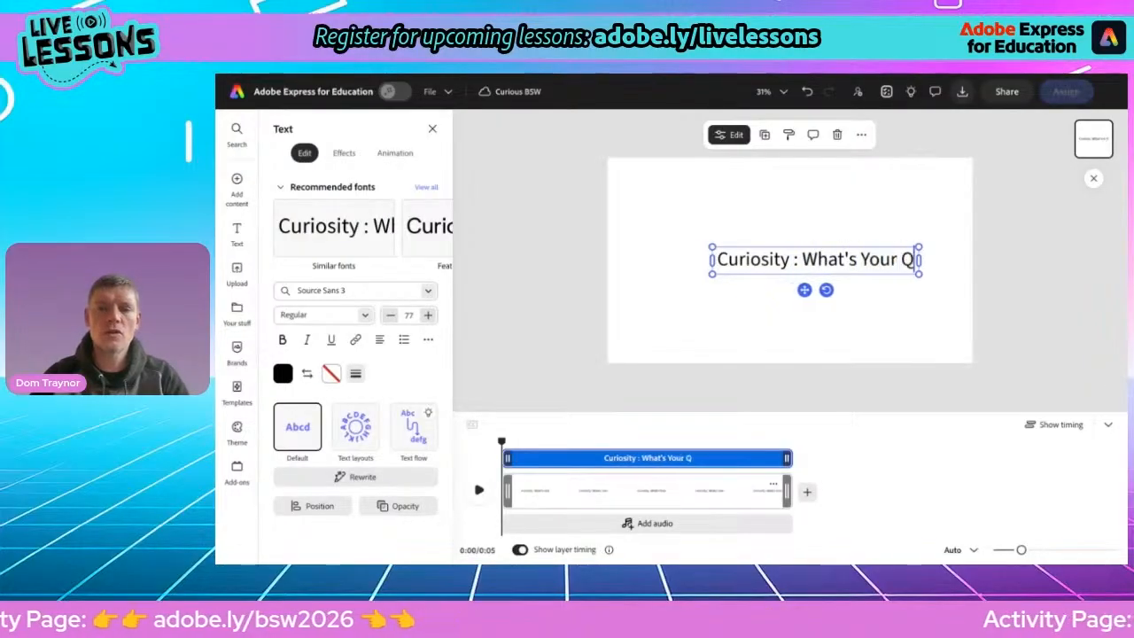
{"action": "type", "text": "uestion?"}
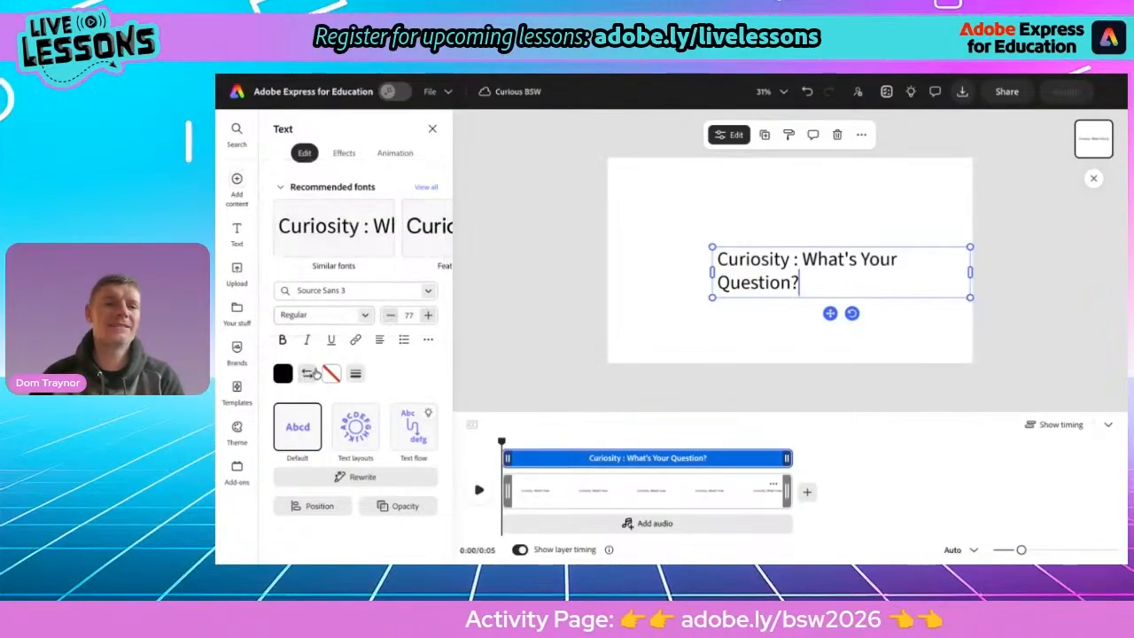
Set the title's font to DynaPuff Bold
{"action": "left_click", "coordinate": [317, 294]}
{"action": "type", "text": "dy"}
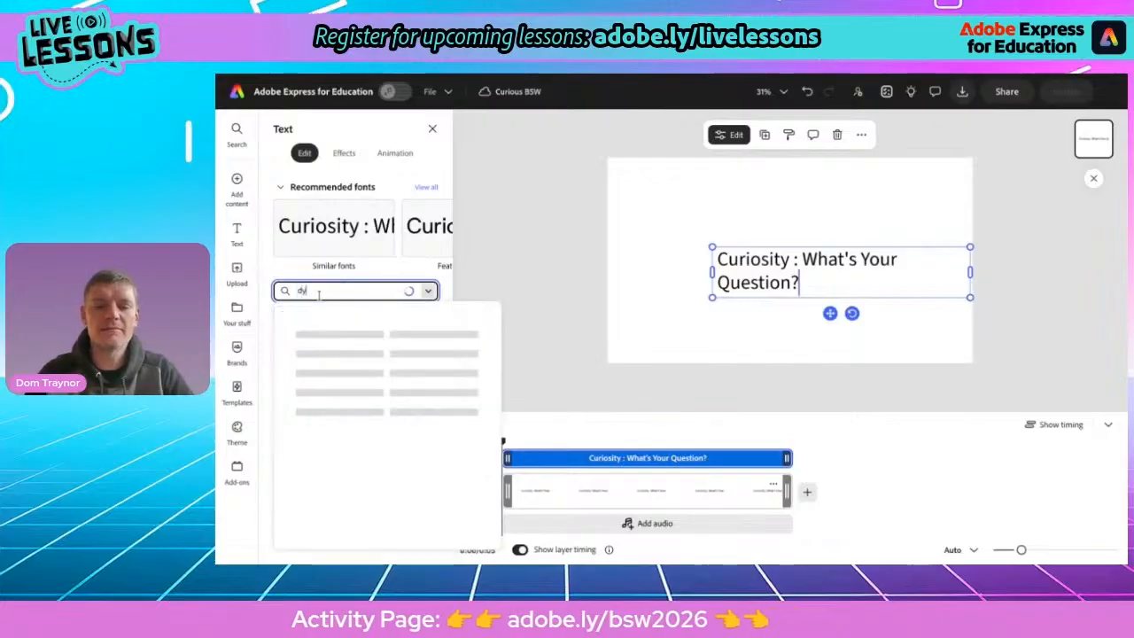
{"action": "type", "text": "na"}
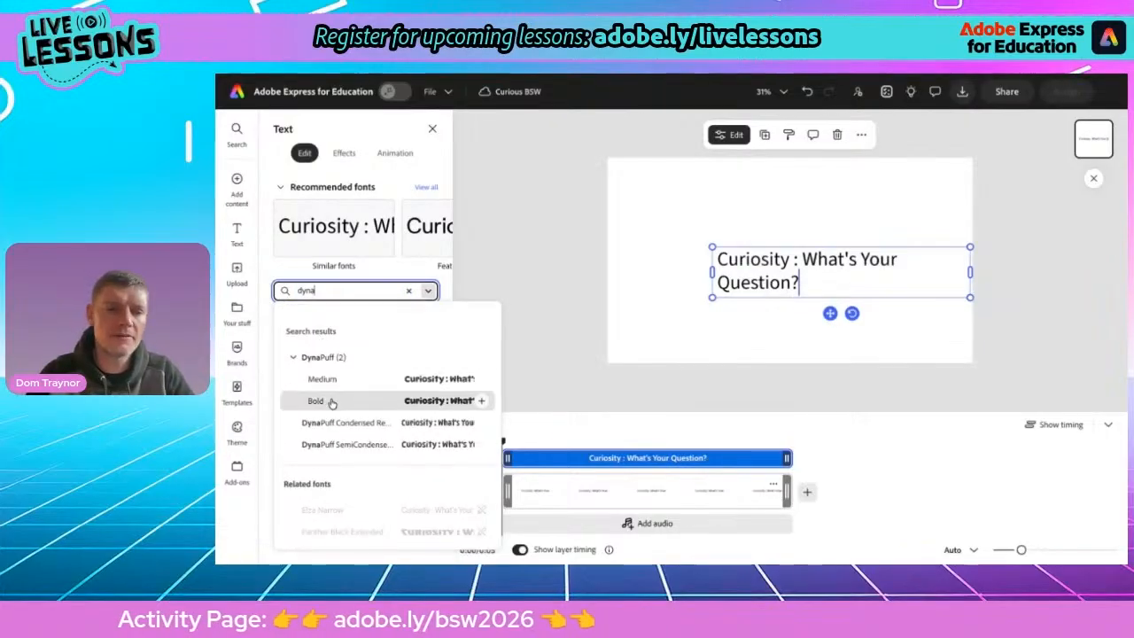
{"action": "left_click", "coordinate": [331, 404]}
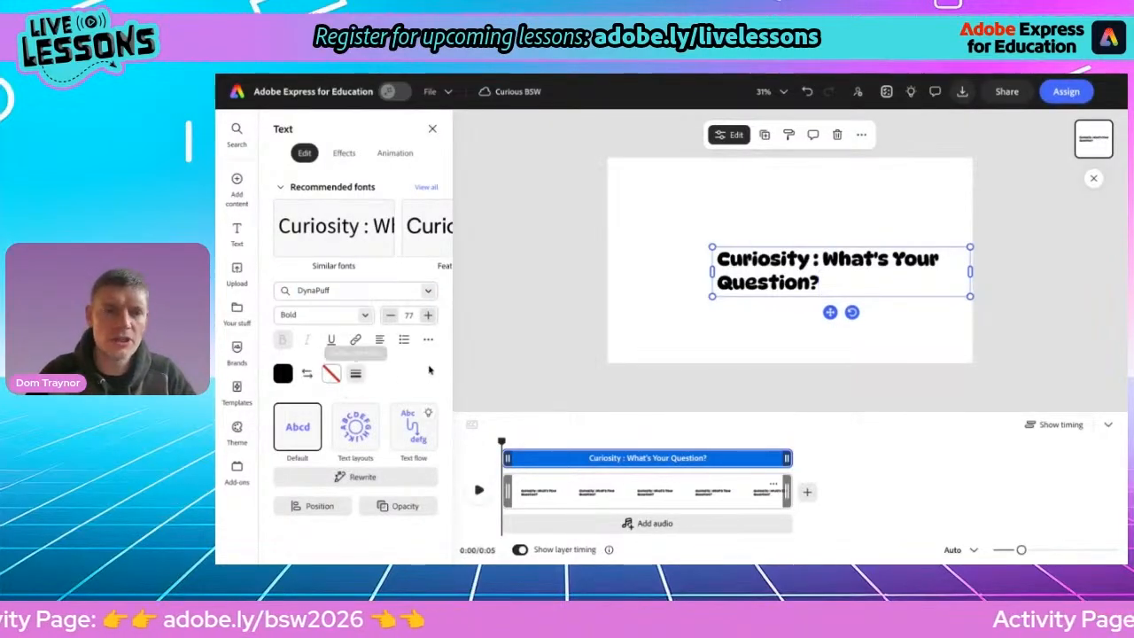
Apply a stacked text layout to the title, move it near the top and enlarge it
{"action": "left_click", "coordinate": [355, 429]}
{"action": "left_click", "coordinate": [374, 200]}
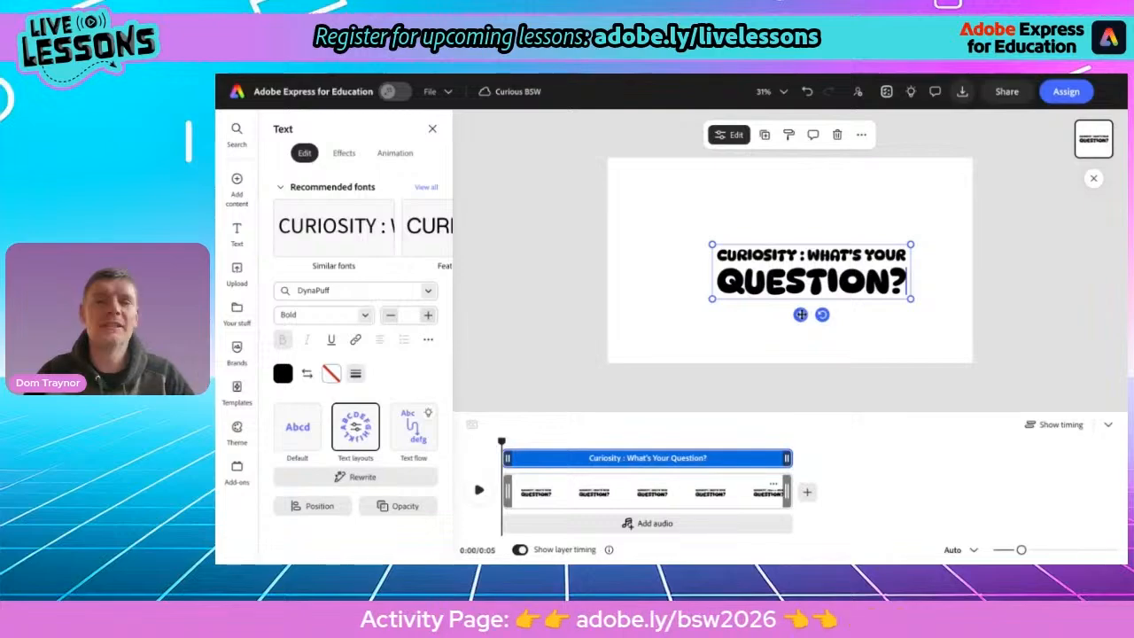
{"action": "left_click_drag", "start_coordinate": [800, 313], "coordinate": [715, 254]}
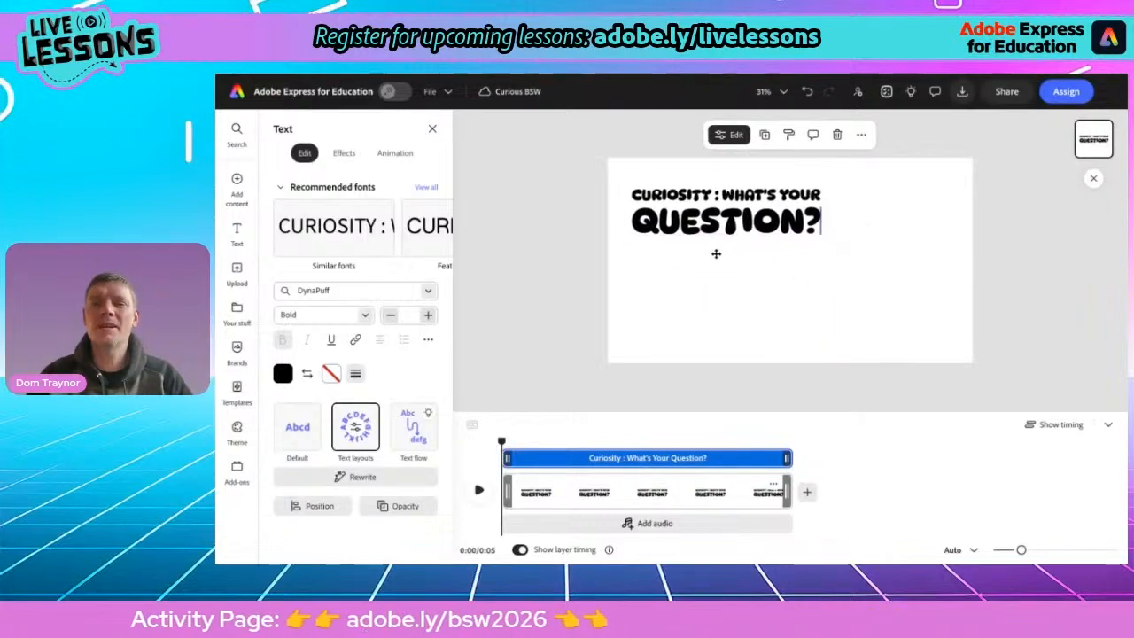
{"action": "left_click_drag", "start_coordinate": [824, 238], "coordinate": [889, 274]}
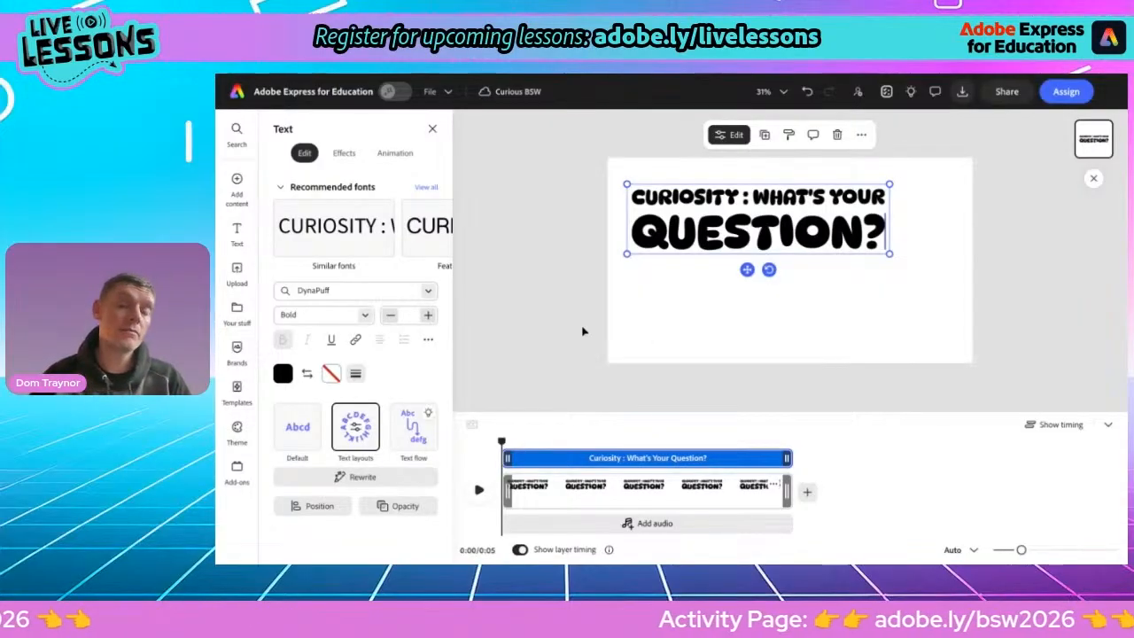
Search the stock videos for question and place the colourful question-mark cards clip behind the title
{"action": "mouse_move", "coordinate": [238, 184]}
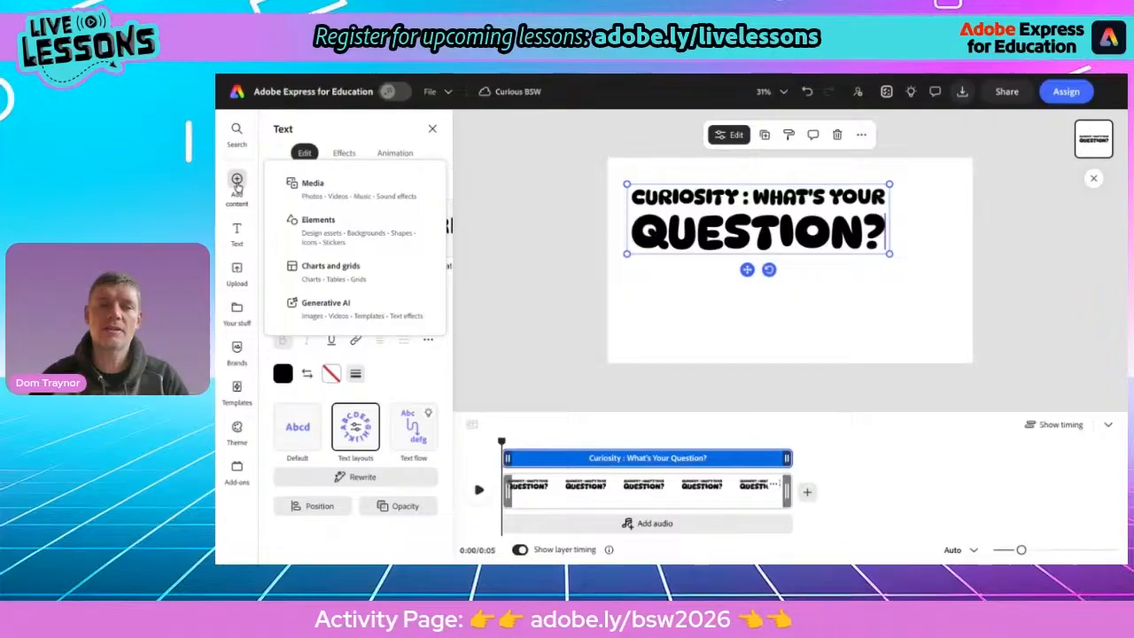
{"action": "left_click", "coordinate": [328, 189]}
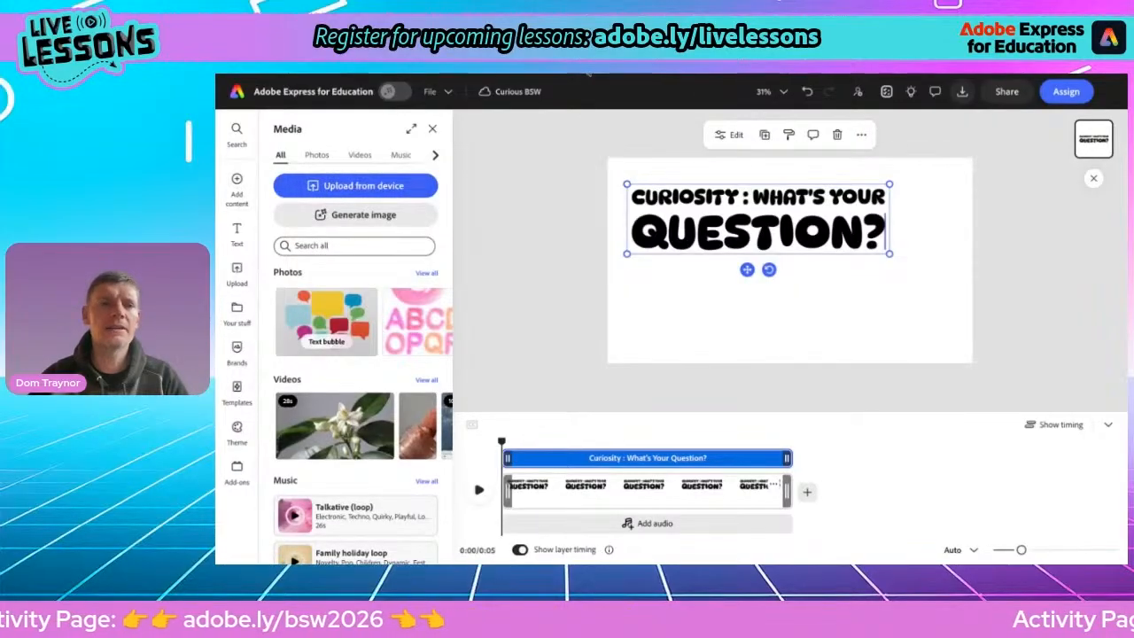
{"action": "left_click", "coordinate": [359, 156]}
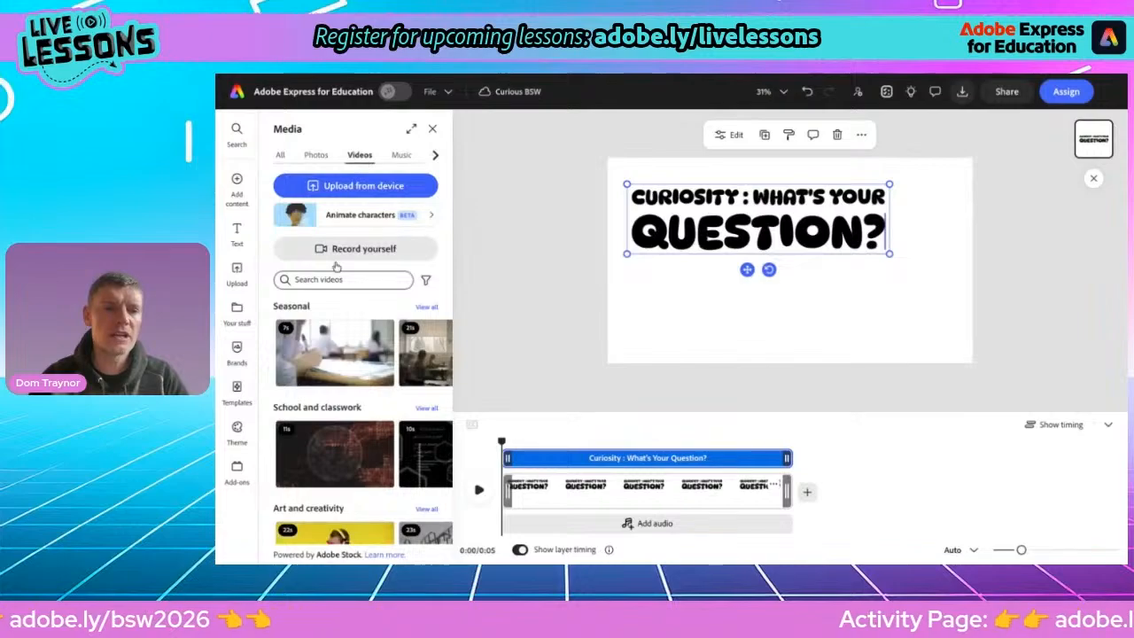
{"action": "left_click", "coordinate": [324, 279]}
{"action": "type", "text": "que"}
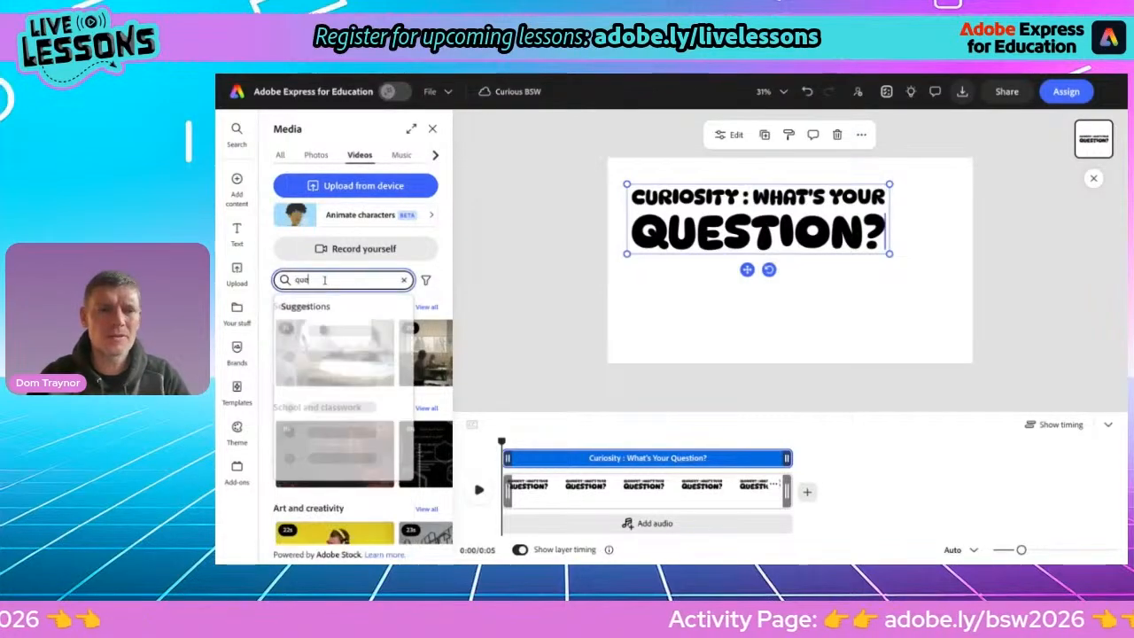
{"action": "type", "text": "stion"}
{"action": "key", "text": "Return"}
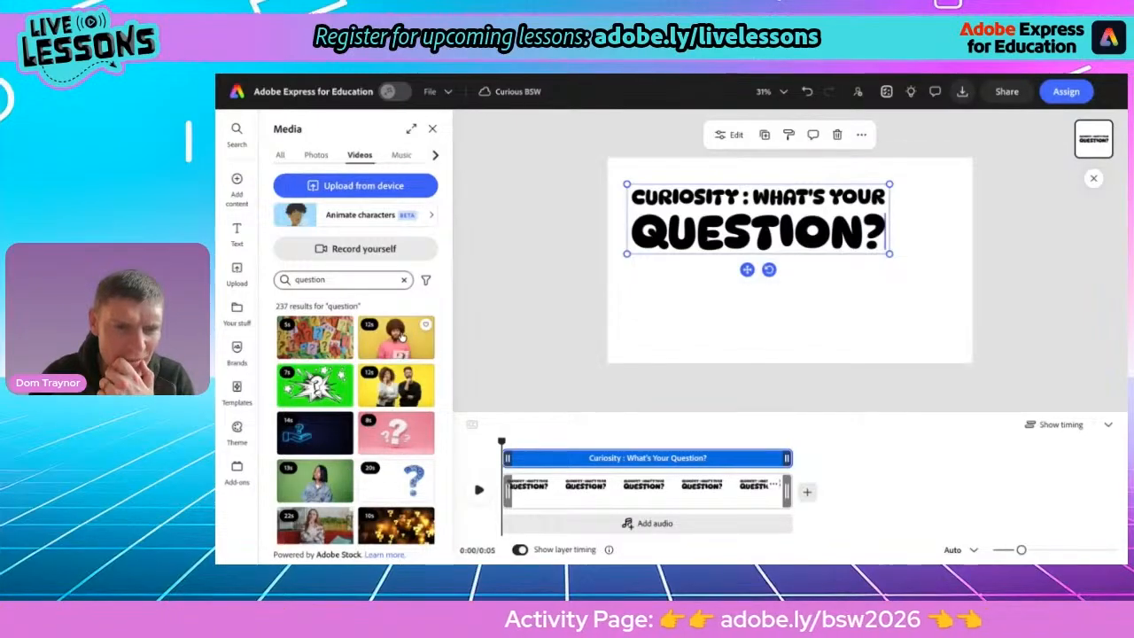
{"action": "left_click", "coordinate": [312, 346]}
{"action": "left_click", "coordinate": [429, 312]}
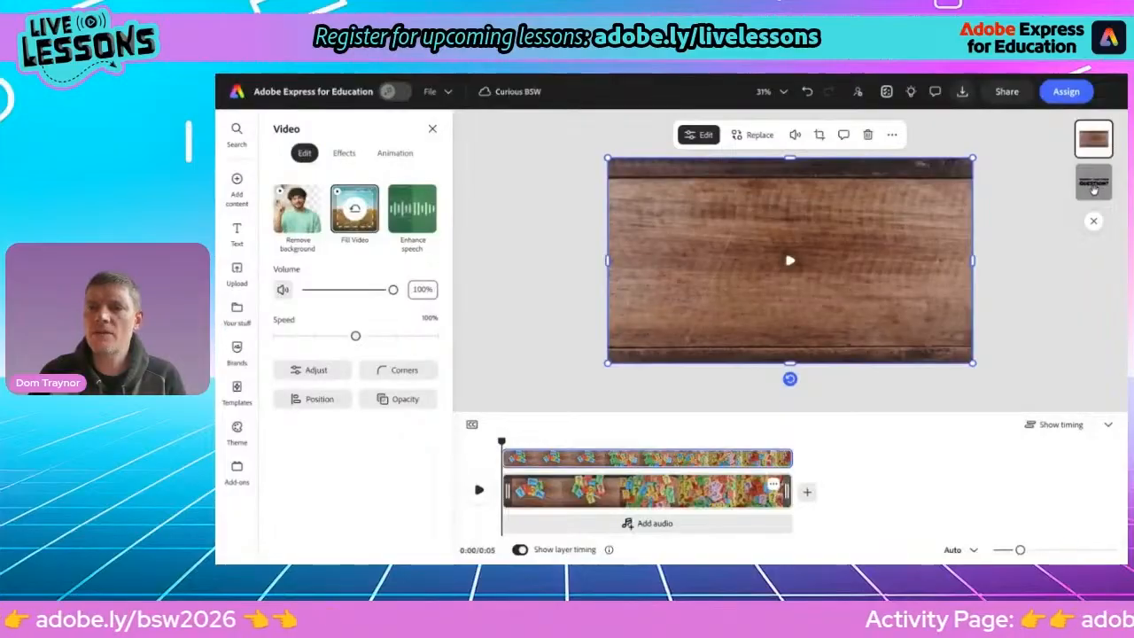
{"action": "left_click", "coordinate": [1095, 191]}
{"action": "left_click", "coordinate": [817, 246]}
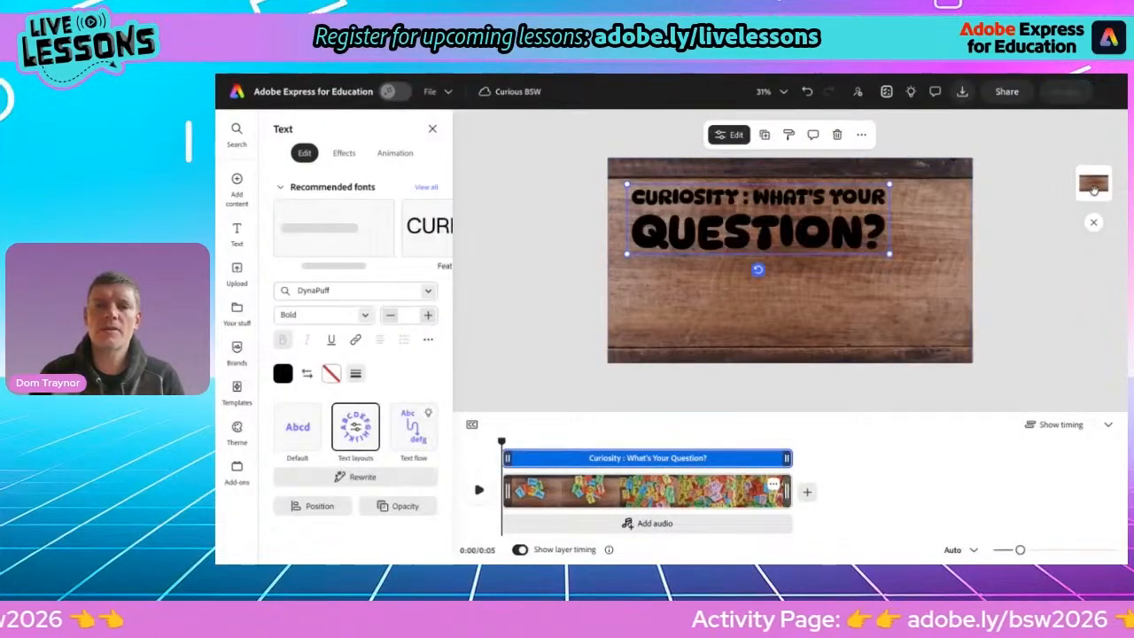
Move the title to the centre of the video and play the scene
{"action": "left_click_drag", "start_coordinate": [767, 218], "coordinate": [796, 258]}
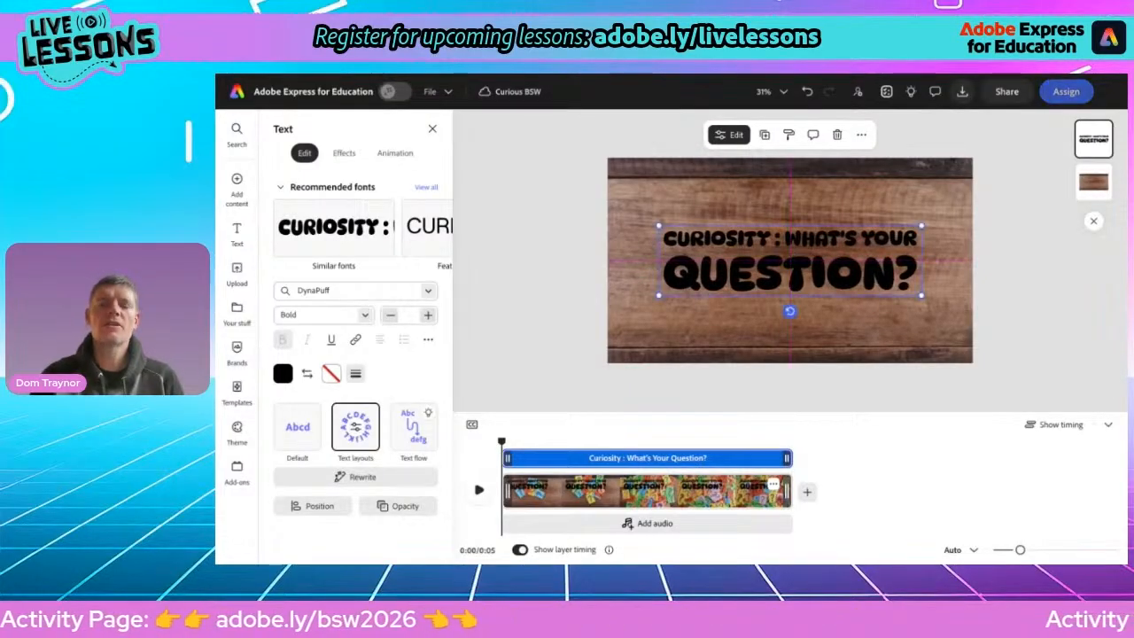
{"action": "left_click", "coordinate": [478, 492]}
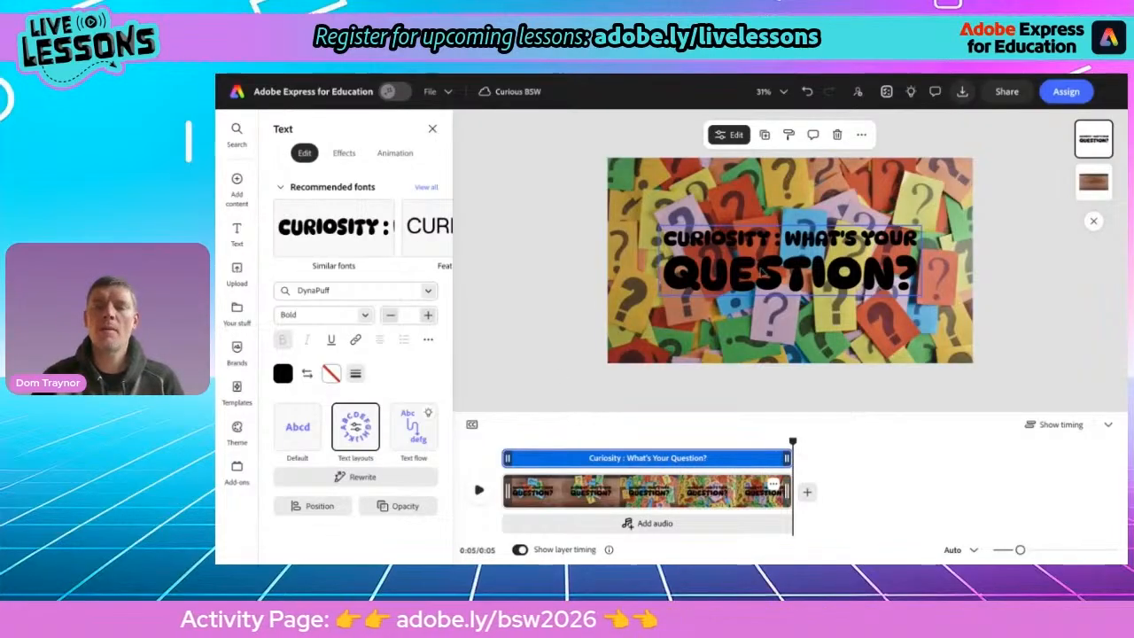
{"action": "left_click", "coordinate": [763, 278]}
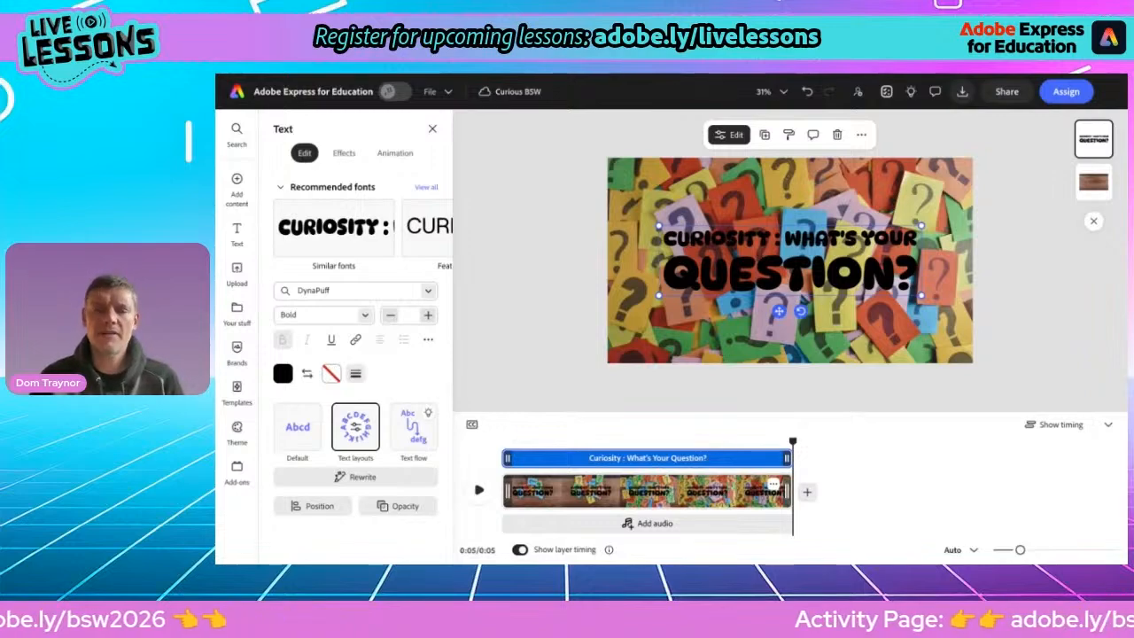
Give the title a white outline with thickness 100
{"action": "left_click", "coordinate": [333, 374]}
{"action": "left_click", "coordinate": [468, 398]}
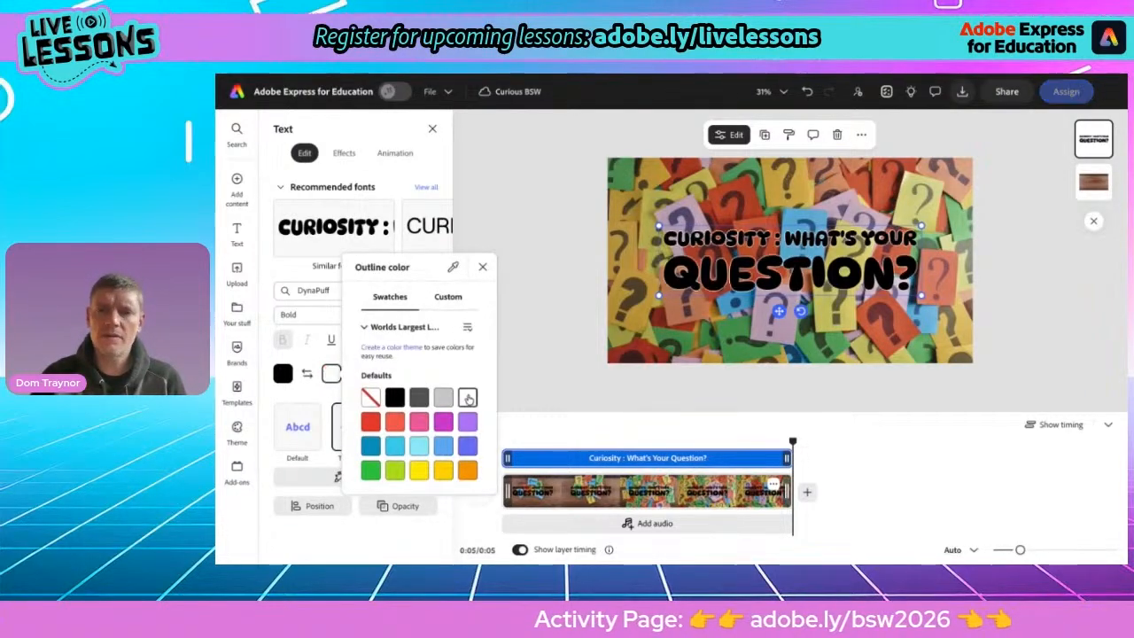
{"action": "left_click", "coordinate": [482, 267]}
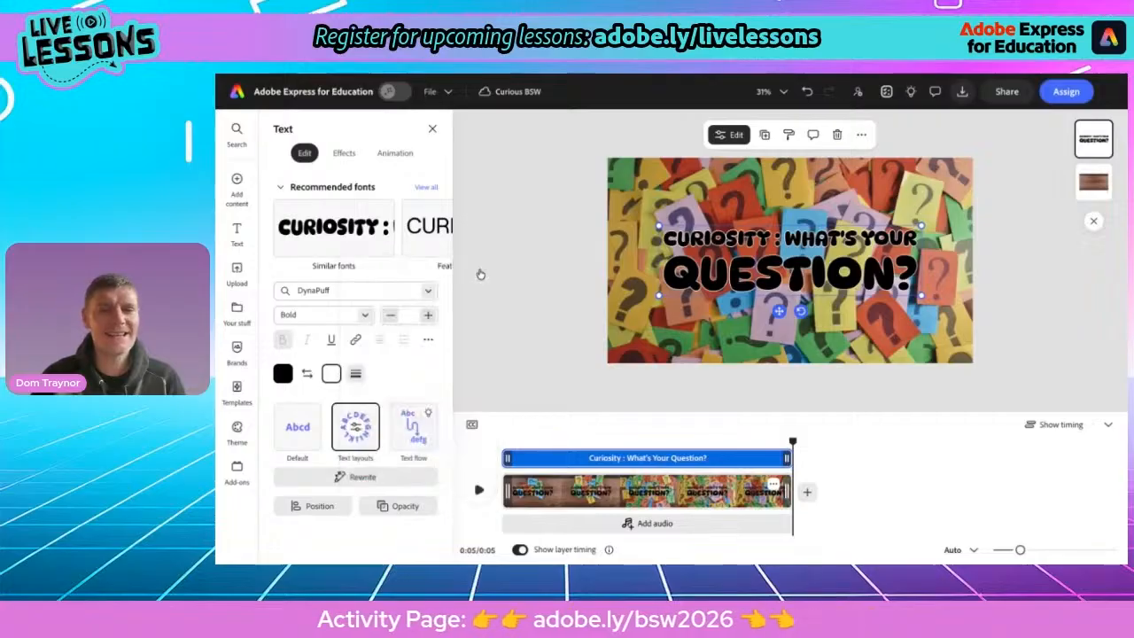
{"action": "left_click", "coordinate": [356, 374]}
{"action": "left_click_drag", "start_coordinate": [296, 436], "coordinate": [390, 436]}
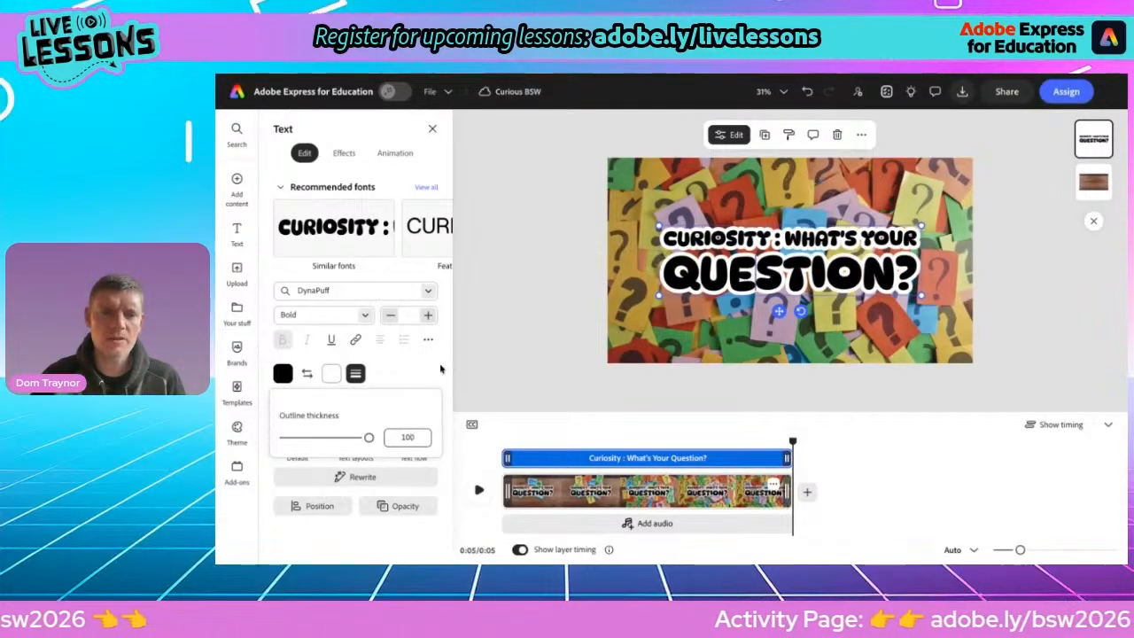
{"action": "left_click", "coordinate": [440, 368]}
{"action": "left_click", "coordinate": [481, 489]}
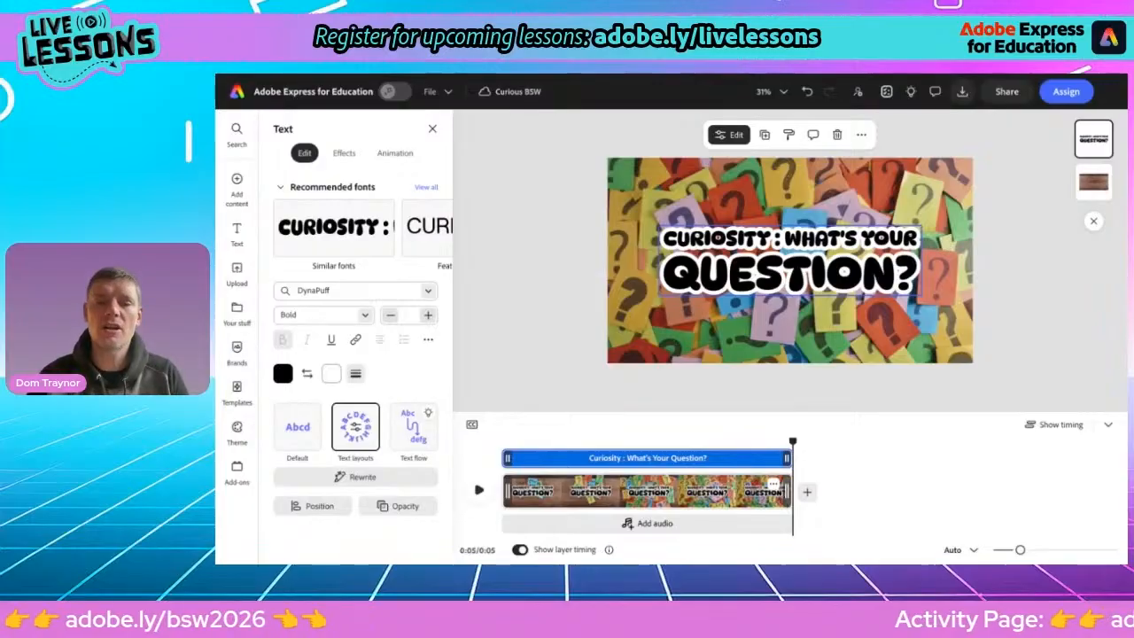
Apply the Spin in-animation to the title
{"action": "left_click", "coordinate": [394, 153]}
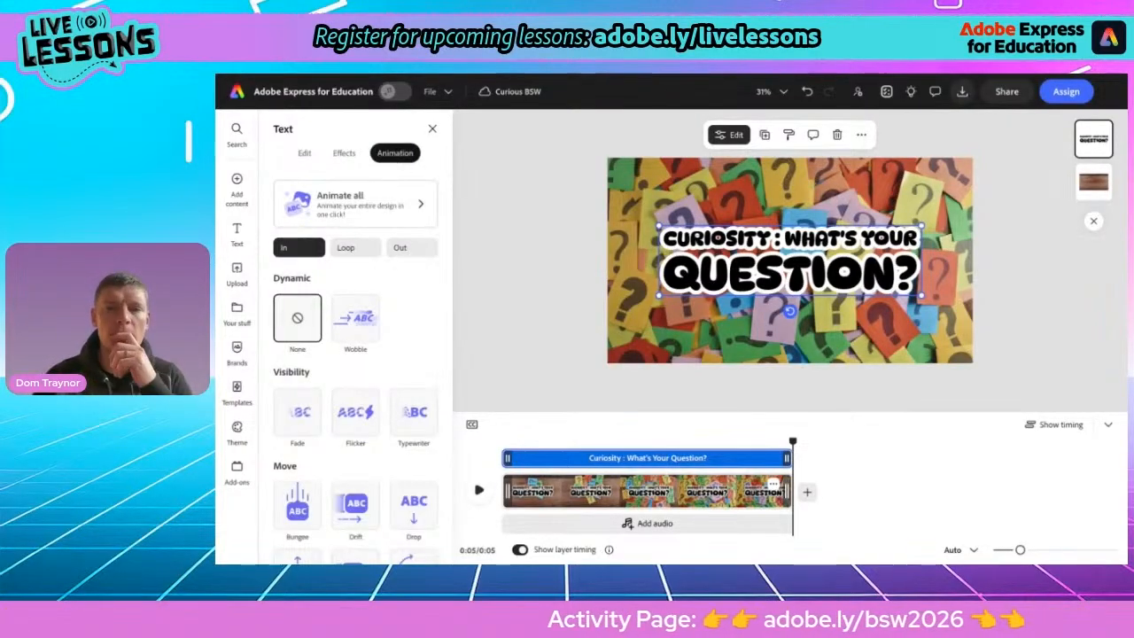
{"action": "scroll", "coordinate": [433, 417], "scroll_direction": "down", "scroll_amount": 2}
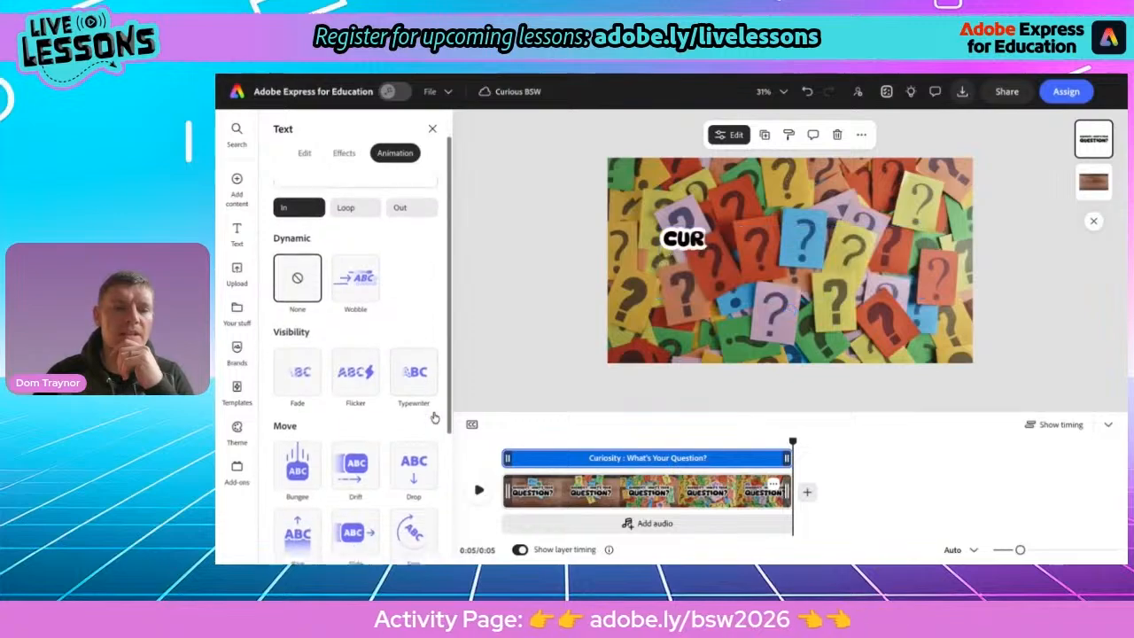
{"action": "scroll", "coordinate": [433, 417], "scroll_direction": "down", "scroll_amount": 1}
{"action": "scroll", "coordinate": [355, 372], "scroll_direction": "down", "scroll_amount": 1}
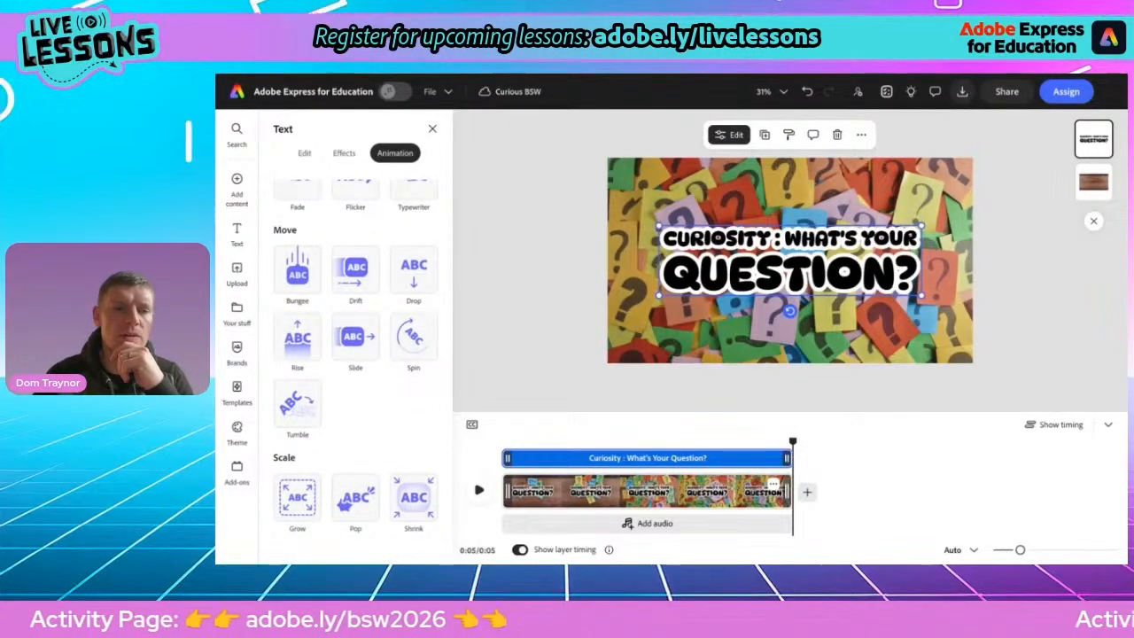
{"action": "scroll", "coordinate": [417, 363], "scroll_direction": "up", "scroll_amount": 1}
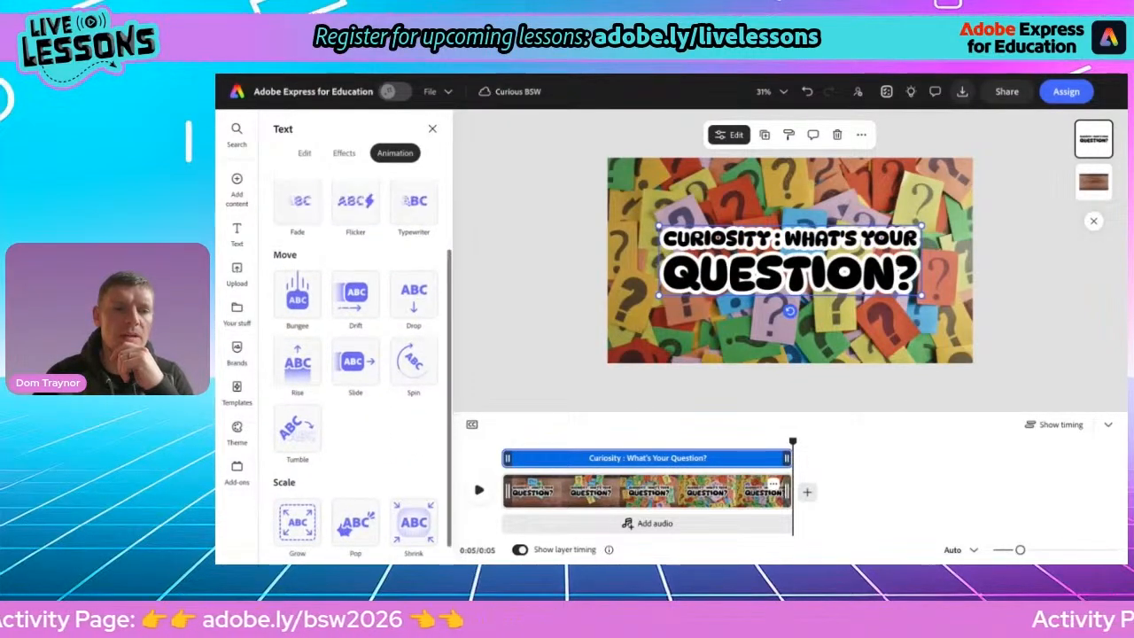
{"action": "left_click", "coordinate": [417, 365]}
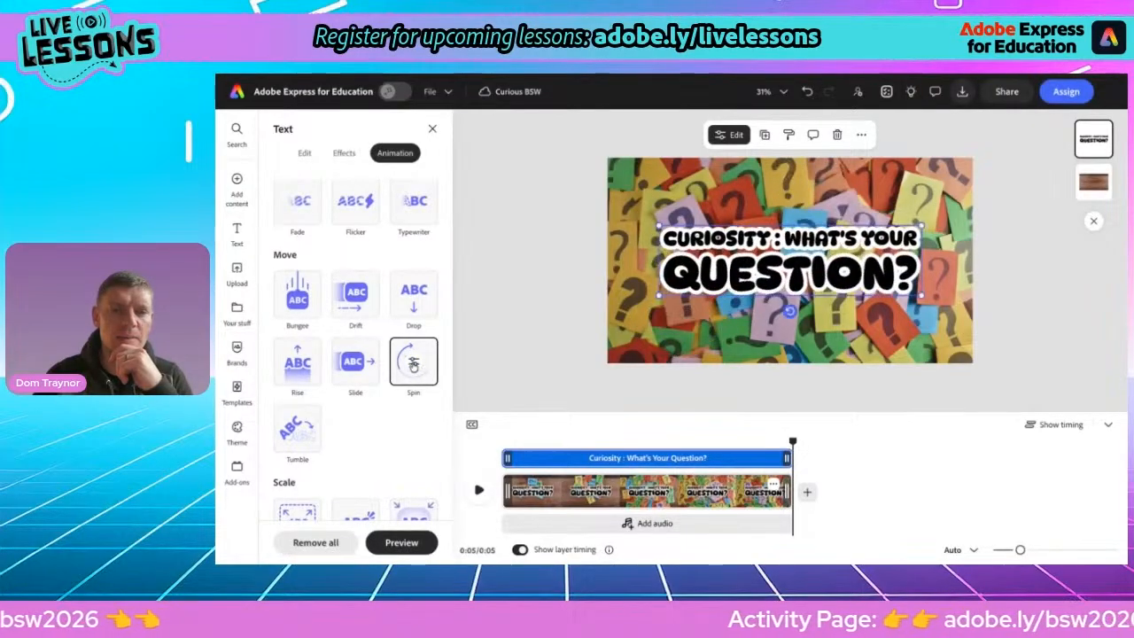
Set the Spin animation's duration to 0.64s, intensity to 100, direction downward, and make it start outside the page
{"action": "left_click", "coordinate": [413, 363]}
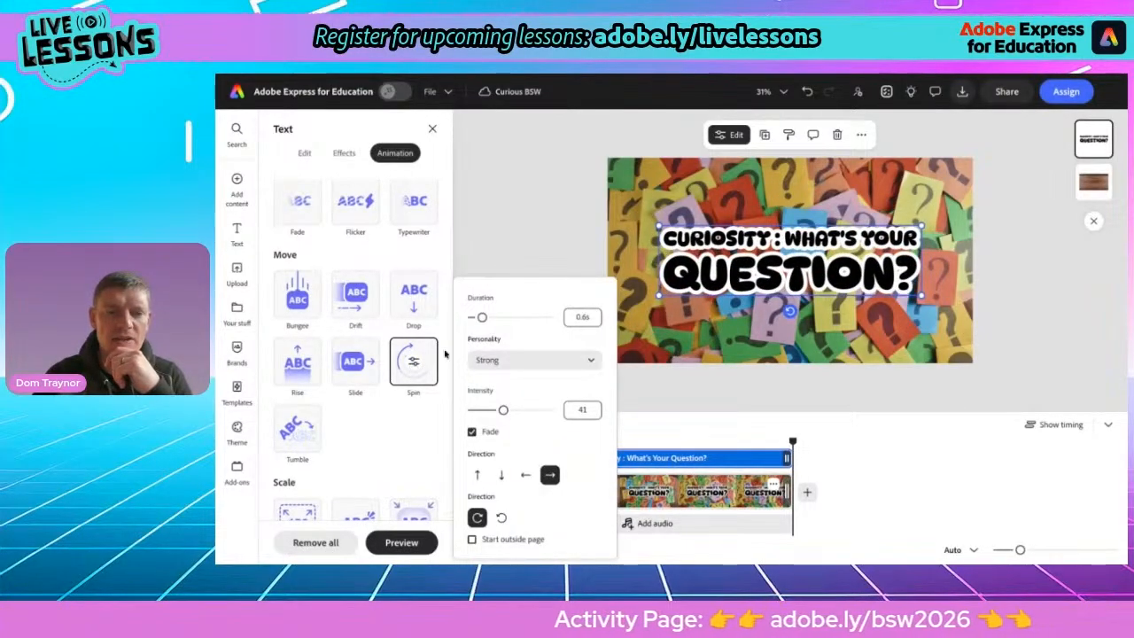
{"action": "mouse_move", "coordinate": [483, 326]}
{"action": "left_mouse_down"}
{"action": "mouse_move", "coordinate": [512, 328]}
{"action": "mouse_move", "coordinate": [480, 326]}
{"action": "left_mouse_up"}
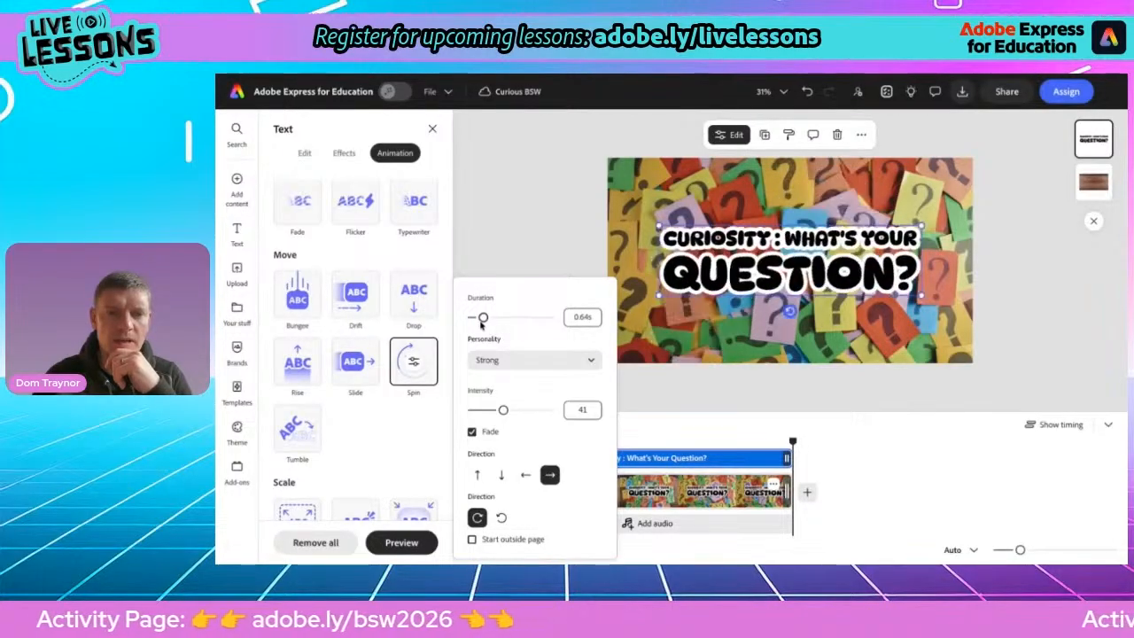
{"action": "left_click_drag", "start_coordinate": [503, 410], "coordinate": [580, 412]}
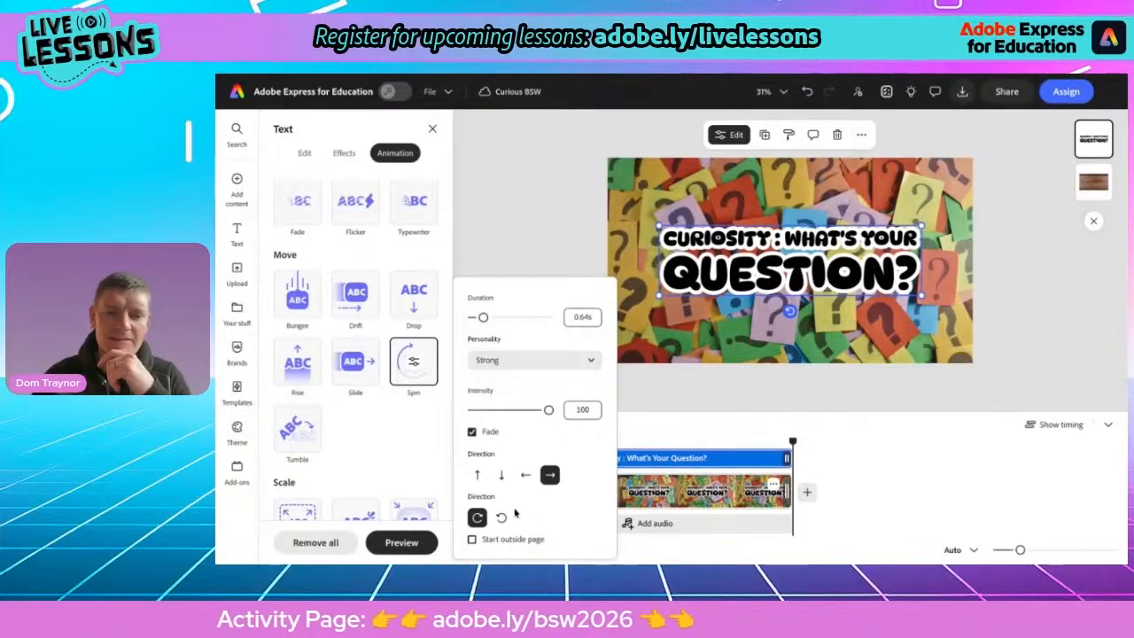
{"action": "left_click", "coordinate": [472, 540]}
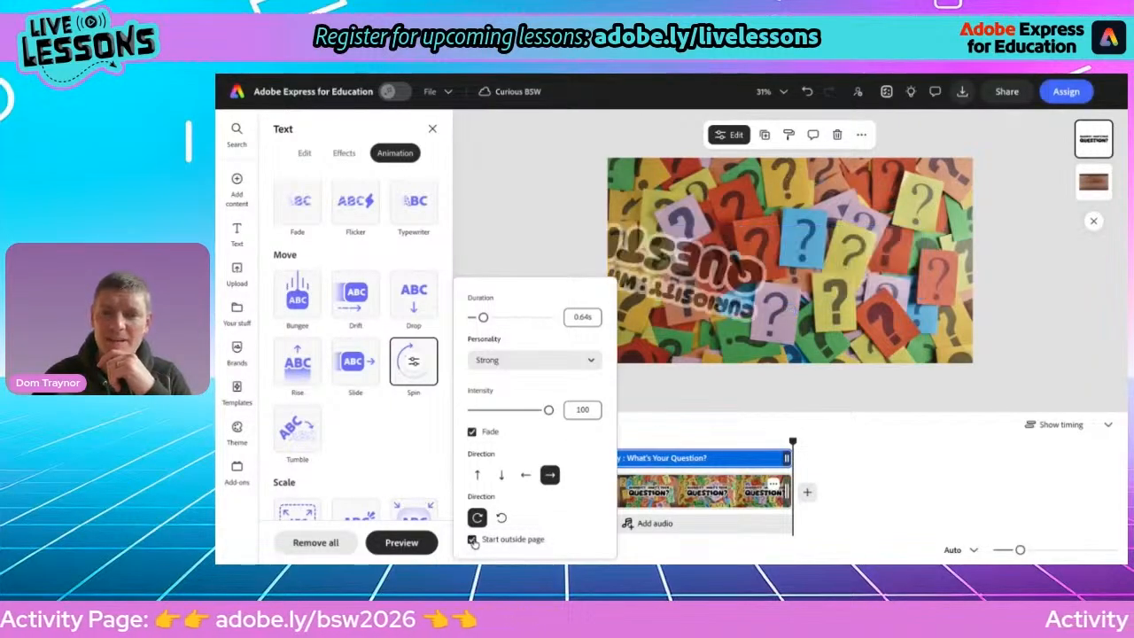
{"action": "left_click", "coordinate": [501, 476]}
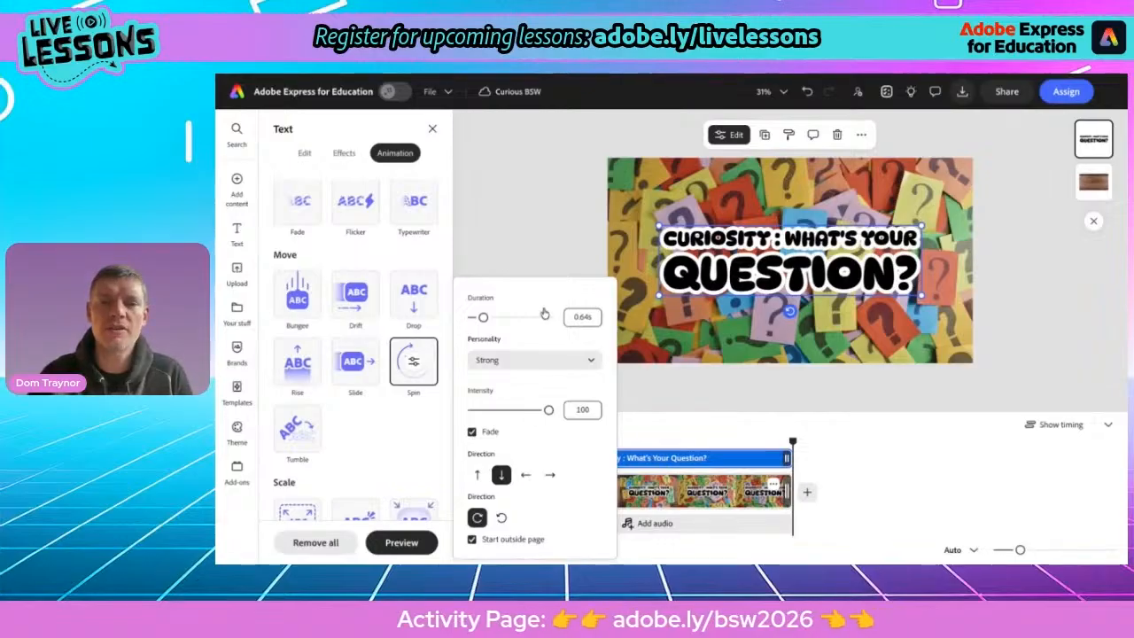
{"action": "left_click", "coordinate": [538, 258]}
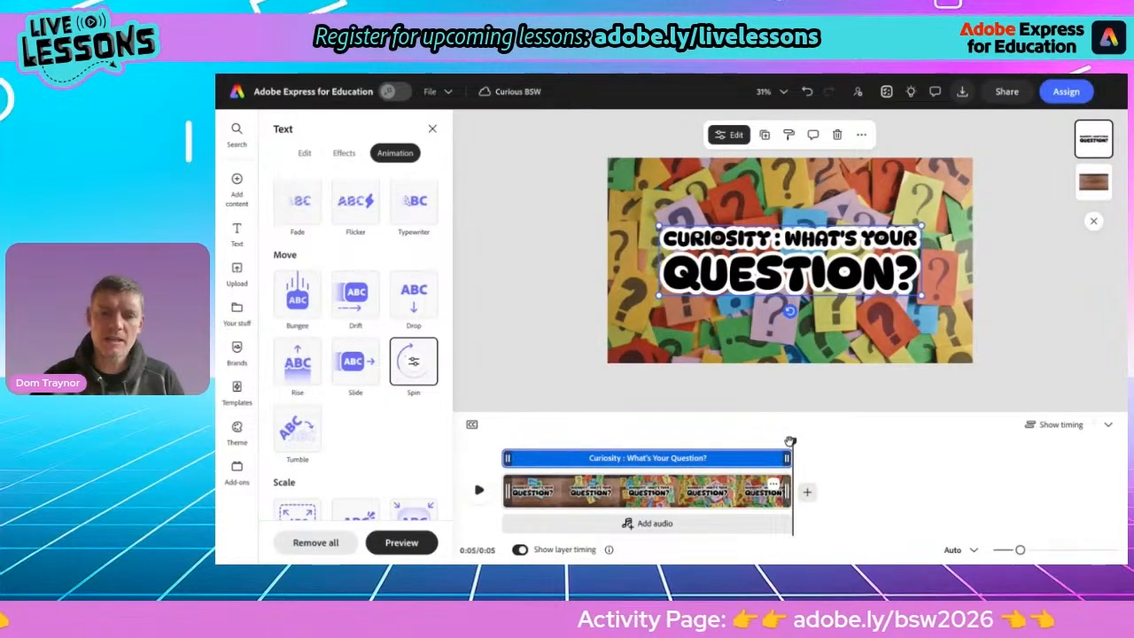
Record a voiceover from the start of the scene using the Razer Seiren Mini microphone, then play it back from the start
{"action": "left_click_drag", "start_coordinate": [791, 440], "coordinate": [500, 442]}
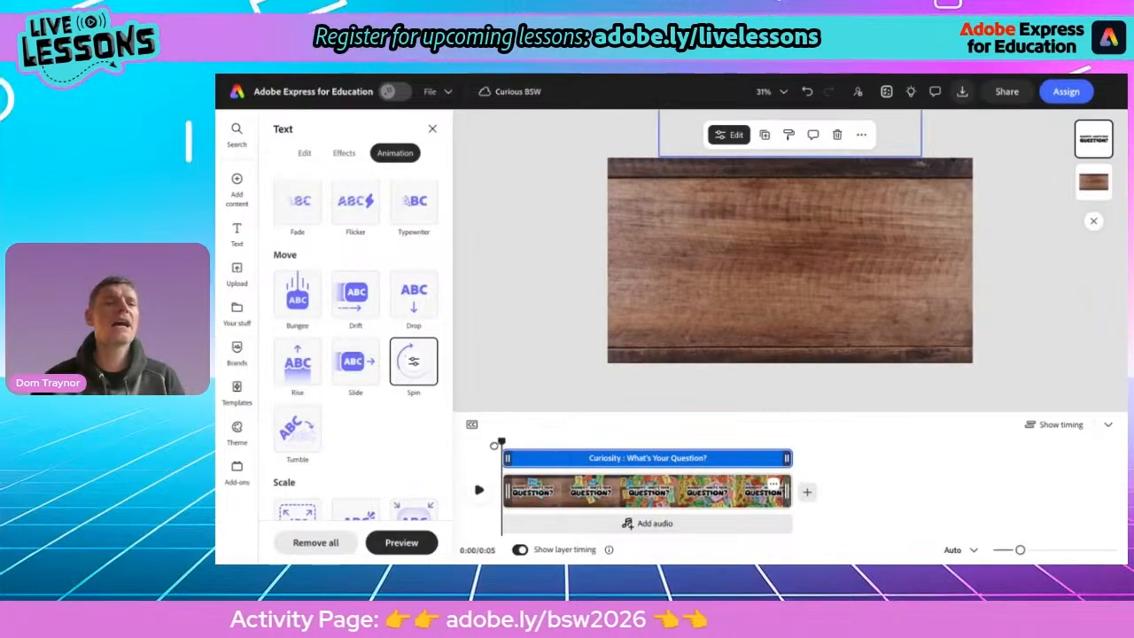
{"action": "left_click", "coordinate": [238, 182]}
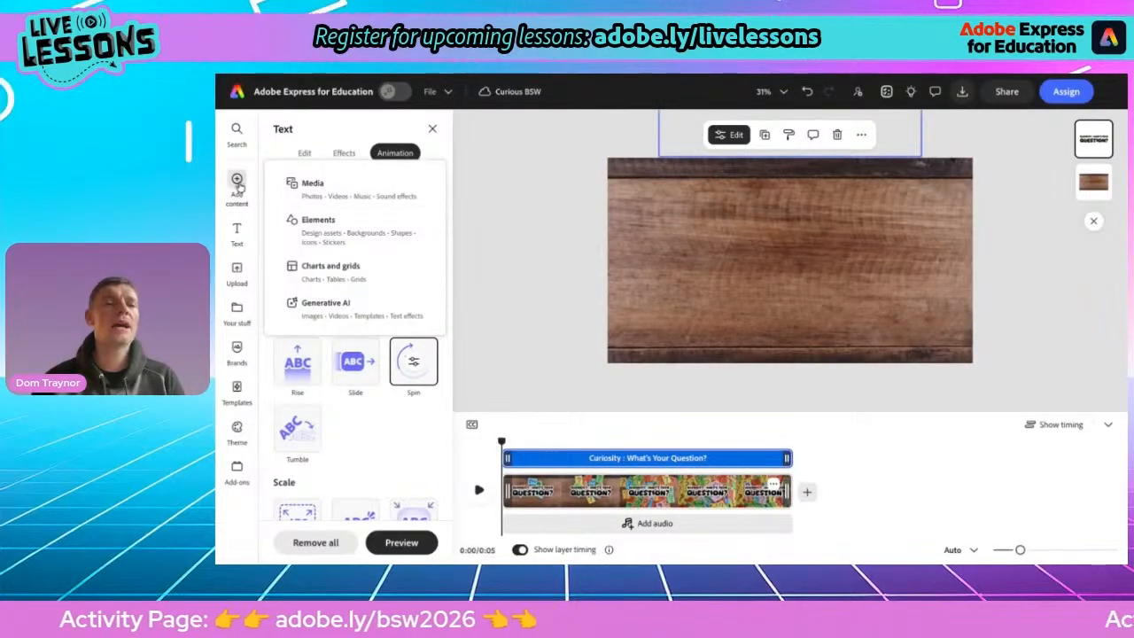
{"action": "left_click", "coordinate": [323, 191]}
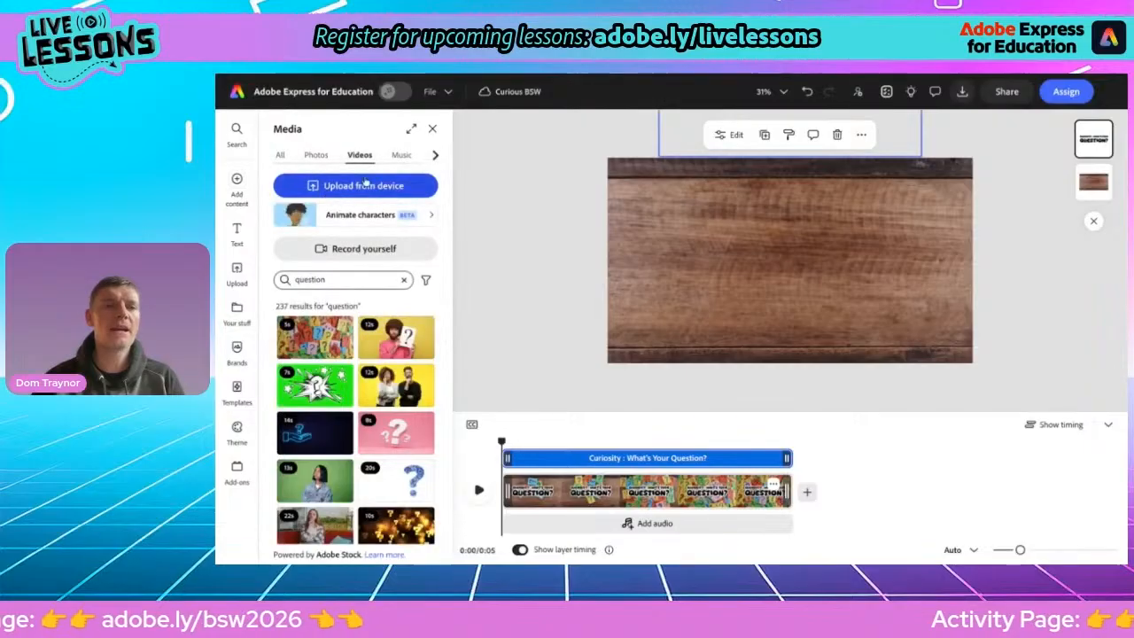
{"action": "left_click", "coordinate": [435, 155]}
{"action": "left_click", "coordinate": [407, 155]}
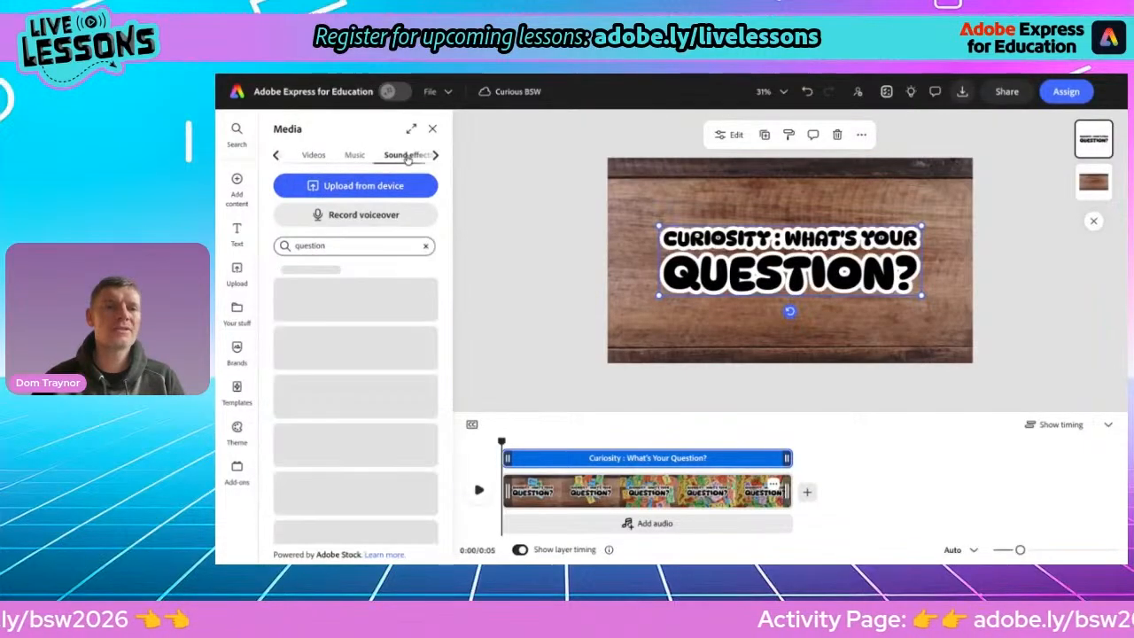
{"action": "left_click", "coordinate": [356, 215]}
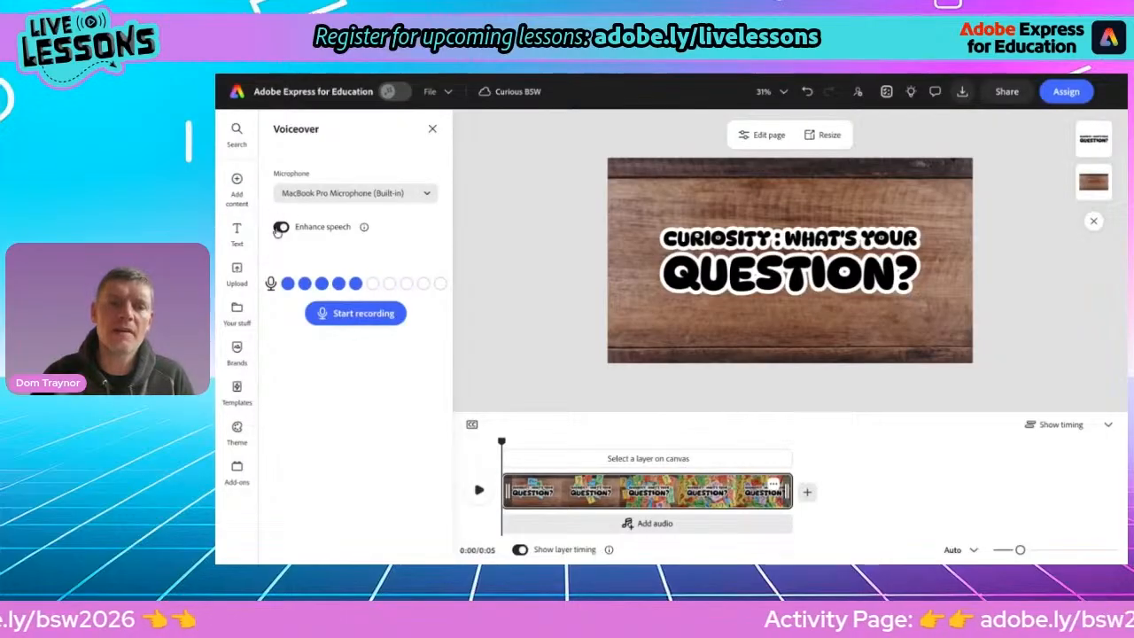
{"action": "left_click", "coordinate": [313, 194]}
{"action": "left_click", "coordinate": [319, 241]}
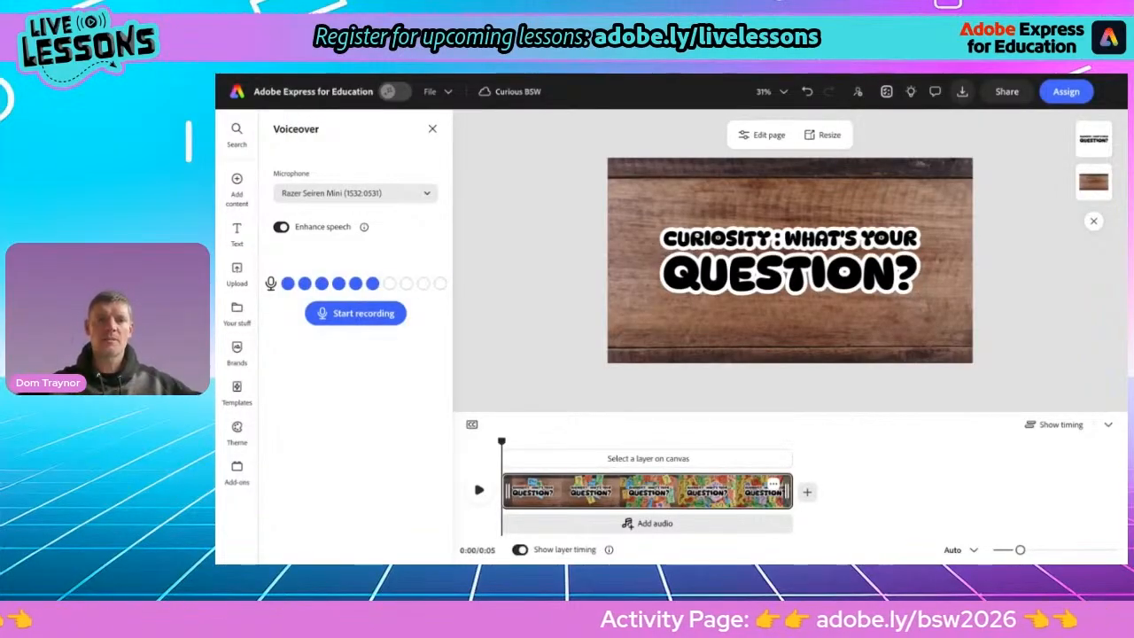
{"action": "left_click", "coordinate": [354, 314]}
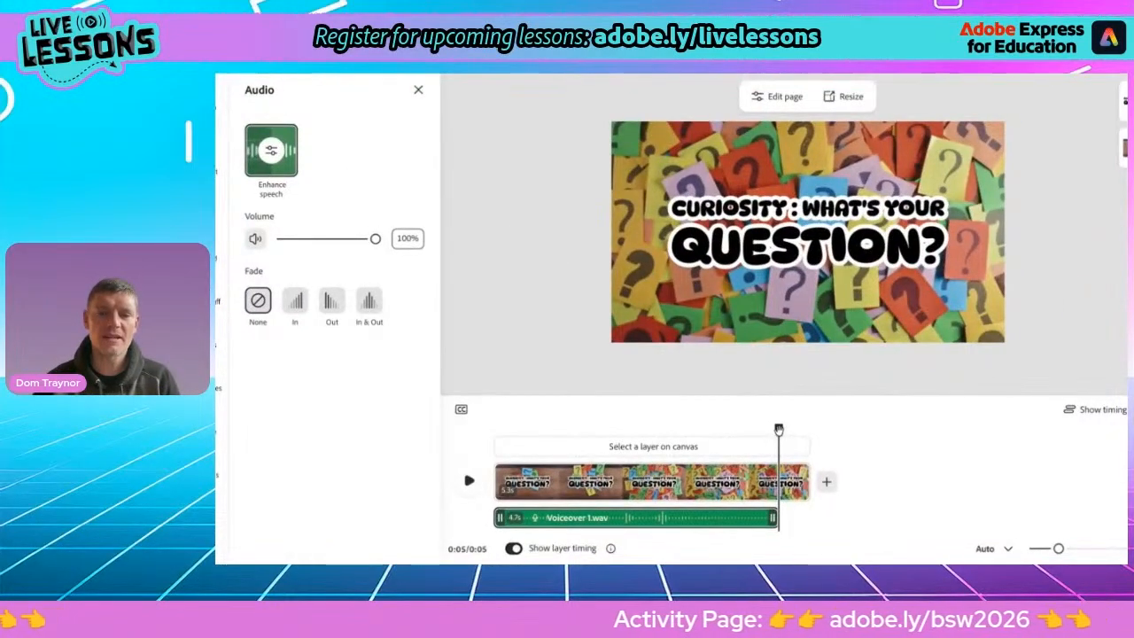
{"action": "left_click_drag", "start_coordinate": [777, 429], "coordinate": [494, 429]}
{"action": "left_click", "coordinate": [468, 480]}
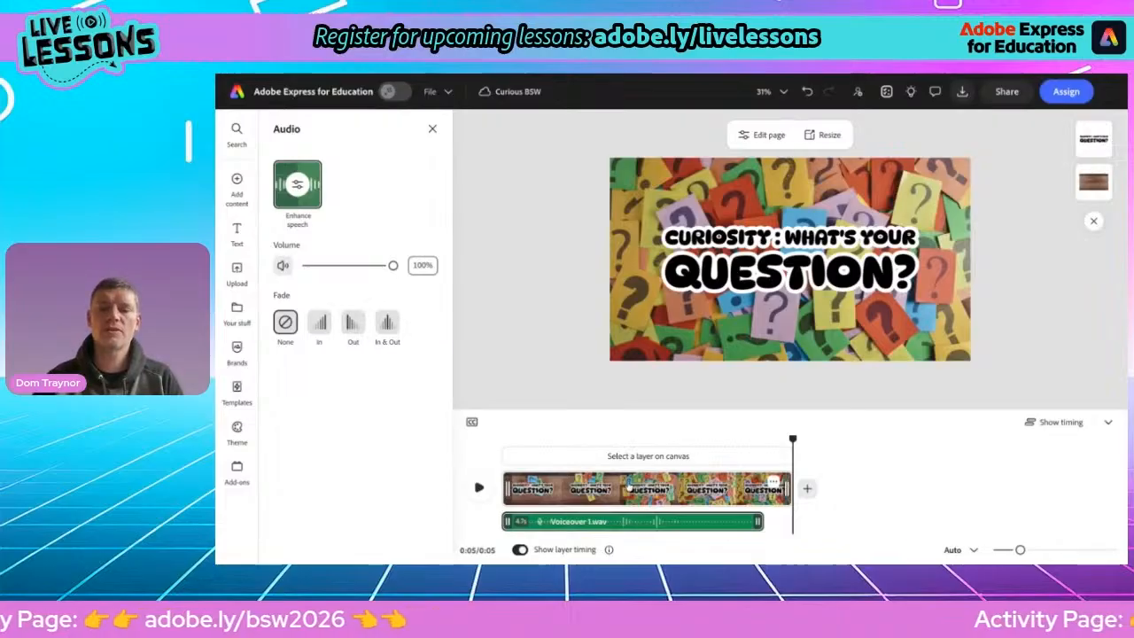
Add a blank scene after the first scene
{"action": "left_click", "coordinate": [806, 488]}
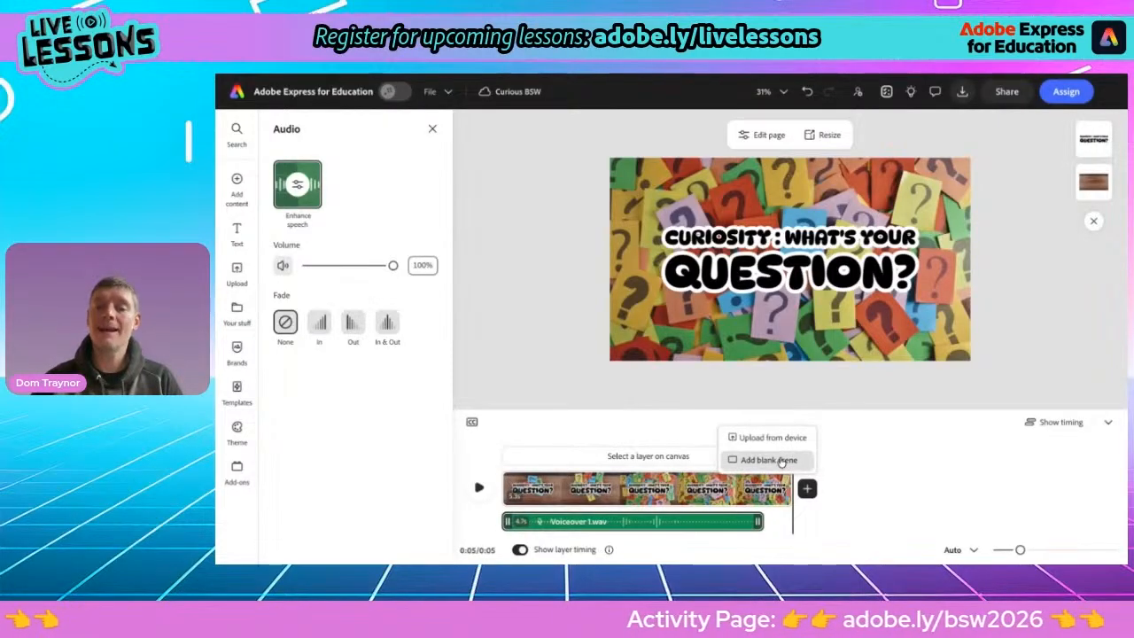
{"action": "left_click", "coordinate": [781, 462]}
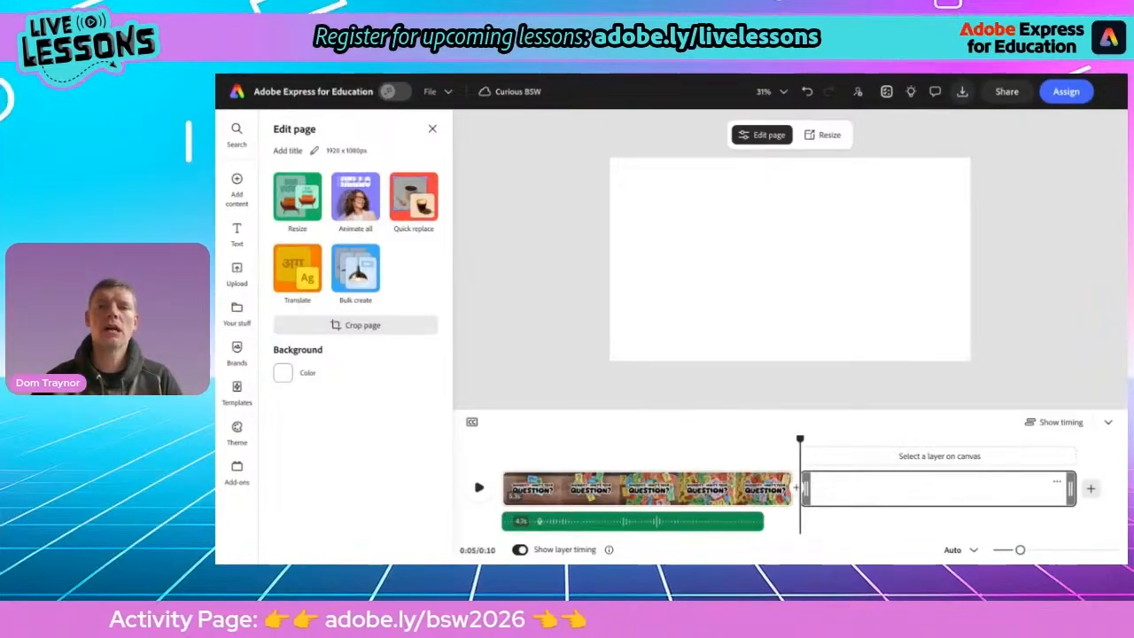
Switch to the activity page and copy the question "Why don't birds get electrocuted when they land on an electric wire?"
{"action": "key", "text": "ctrl+Tab"}
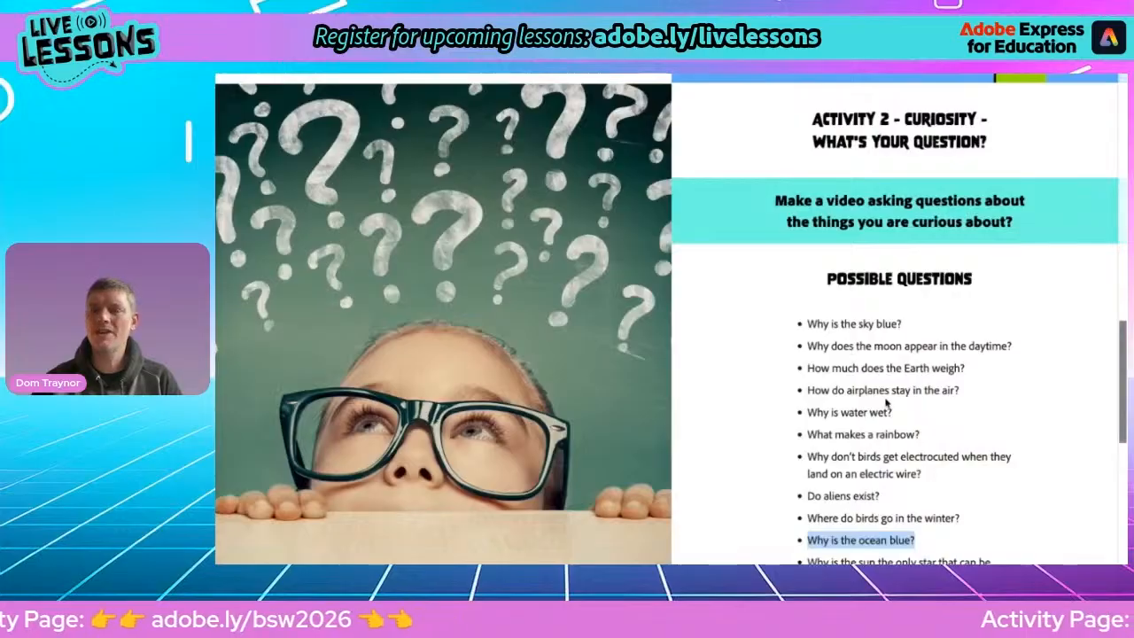
{"action": "scroll", "coordinate": [885, 403], "scroll_direction": "down", "scroll_amount": 3}
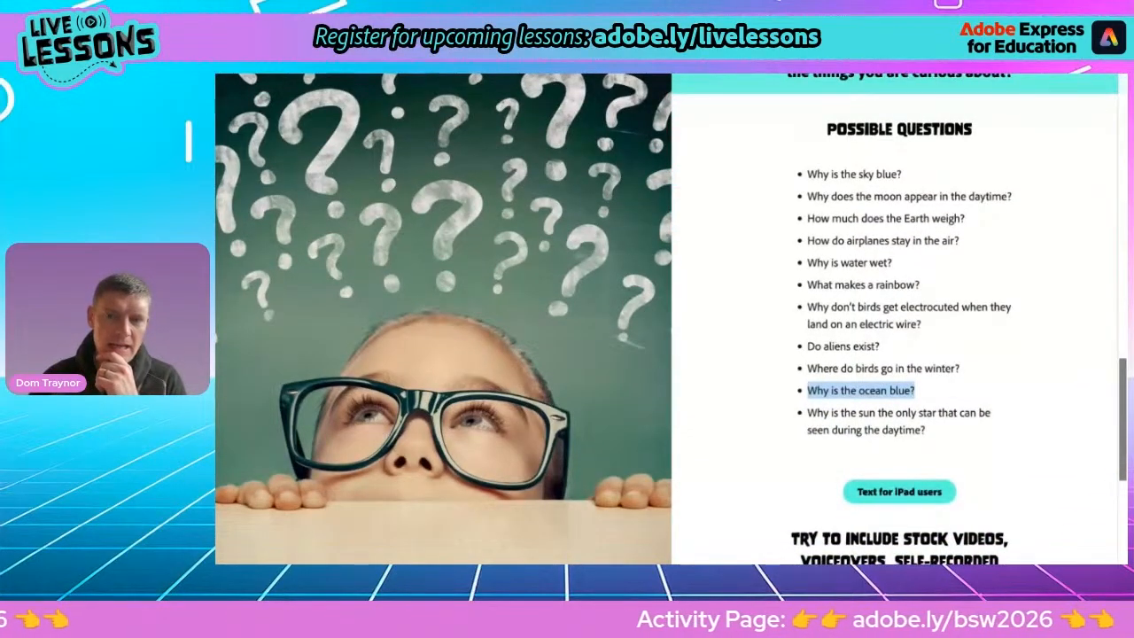
{"action": "left_click_drag", "start_coordinate": [809, 308], "coordinate": [929, 326]}
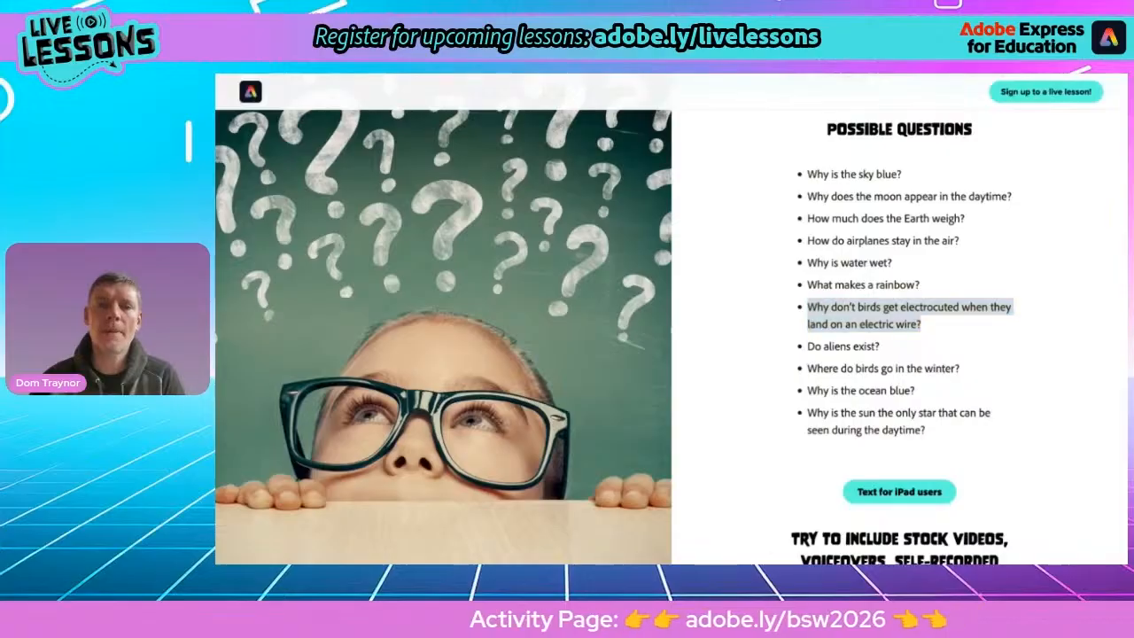
{"action": "key", "text": "ctrl+Tab"}
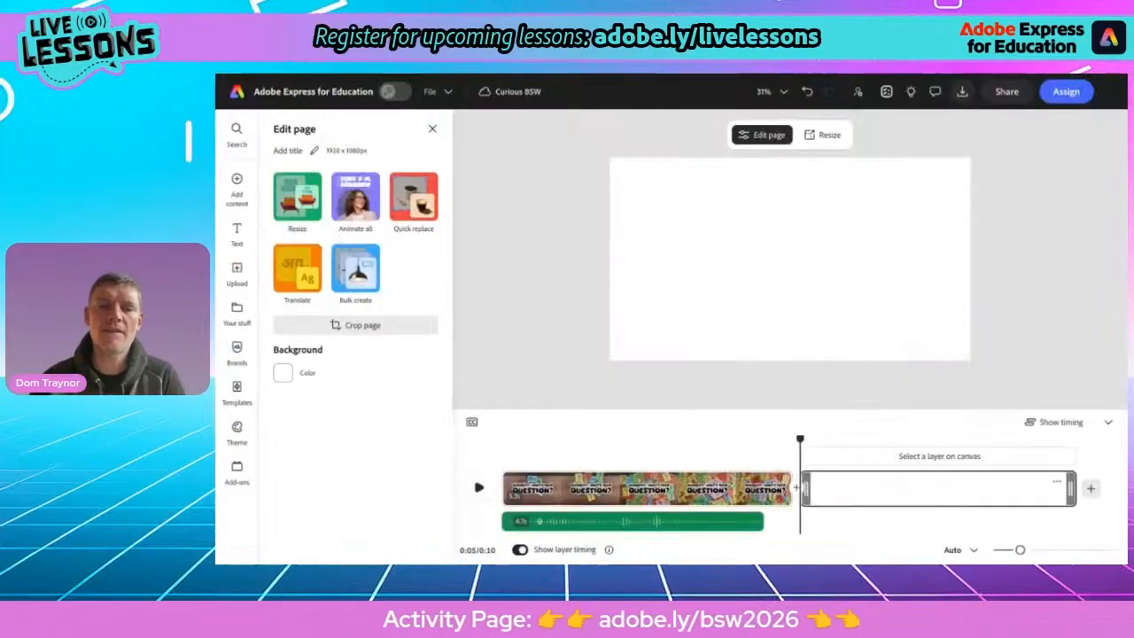
Copy the title text box from the first scene and paste it into the blank second scene
{"action": "left_click", "coordinate": [647, 497]}
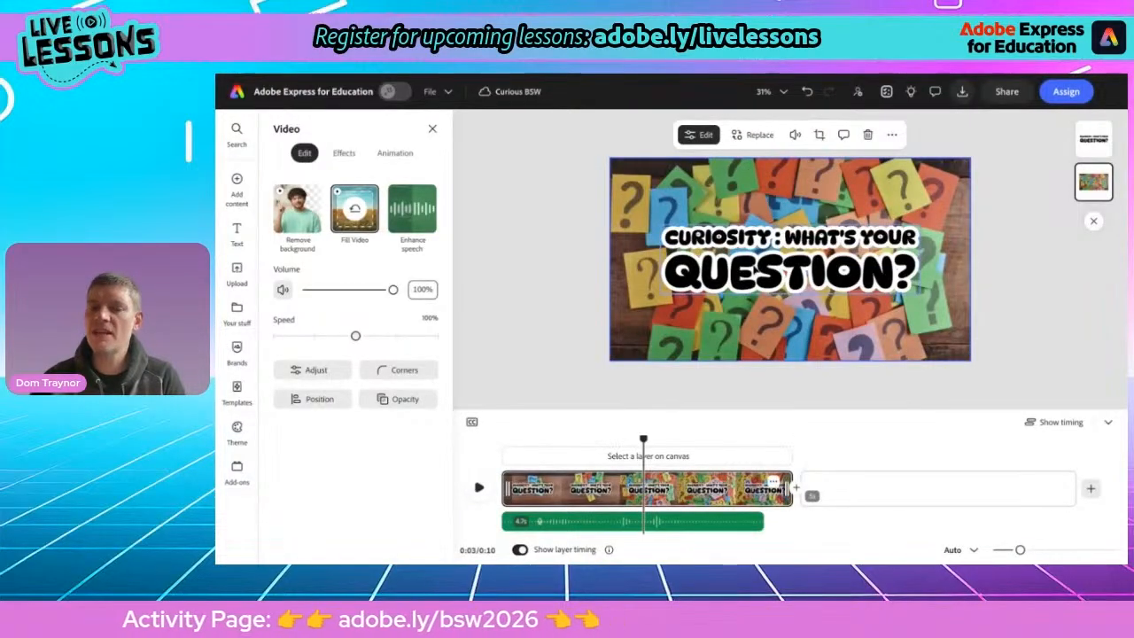
{"action": "left_click", "coordinate": [644, 455]}
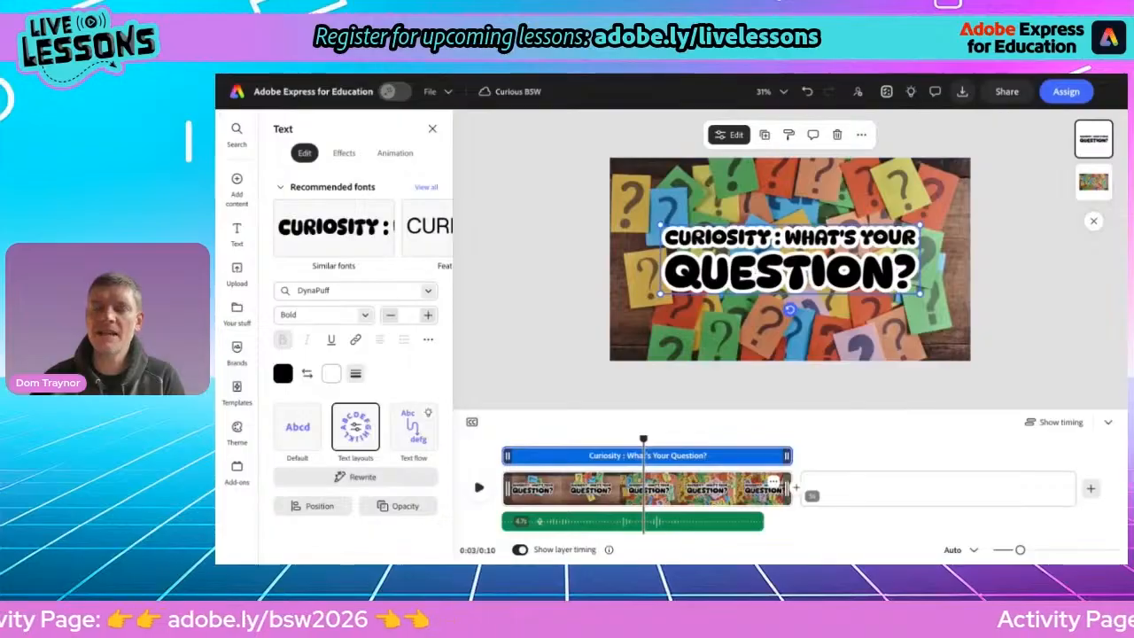
{"action": "left_click", "coordinate": [861, 133]}
{"action": "left_click", "coordinate": [875, 170]}
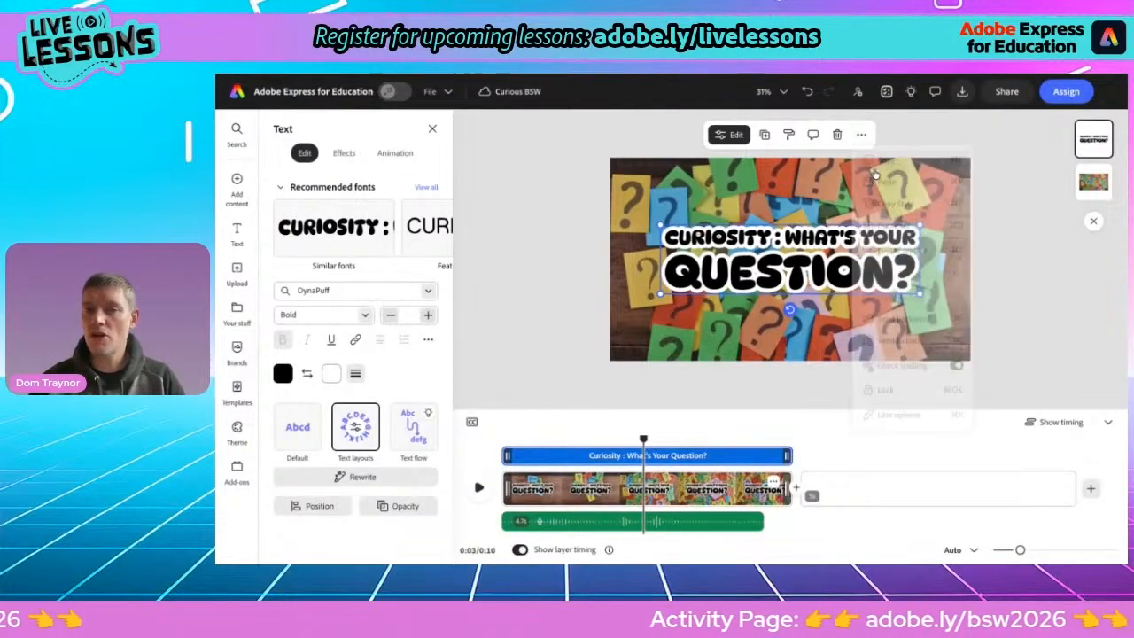
{"action": "left_click", "coordinate": [831, 489]}
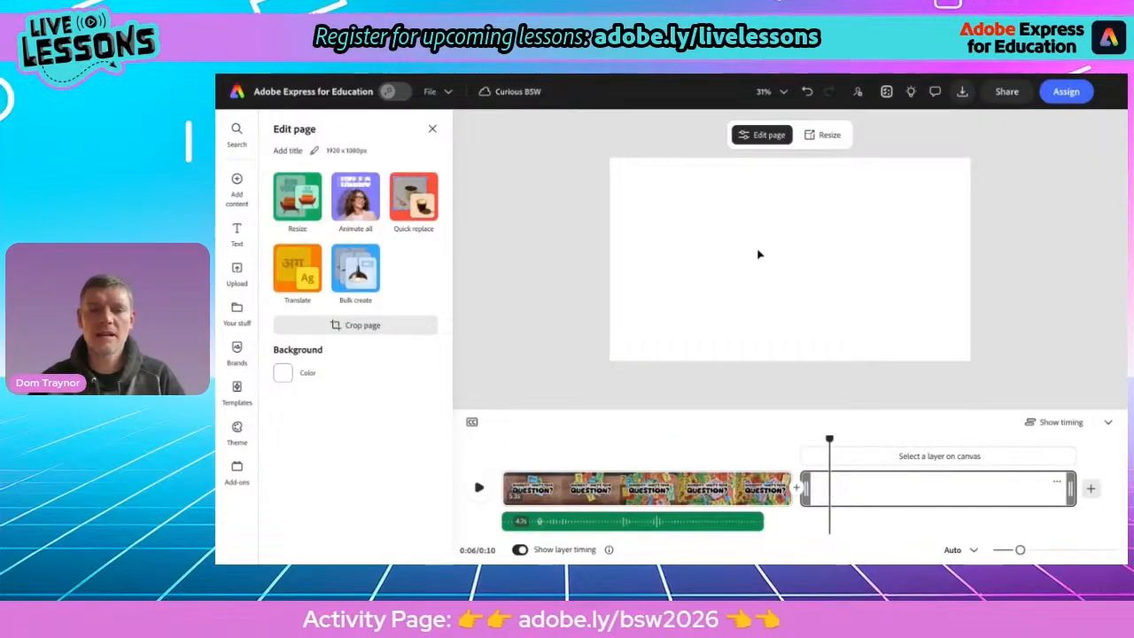
{"action": "right_click", "coordinate": [562, 265]}
{"action": "left_click", "coordinate": [580, 302]}
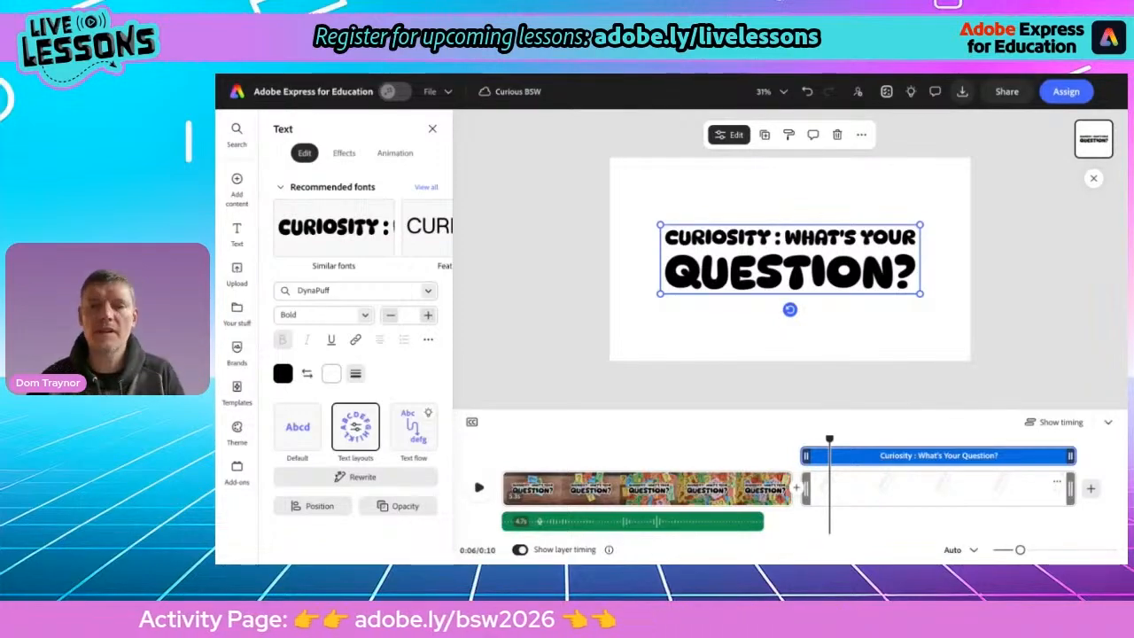
Replace the pasted title's text in the second scene with the copied question about birds on electric wires
{"action": "double_click", "coordinate": [791, 271]}
{"action": "left_click", "coordinate": [915, 272]}
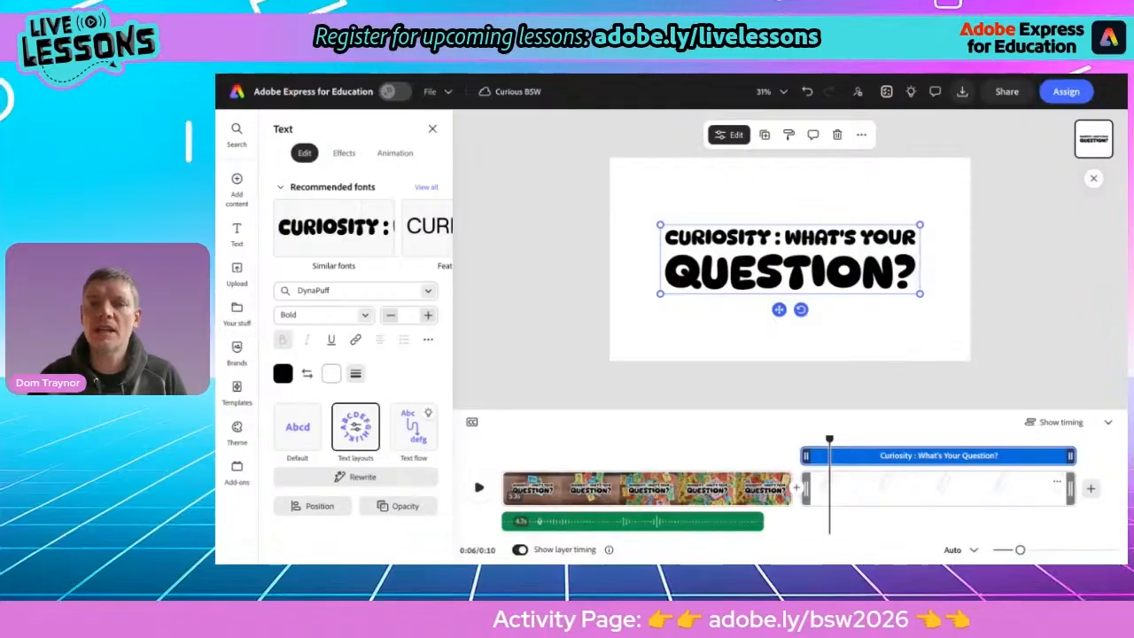
{"action": "triple_click", "coordinate": [737, 234]}
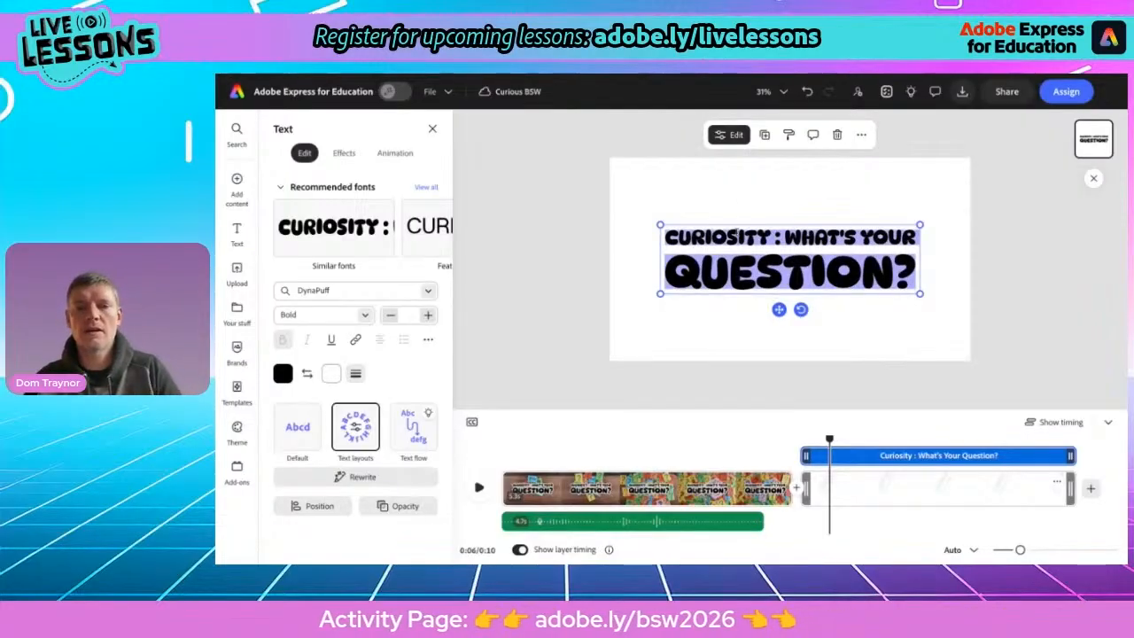
{"action": "key", "text": "ctrl+v"}
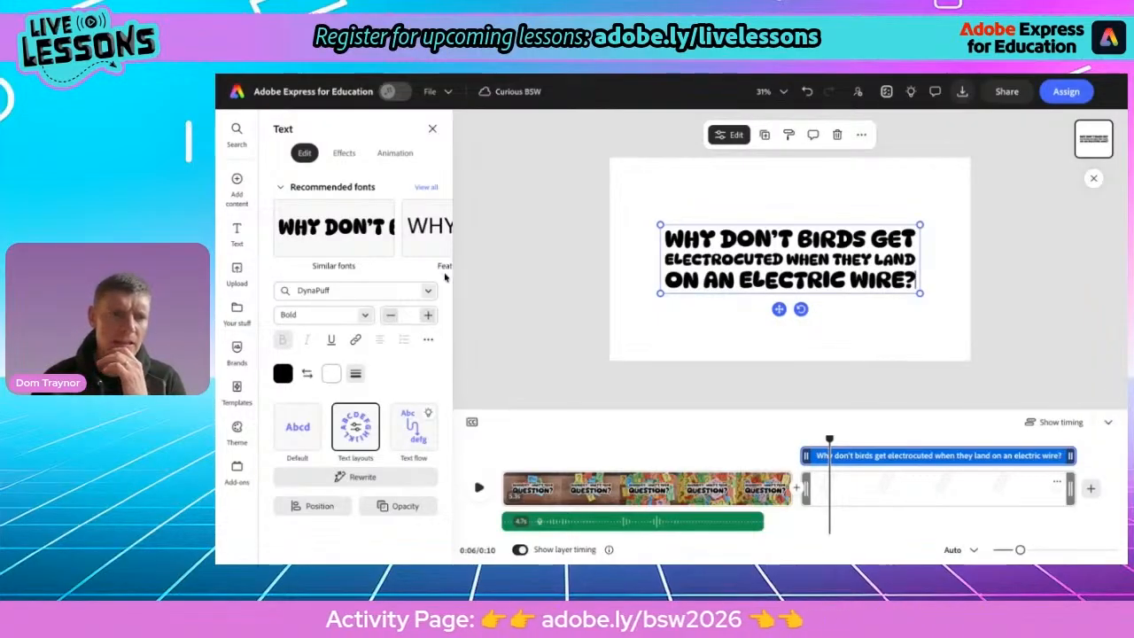
Search the stock videos for "birds wire" and add the first birds-on-a-wire clip to the second scene
{"action": "mouse_move", "coordinate": [229, 188]}
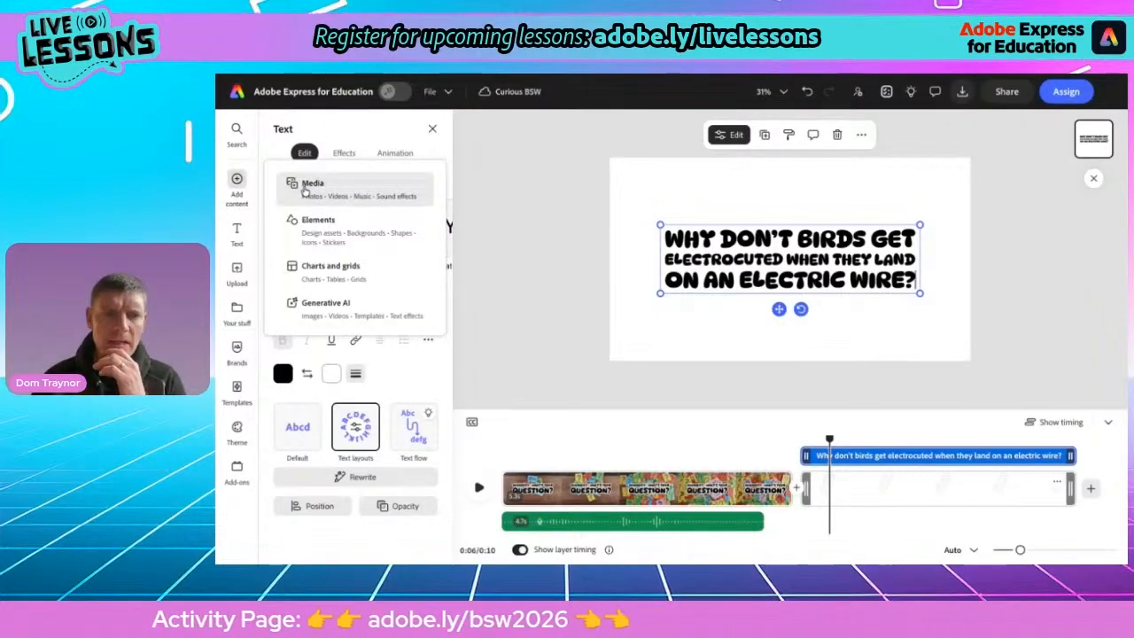
{"action": "left_click", "coordinate": [303, 186]}
{"action": "left_click", "coordinate": [313, 154]}
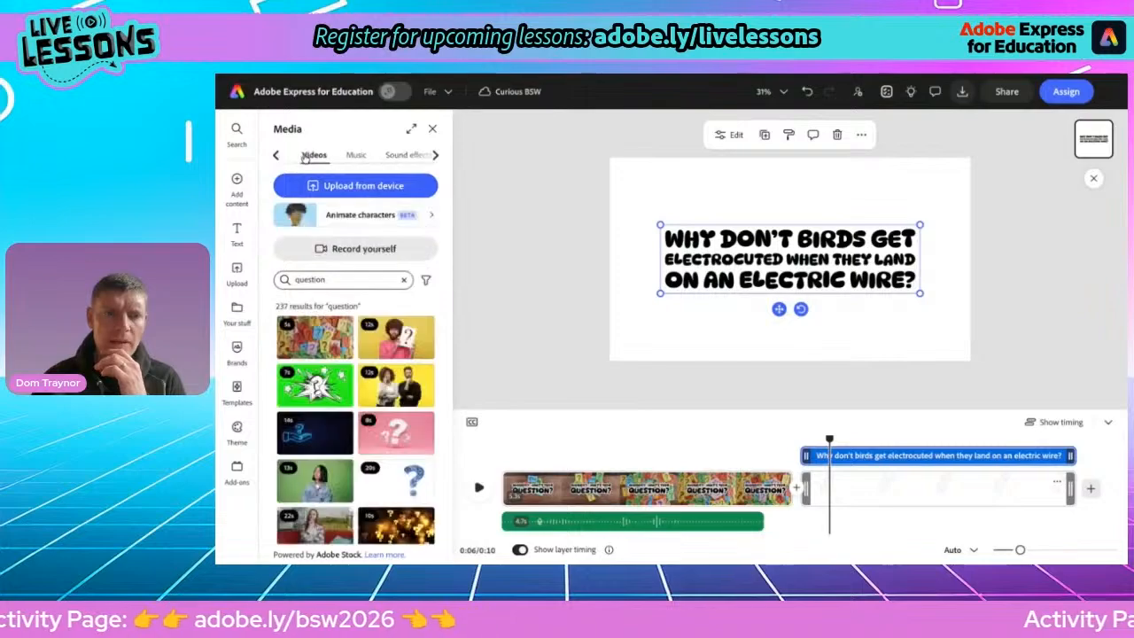
{"action": "left_click", "coordinate": [318, 278]}
{"action": "type", "text": "bi"}
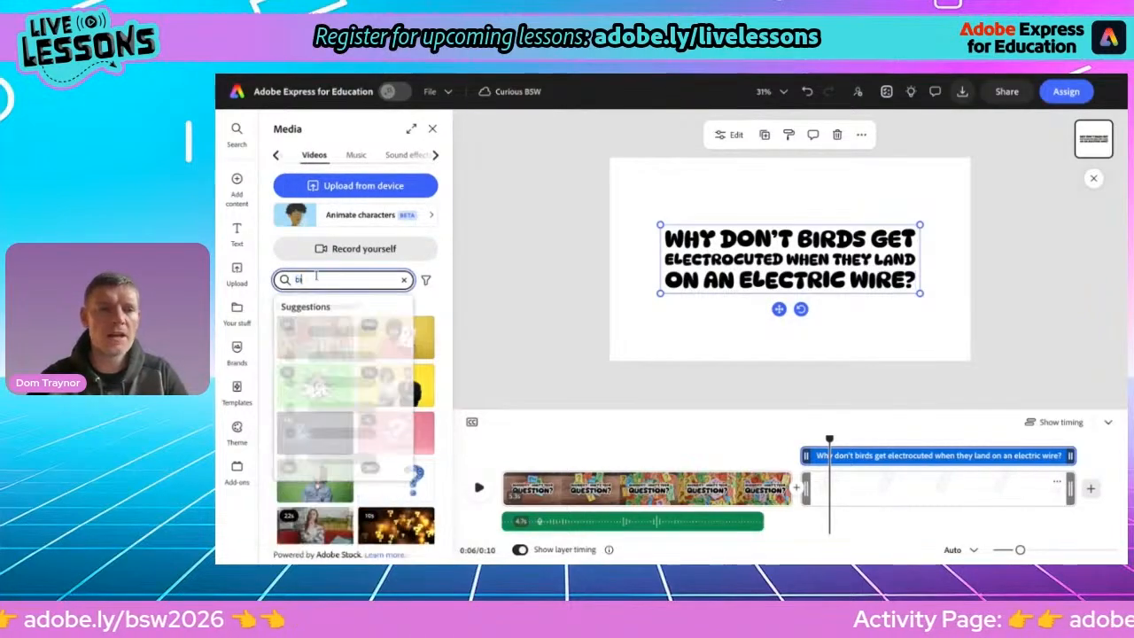
{"action": "type", "text": "rds wire"}
{"action": "key", "text": "Return"}
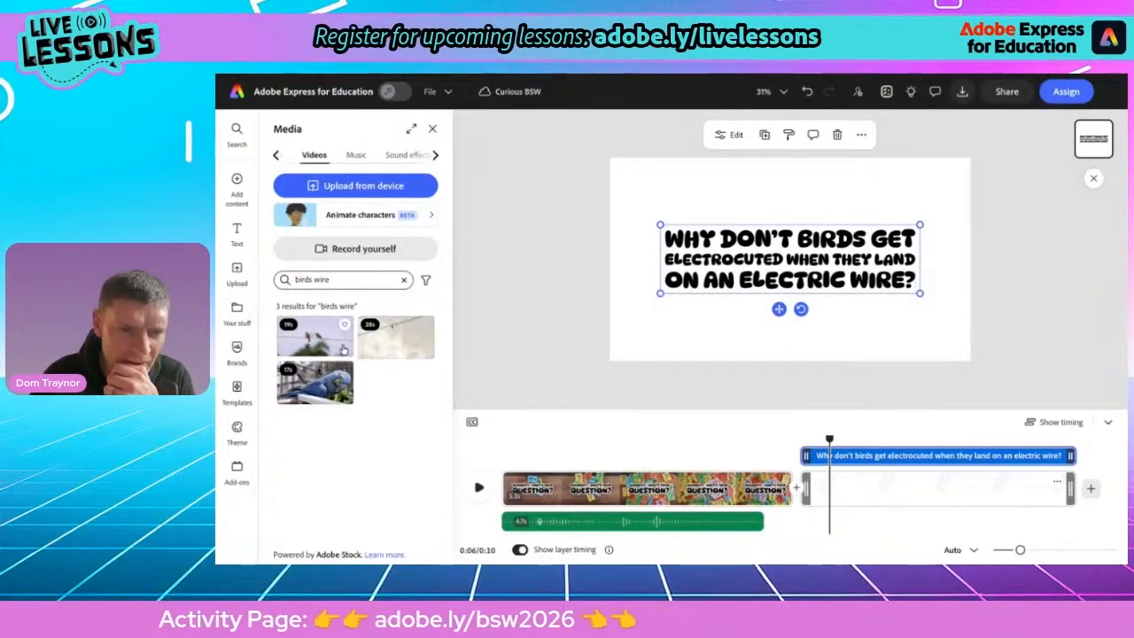
{"action": "left_click", "coordinate": [315, 345]}
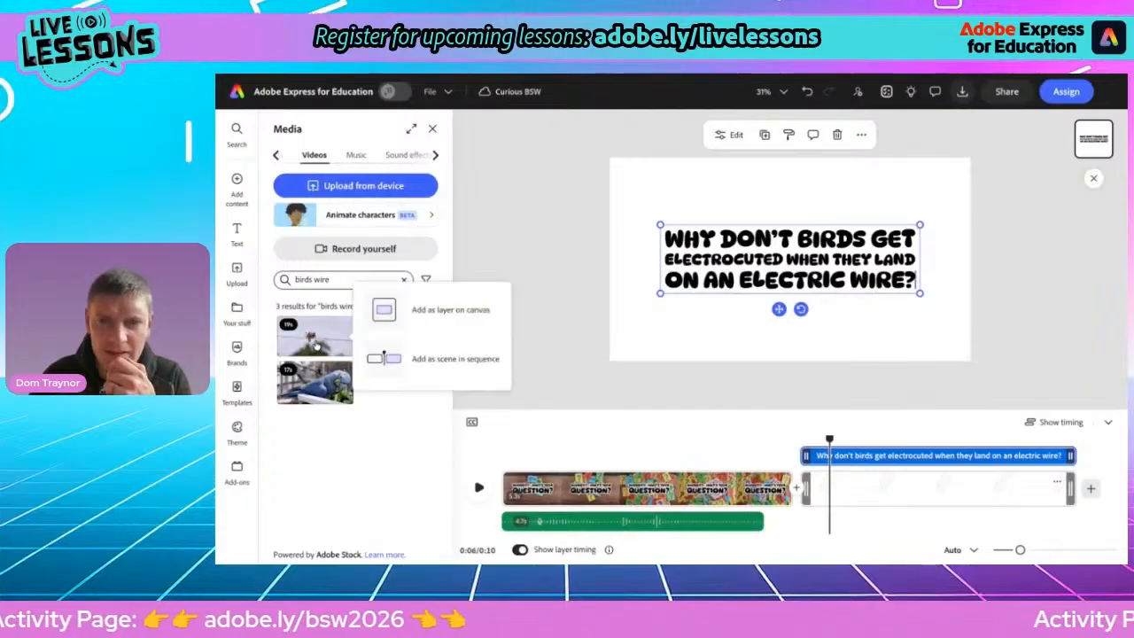
{"action": "left_click", "coordinate": [410, 328]}
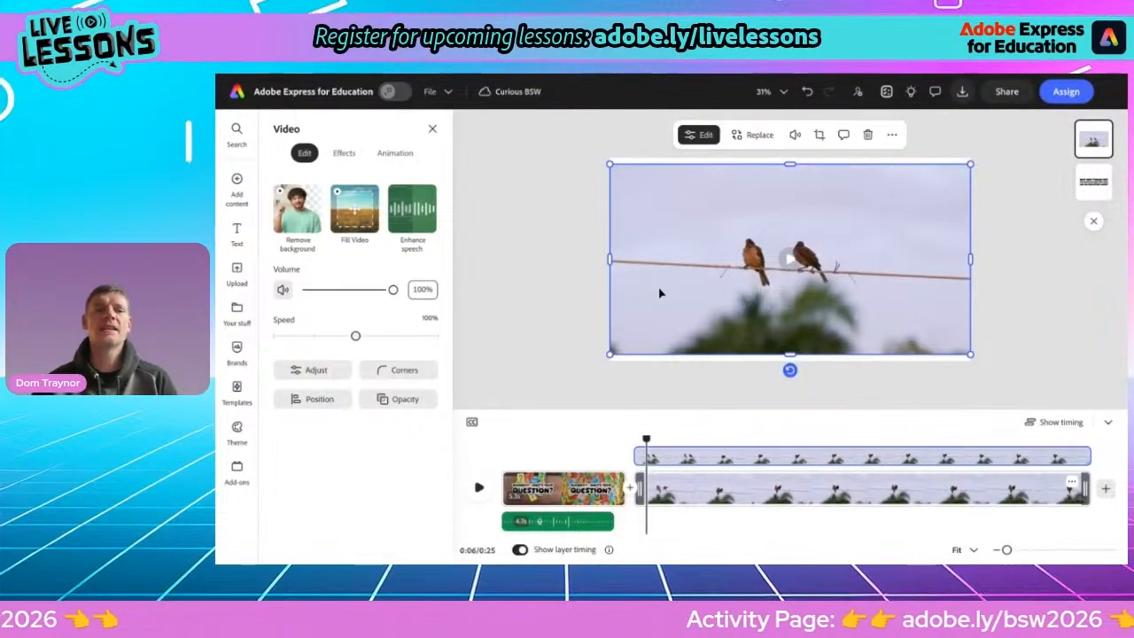
Make the bird video fill the scene and move it behind the question text
{"action": "left_click", "coordinate": [355, 214]}
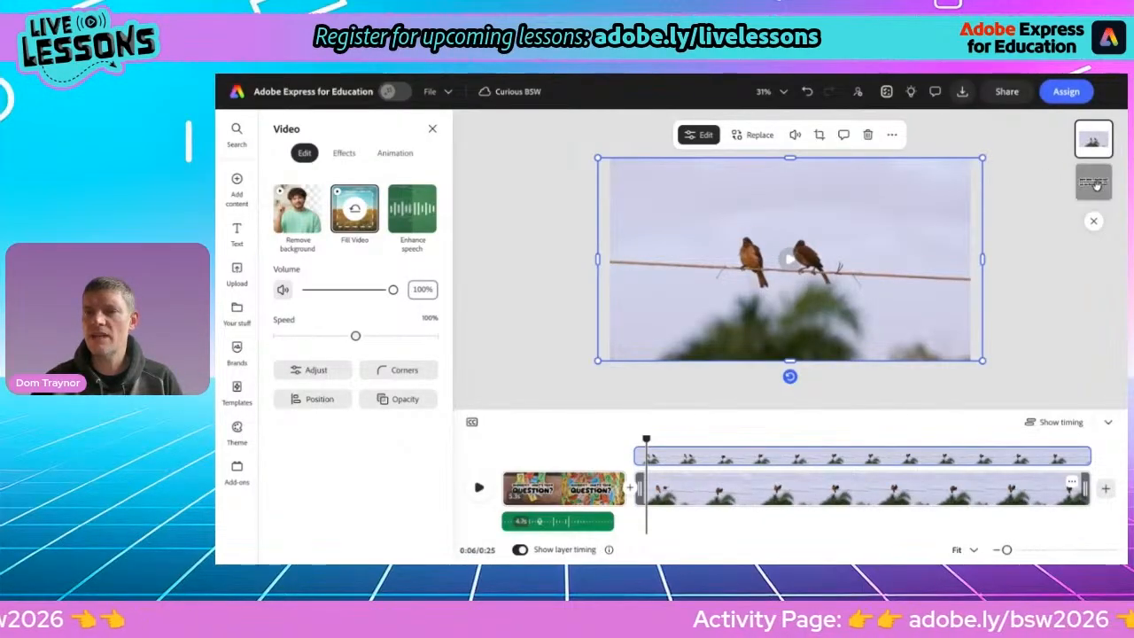
{"action": "left_click_drag", "start_coordinate": [1095, 186], "coordinate": [1093, 184]}
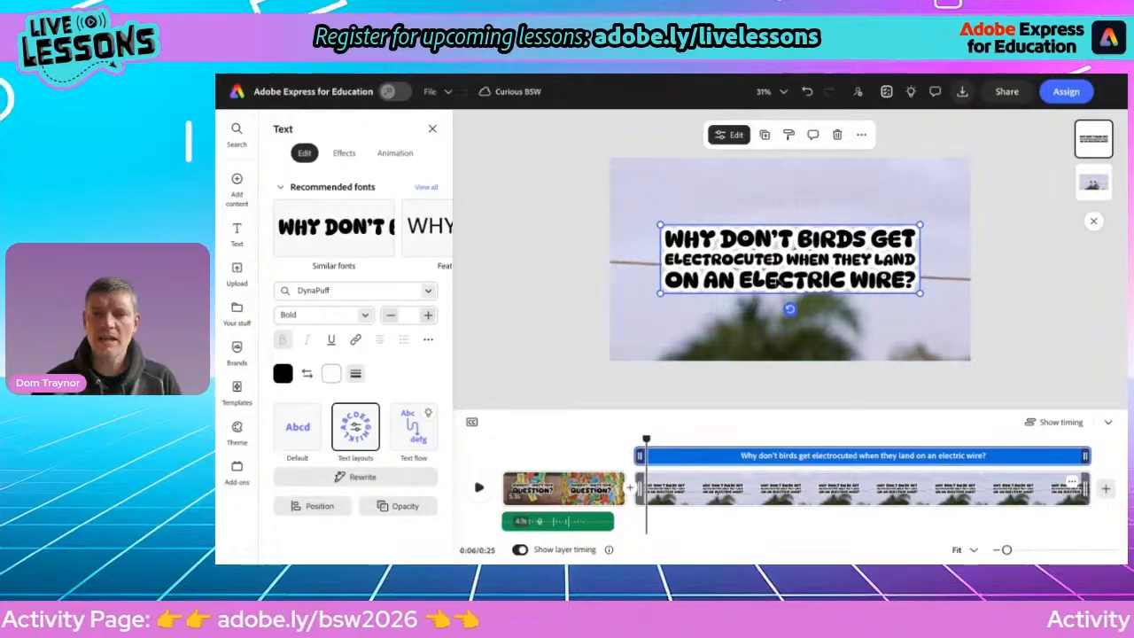
Move the question text to the bottom of the scene and widen it into two lines across the frame
{"action": "left_click_drag", "start_coordinate": [771, 282], "coordinate": [774, 336]}
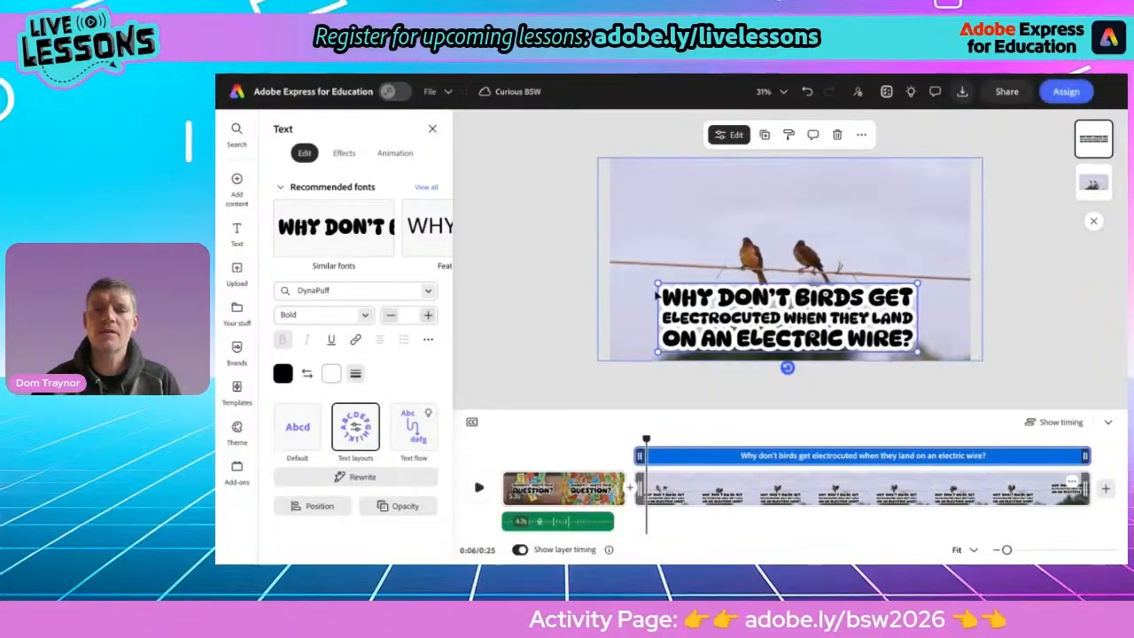
{"action": "left_click_drag", "start_coordinate": [658, 285], "coordinate": [628, 310]}
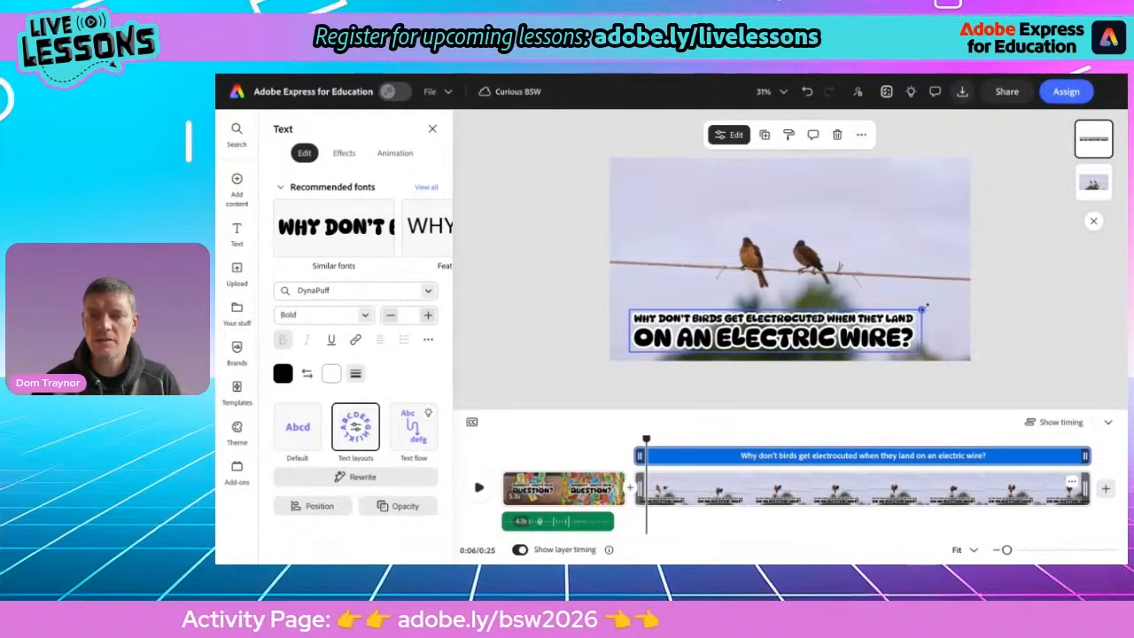
{"action": "left_click_drag", "start_coordinate": [922, 308], "coordinate": [962, 304]}
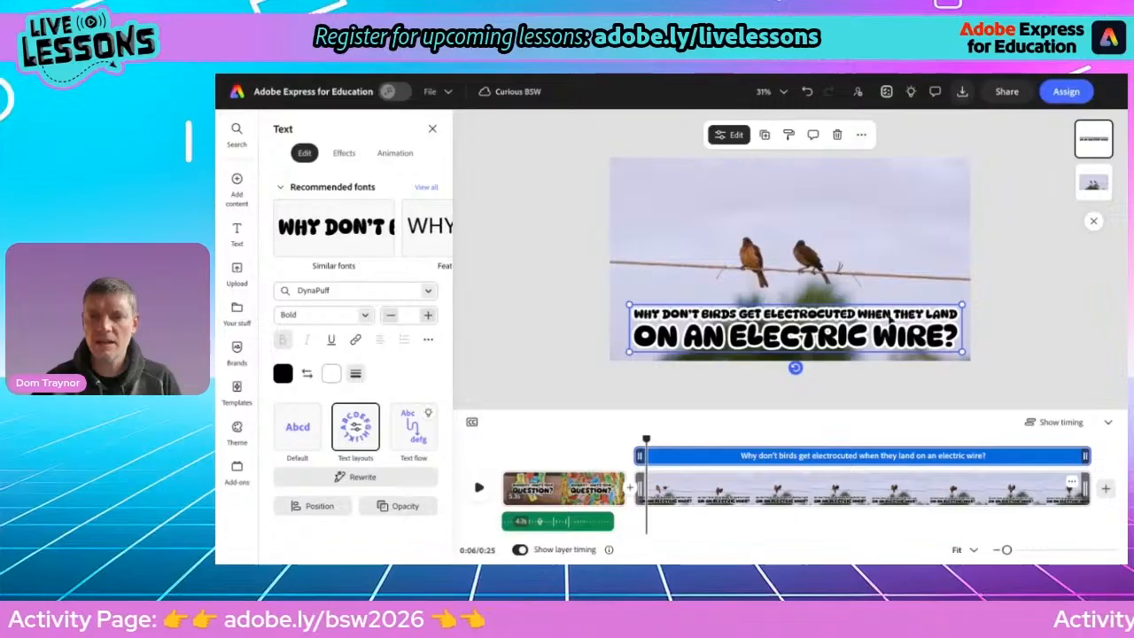
{"action": "left_click_drag", "start_coordinate": [863, 331], "coordinate": [857, 324]}
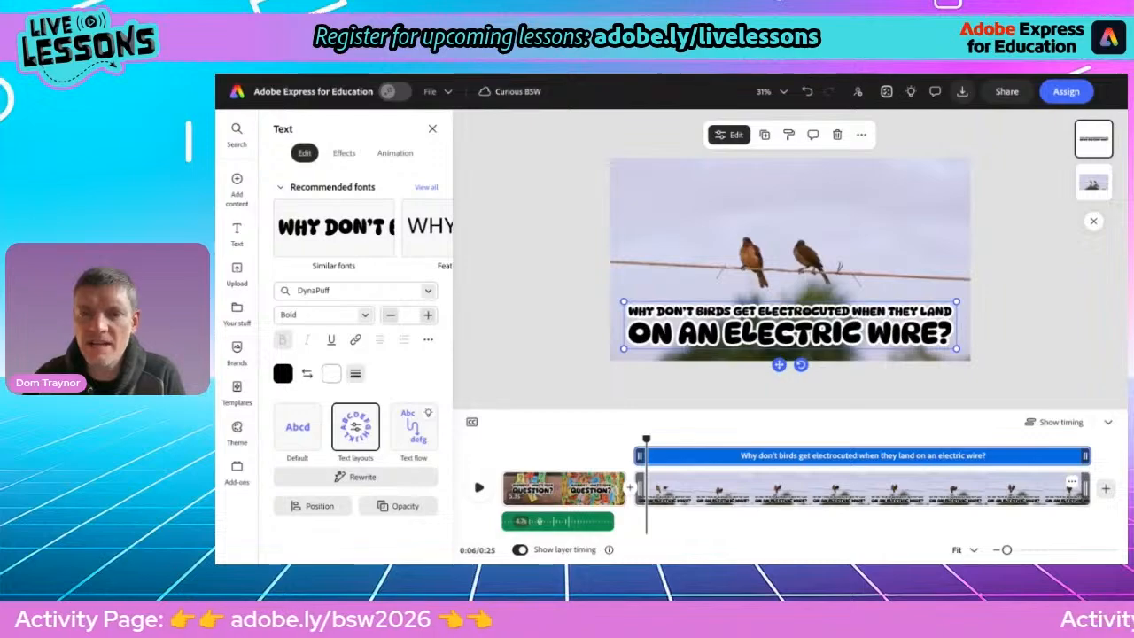
{"action": "left_click_drag", "start_coordinate": [956, 349], "coordinate": [956, 343]}
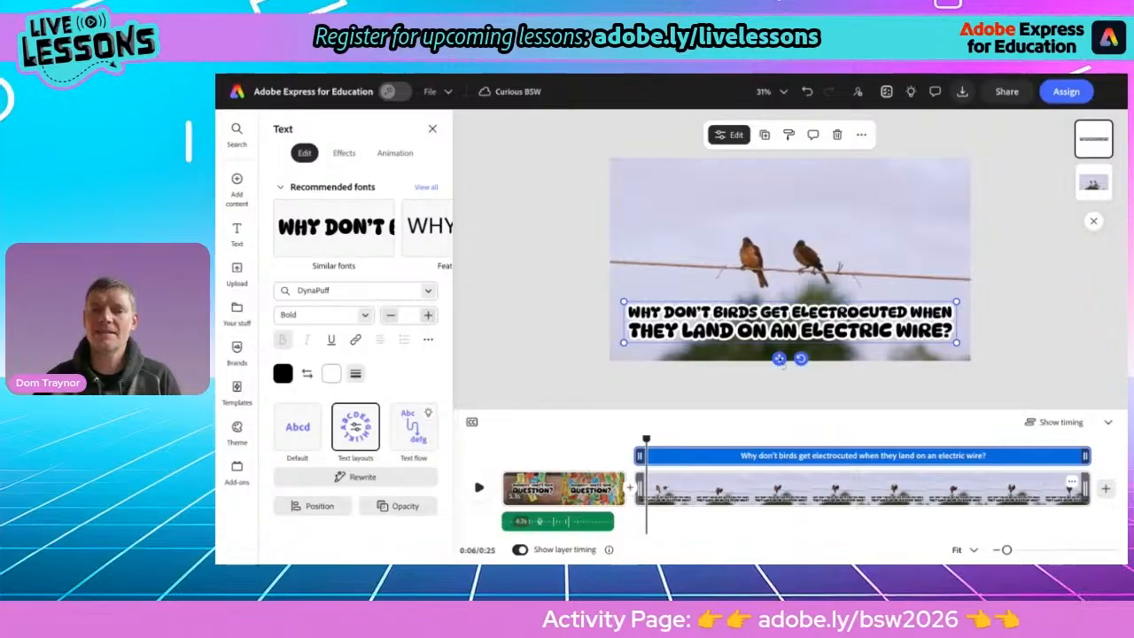
{"action": "left_click_drag", "start_coordinate": [778, 358], "coordinate": [778, 365]}
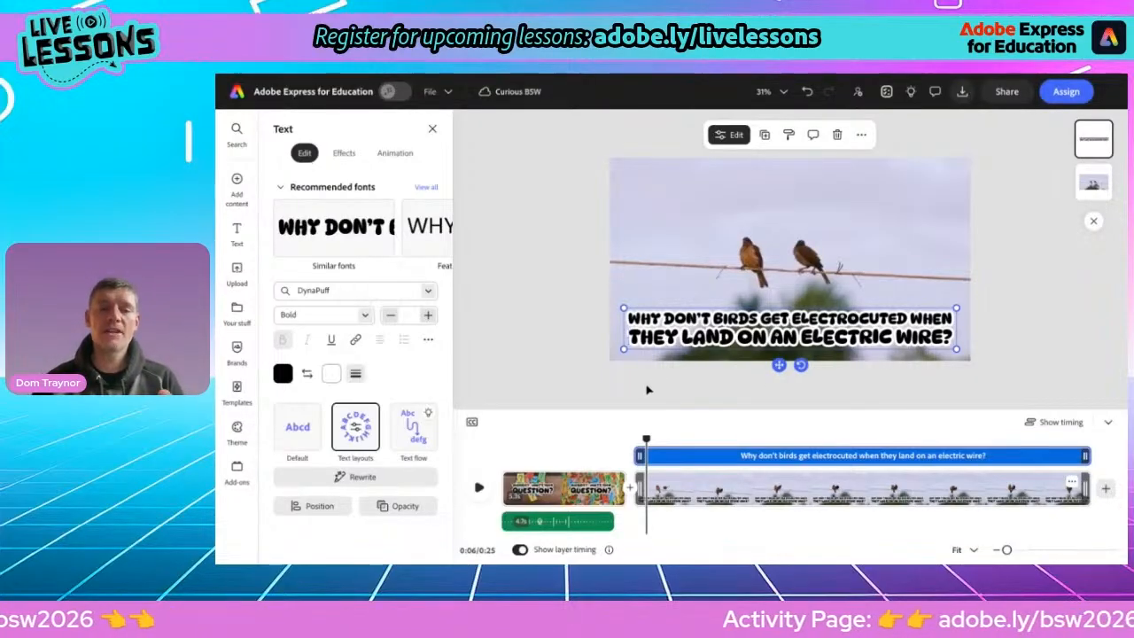
Play the video from the first scene to preview it
{"action": "left_click", "coordinate": [550, 490]}
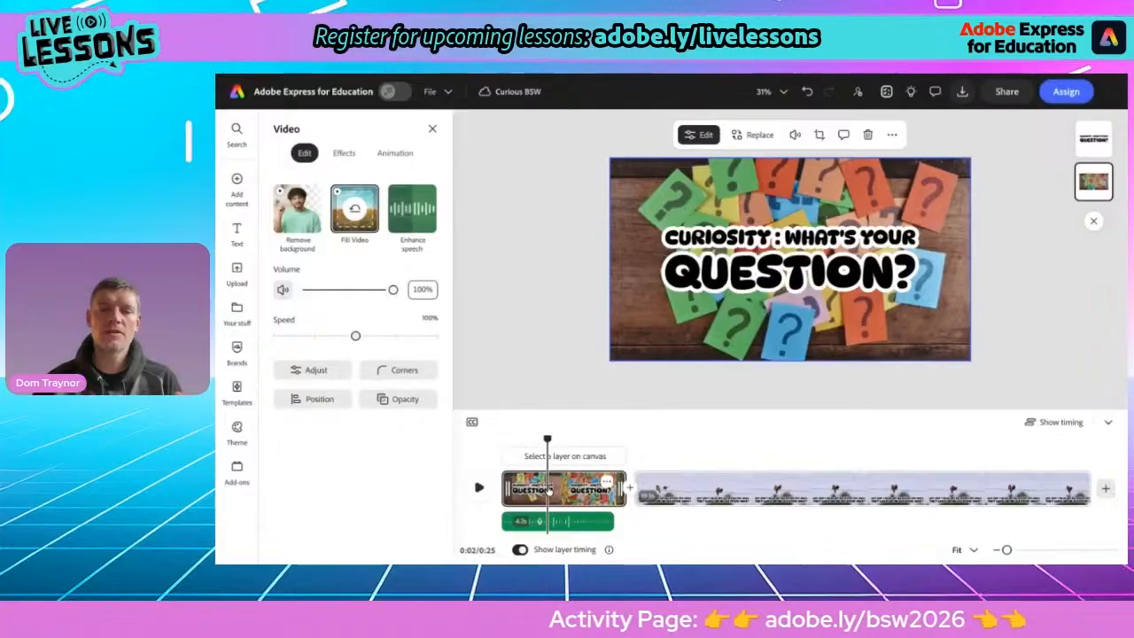
{"action": "left_click", "coordinate": [478, 489]}
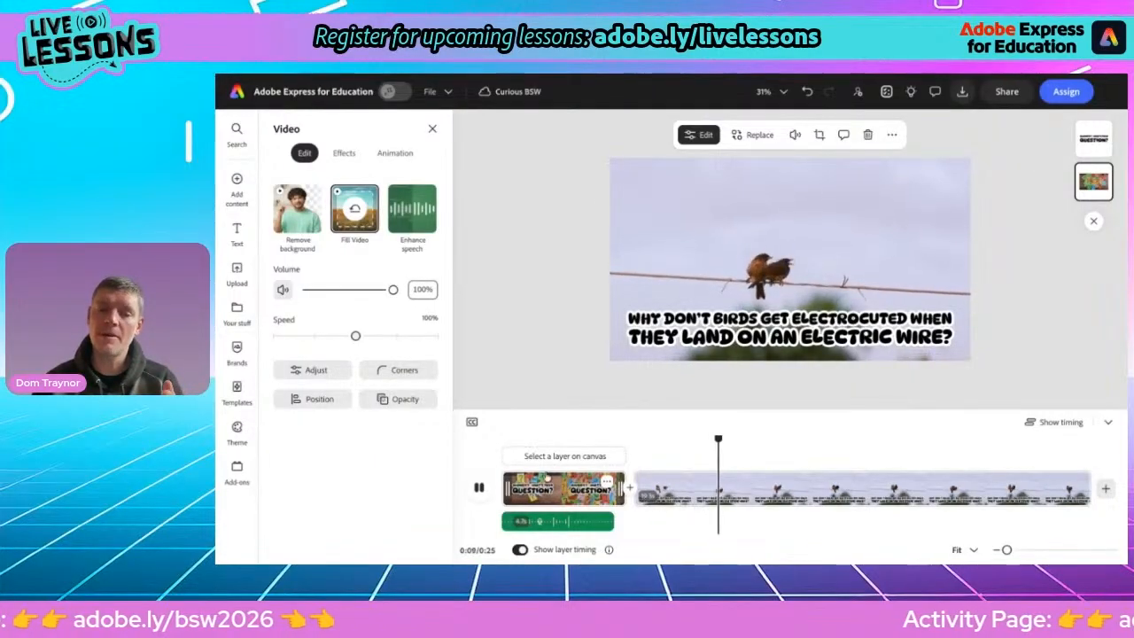
{"action": "left_click", "coordinate": [484, 489]}
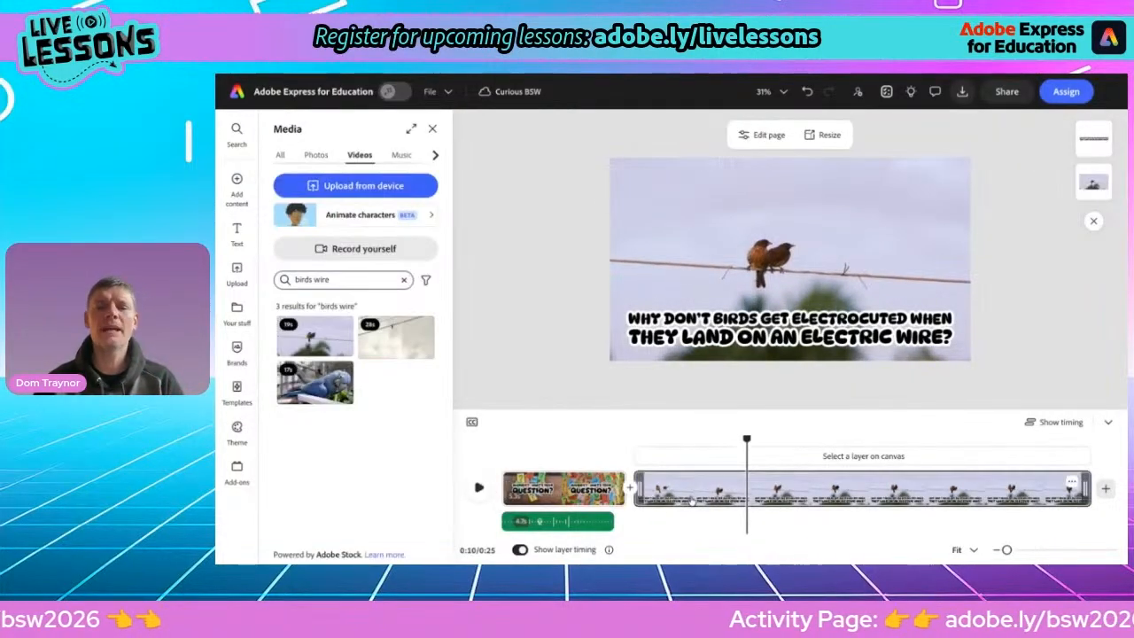
Give the question text a Bungee entrance animation set to start outside the page
{"action": "left_click", "coordinate": [712, 498]}
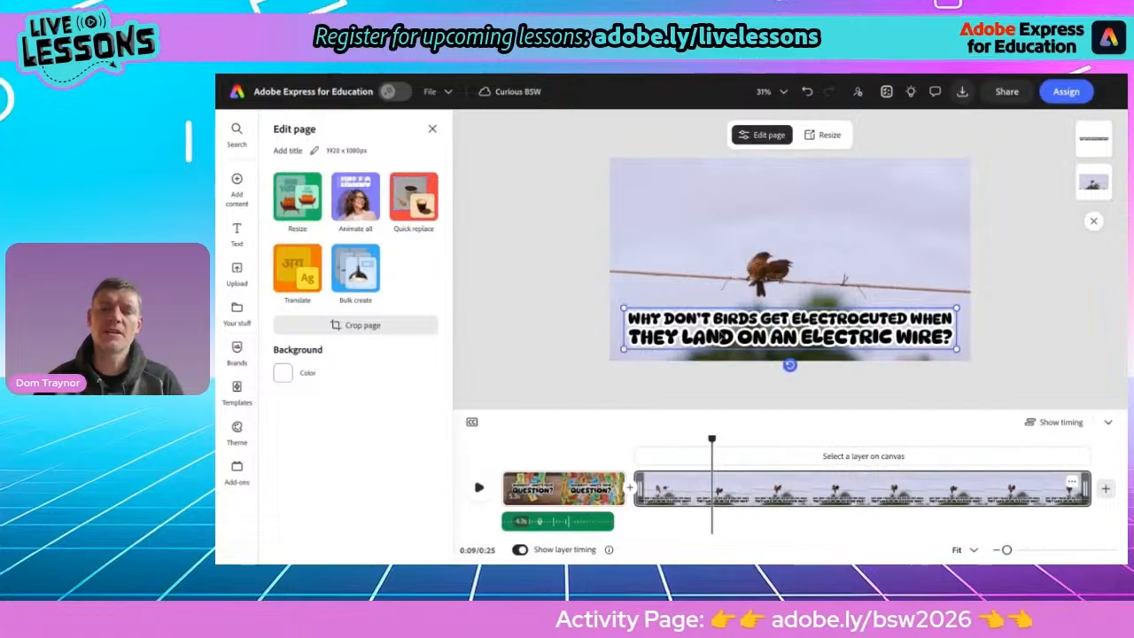
{"action": "left_click", "coordinate": [790, 350]}
{"action": "left_click", "coordinate": [395, 153]}
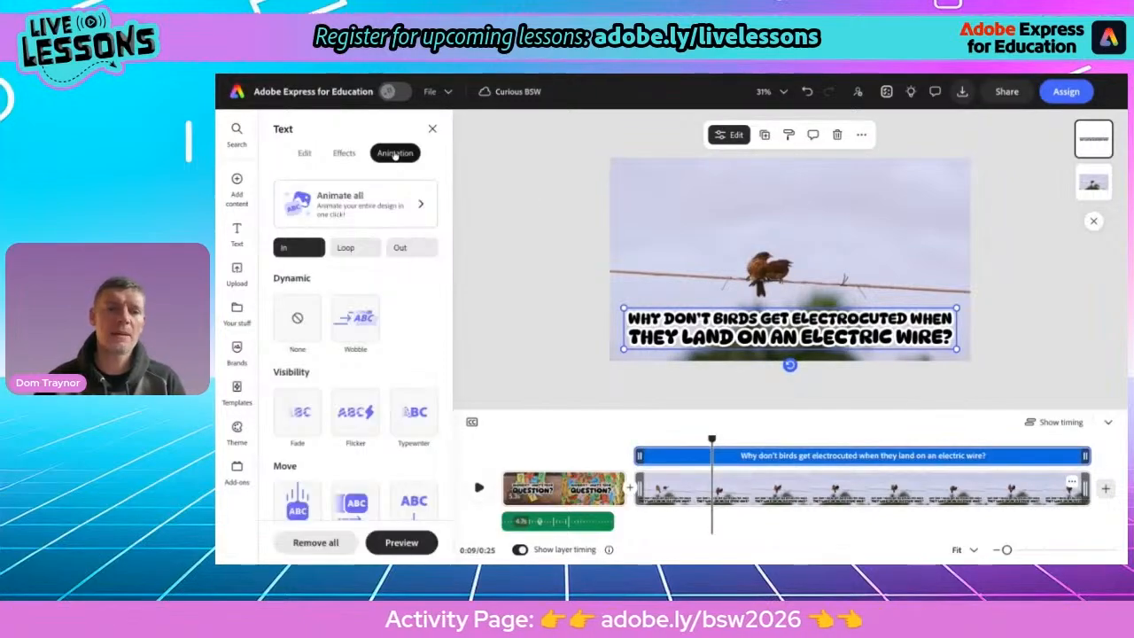
{"action": "scroll", "coordinate": [357, 409], "scroll_direction": "down", "scroll_amount": 3}
{"action": "left_click", "coordinate": [414, 367]}
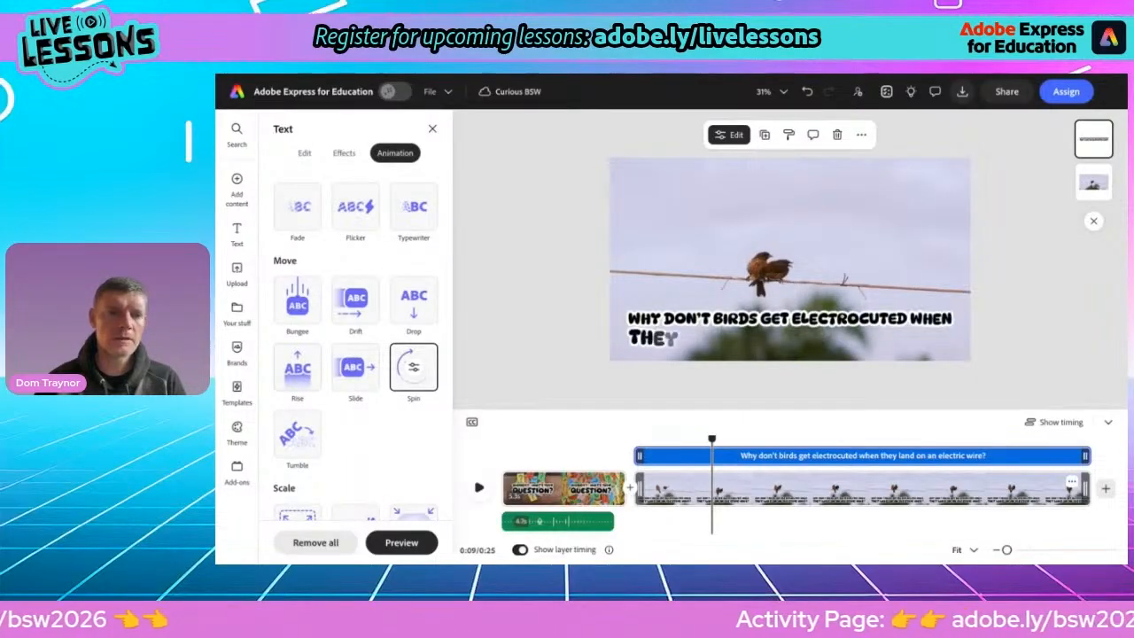
{"action": "left_click", "coordinate": [296, 312]}
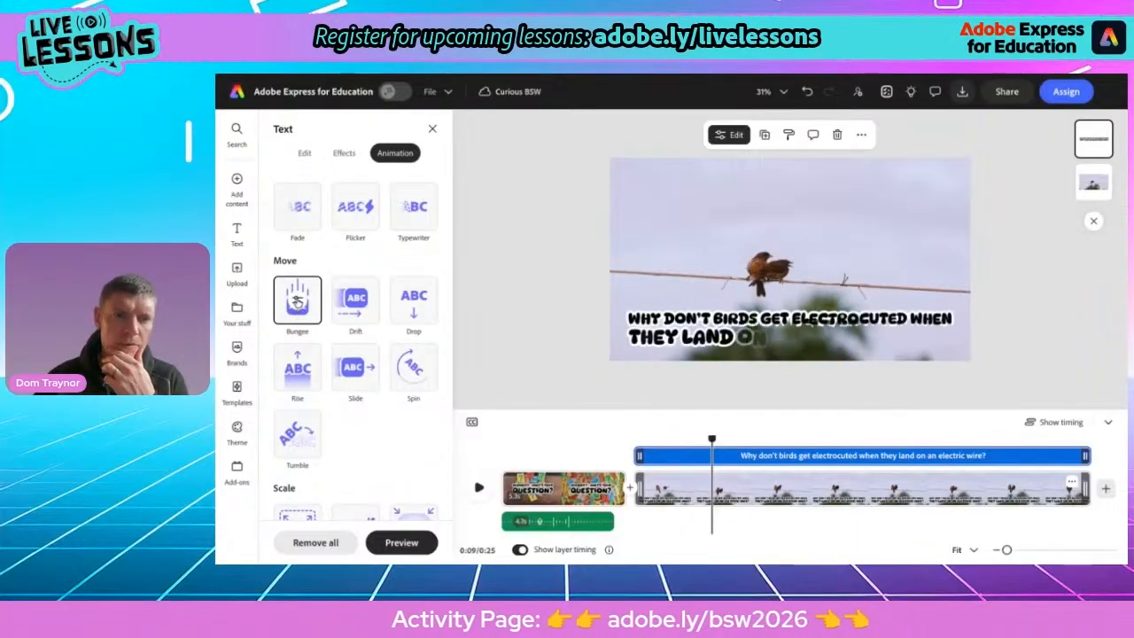
{"action": "left_click", "coordinate": [297, 302]}
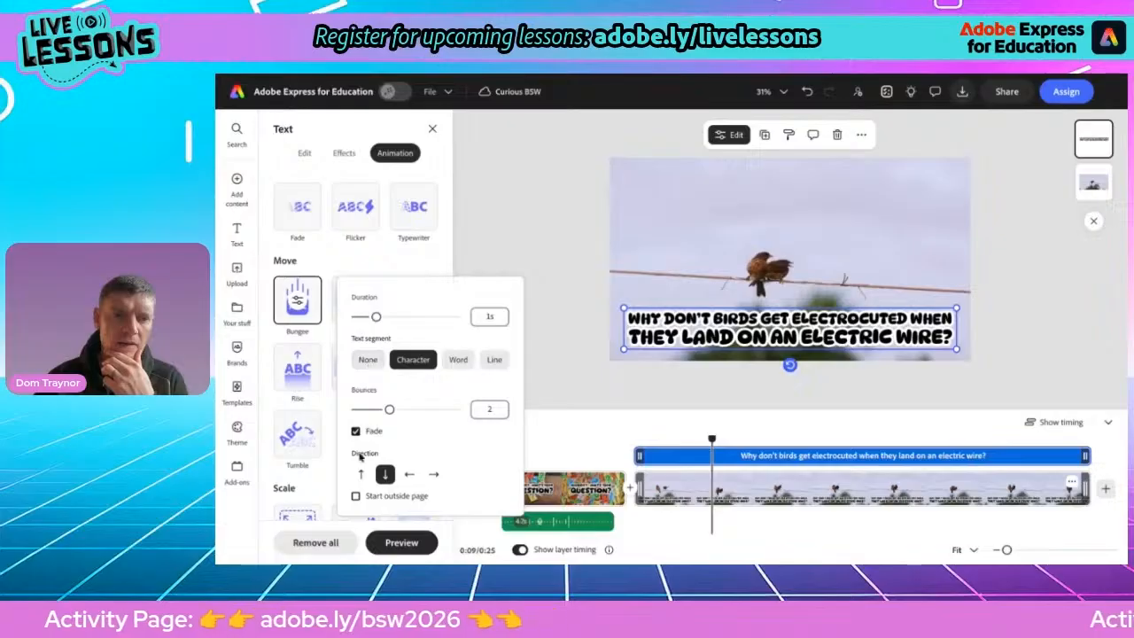
{"action": "left_click", "coordinate": [356, 496]}
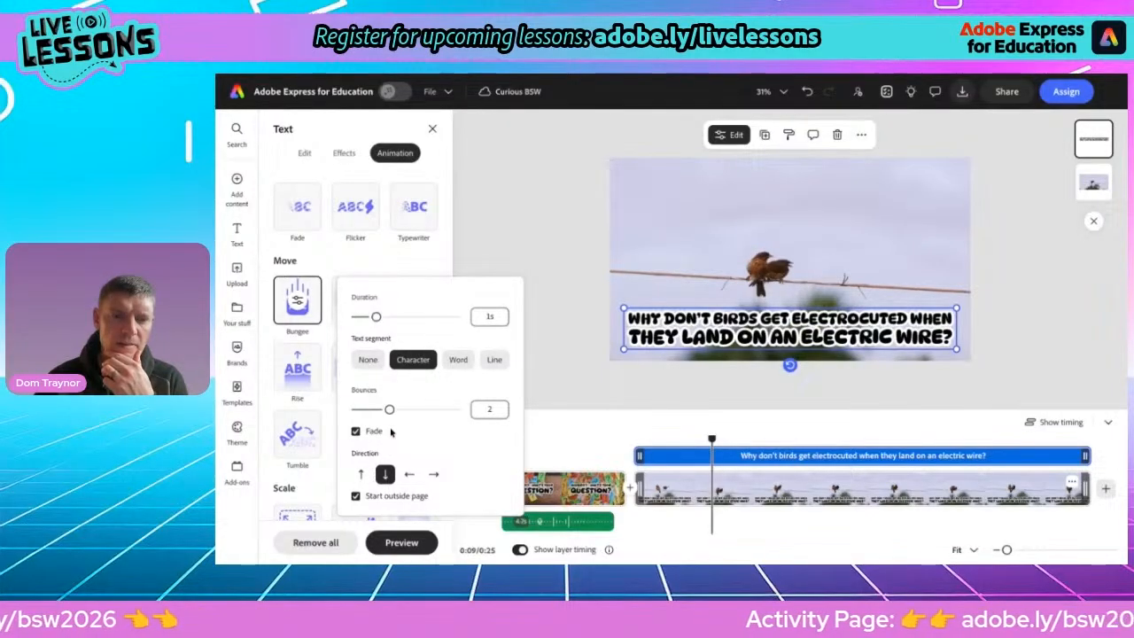
Try the Flicker animation, then reapply Bungee to the question with the text segment set to None
{"action": "scroll", "coordinate": [341, 257], "scroll_direction": "up", "scroll_amount": 5}
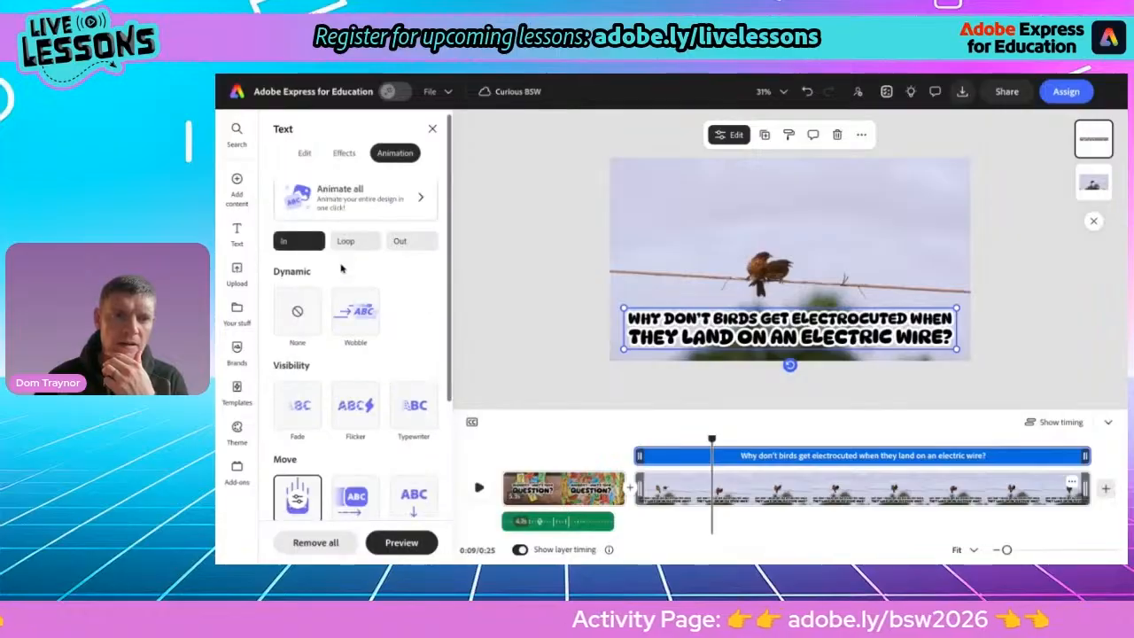
{"action": "scroll", "coordinate": [341, 403], "scroll_direction": "down", "scroll_amount": 3}
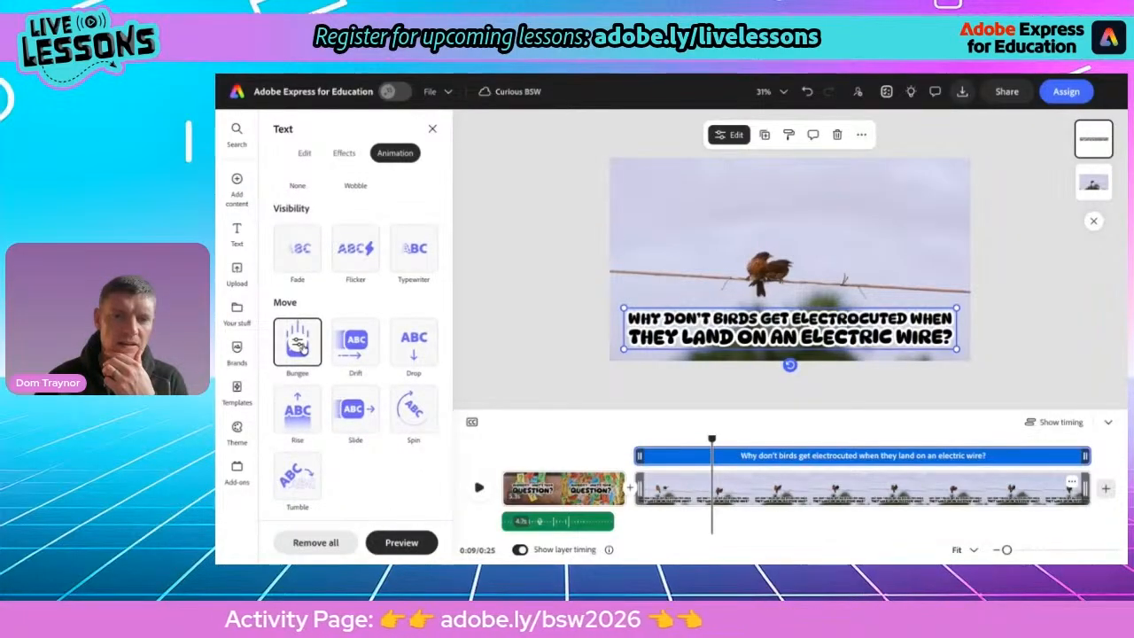
{"action": "left_click", "coordinate": [350, 262]}
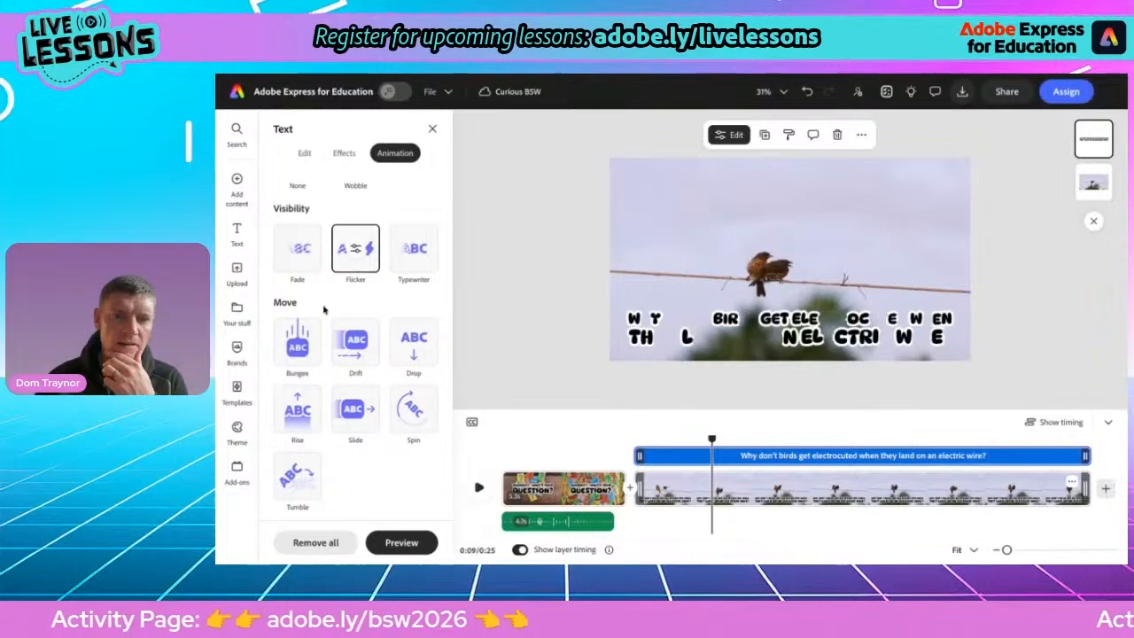
{"action": "left_click", "coordinate": [298, 346]}
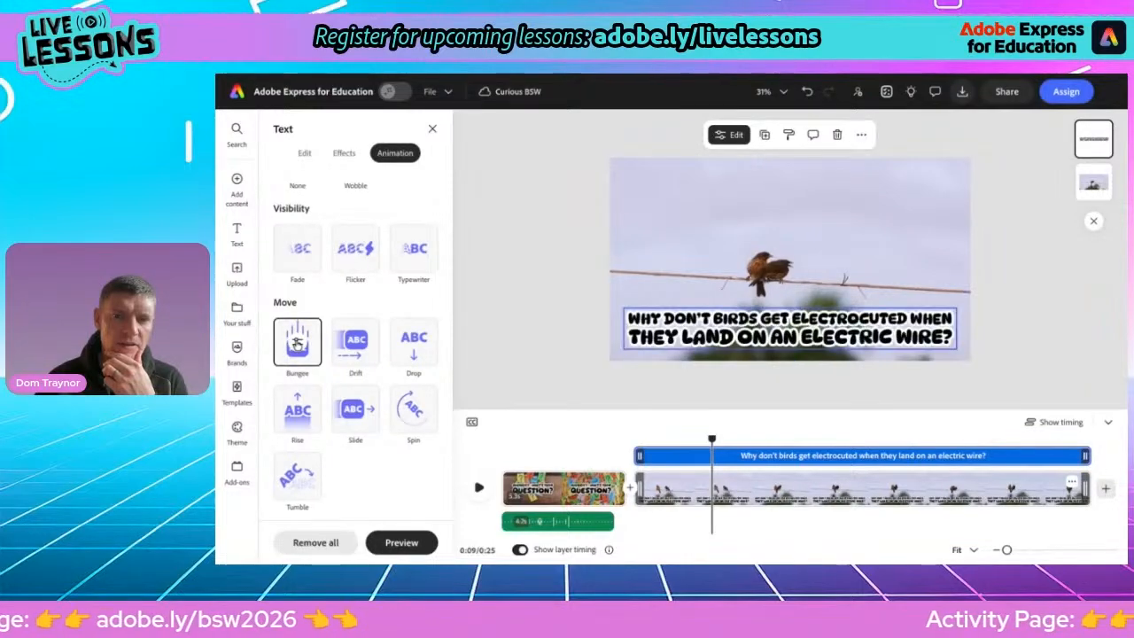
{"action": "left_click", "coordinate": [298, 343]}
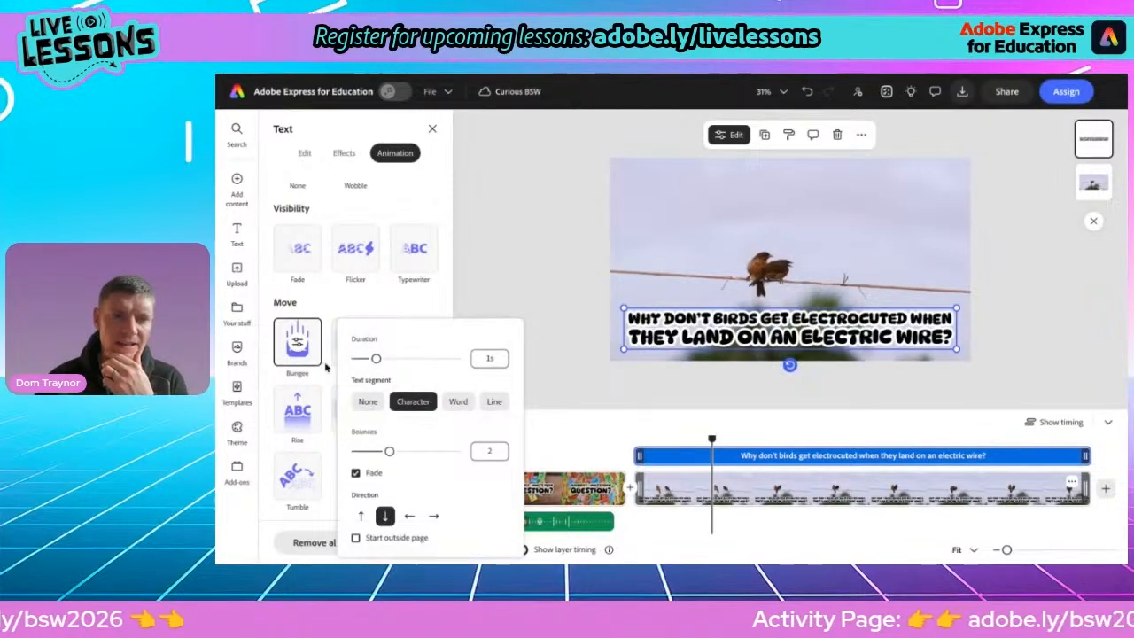
{"action": "left_click", "coordinate": [367, 401]}
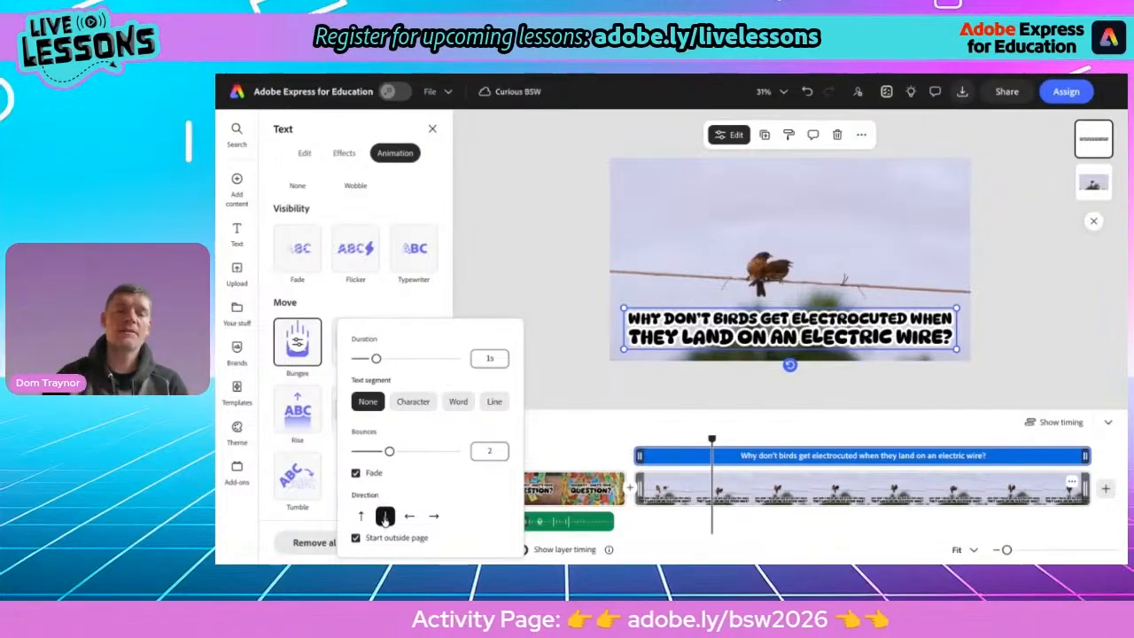
{"action": "left_click", "coordinate": [559, 300]}
Preview the second scene from its start
{"action": "left_click_drag", "start_coordinate": [709, 436], "coordinate": [634, 436]}
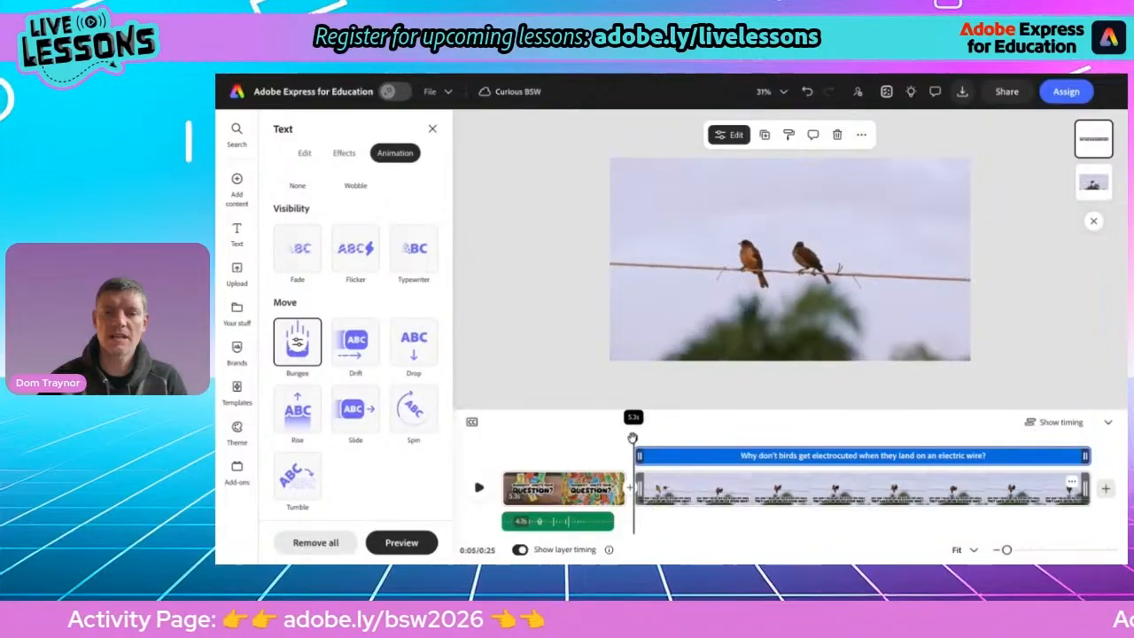
{"action": "left_click", "coordinate": [480, 490]}
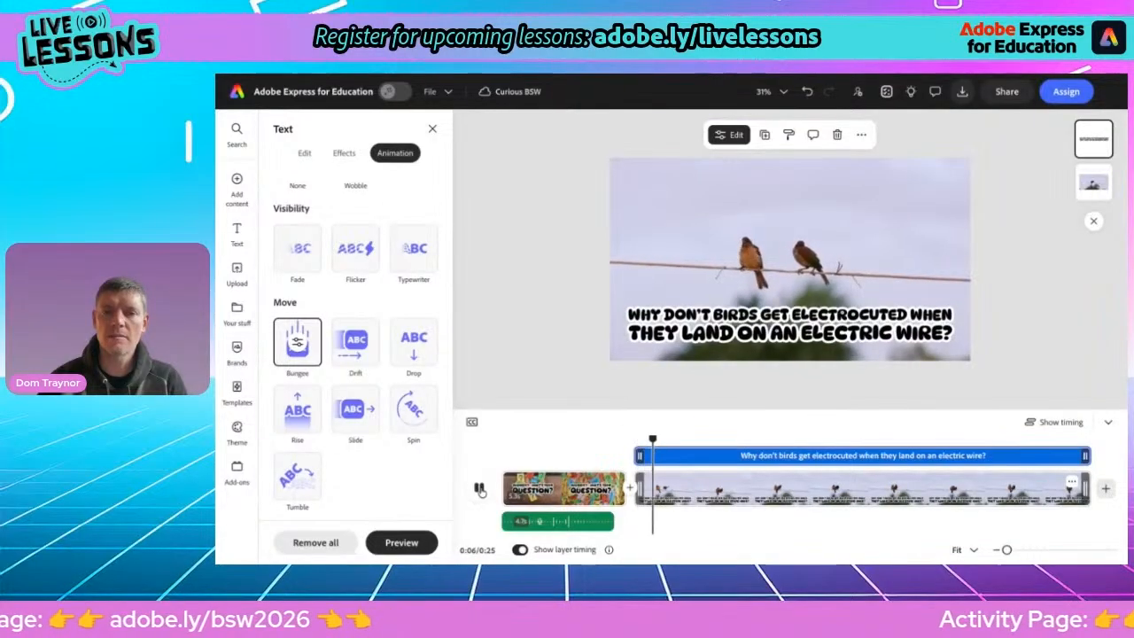
{"action": "left_click", "coordinate": [479, 490]}
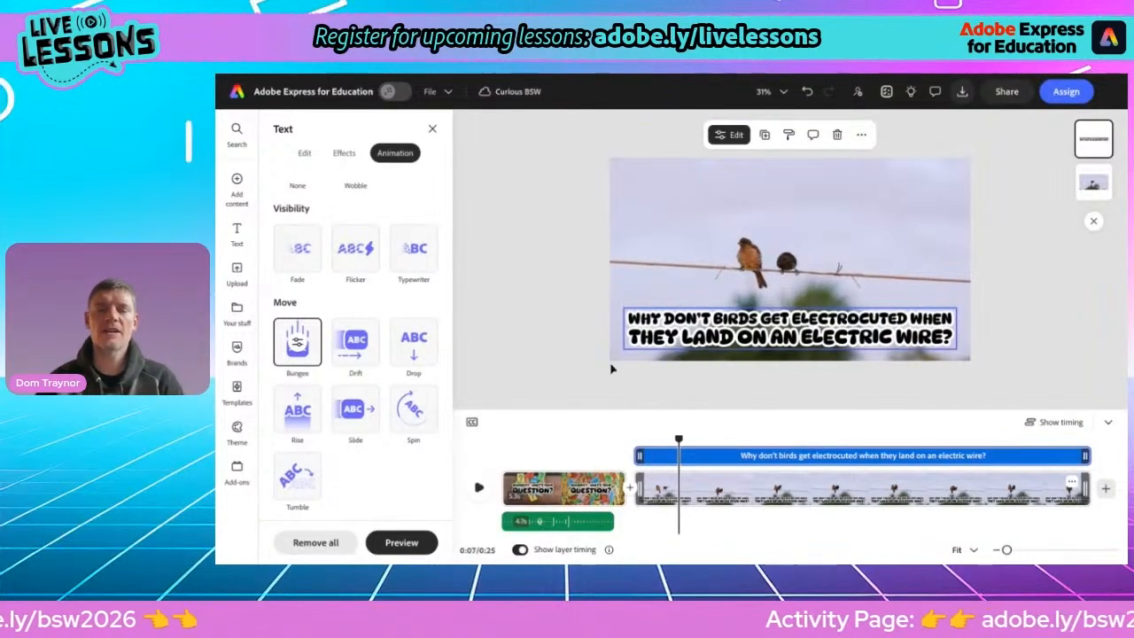
Enlarge and reposition the bird video on the second scene so it overfills the page
{"action": "left_click", "coordinate": [829, 273]}
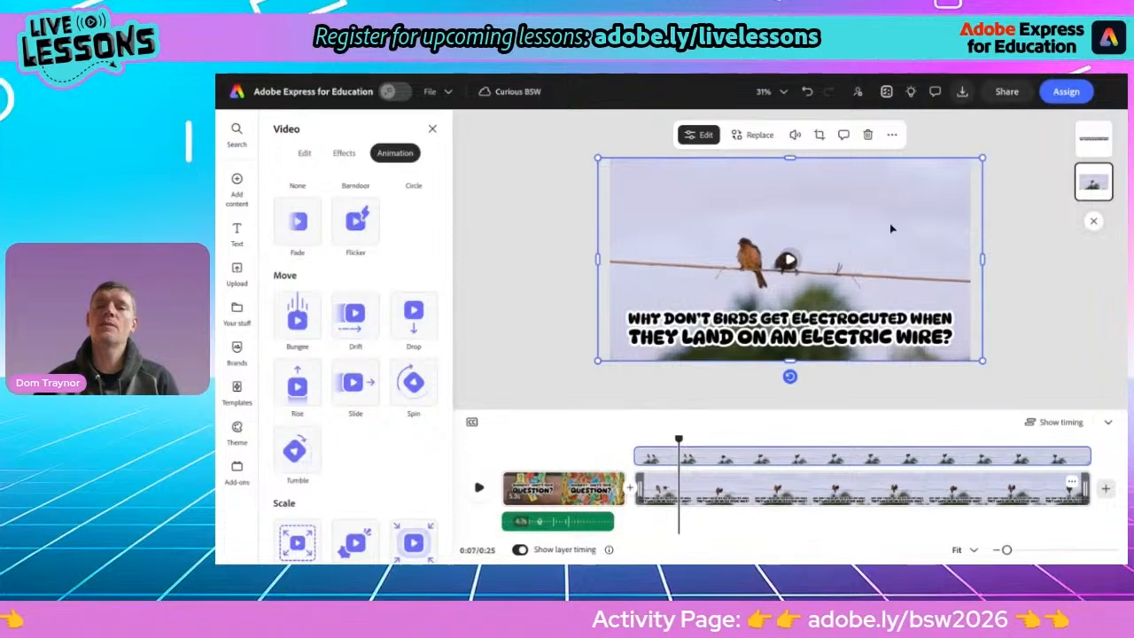
{"action": "left_click_drag", "start_coordinate": [981, 158], "coordinate": [1079, 110]}
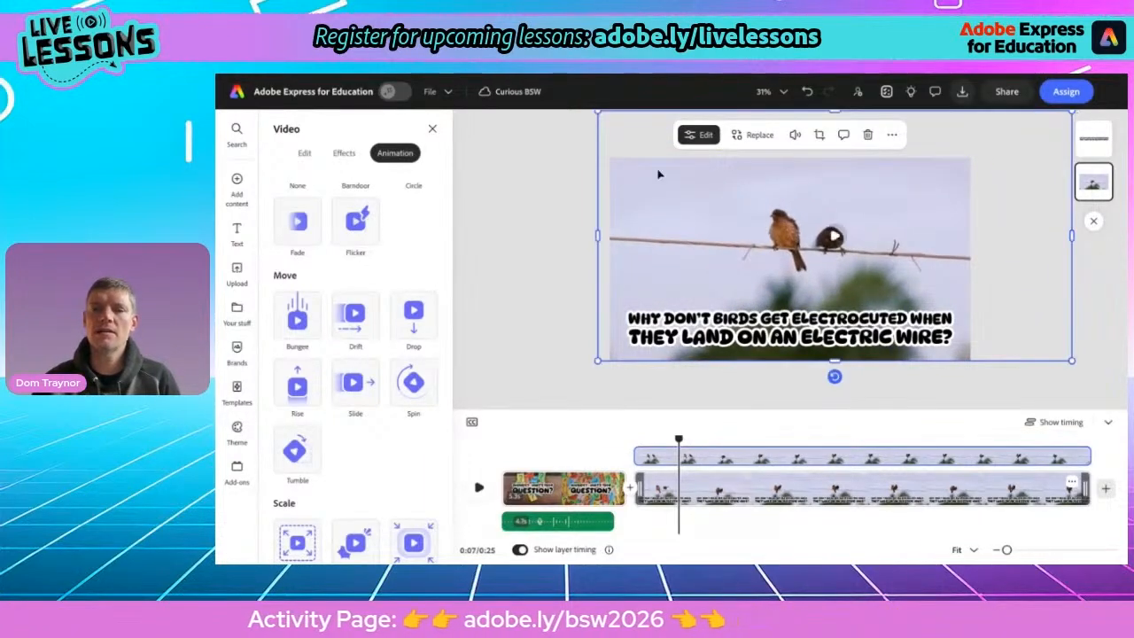
{"action": "key", "text": "ctrl+minus"}
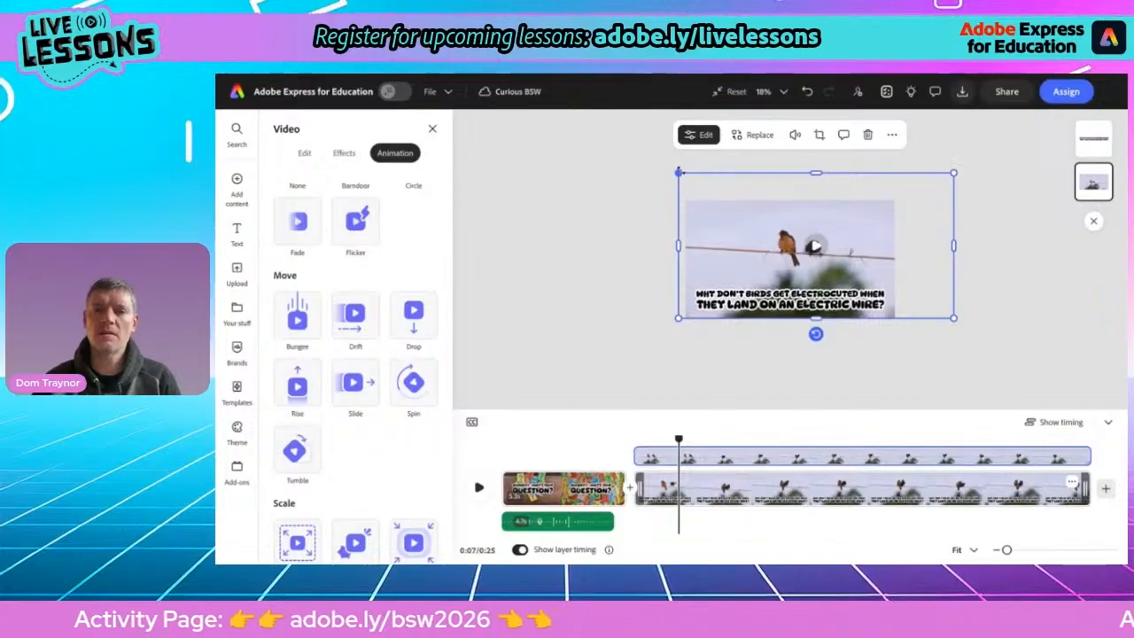
{"action": "left_click_drag", "start_coordinate": [679, 172], "coordinate": [642, 153]}
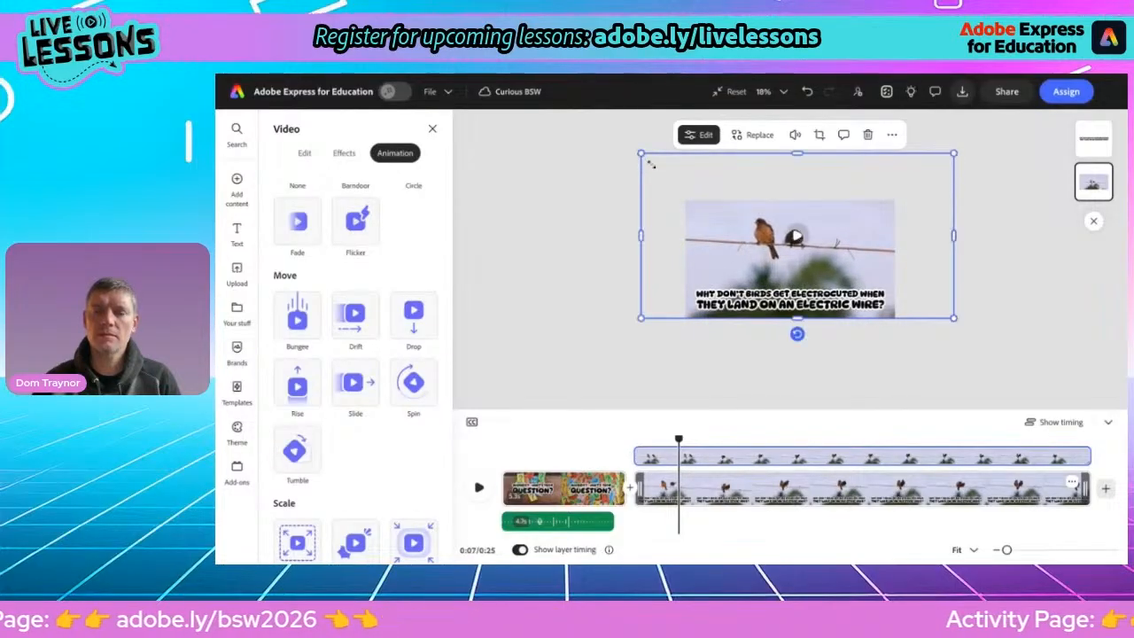
{"action": "left_click_drag", "start_coordinate": [770, 251], "coordinate": [776, 260]}
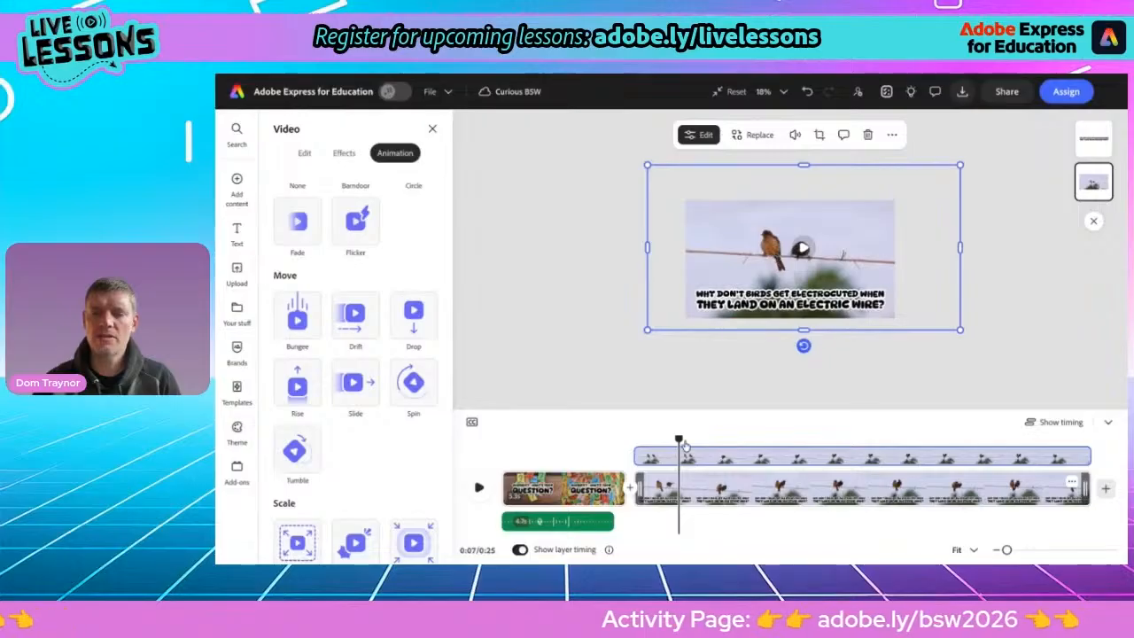
Preview the second scene's video from its start
{"action": "left_click_drag", "start_coordinate": [677, 440], "coordinate": [633, 441]}
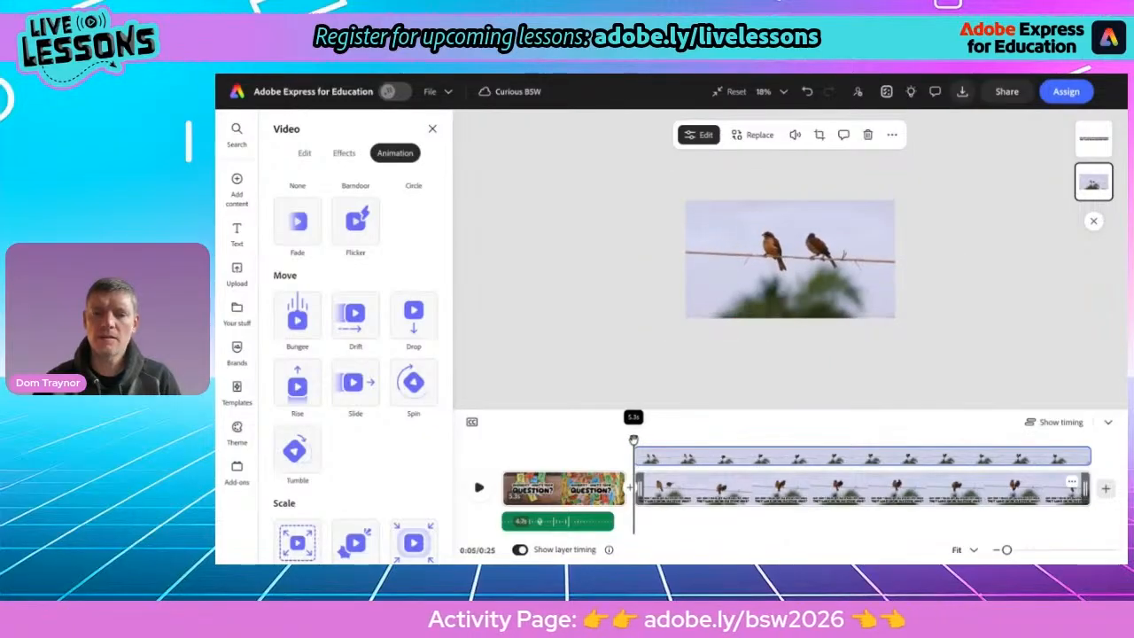
{"action": "left_click", "coordinate": [478, 487]}
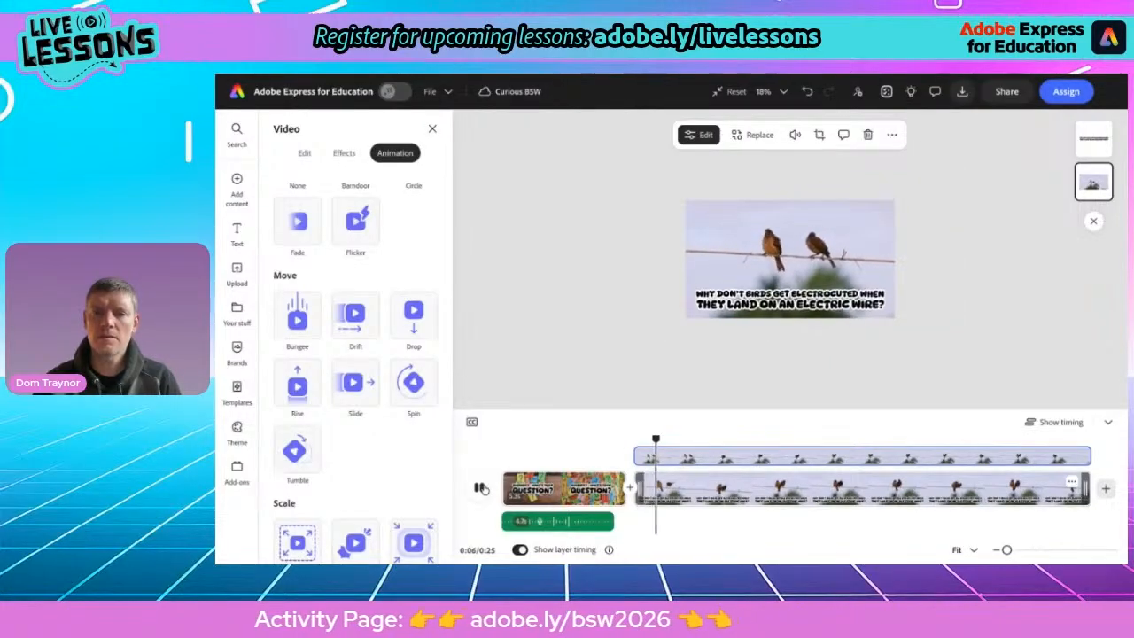
{"action": "left_click", "coordinate": [479, 487]}
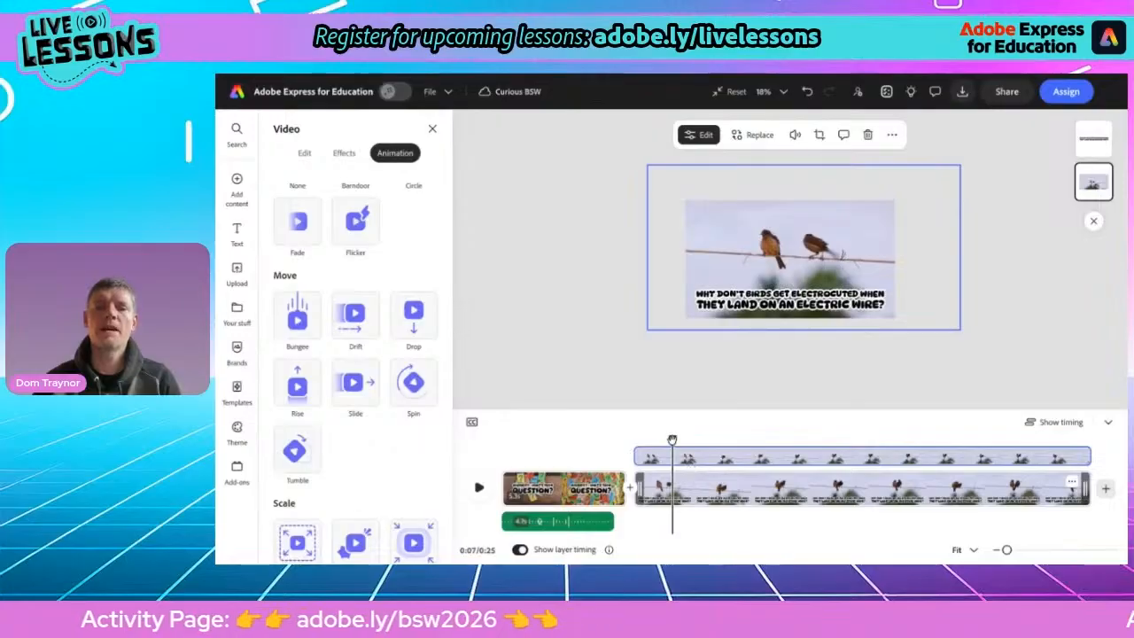
{"action": "left_click_drag", "start_coordinate": [673, 441], "coordinate": [653, 441]}
{"action": "scroll", "coordinate": [760, 327], "scroll_direction": "up", "scroll_amount": 5}
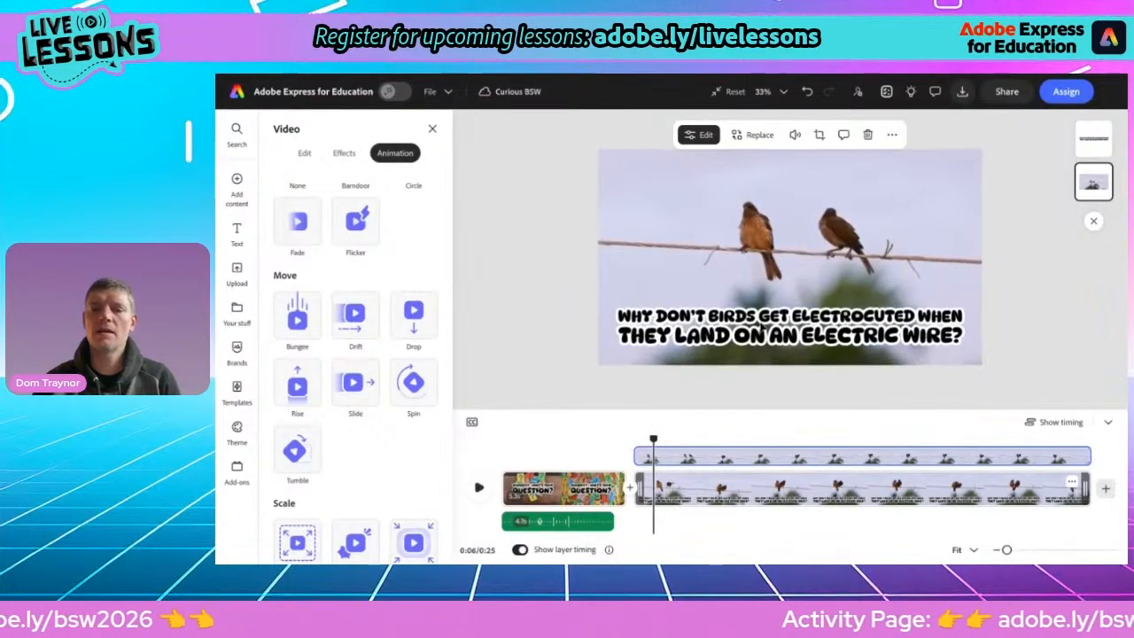
{"action": "left_click_drag", "start_coordinate": [654, 437], "coordinate": [644, 438]}
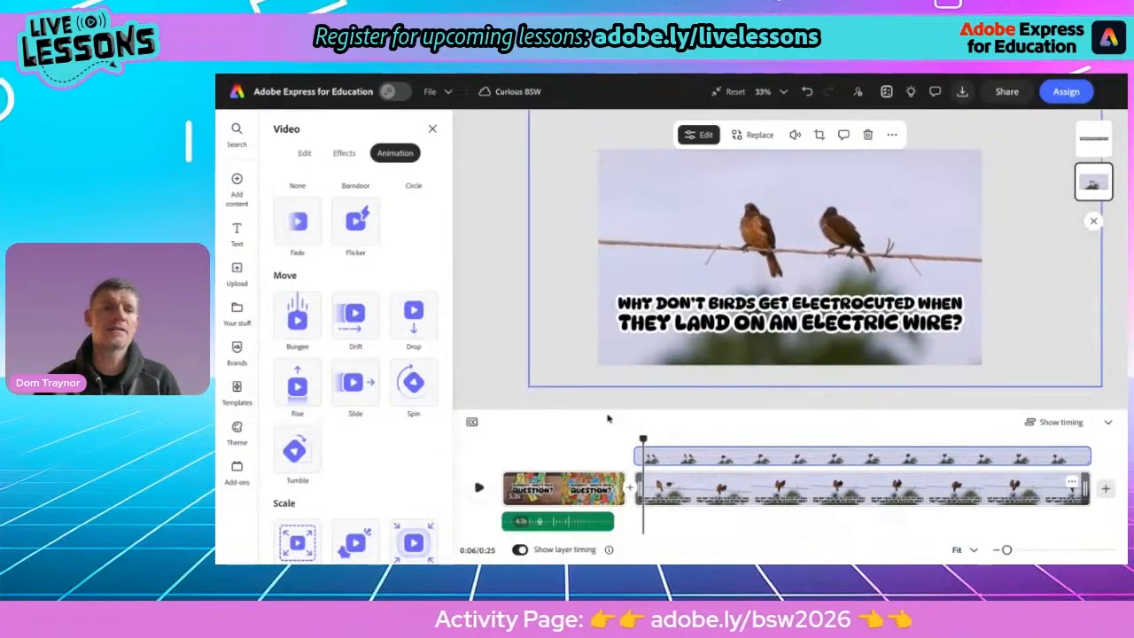
Record a voiceover for the second scene using the Razer Seiren Mini (1532:0531) microphone with Enhance speech turned off
{"action": "left_click", "coordinate": [236, 188]}
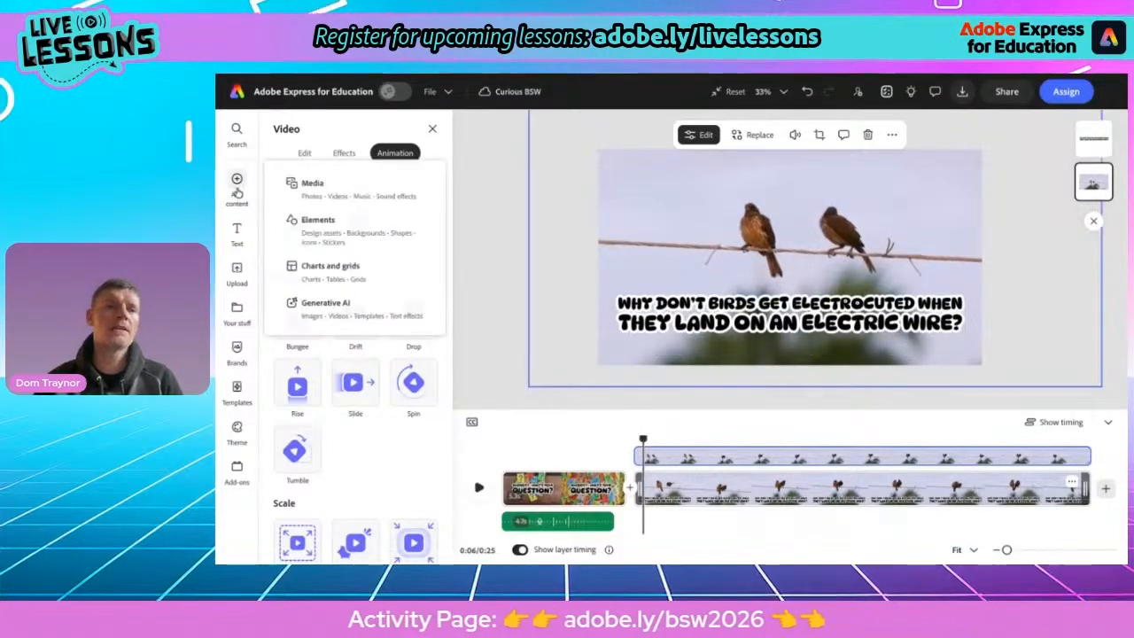
{"action": "left_click", "coordinate": [317, 188]}
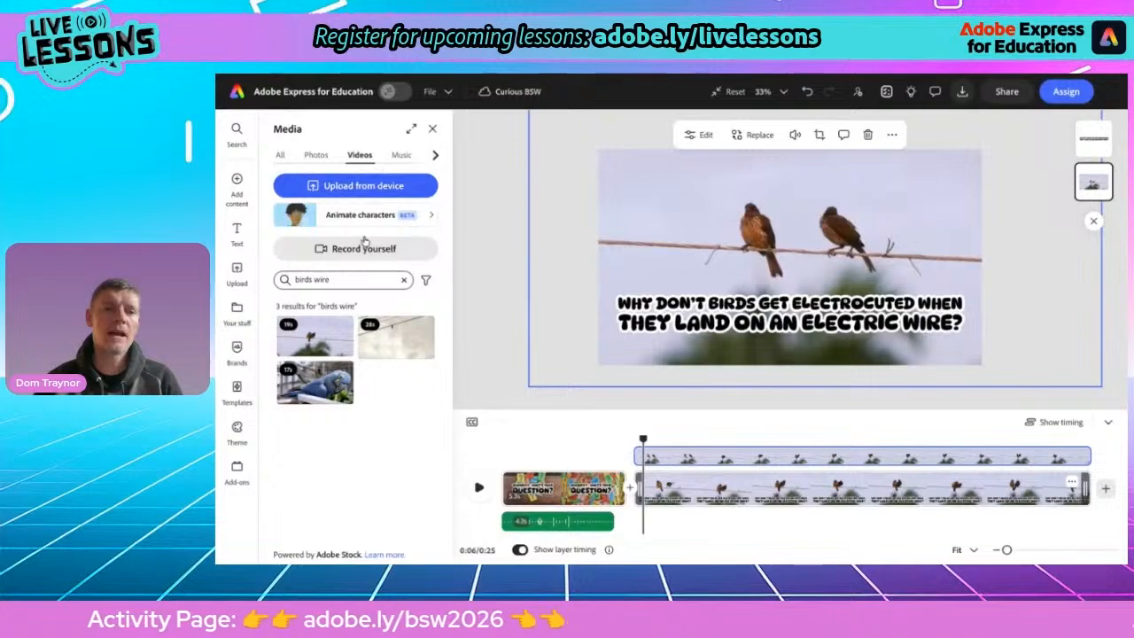
{"action": "left_click", "coordinate": [397, 157]}
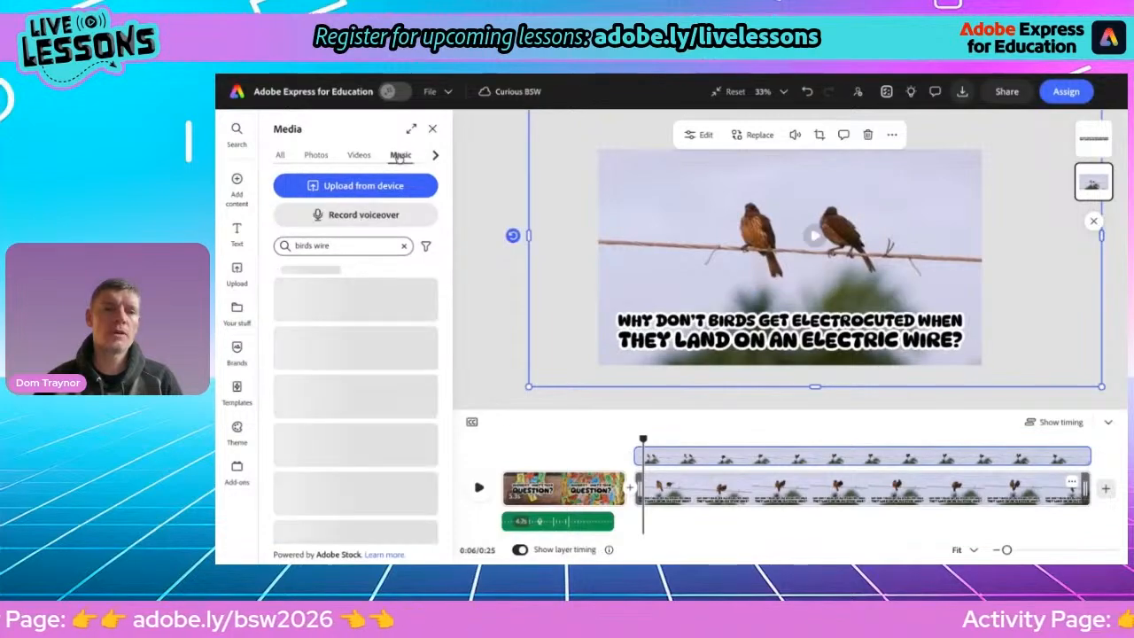
{"action": "left_click", "coordinate": [359, 215]}
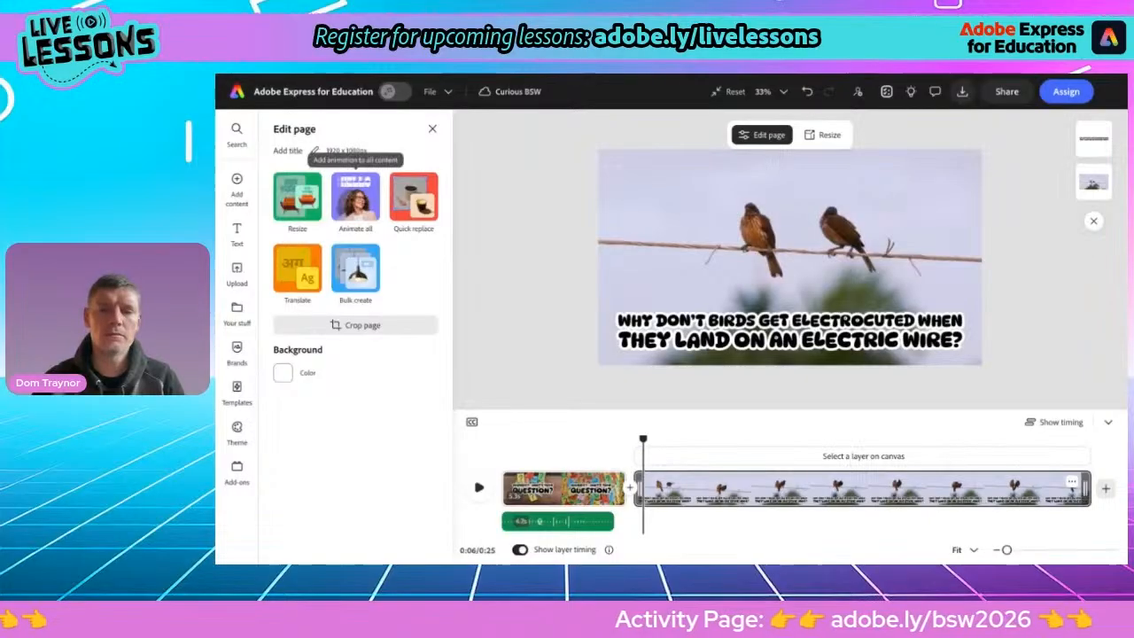
{"action": "mouse_move", "coordinate": [237, 182]}
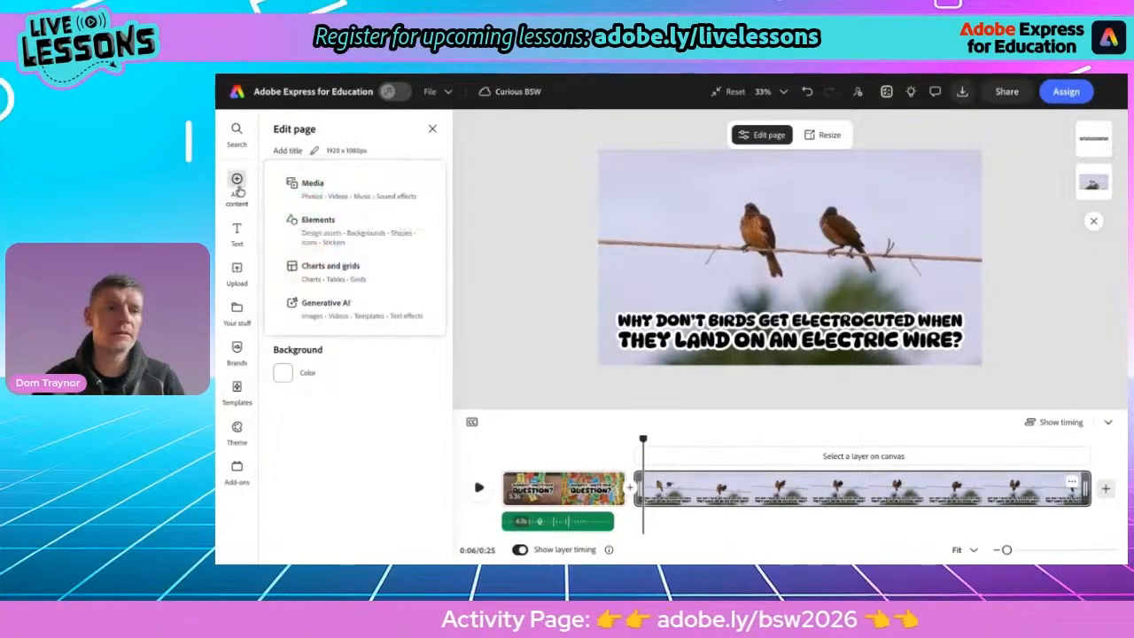
{"action": "left_click", "coordinate": [304, 187]}
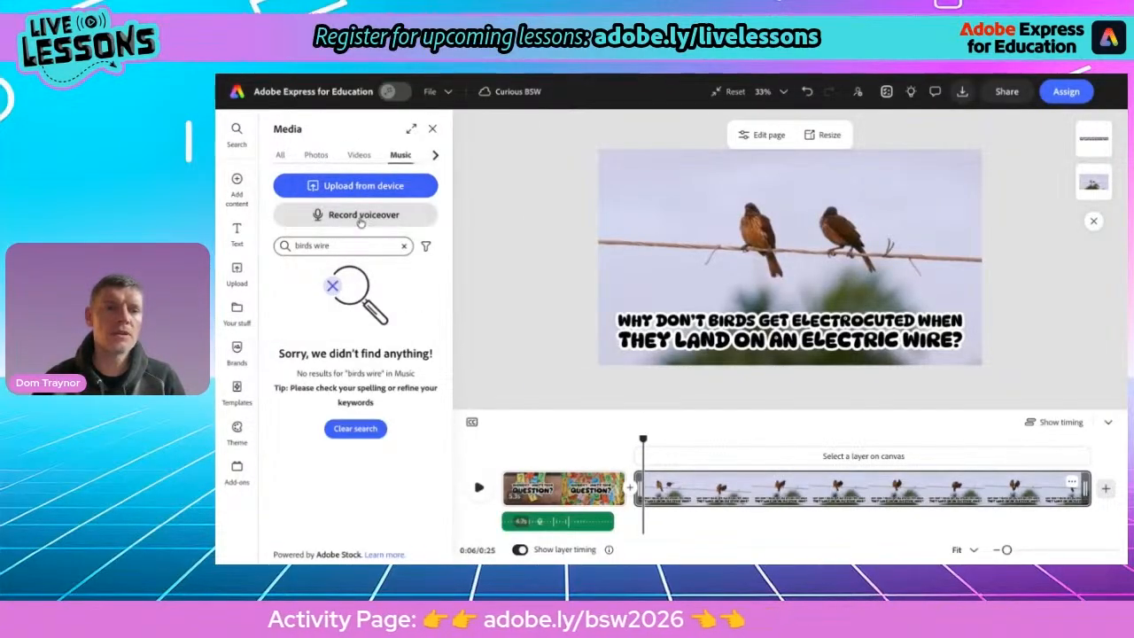
{"action": "left_click", "coordinate": [326, 215]}
{"action": "left_click", "coordinate": [304, 194]}
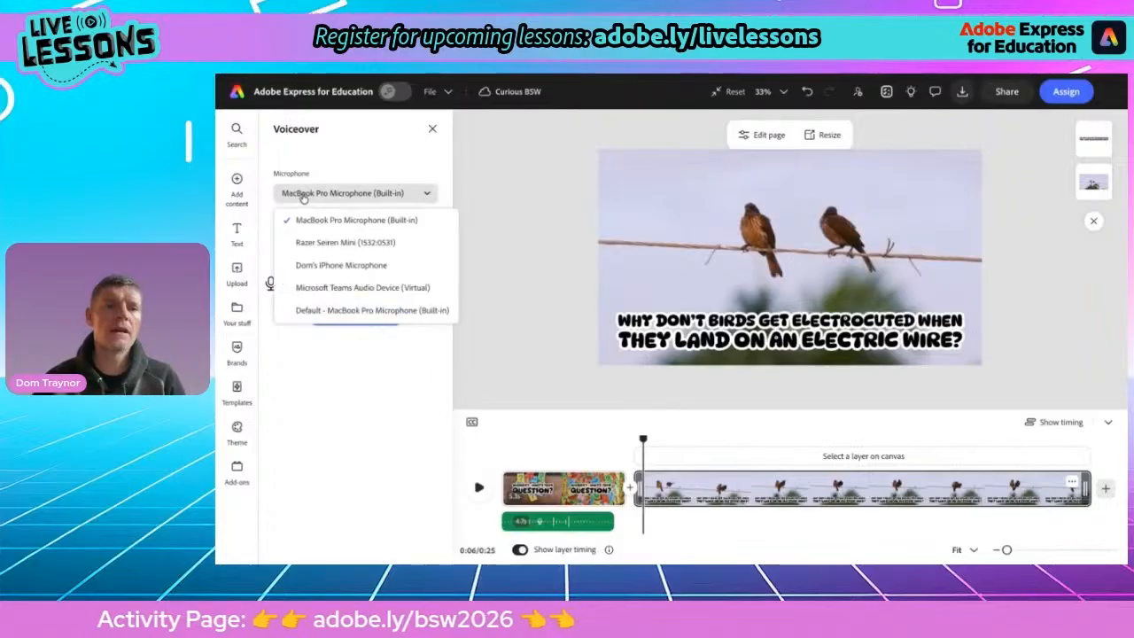
{"action": "left_click", "coordinate": [306, 243]}
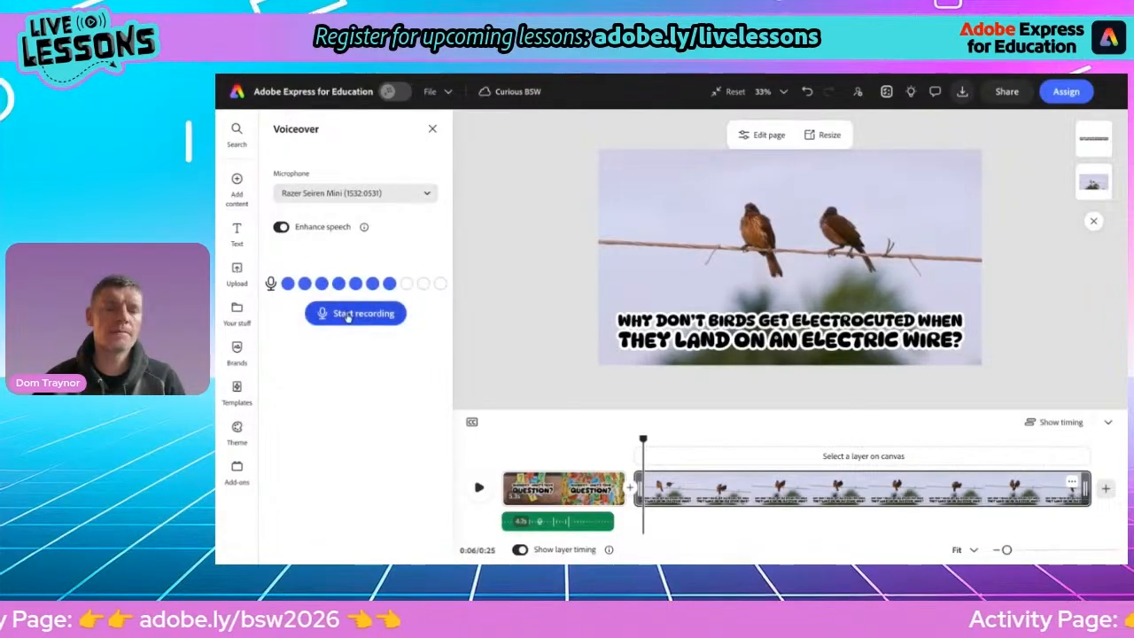
{"action": "left_click", "coordinate": [280, 227]}
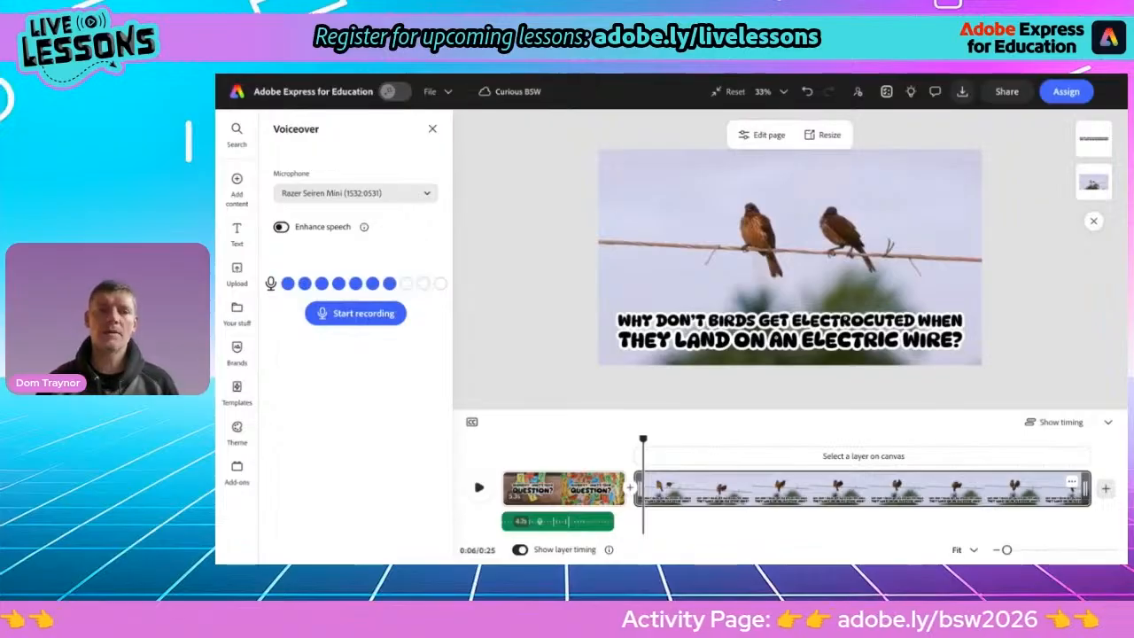
{"action": "left_click", "coordinate": [352, 314]}
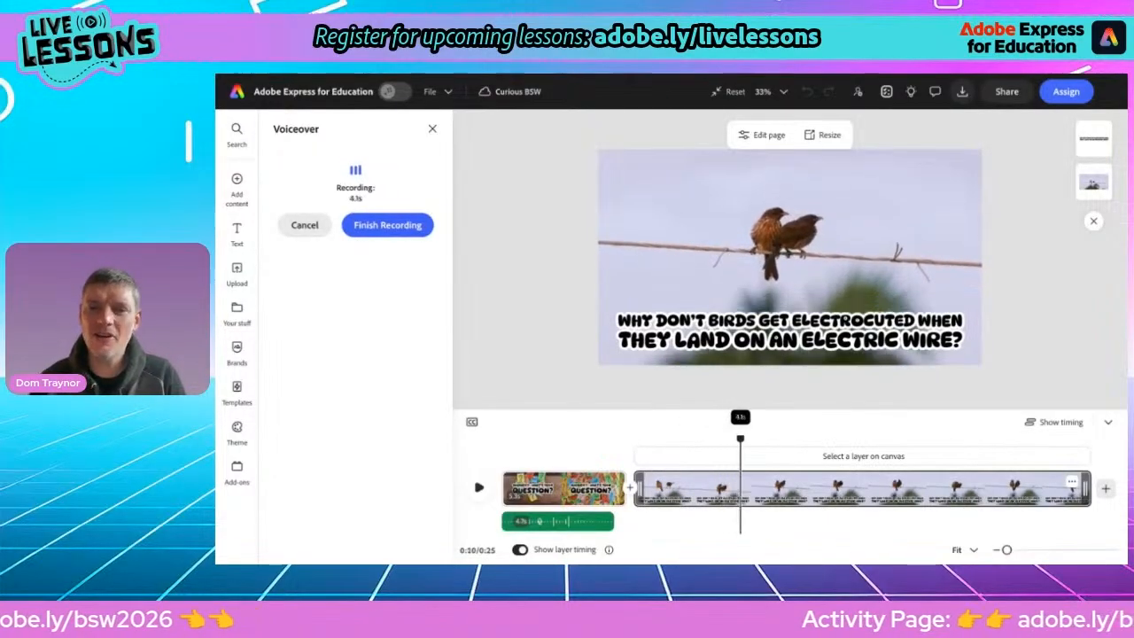
{"action": "left_click", "coordinate": [371, 227]}
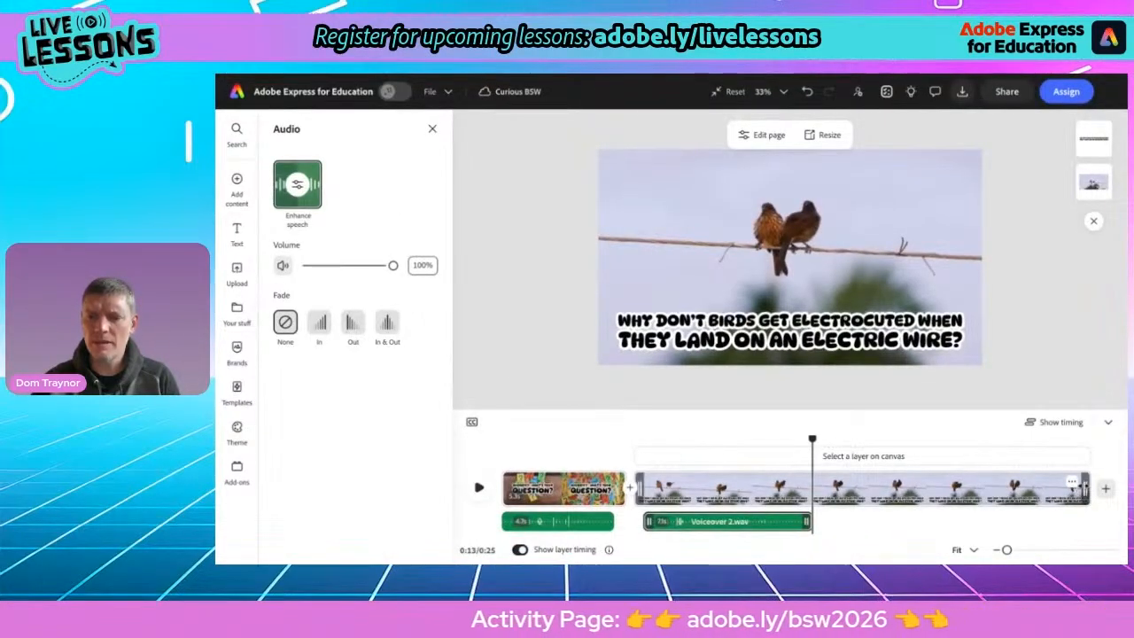
Trim the second scene to the voiceover's length and add a blank scene after it
{"action": "left_click_drag", "start_coordinate": [1085, 489], "coordinate": [825, 492]}
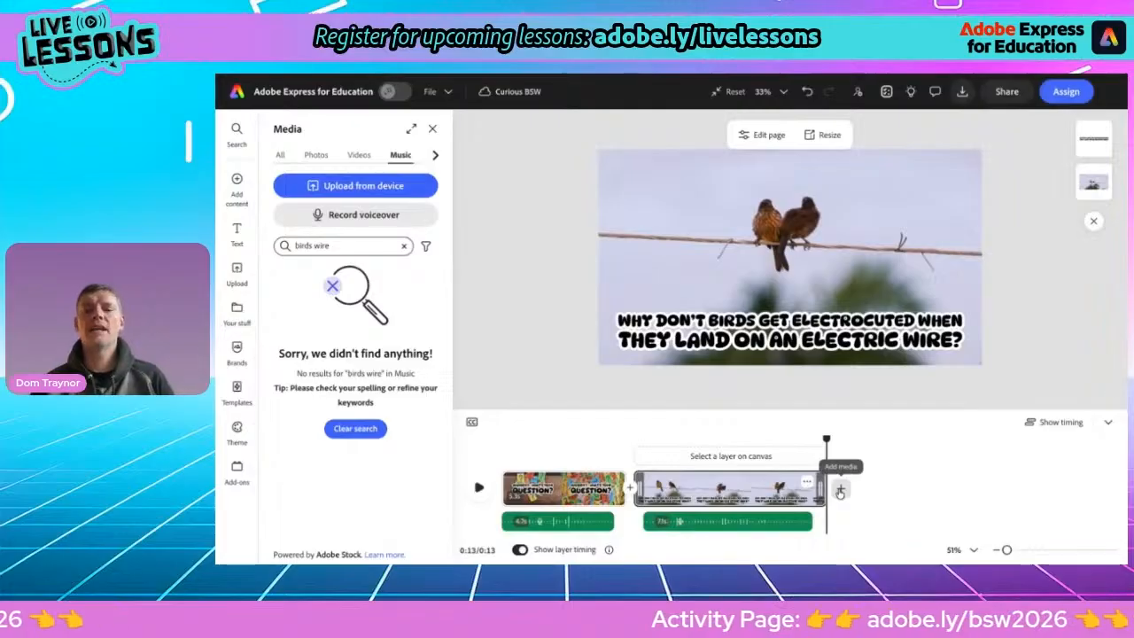
{"action": "left_click", "coordinate": [808, 484]}
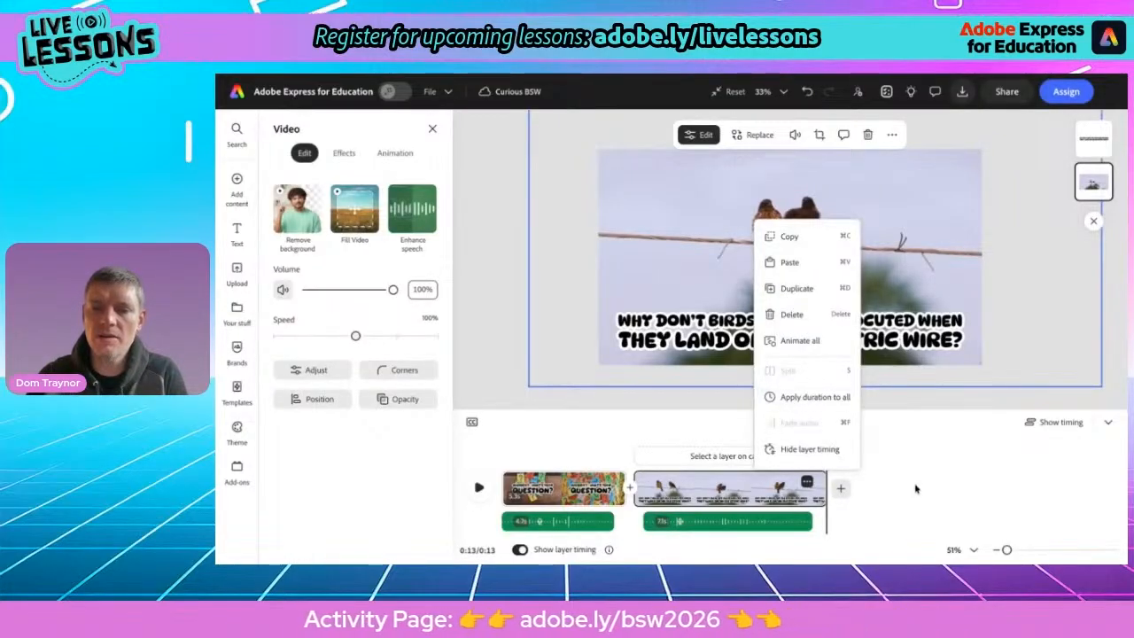
{"action": "left_click", "coordinate": [807, 482]}
{"action": "left_click", "coordinate": [842, 489]}
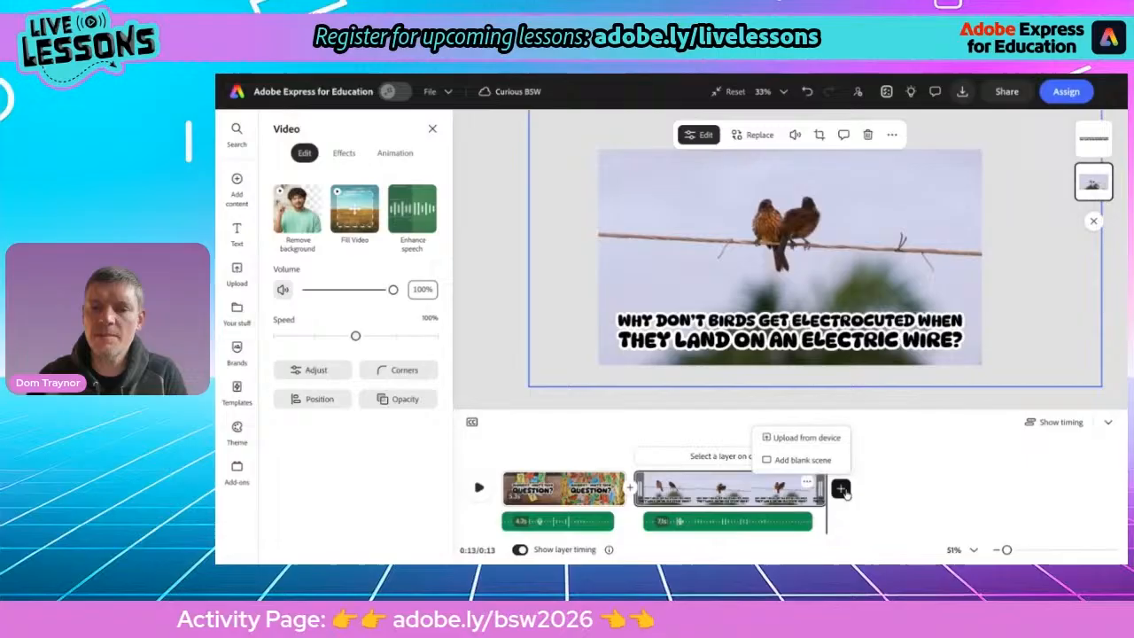
{"action": "left_click", "coordinate": [811, 460]}
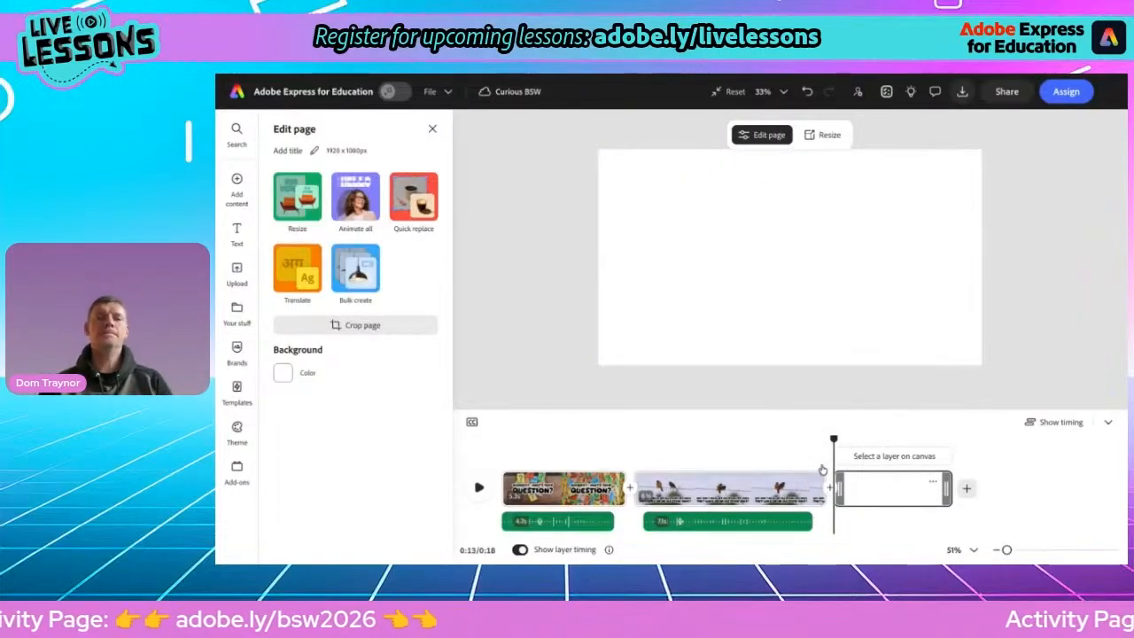
Select the question "Do aliens exist?" on the activity page in the browser
{"action": "left_click", "coordinate": [632, 73]}
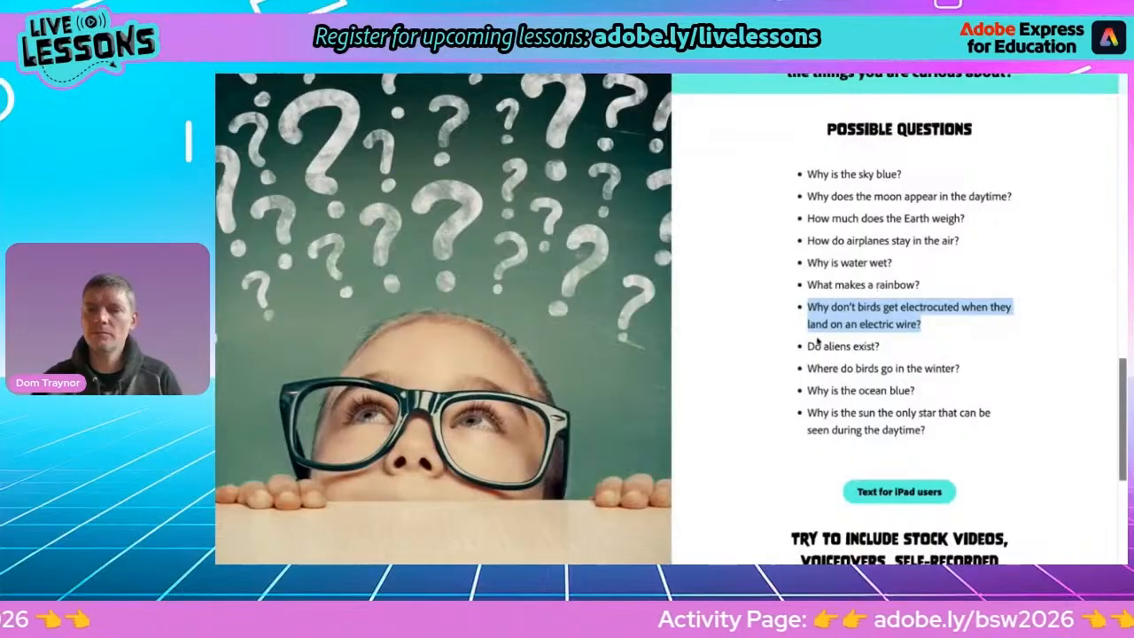
{"action": "left_click_drag", "start_coordinate": [807, 346], "coordinate": [870, 344]}
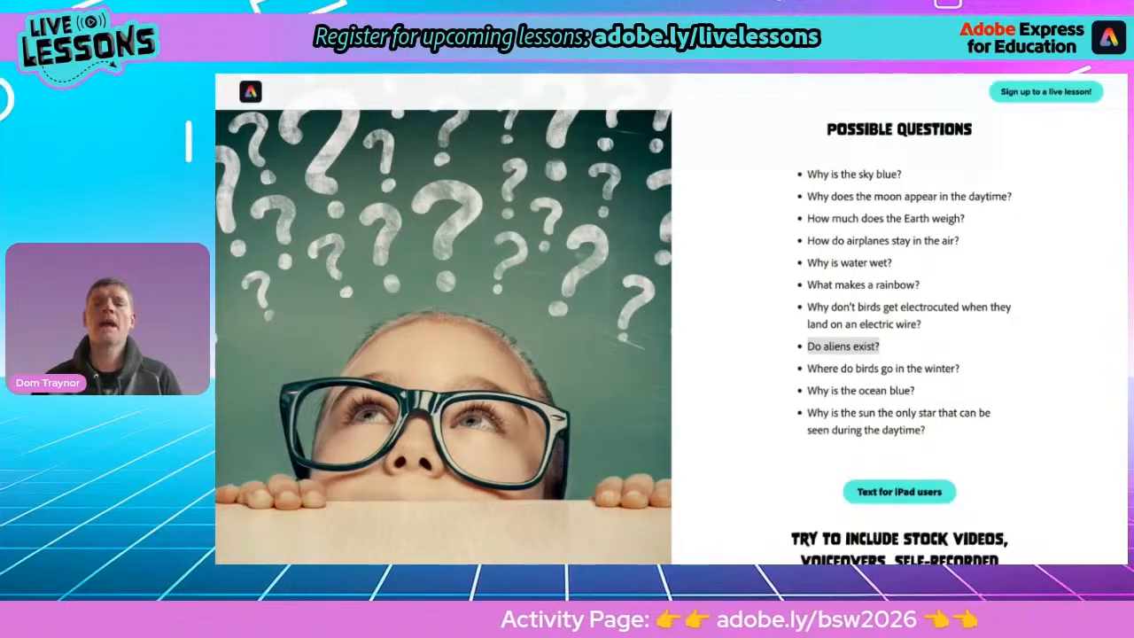
{"action": "key", "text": "ctrl+Tab"}
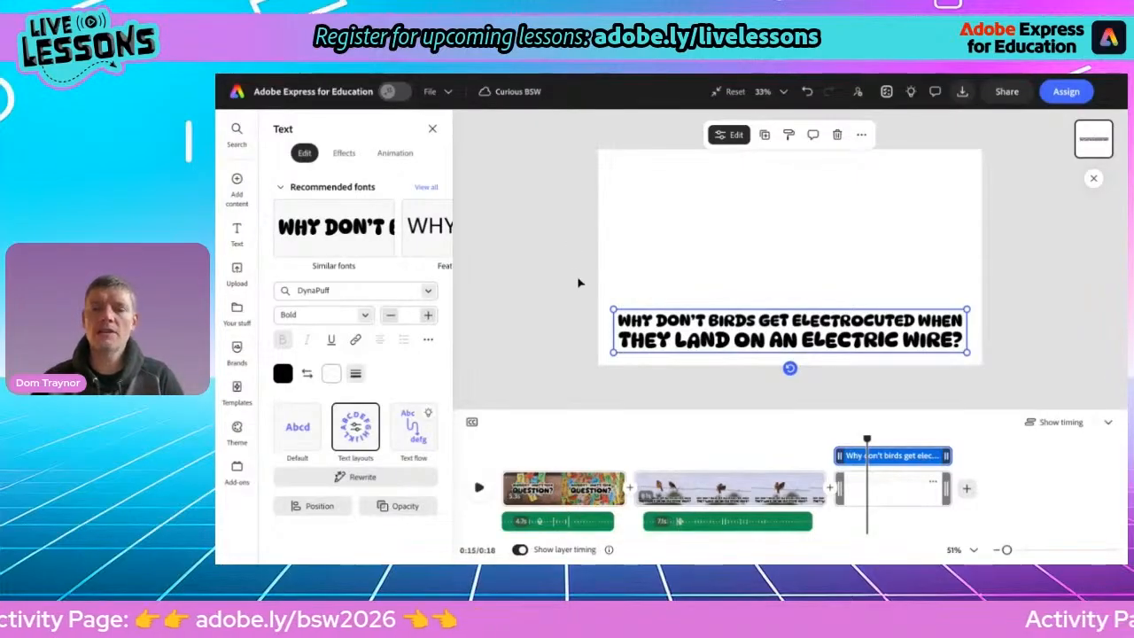
Copy the bird question text from the second scene and paste it onto the new blank scene
{"action": "left_click", "coordinate": [725, 484]}
{"action": "left_click", "coordinate": [750, 340]}
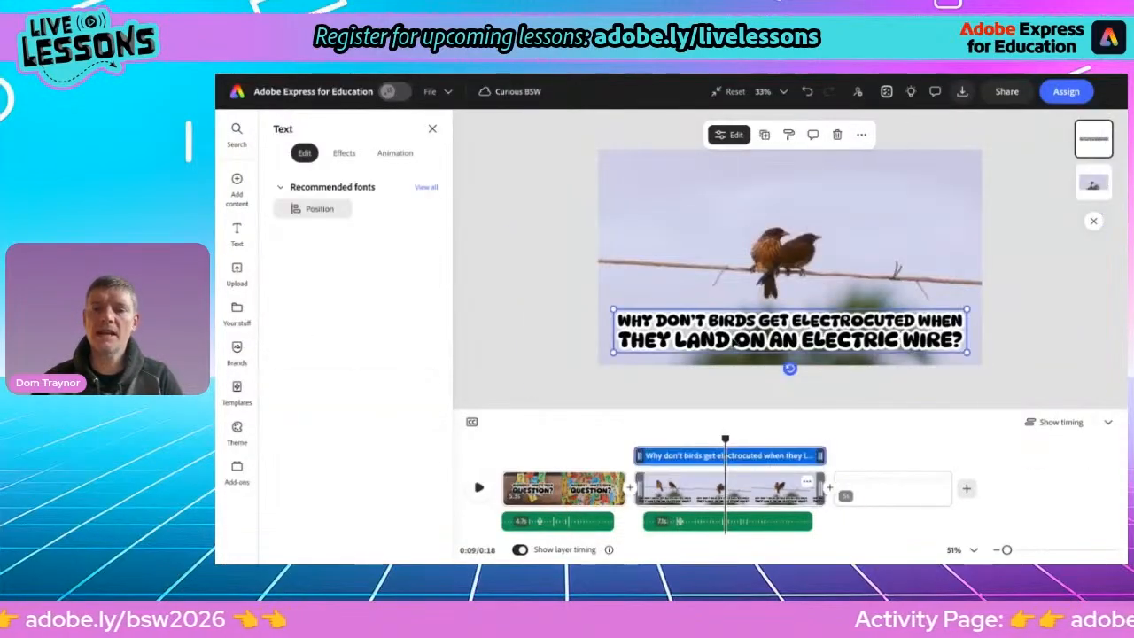
{"action": "left_click", "coordinate": [861, 134]}
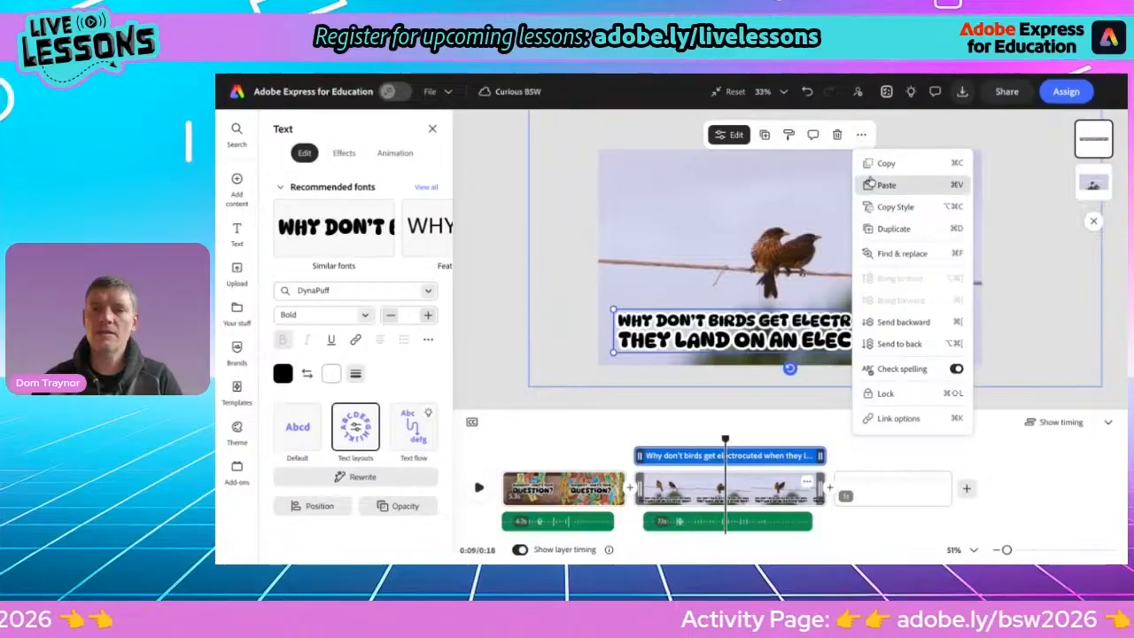
{"action": "left_click", "coordinate": [871, 170]}
{"action": "left_click", "coordinate": [869, 494]}
{"action": "key", "text": "super+v"}
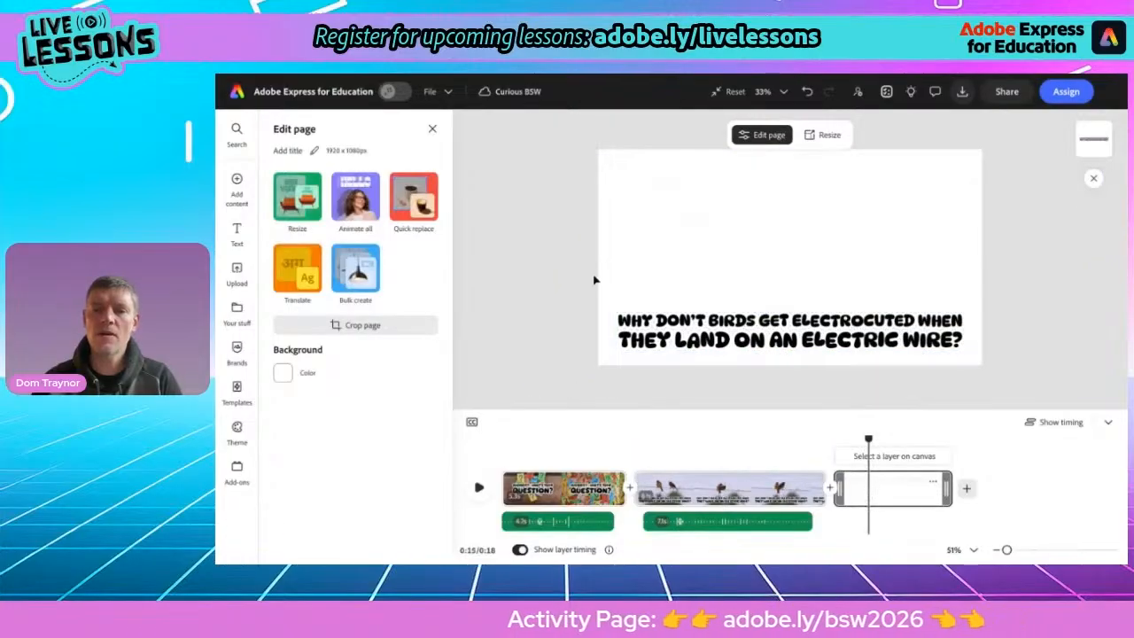
{"action": "right_click", "coordinate": [558, 282]}
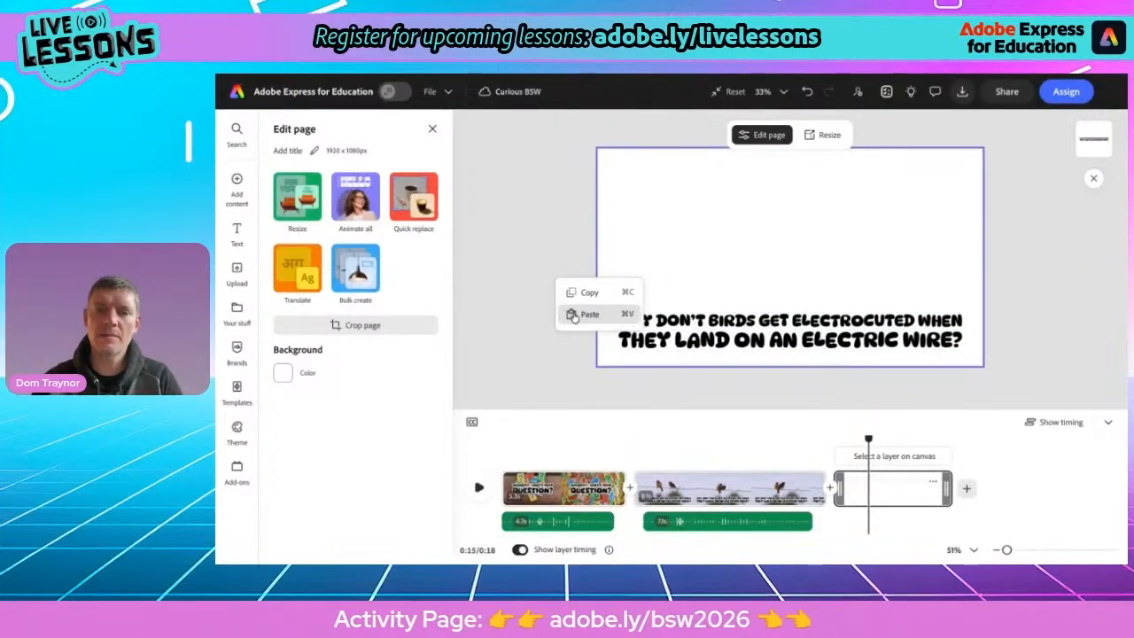
{"action": "left_click", "coordinate": [519, 285]}
{"action": "left_click", "coordinate": [676, 330]}
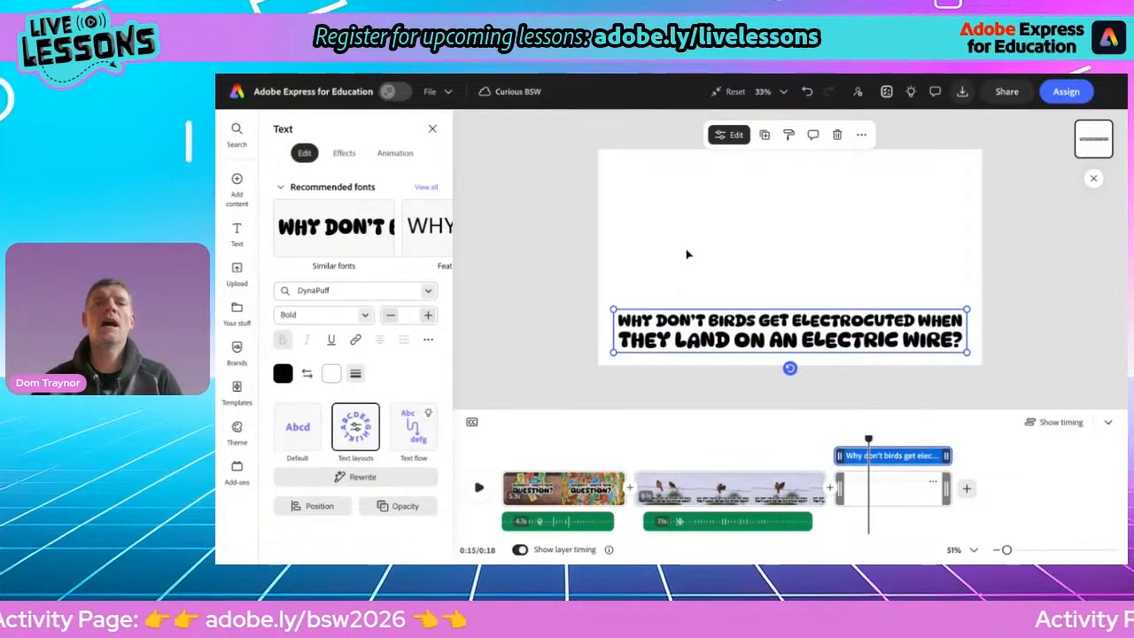
Copy the question "Do aliens exist?" from the activity page and paste it over the third scene's question text
{"action": "left_click", "coordinate": [690, 75]}
{"action": "triple_click", "coordinate": [833, 347]}
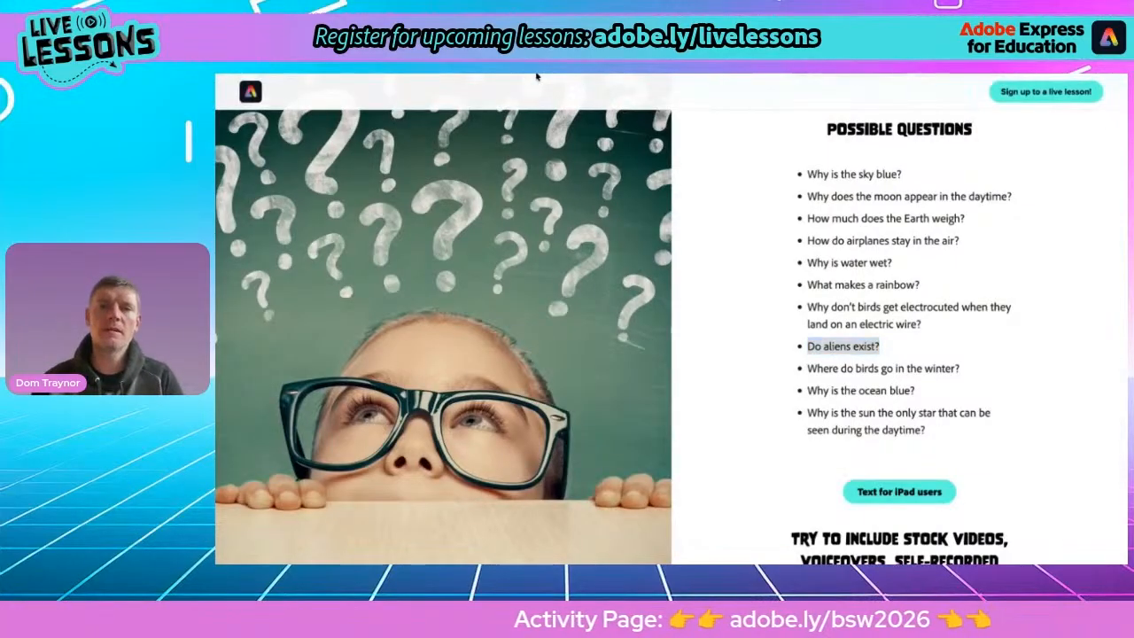
{"action": "left_click", "coordinate": [536, 77]}
{"action": "double_click", "coordinate": [767, 322]}
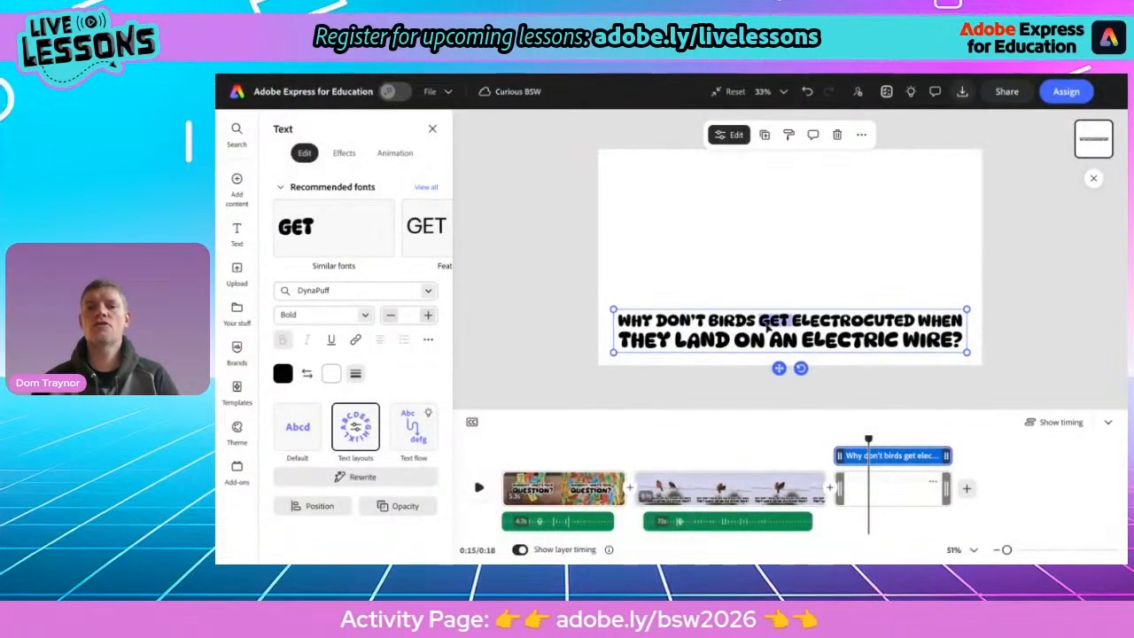
{"action": "triple_click", "coordinate": [767, 323]}
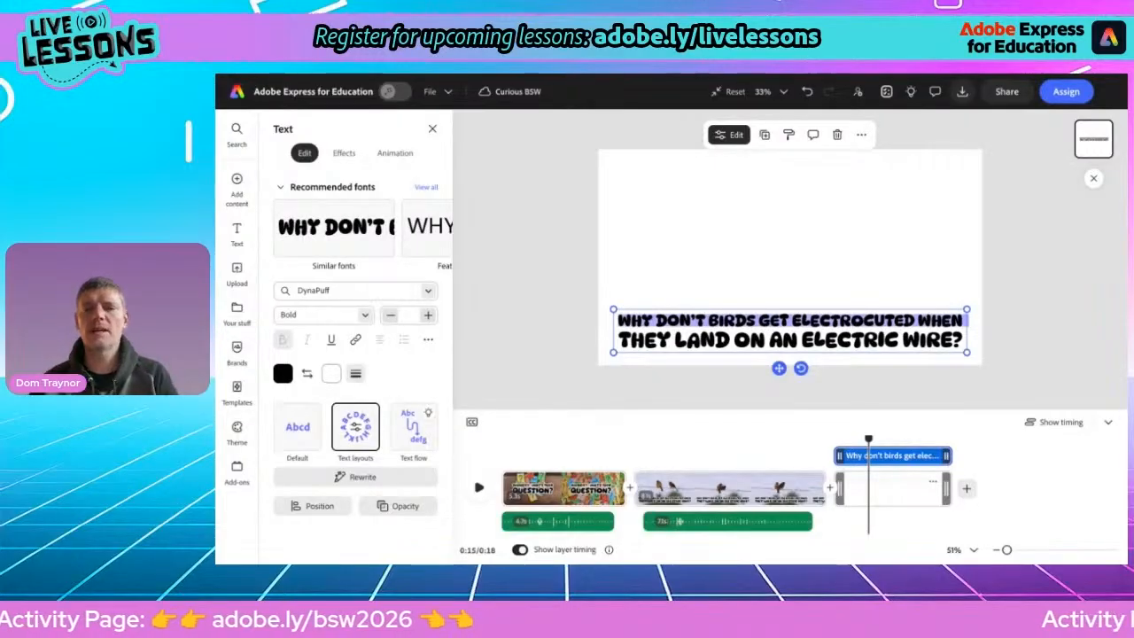
{"action": "left_click", "coordinate": [861, 135]}
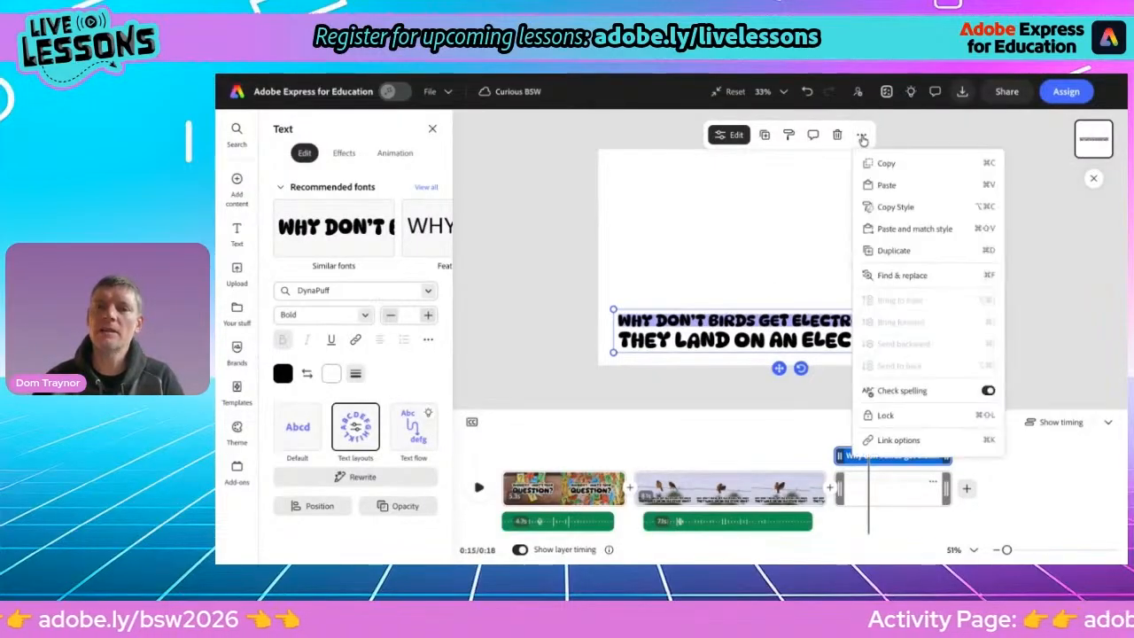
{"action": "left_click", "coordinate": [862, 136]}
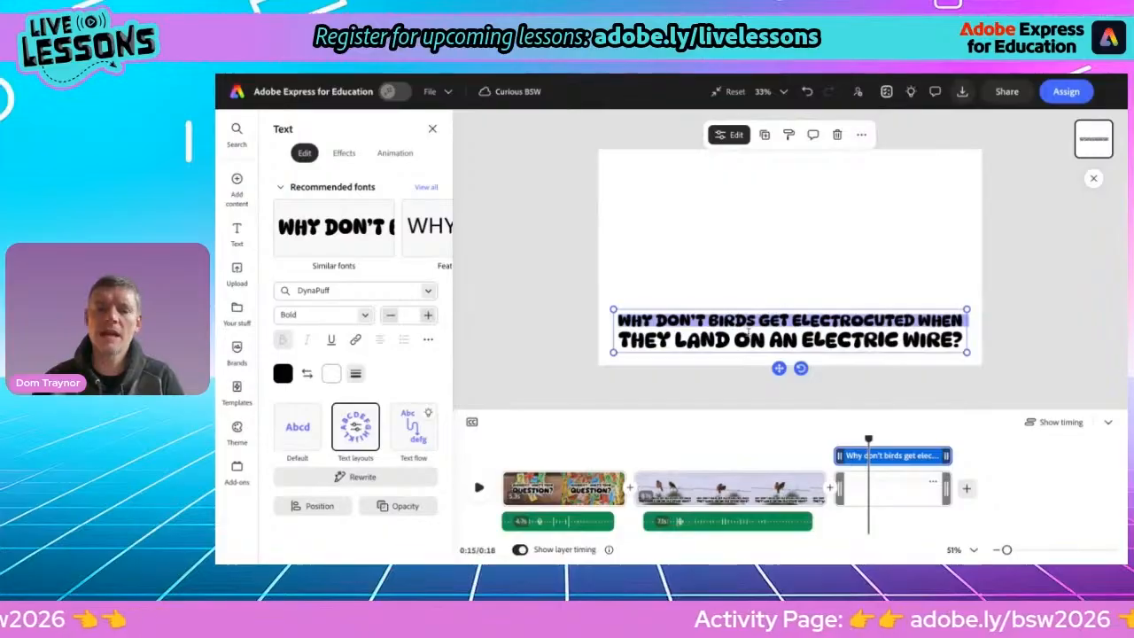
{"action": "left_click", "coordinate": [748, 331]}
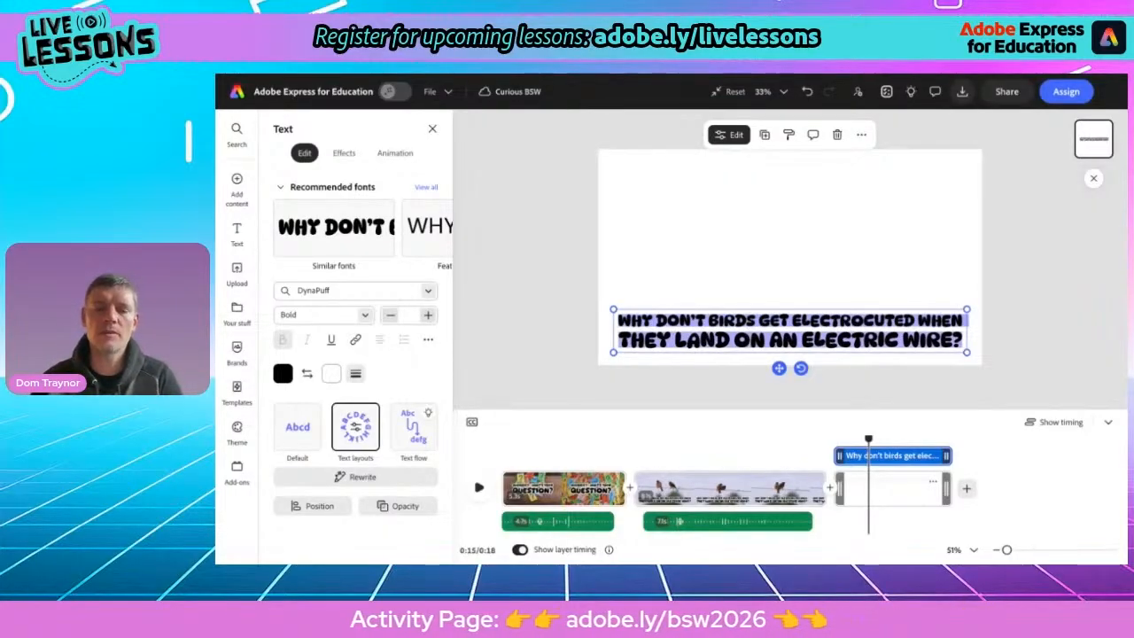
{"action": "key", "text": "ctrl+v"}
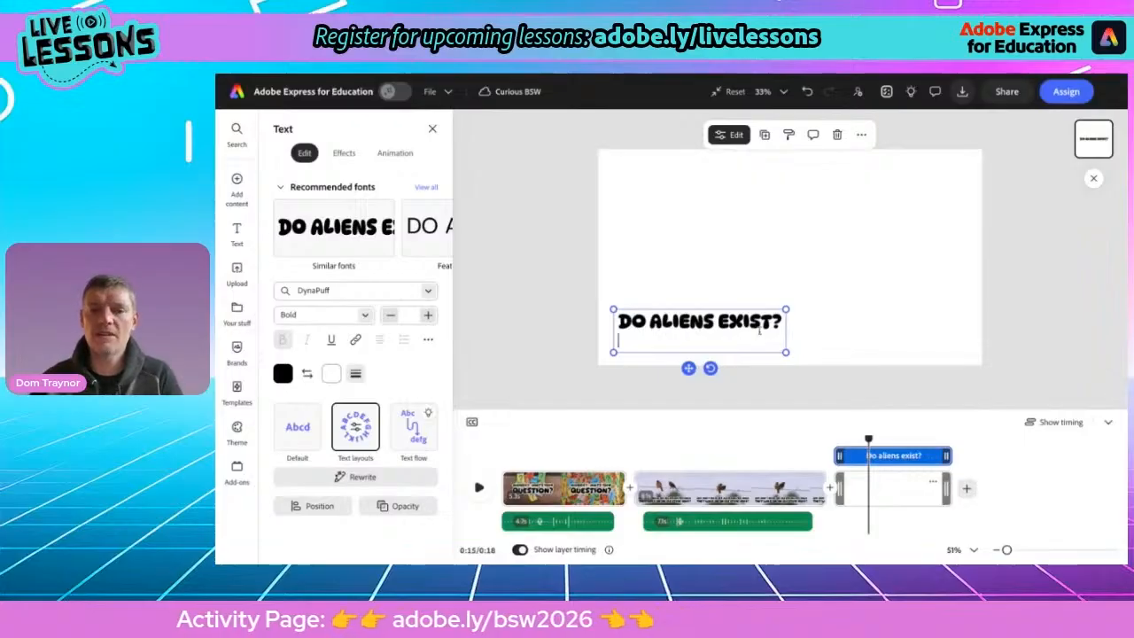
{"action": "key", "text": "BackSpace"}
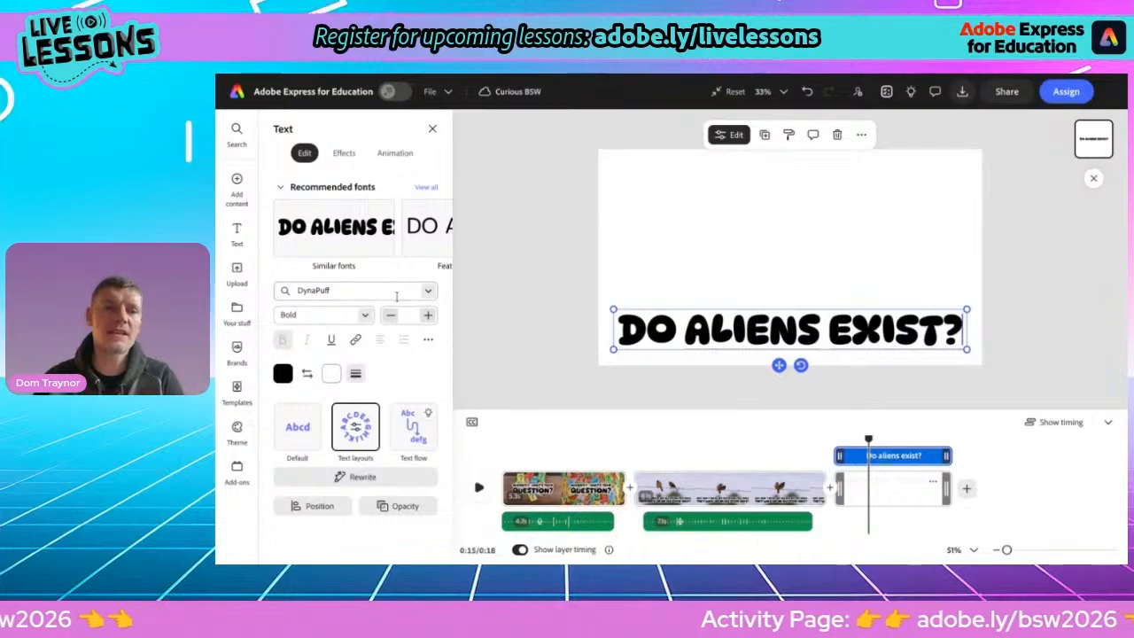
Search stock videos for "alien" and add the alien-in-spaceship clip as a layer on the third scene
{"action": "mouse_move", "coordinate": [237, 188]}
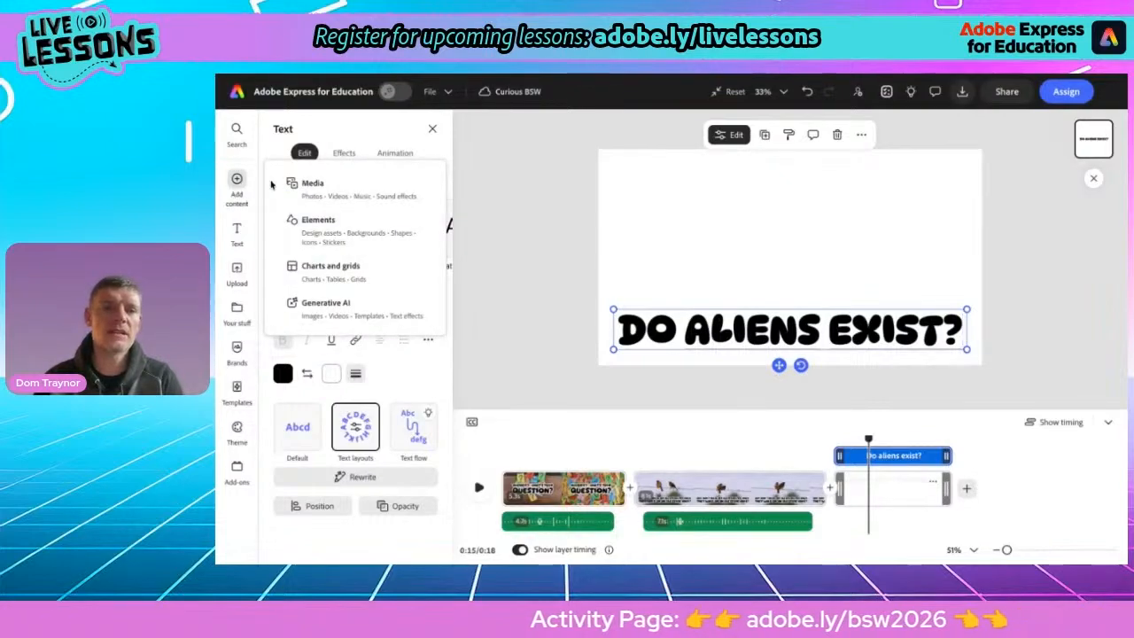
{"action": "left_click", "coordinate": [302, 189]}
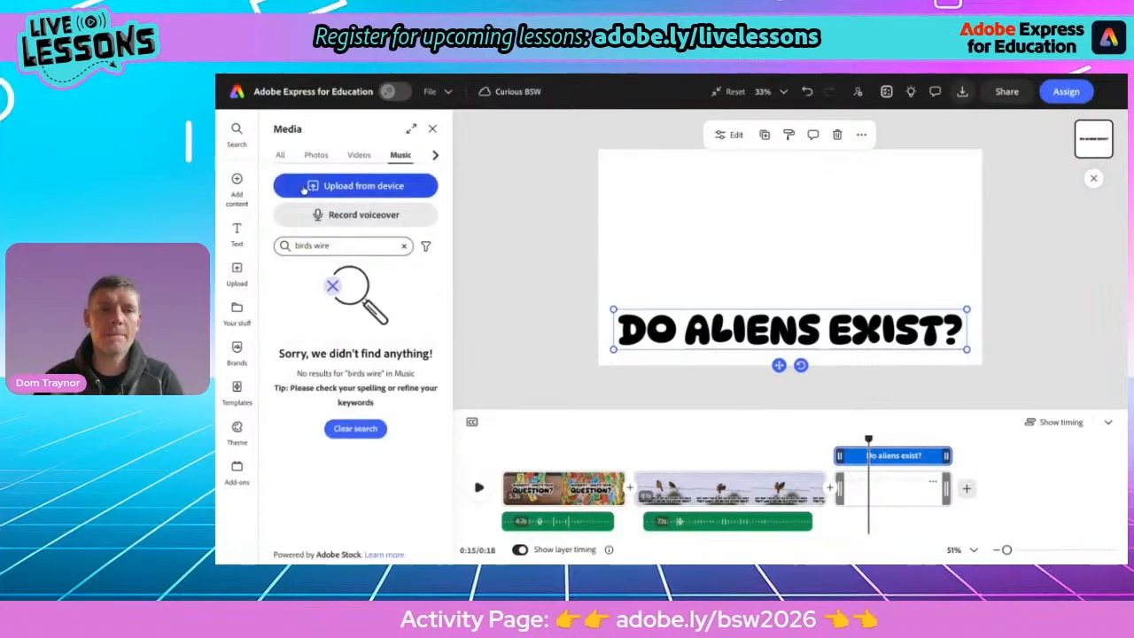
{"action": "left_click", "coordinate": [358, 156]}
{"action": "left_click", "coordinate": [316, 279]}
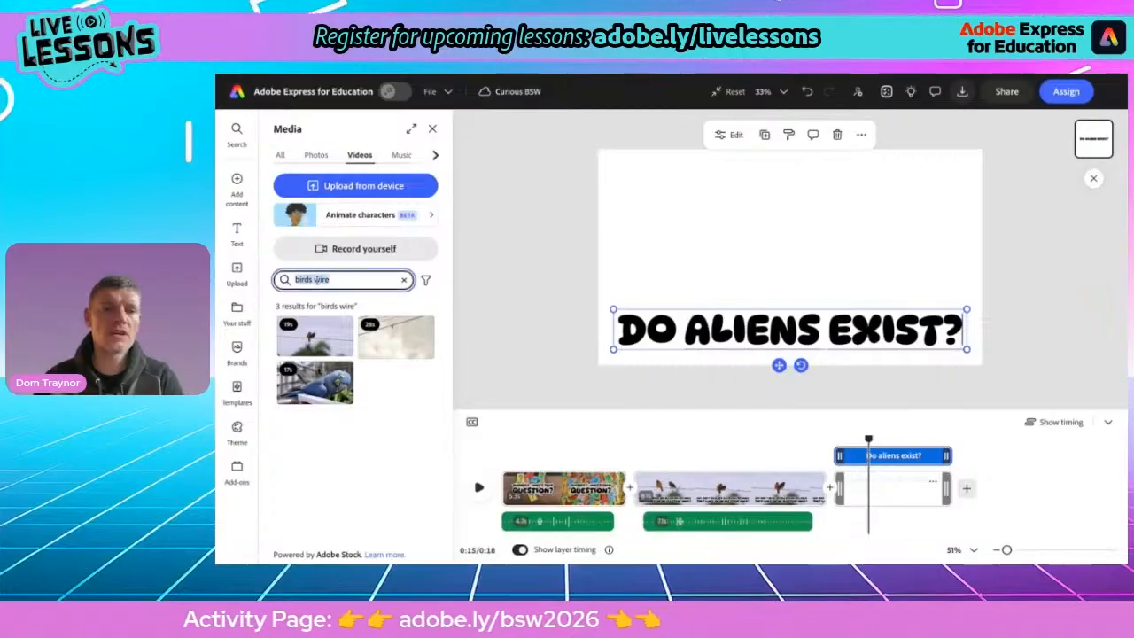
{"action": "type", "text": "alien"}
{"action": "key", "text": "Return"}
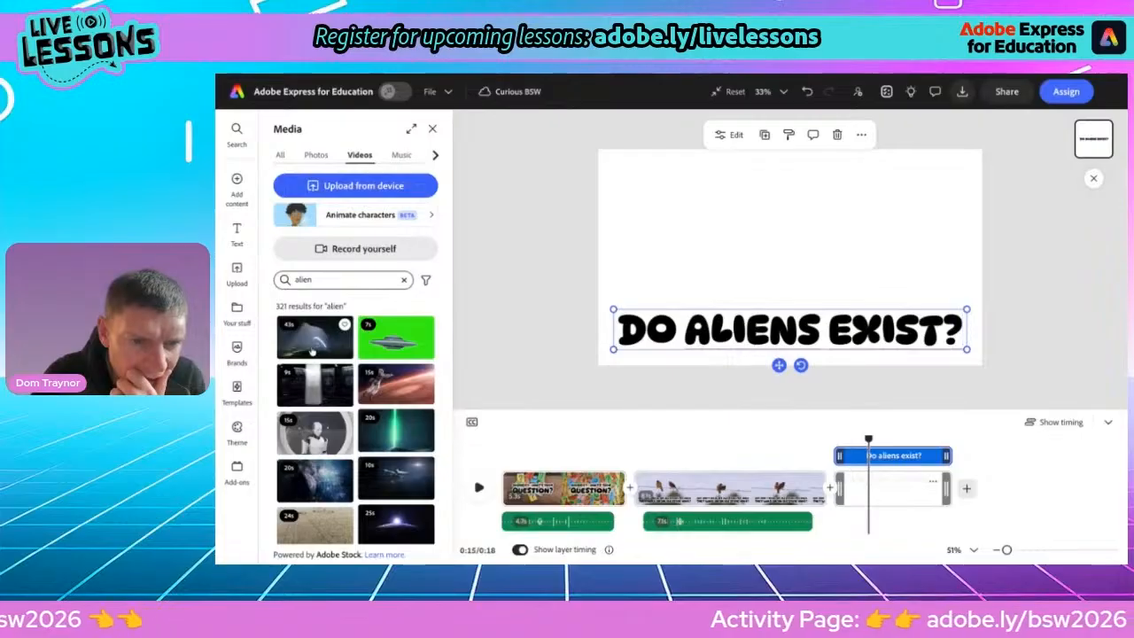
{"action": "scroll", "coordinate": [332, 448], "scroll_direction": "down", "scroll_amount": 5}
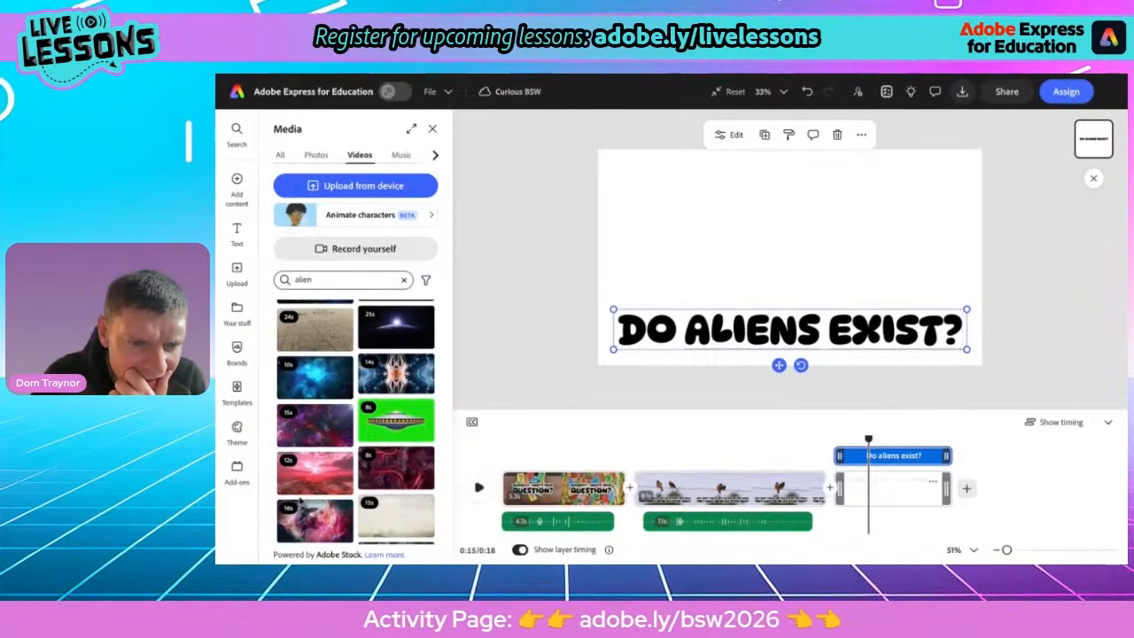
{"action": "scroll", "coordinate": [306, 443], "scroll_direction": "down", "scroll_amount": 2}
{"action": "scroll", "coordinate": [301, 498], "scroll_direction": "down", "scroll_amount": 1}
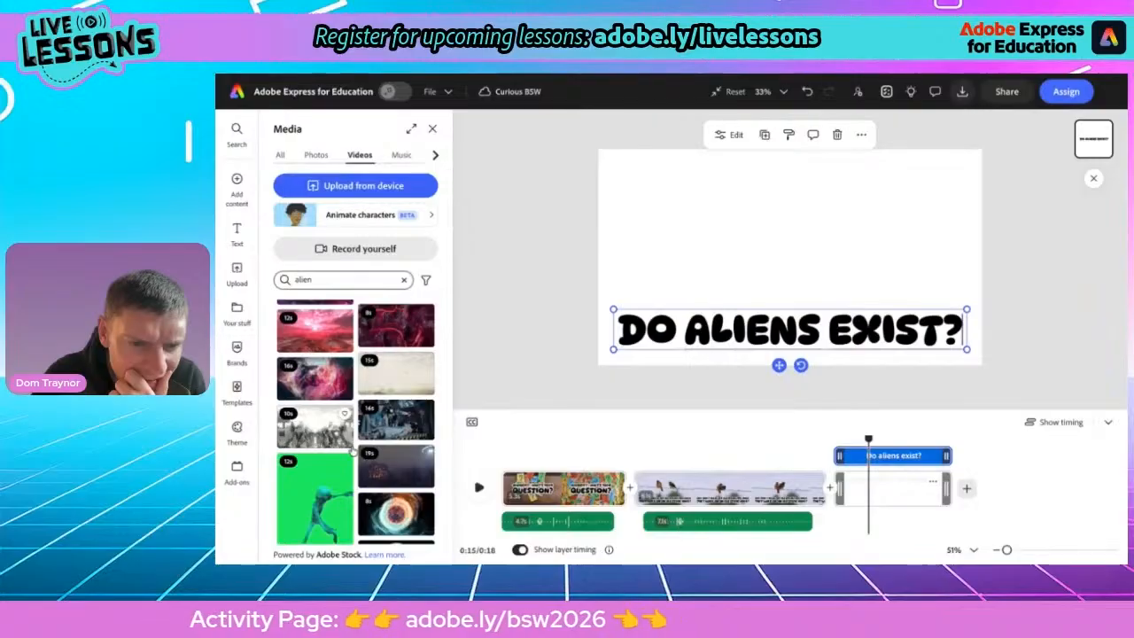
{"action": "scroll", "coordinate": [382, 494], "scroll_direction": "down", "scroll_amount": 1}
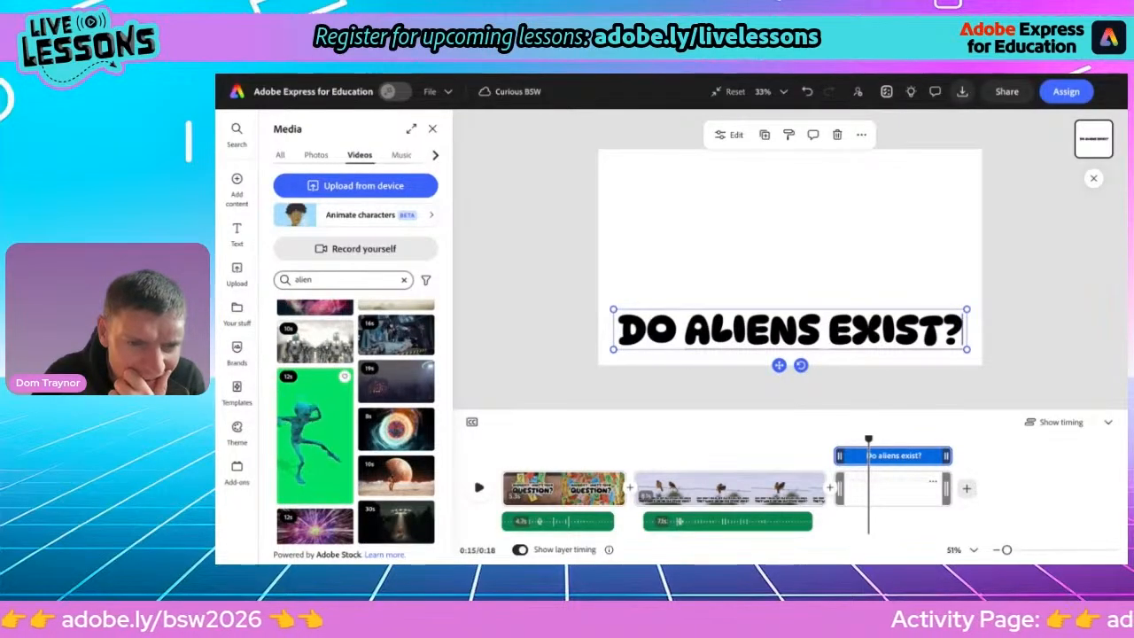
{"action": "scroll", "coordinate": [314, 435], "scroll_direction": "down", "scroll_amount": 5}
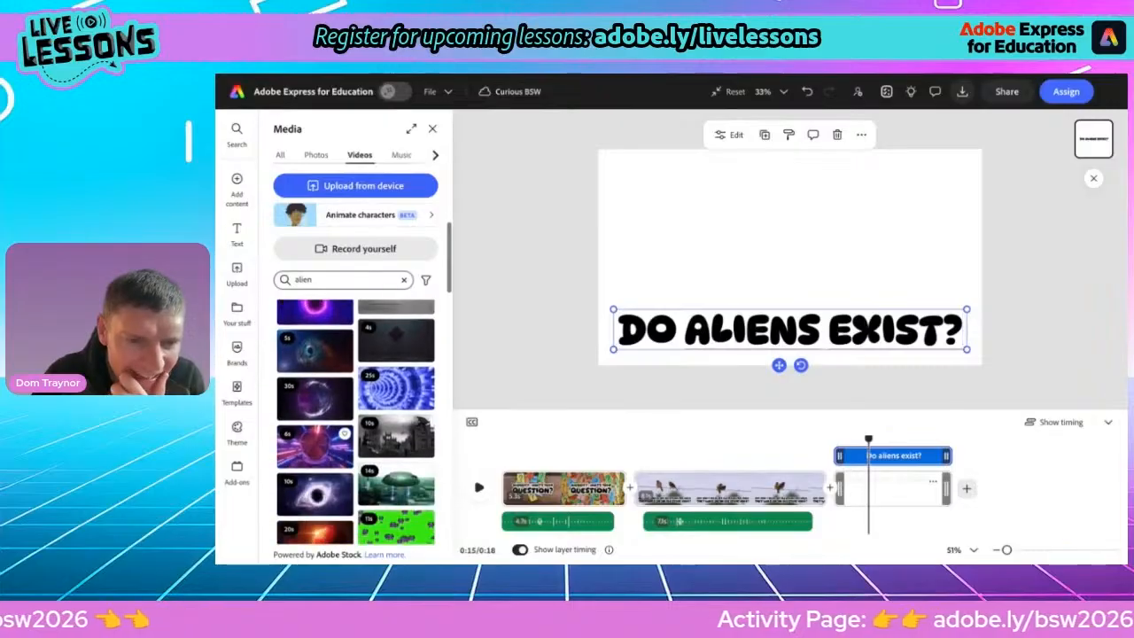
{"action": "scroll", "coordinate": [372, 426], "scroll_direction": "down", "scroll_amount": 2}
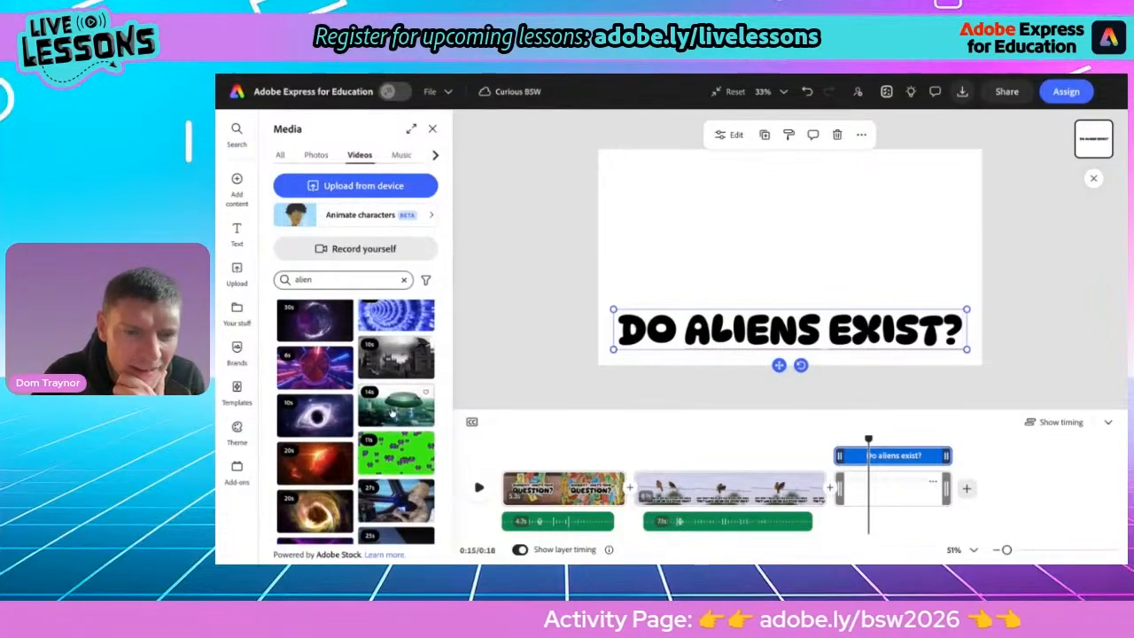
{"action": "scroll", "coordinate": [392, 412], "scroll_direction": "down", "scroll_amount": 2}
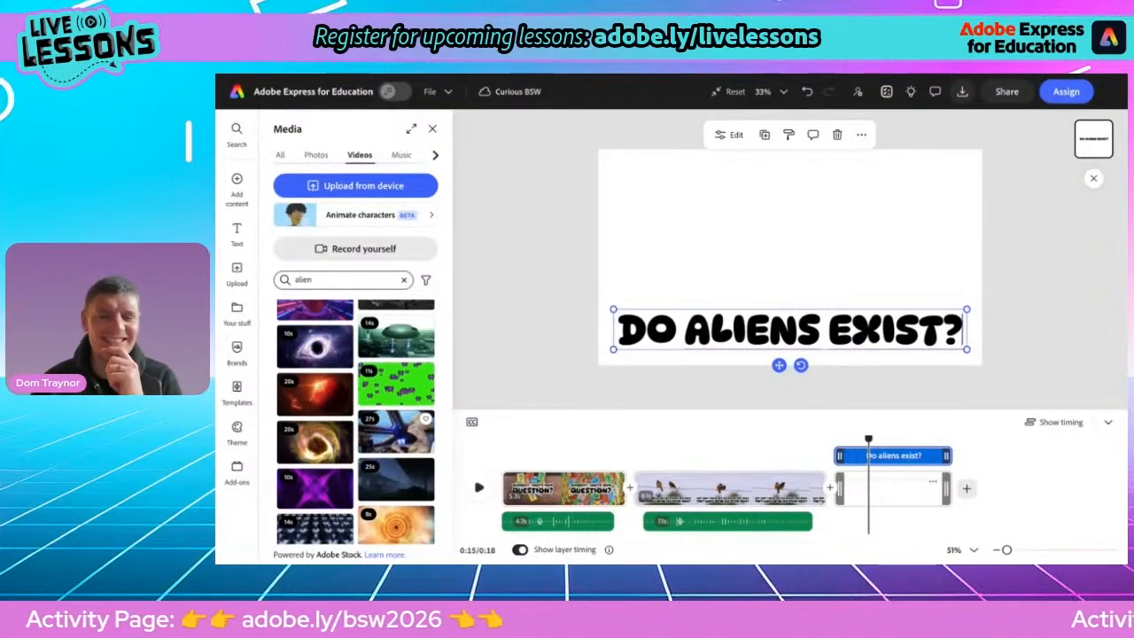
{"action": "left_click", "coordinate": [395, 433]}
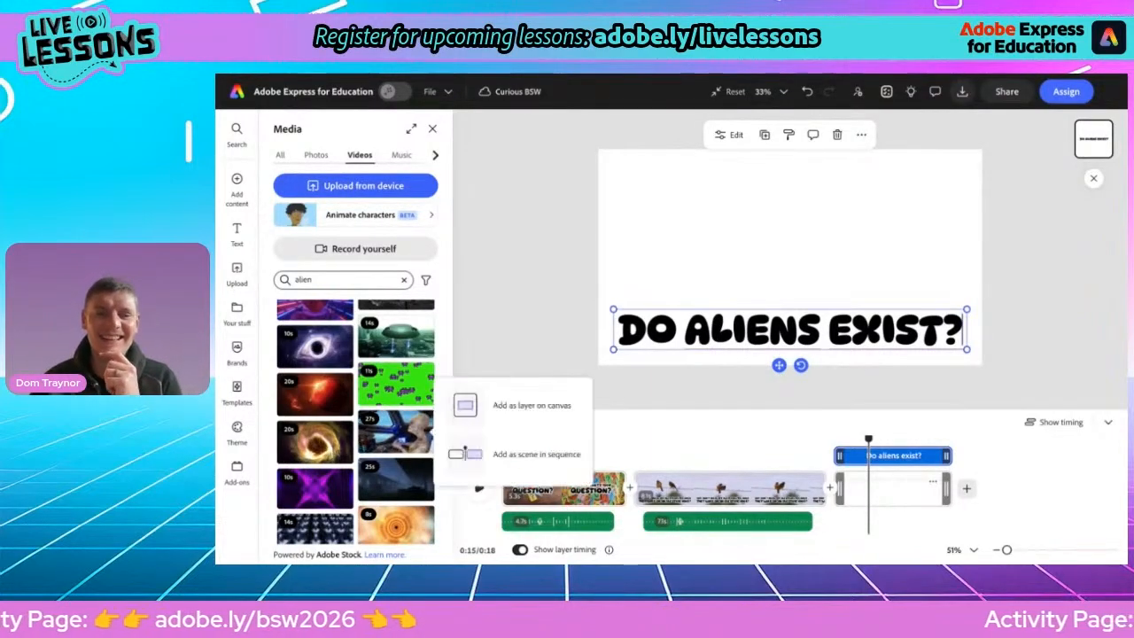
{"action": "left_click", "coordinate": [529, 405]}
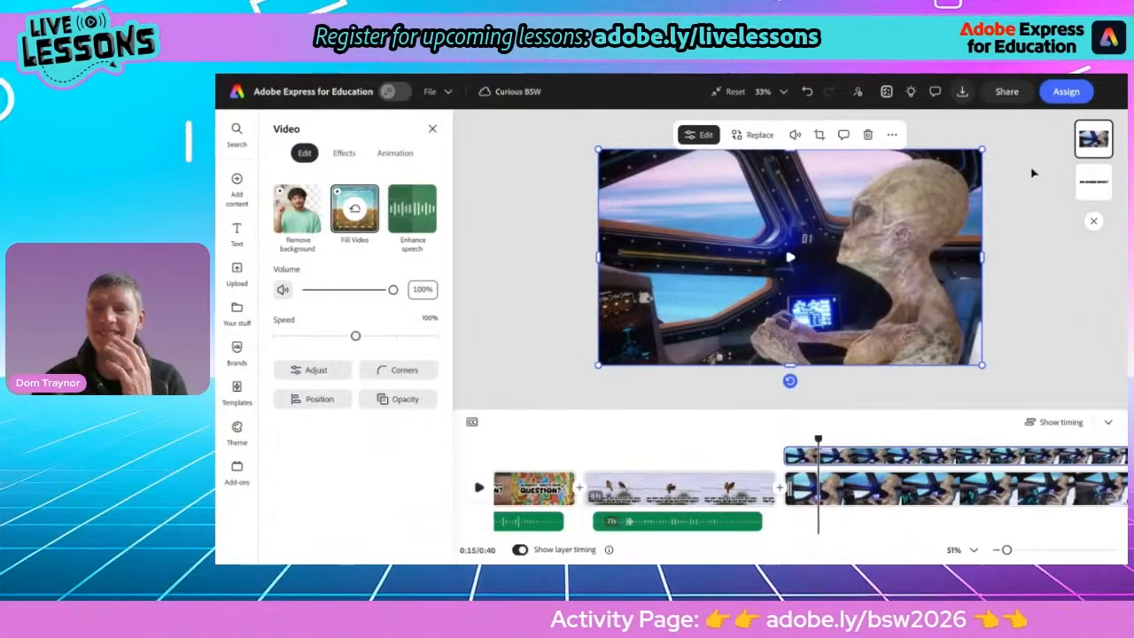
Bring the question text above the video and enlarge it to fill the scene's upper-left area
{"action": "left_click", "coordinate": [1090, 184]}
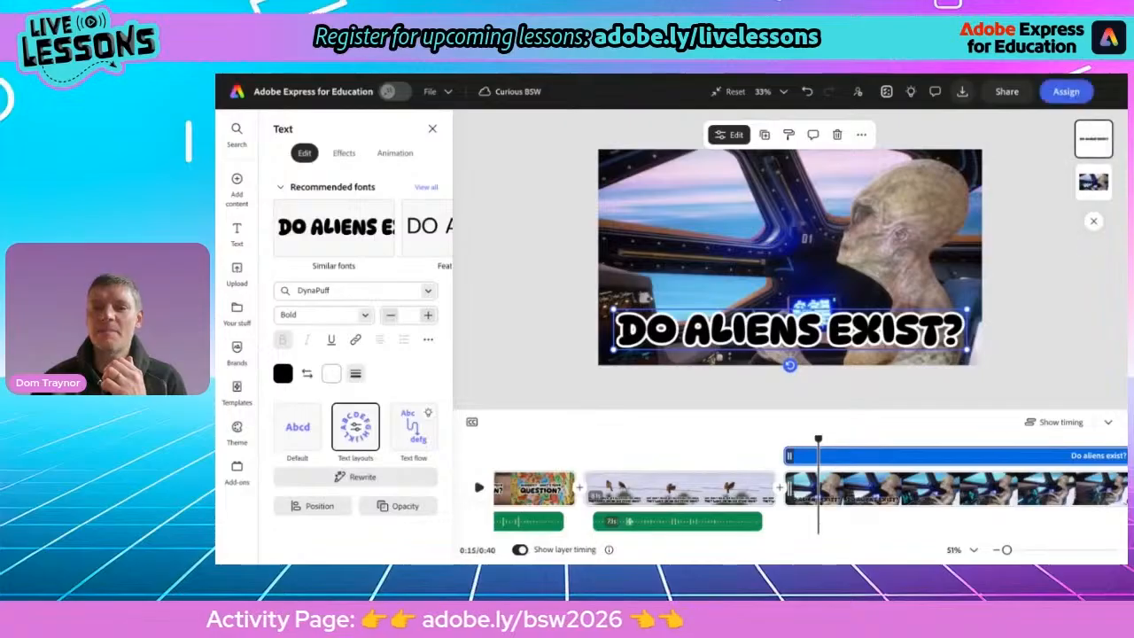
{"action": "left_click_drag", "start_coordinate": [968, 307], "coordinate": [741, 196]}
{"action": "left_click_drag", "start_coordinate": [688, 254], "coordinate": [687, 236]}
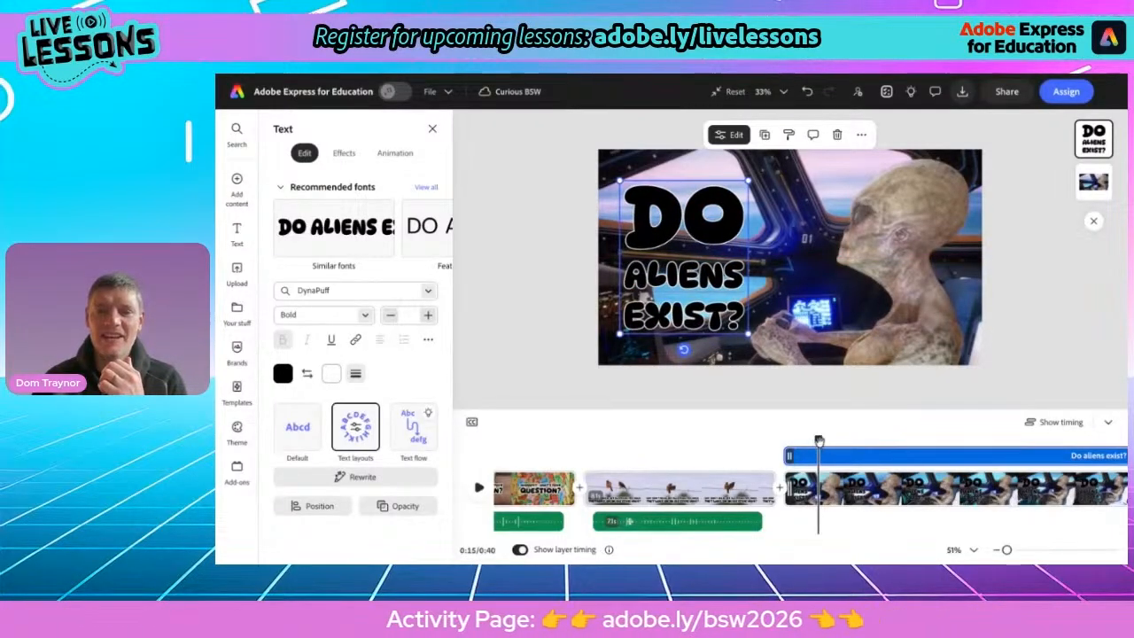
Apply the Wobble in-animation to the question text on the third scene
{"action": "left_click_drag", "start_coordinate": [818, 440], "coordinate": [791, 440]}
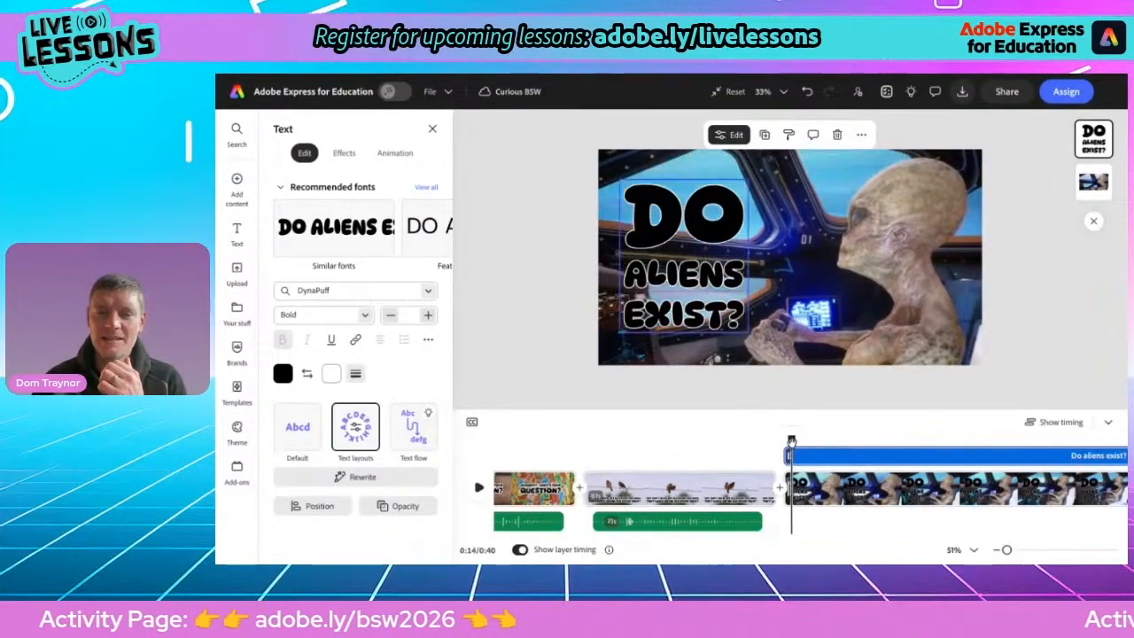
{"action": "left_click", "coordinate": [394, 153]}
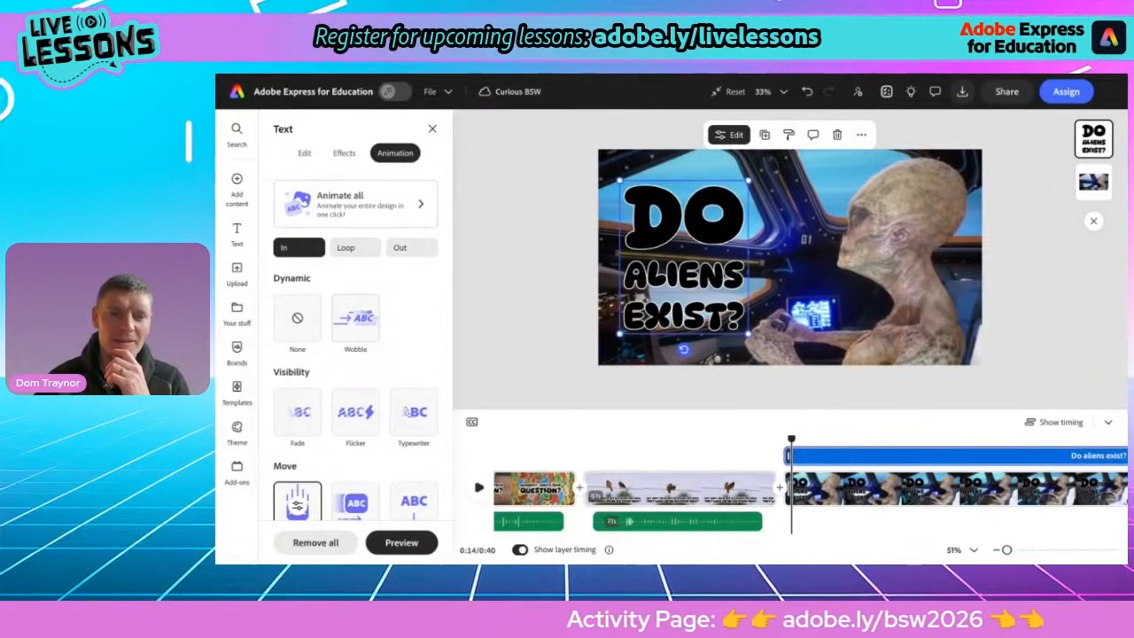
{"action": "left_click", "coordinate": [355, 318]}
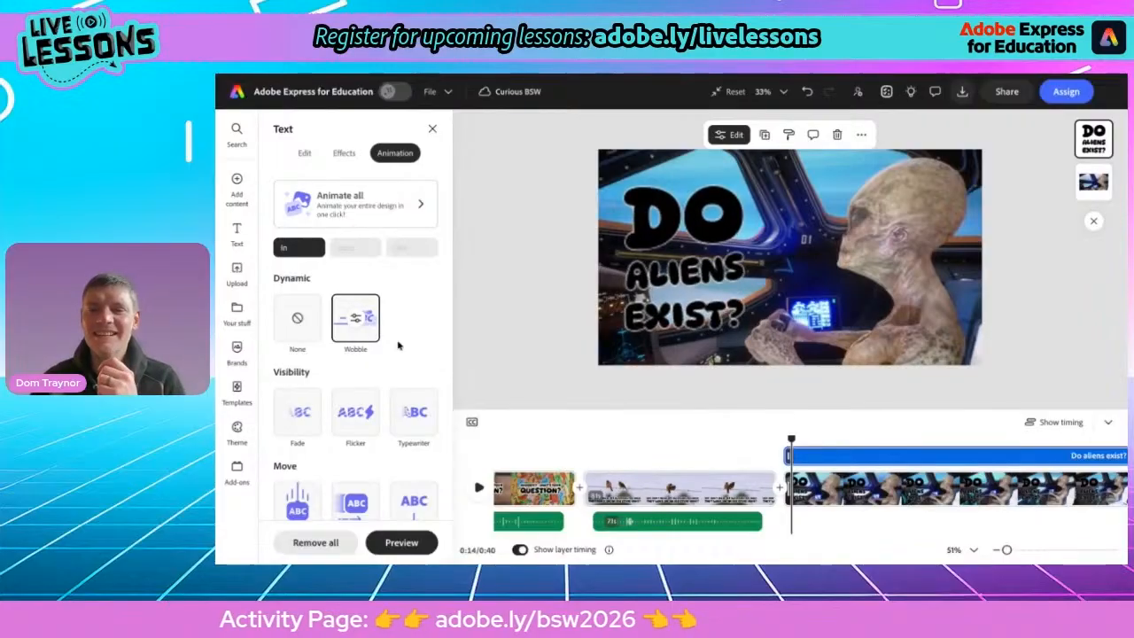
Record a voiceover for the third scene with the MacBook Pro Microphone (Built-in)
{"action": "left_click", "coordinate": [236, 188]}
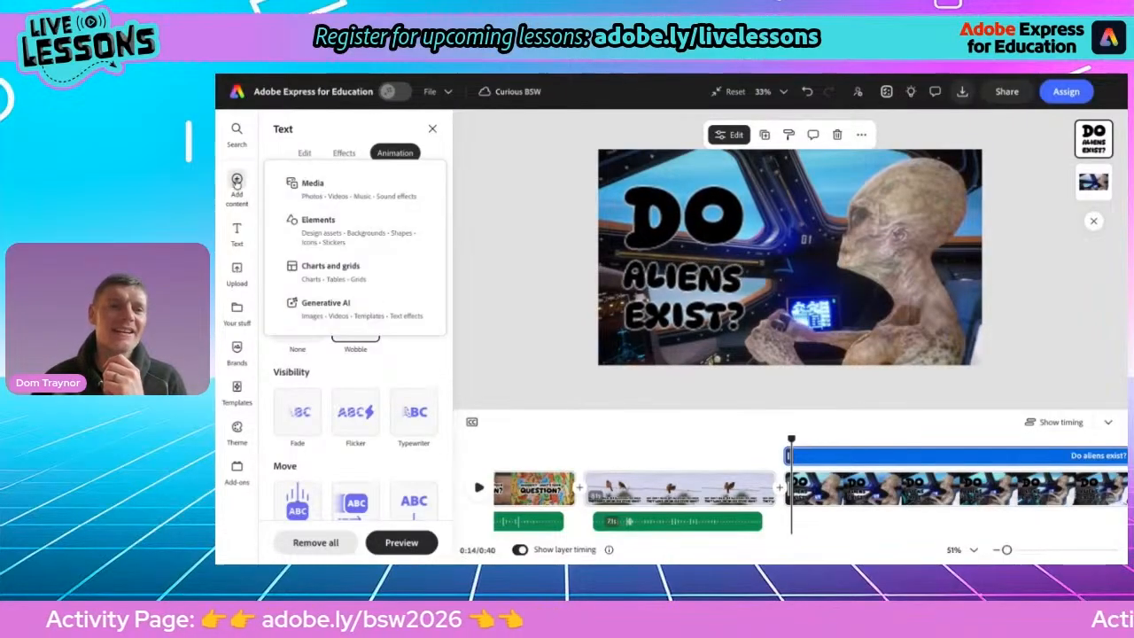
{"action": "left_click", "coordinate": [325, 189]}
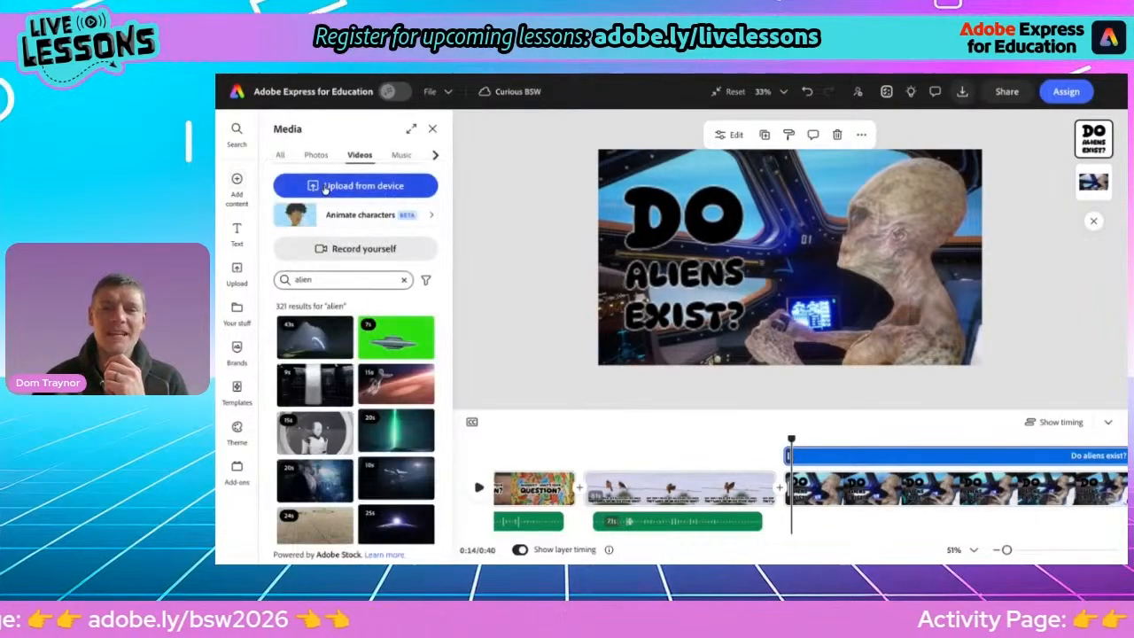
{"action": "left_click", "coordinate": [400, 157]}
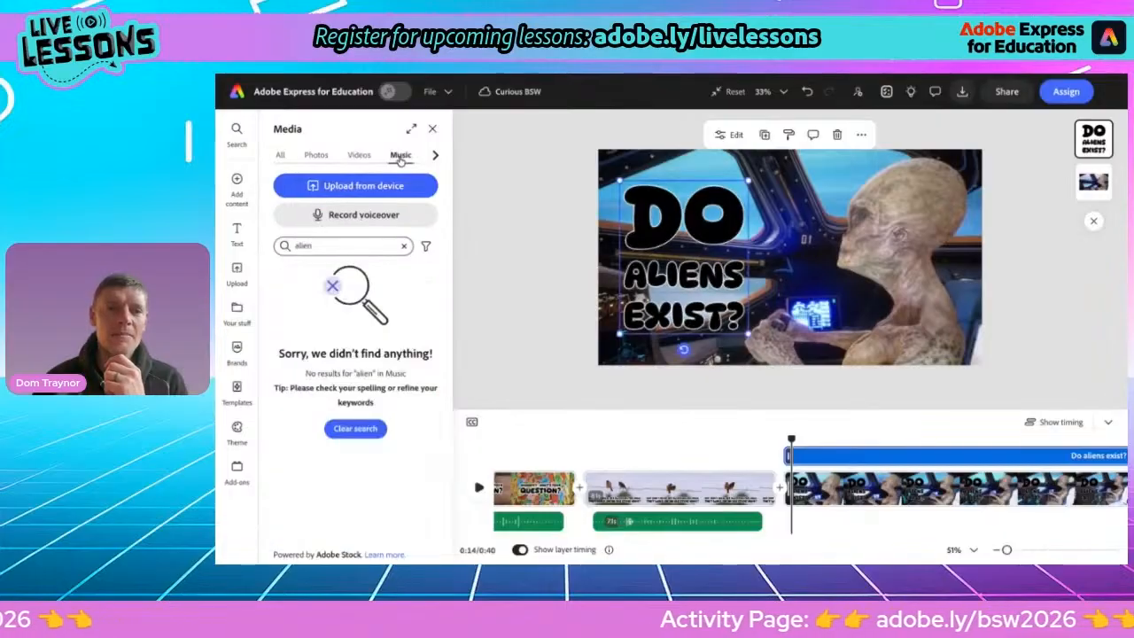
{"action": "left_click", "coordinate": [360, 212]}
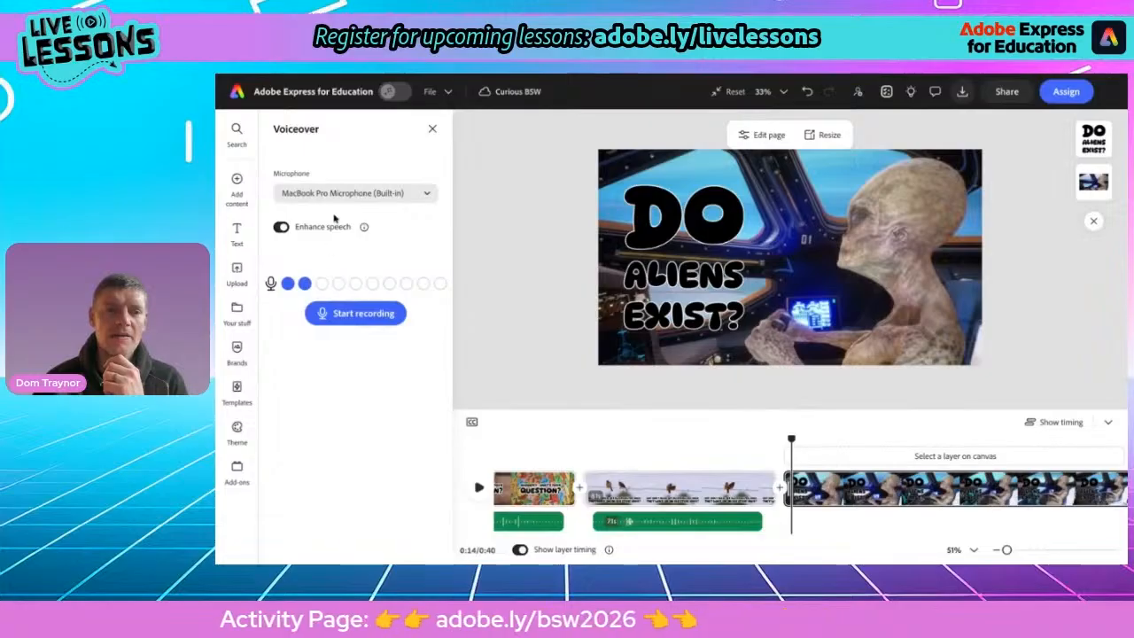
{"action": "left_click", "coordinate": [346, 318]}
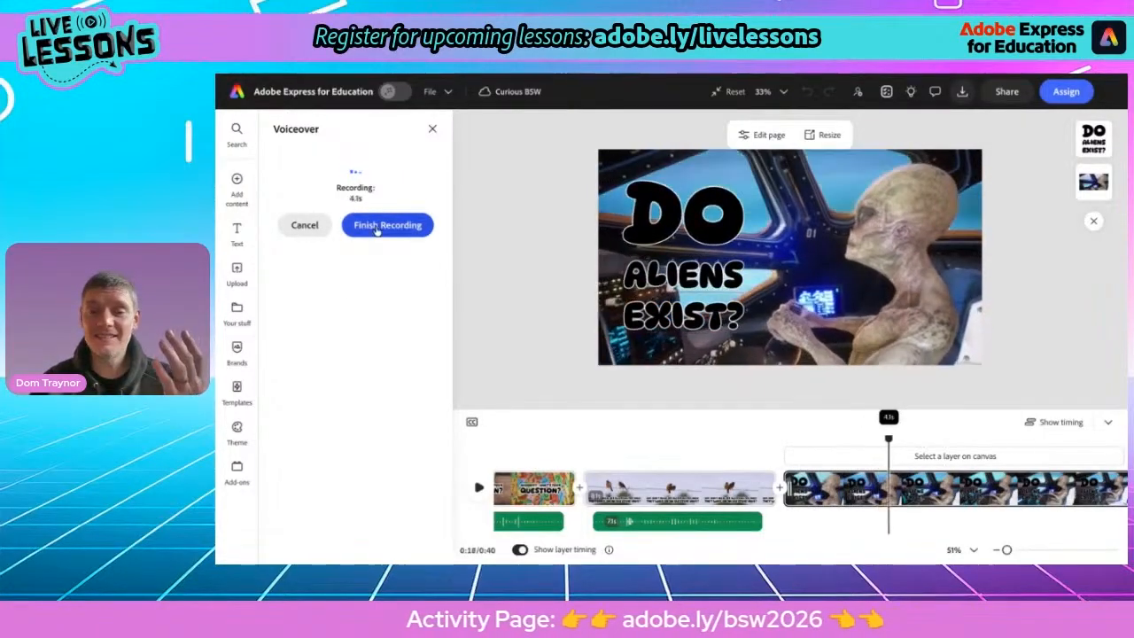
{"action": "left_click", "coordinate": [381, 225]}
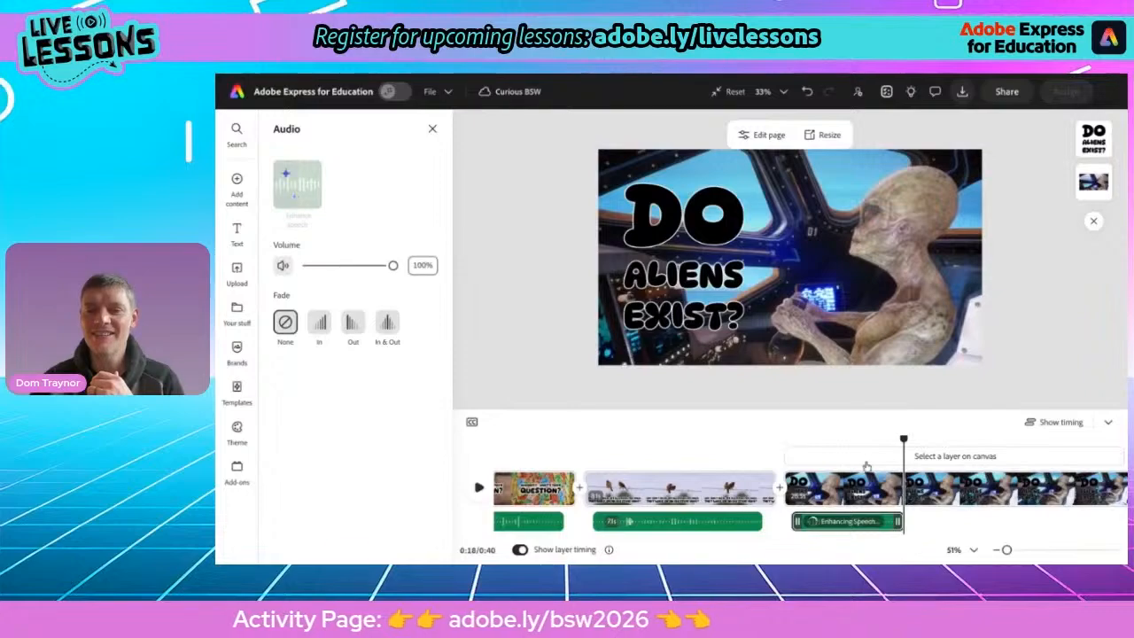
Trim the third scene to the length of its voiceover and select it
{"action": "scroll", "coordinate": [910, 496], "scroll_direction": "right", "scroll_amount": 3}
{"action": "scroll", "coordinate": [911, 499], "scroll_direction": "right", "scroll_amount": 3}
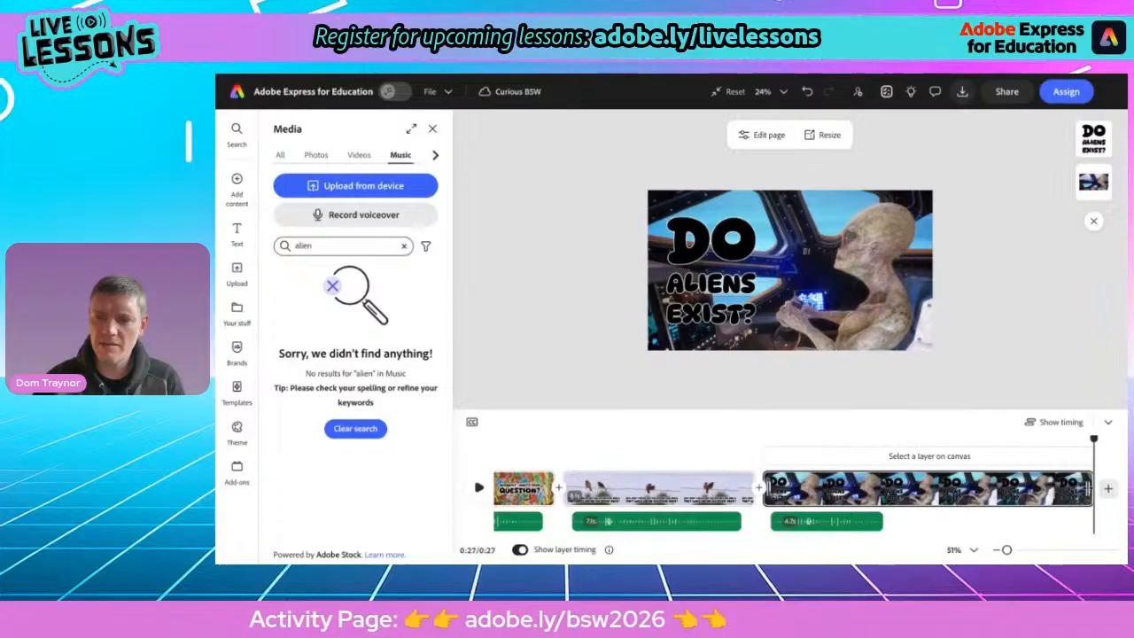
{"action": "left_click_drag", "start_coordinate": [1089, 488], "coordinate": [903, 498]}
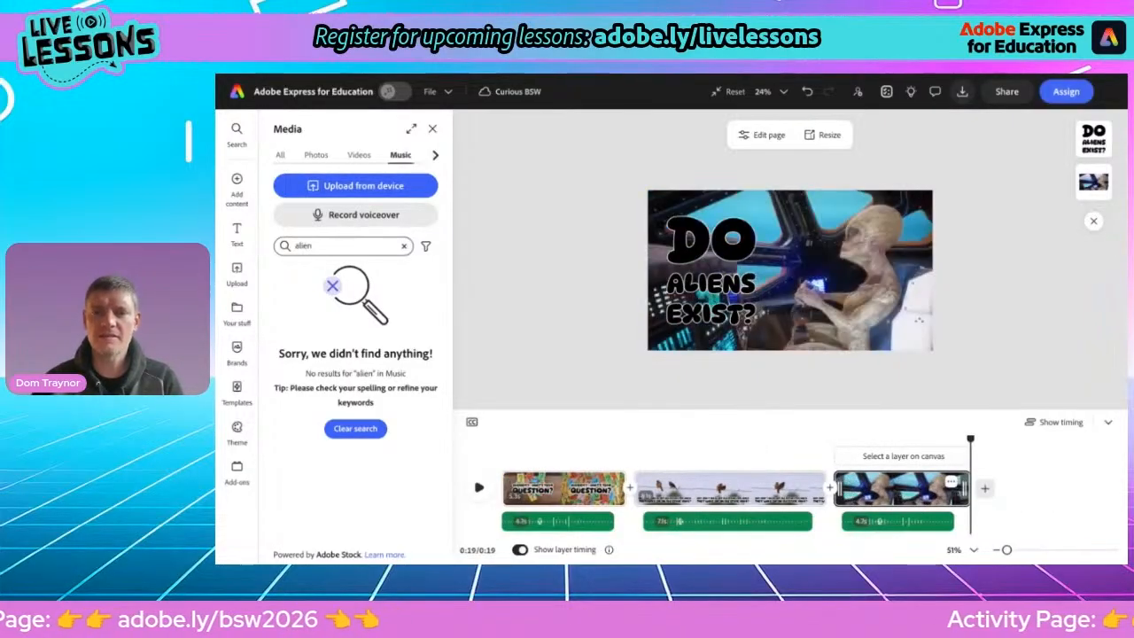
{"action": "left_click_drag", "start_coordinate": [973, 438], "coordinate": [715, 438]}
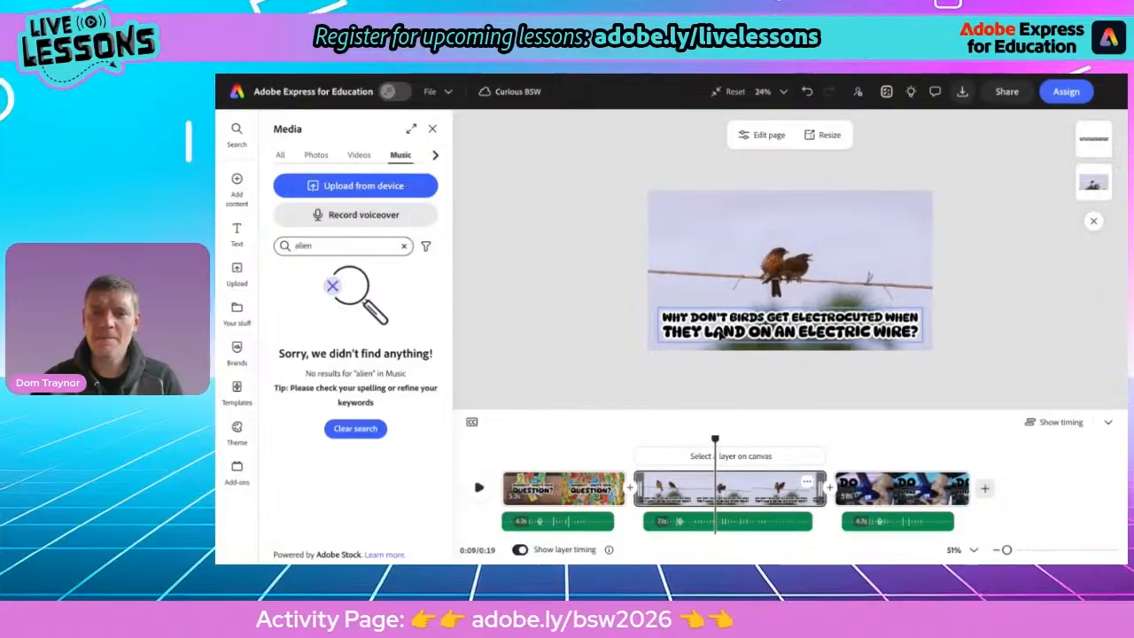
{"action": "left_click", "coordinate": [881, 489]}
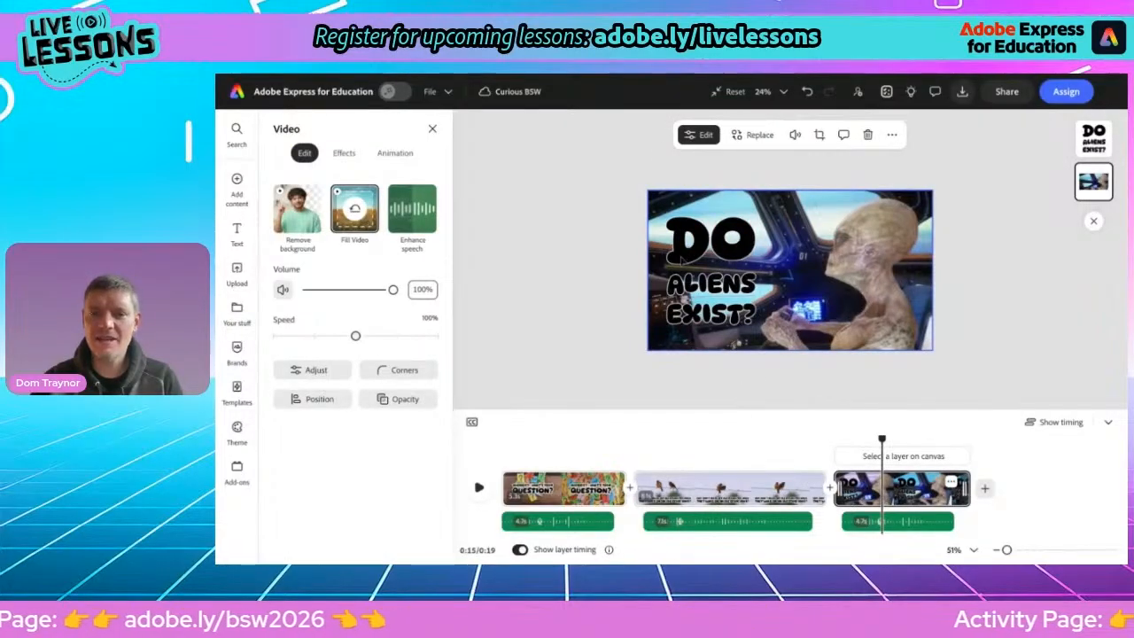
Change the colour of the alien question text to green
{"action": "left_click", "coordinate": [682, 259]}
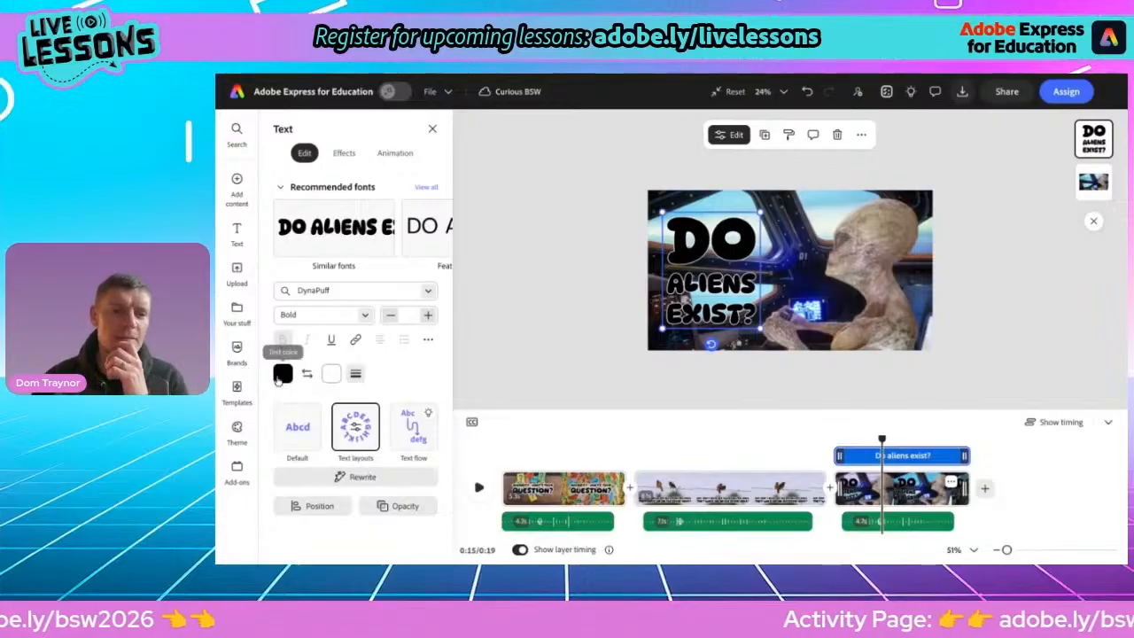
{"action": "left_click", "coordinate": [282, 373]}
{"action": "left_click", "coordinate": [344, 472]}
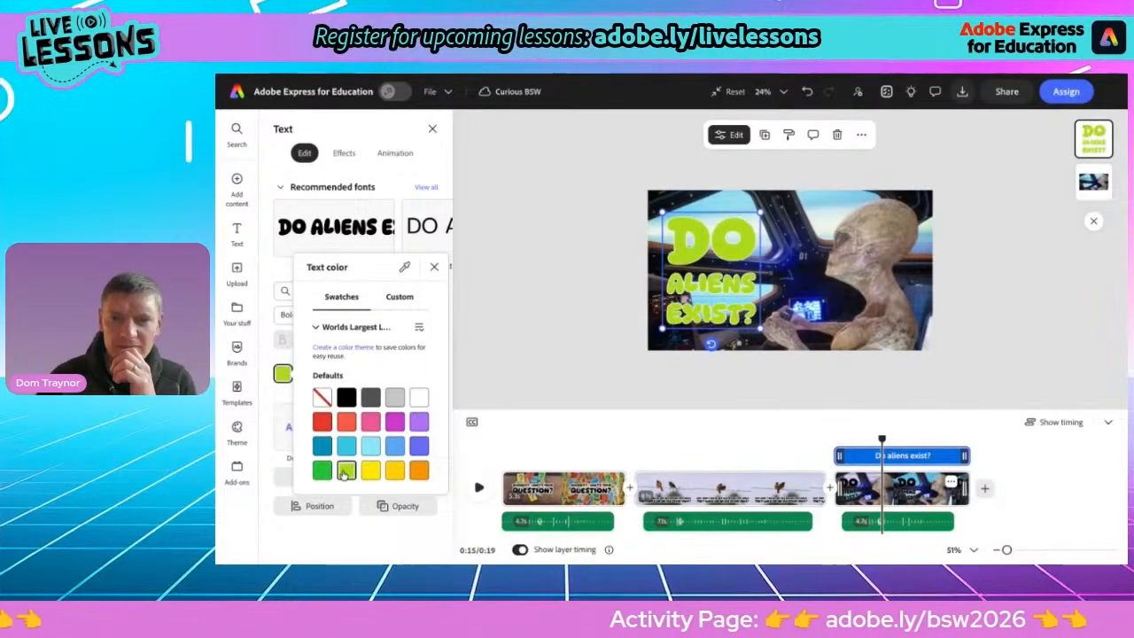
{"action": "left_click", "coordinate": [322, 470]}
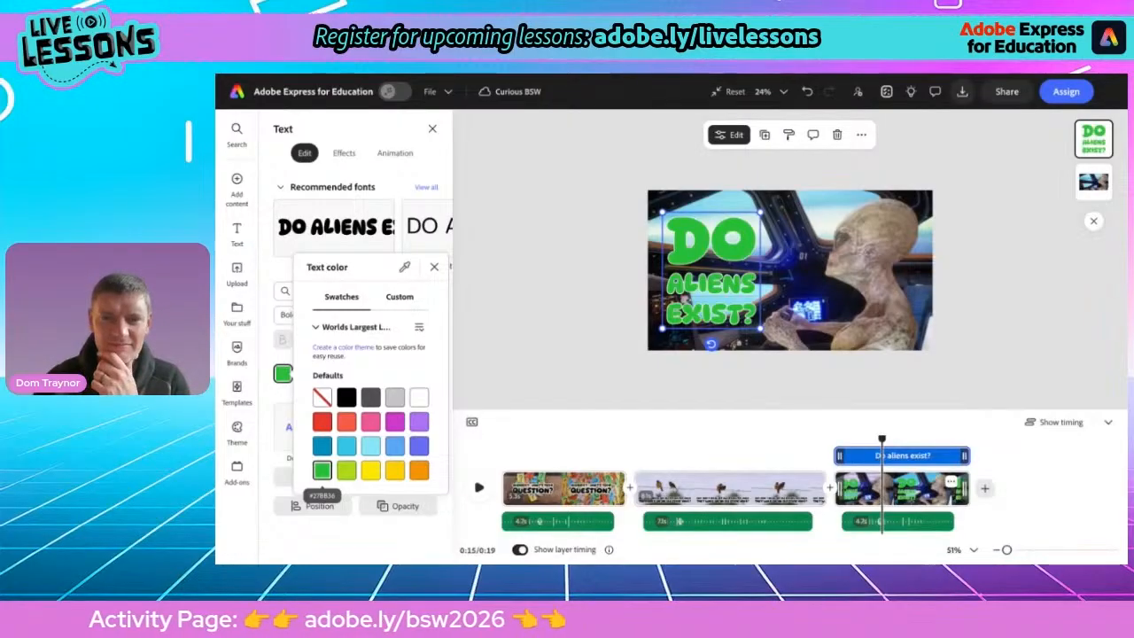
Change the colour of the bird question text on the second scene to coral red
{"action": "left_click", "coordinate": [707, 498]}
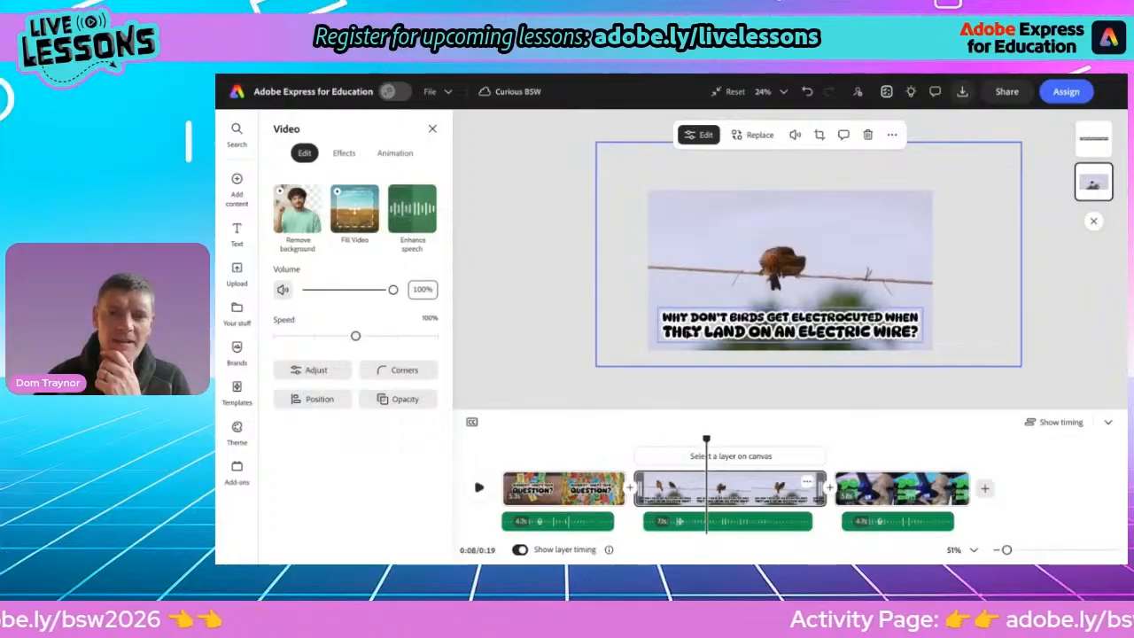
{"action": "left_click", "coordinate": [673, 324]}
{"action": "left_click", "coordinate": [283, 373]}
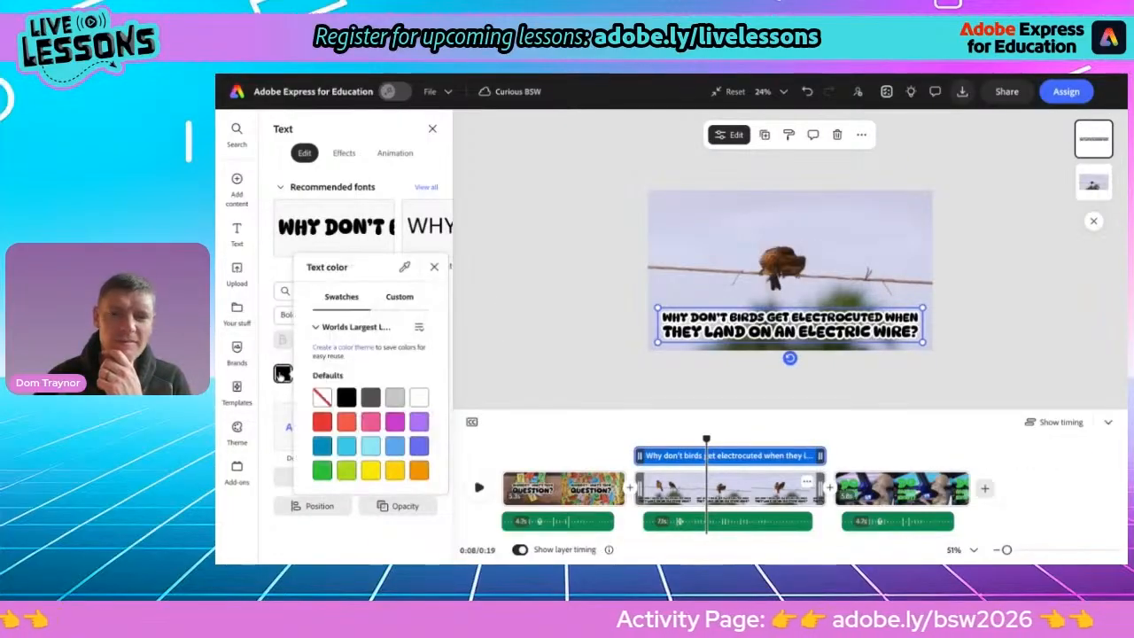
{"action": "left_click", "coordinate": [347, 422]}
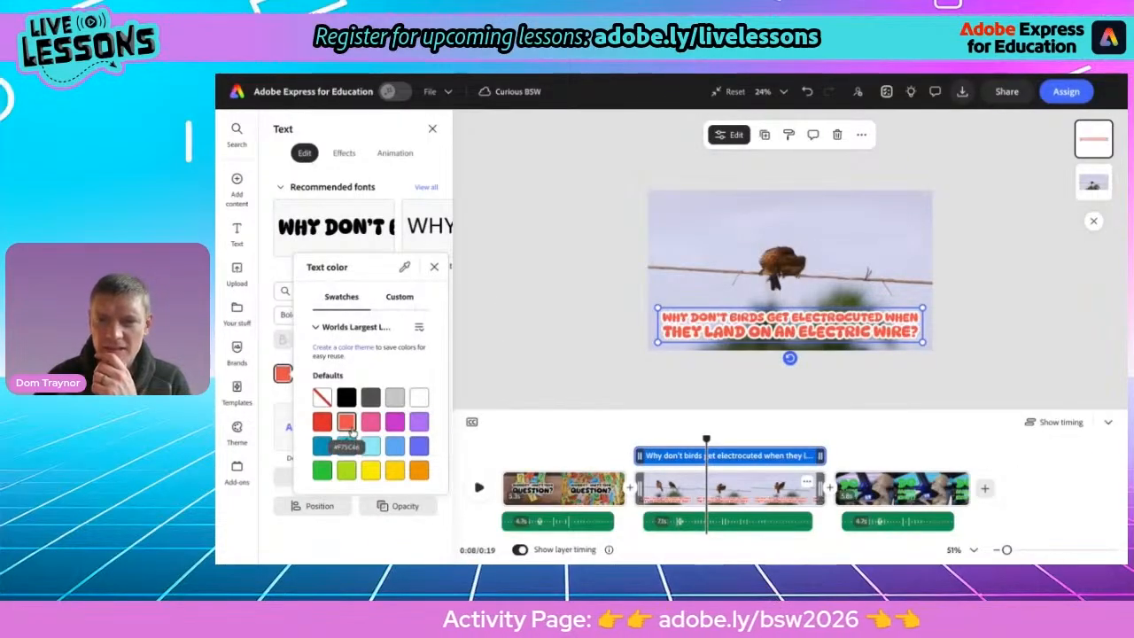
Increase the outline thickness of the alien question text on the third scene
{"action": "left_click", "coordinate": [552, 496]}
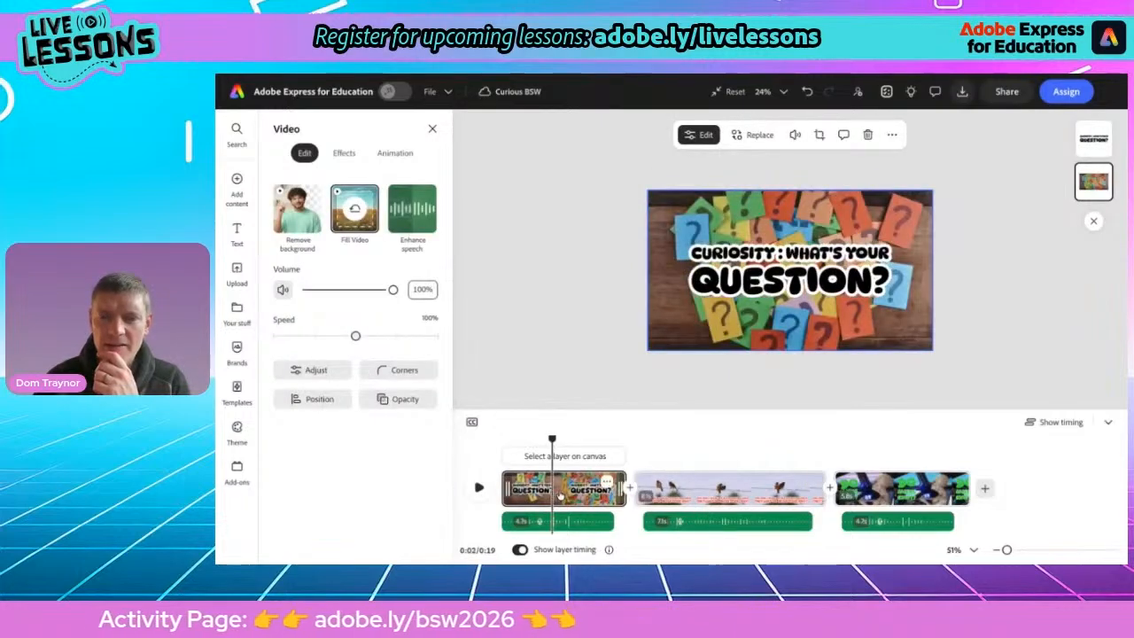
{"action": "left_click", "coordinate": [703, 493]}
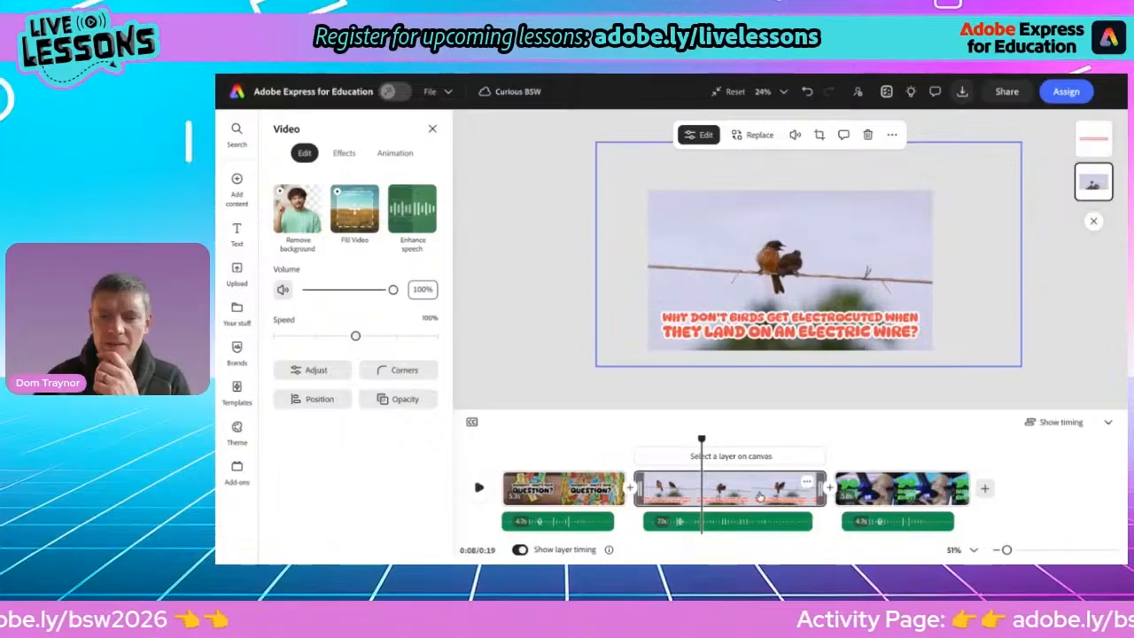
{"action": "left_click", "coordinate": [900, 494]}
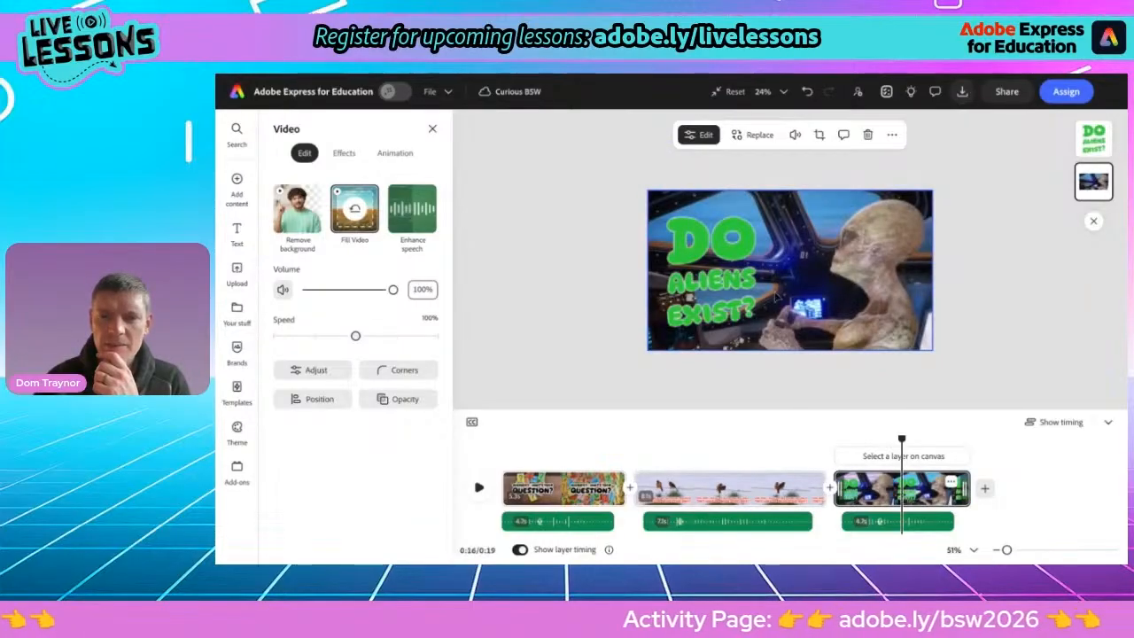
{"action": "left_click", "coordinate": [745, 293]}
{"action": "left_click", "coordinate": [356, 374]}
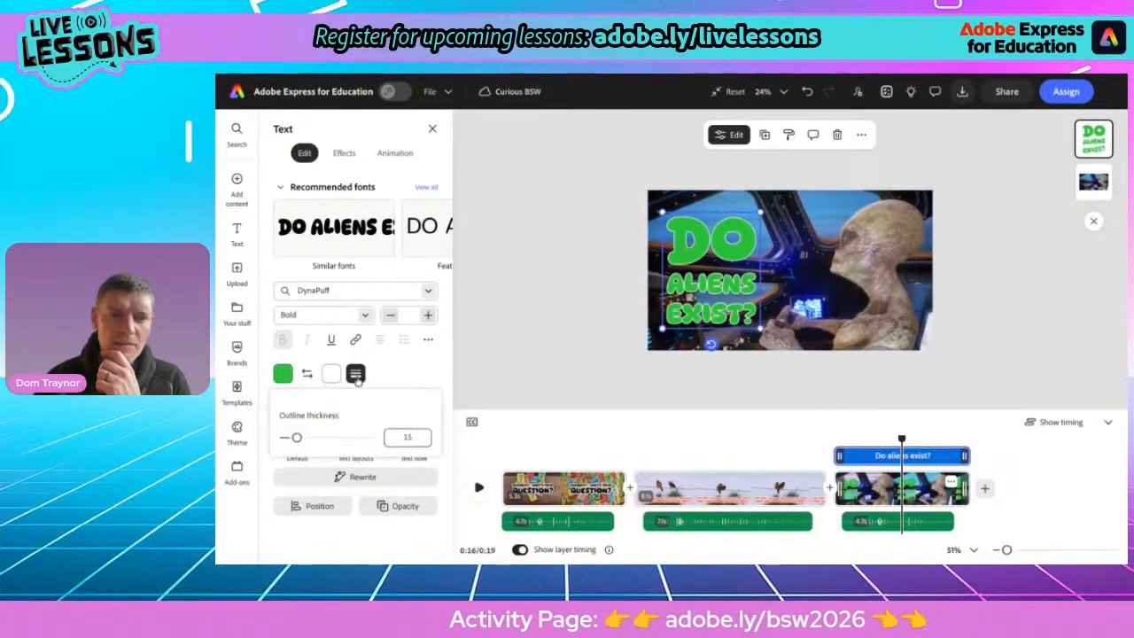
{"action": "left_click_drag", "start_coordinate": [321, 441], "coordinate": [333, 438]}
{"action": "left_click", "coordinate": [537, 356]}
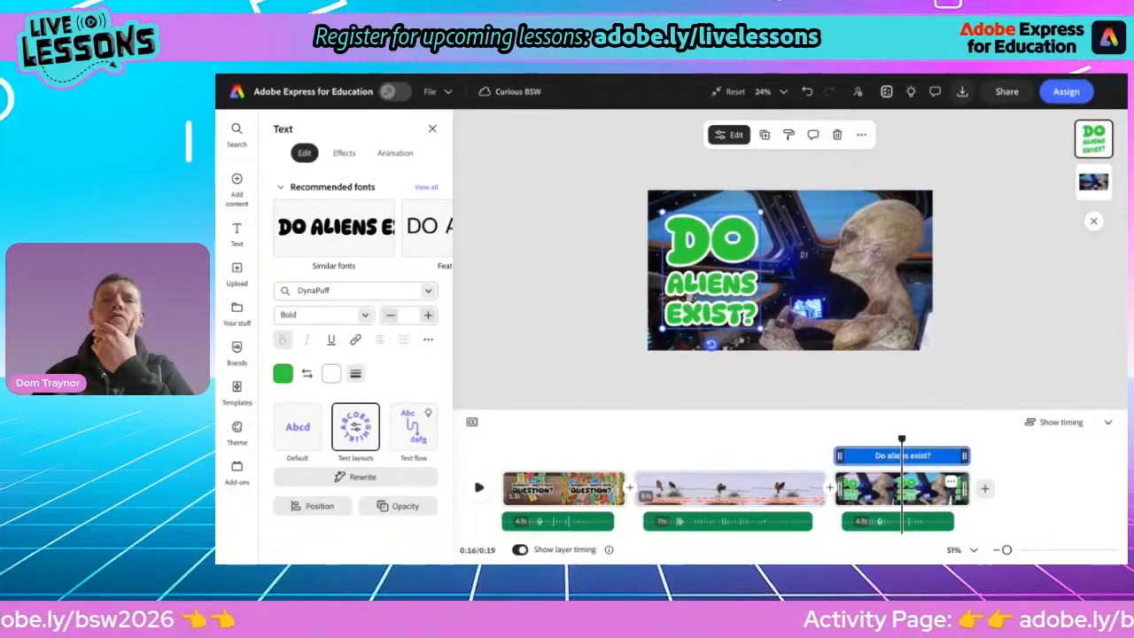
Select the question 'What makes a rainbow?' on the activity page and return to the editor
{"action": "key", "text": "ctrl+Tab"}
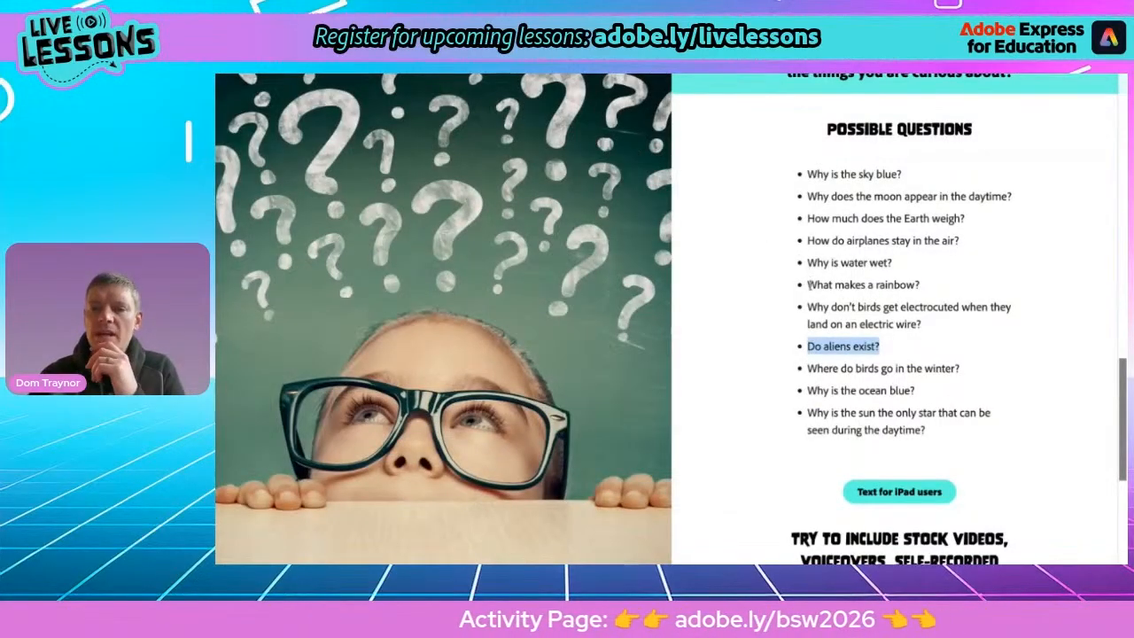
{"action": "left_click_drag", "start_coordinate": [806, 284], "coordinate": [937, 289]}
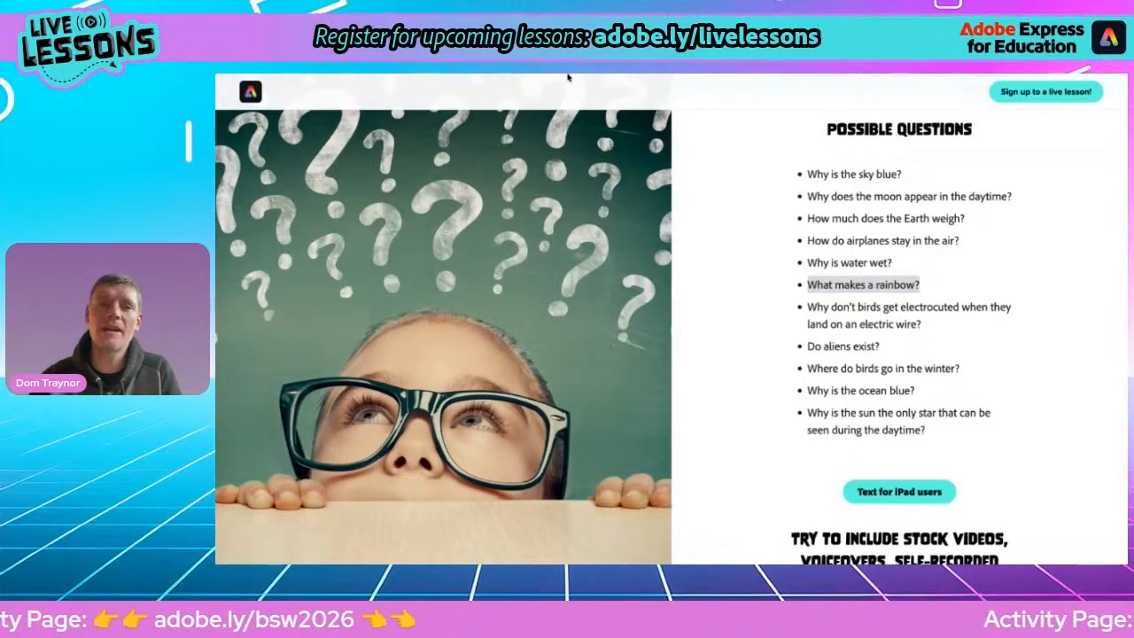
{"action": "key", "text": "ctrl+shift+Tab"}
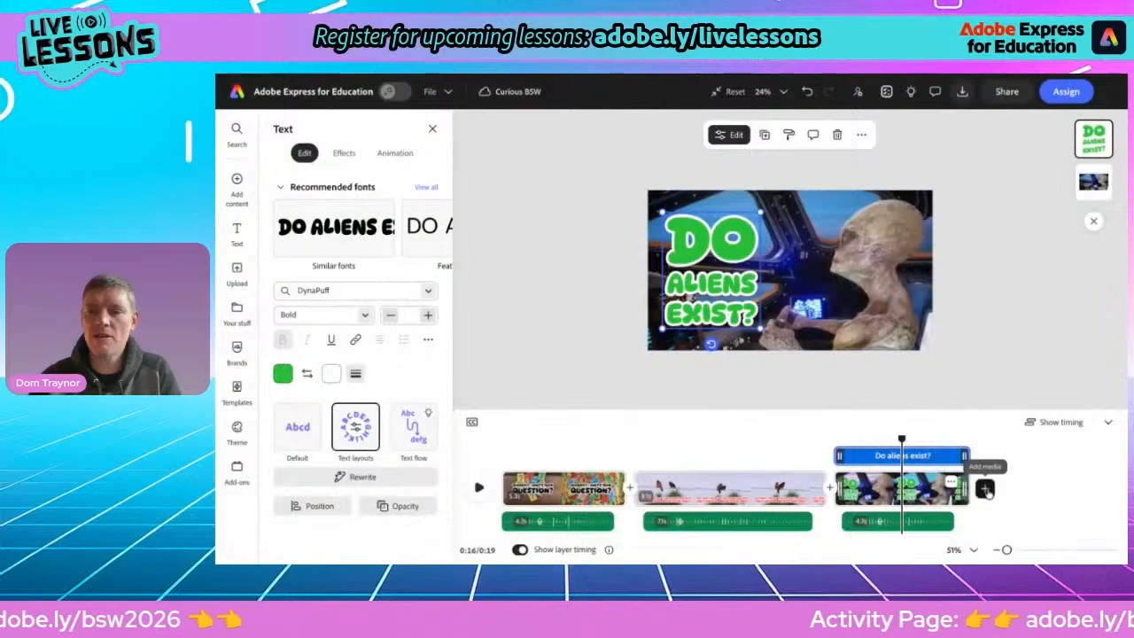
Add a new blank scene at the end and search the stock videos for 'rainbow'
{"action": "left_click", "coordinate": [985, 489]}
{"action": "left_click", "coordinate": [957, 467]}
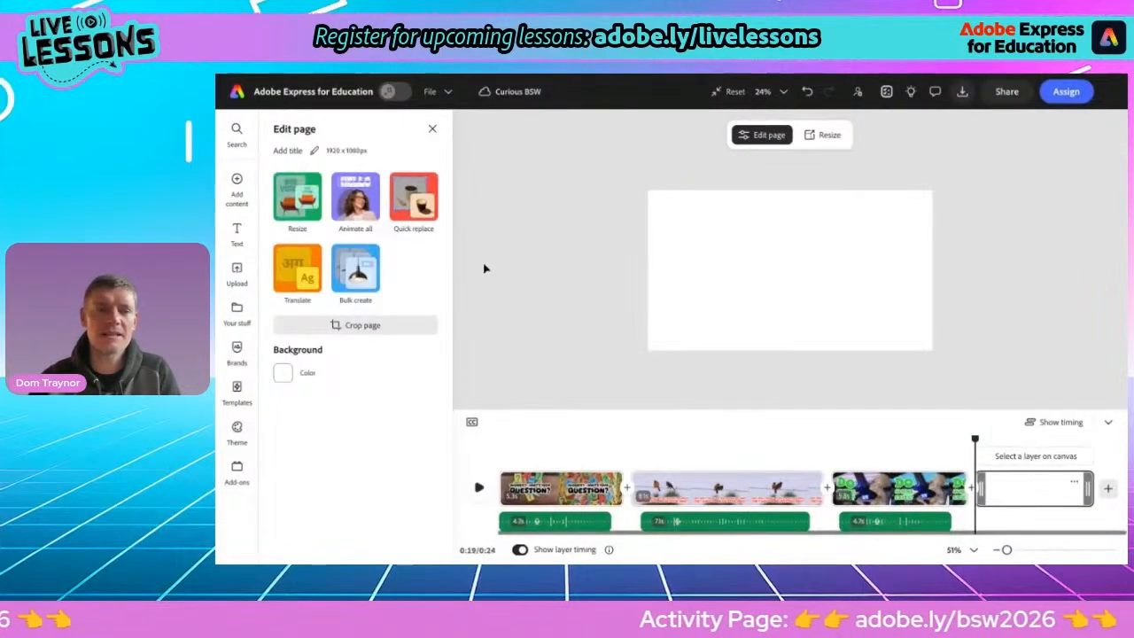
{"action": "left_click", "coordinate": [232, 190]}
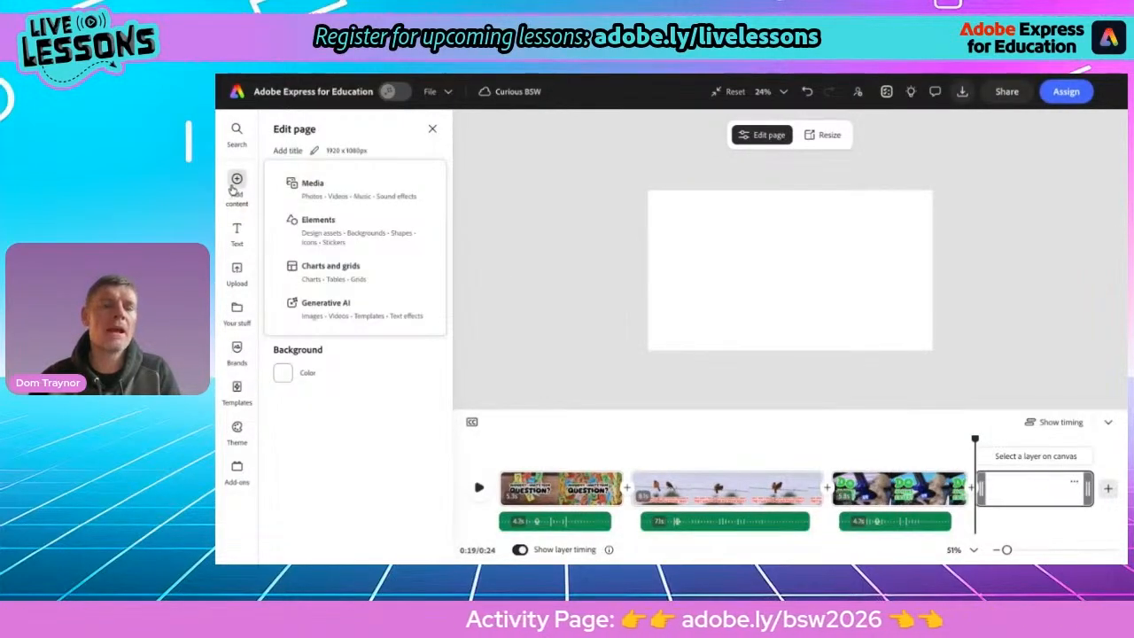
{"action": "left_click", "coordinate": [317, 186]}
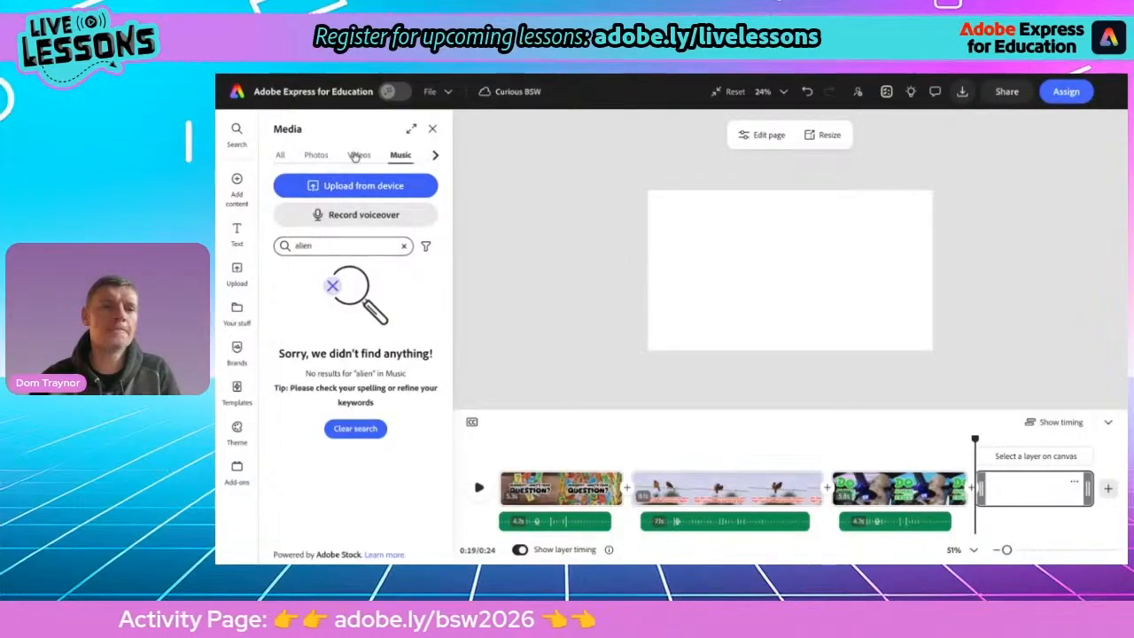
{"action": "left_click", "coordinate": [357, 155]}
{"action": "left_click", "coordinate": [316, 279]}
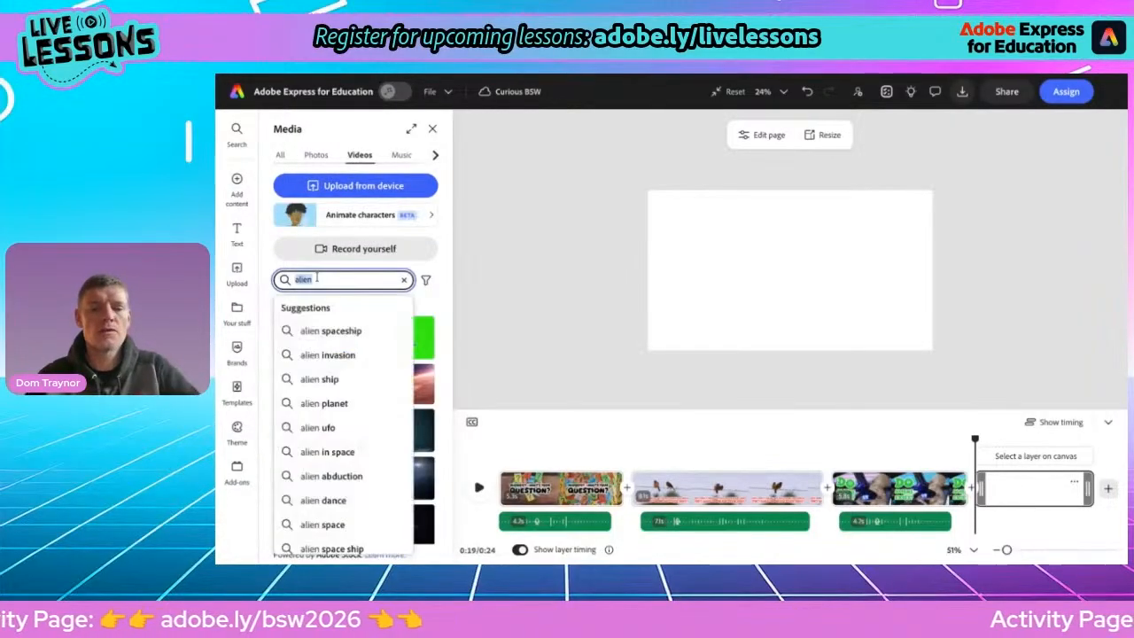
{"action": "type", "text": "rainbow"}
{"action": "key", "text": "Return"}
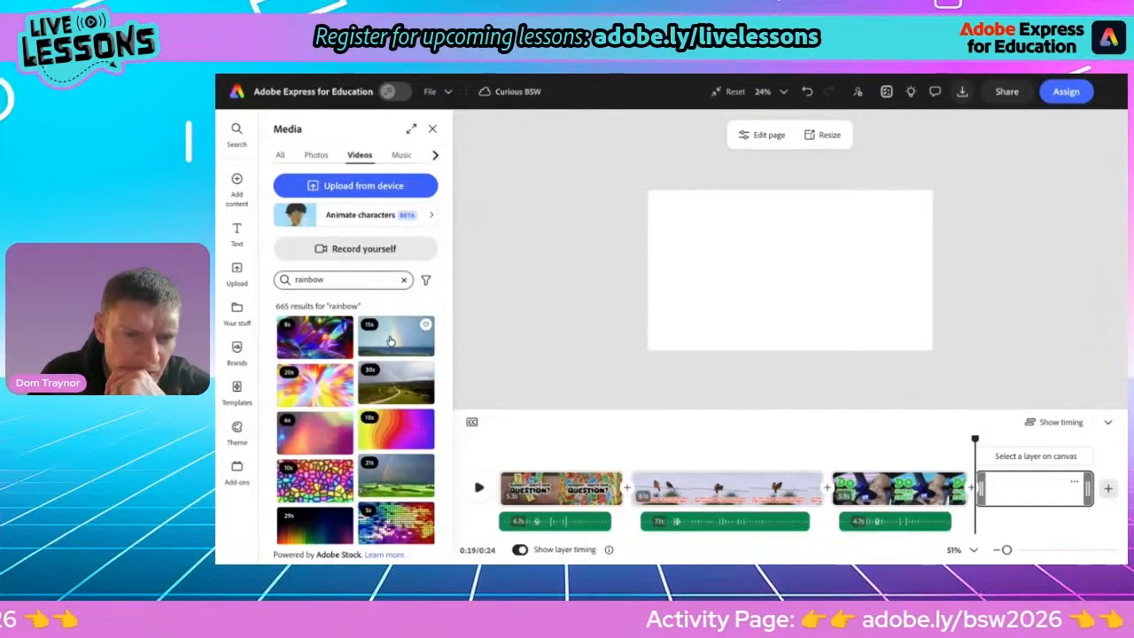
Add the rainbow-over-hills stock video as a layer on the new scene and make it fill the frame
{"action": "scroll", "coordinate": [408, 479], "scroll_direction": "down", "scroll_amount": 10}
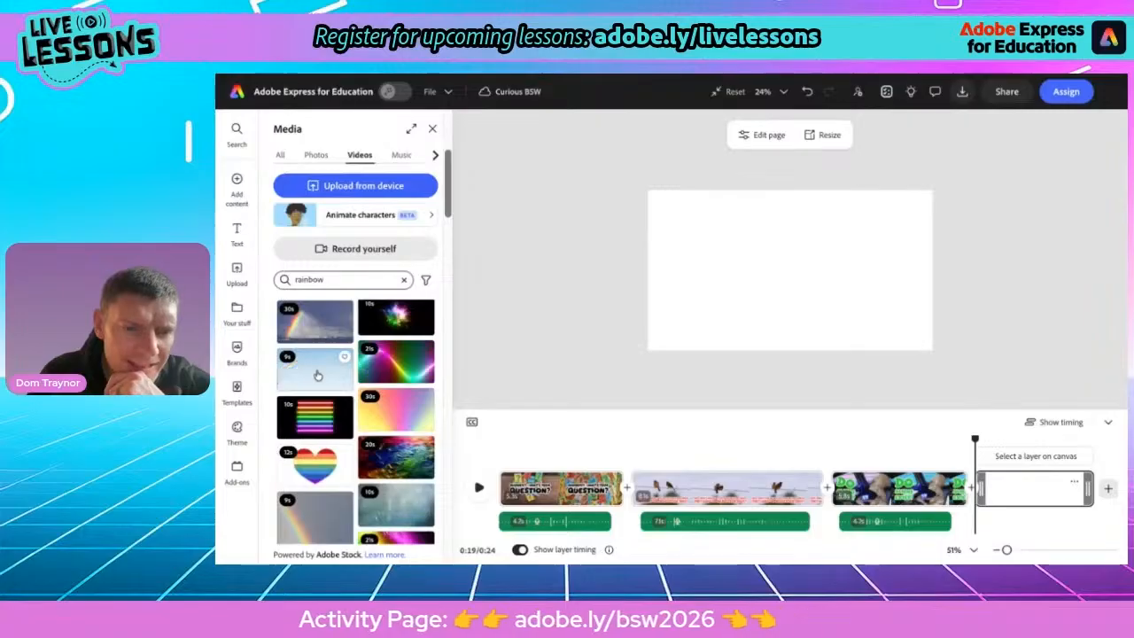
{"action": "scroll", "coordinate": [370, 437], "scroll_direction": "down", "scroll_amount": 2}
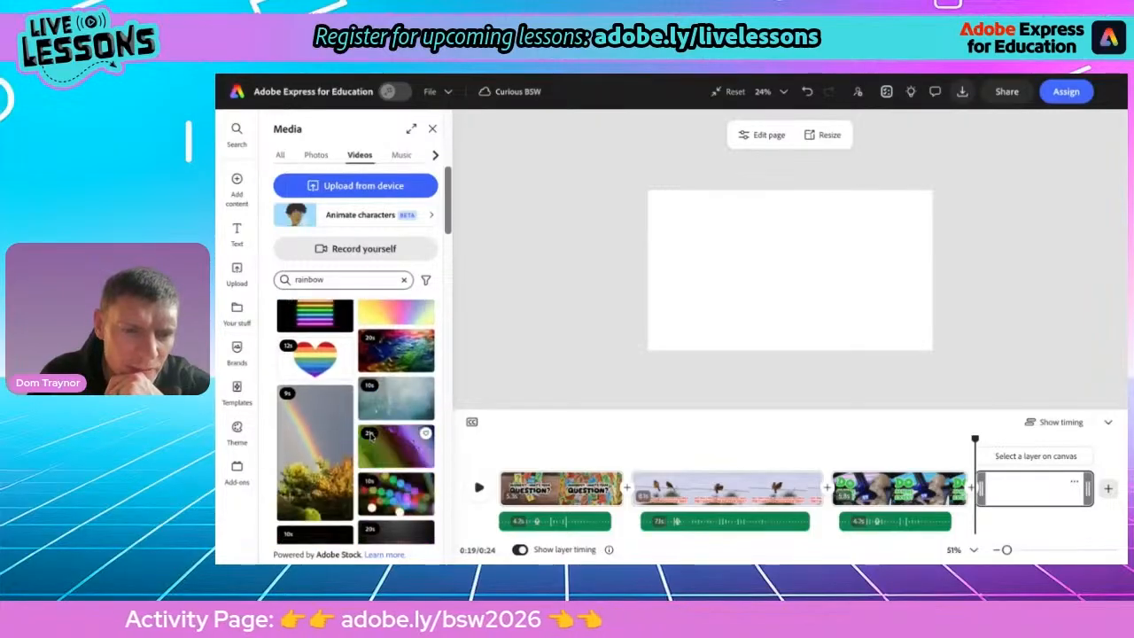
{"action": "scroll", "coordinate": [395, 477], "scroll_direction": "down", "scroll_amount": 5}
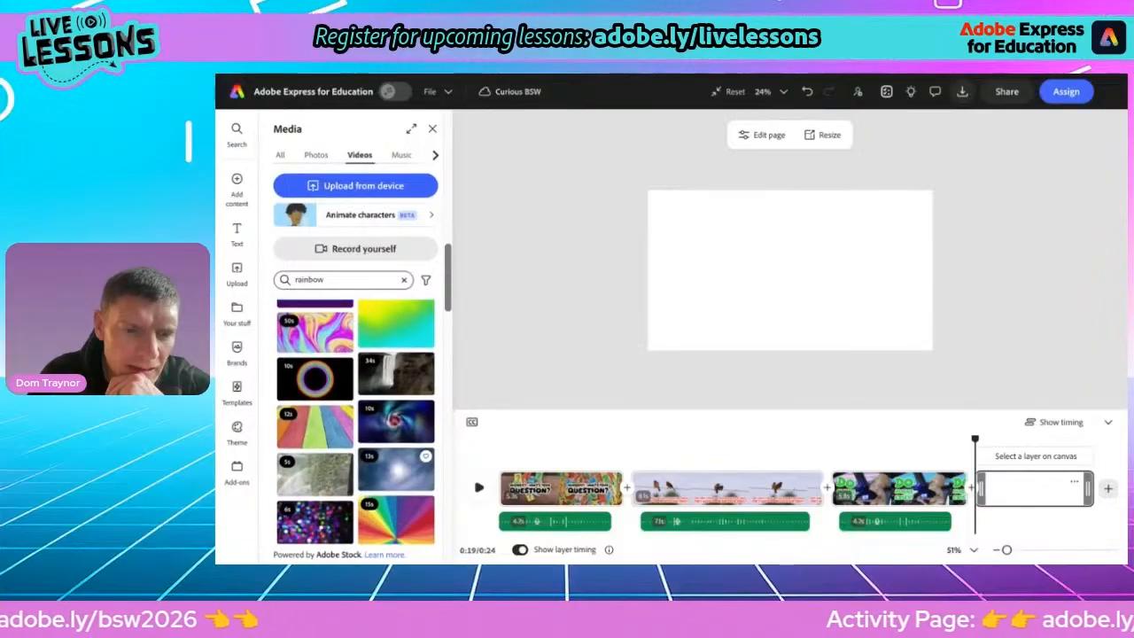
{"action": "scroll", "coordinate": [343, 426], "scroll_direction": "up", "scroll_amount": 2}
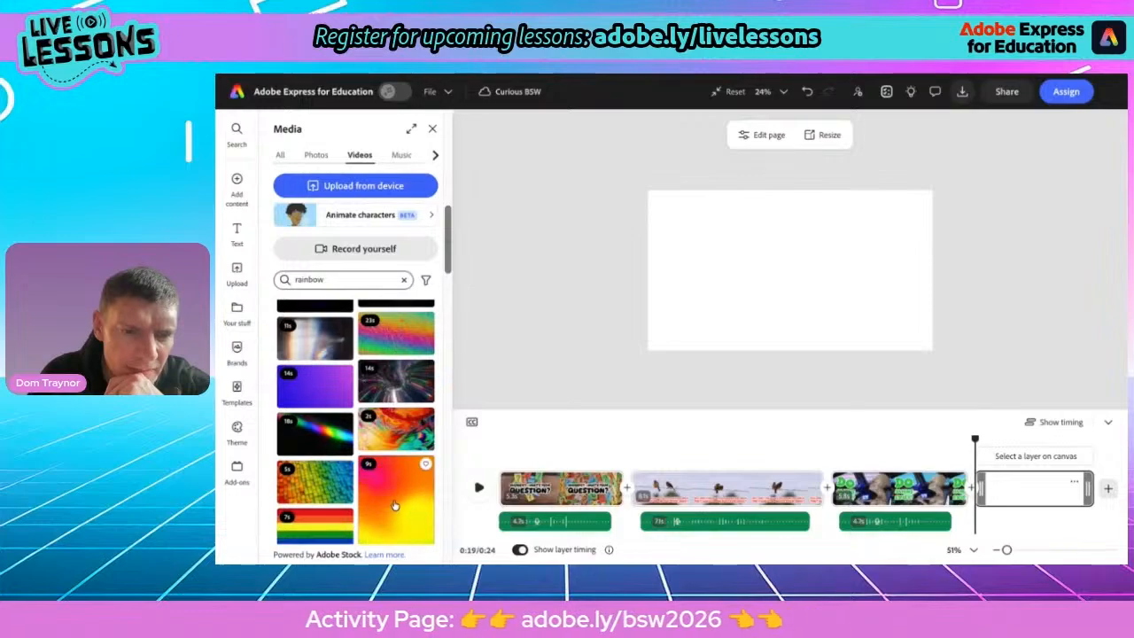
{"action": "scroll", "coordinate": [372, 478], "scroll_direction": "down", "scroll_amount": 3}
{"action": "scroll", "coordinate": [394, 503], "scroll_direction": "down", "scroll_amount": 5}
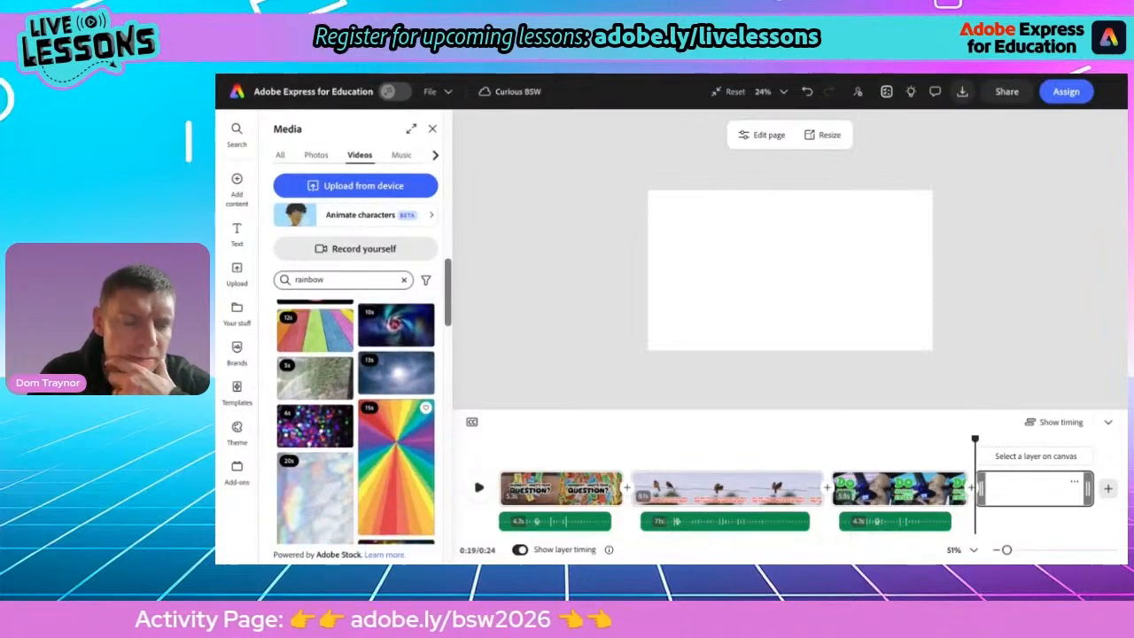
{"action": "scroll", "coordinate": [356, 422], "scroll_direction": "down", "scroll_amount": 6}
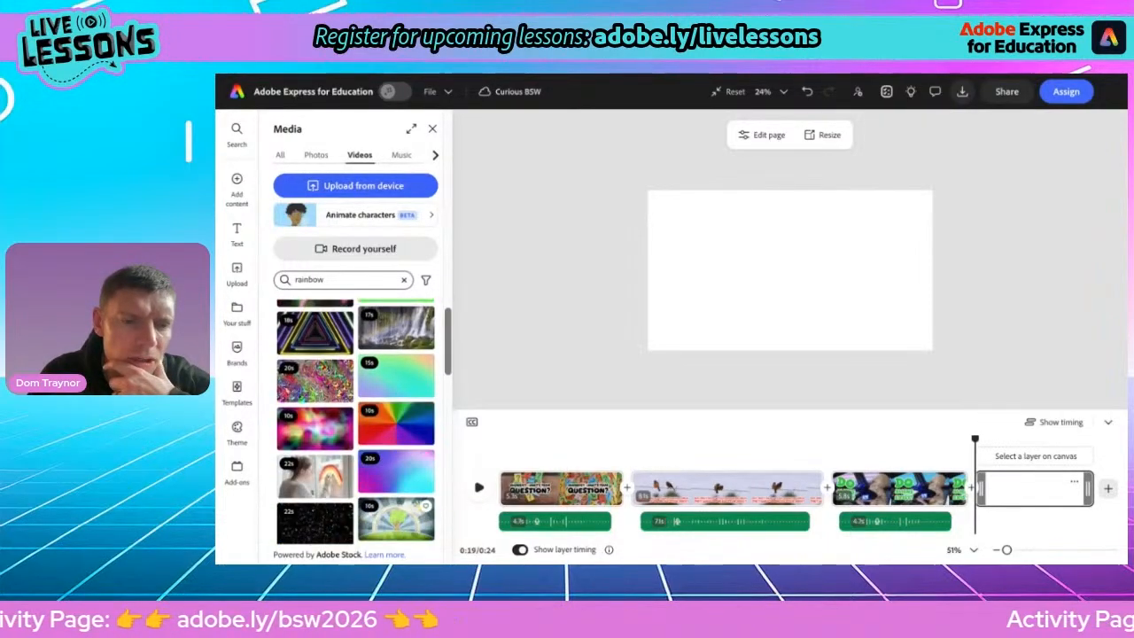
{"action": "scroll", "coordinate": [307, 413], "scroll_direction": "down", "scroll_amount": 4}
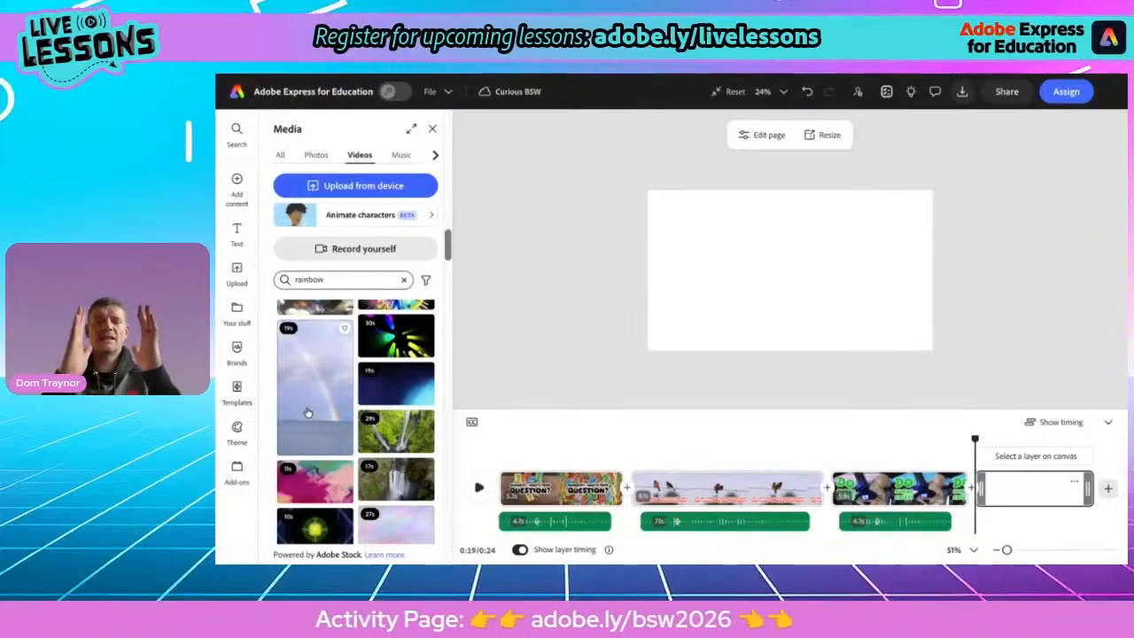
{"action": "scroll", "coordinate": [308, 414], "scroll_direction": "down", "scroll_amount": 10}
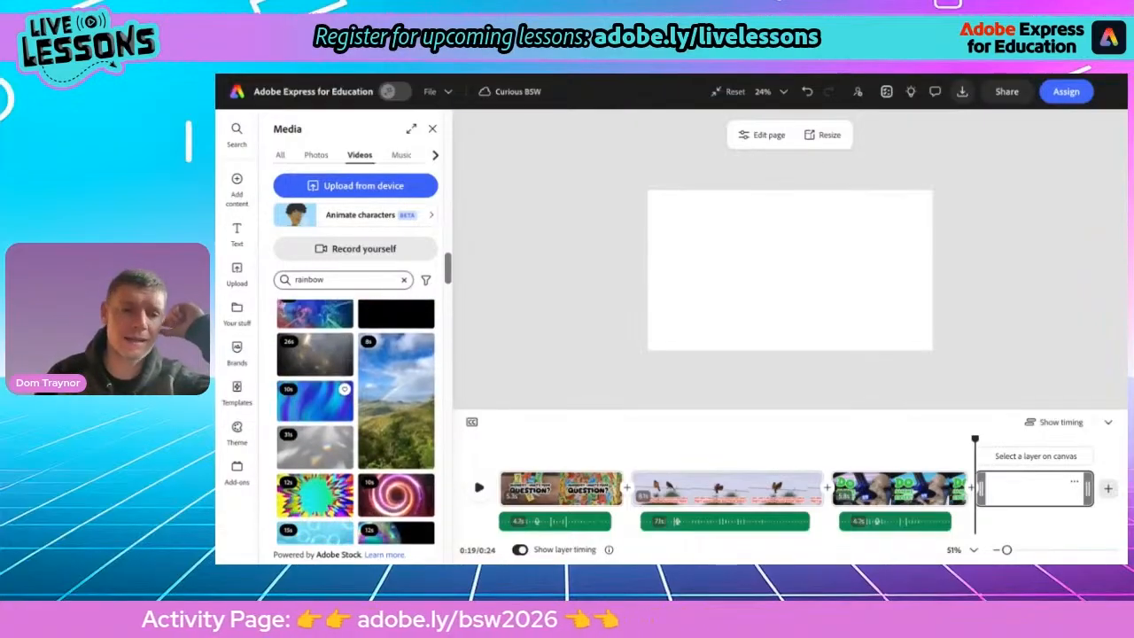
{"action": "left_click", "coordinate": [385, 416]}
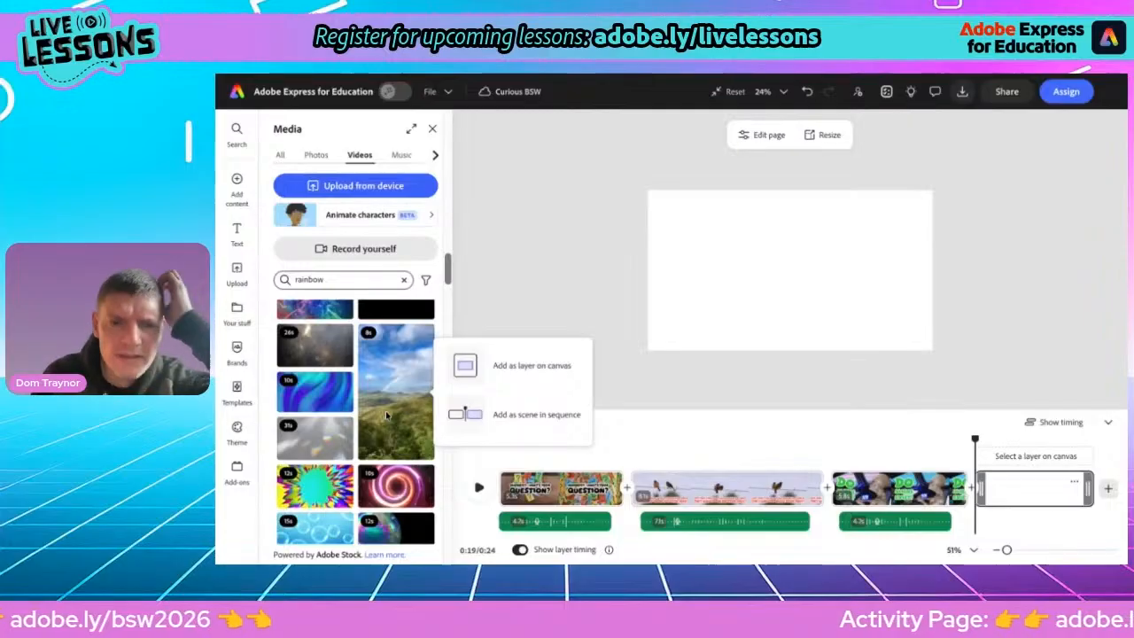
{"action": "left_click", "coordinate": [502, 377]}
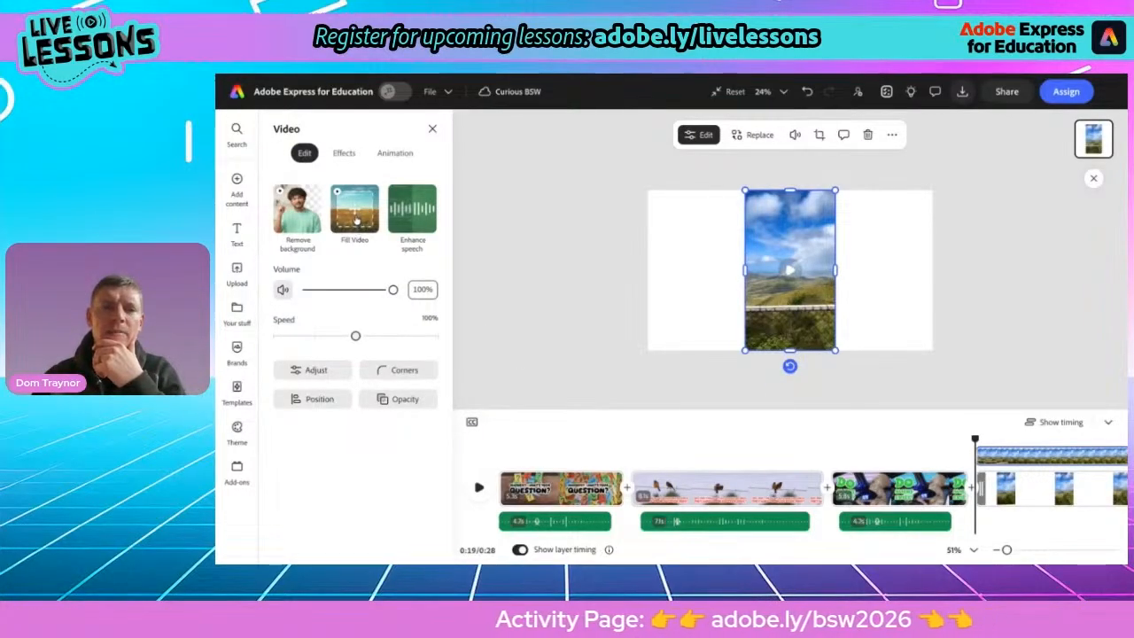
{"action": "left_click", "coordinate": [355, 213]}
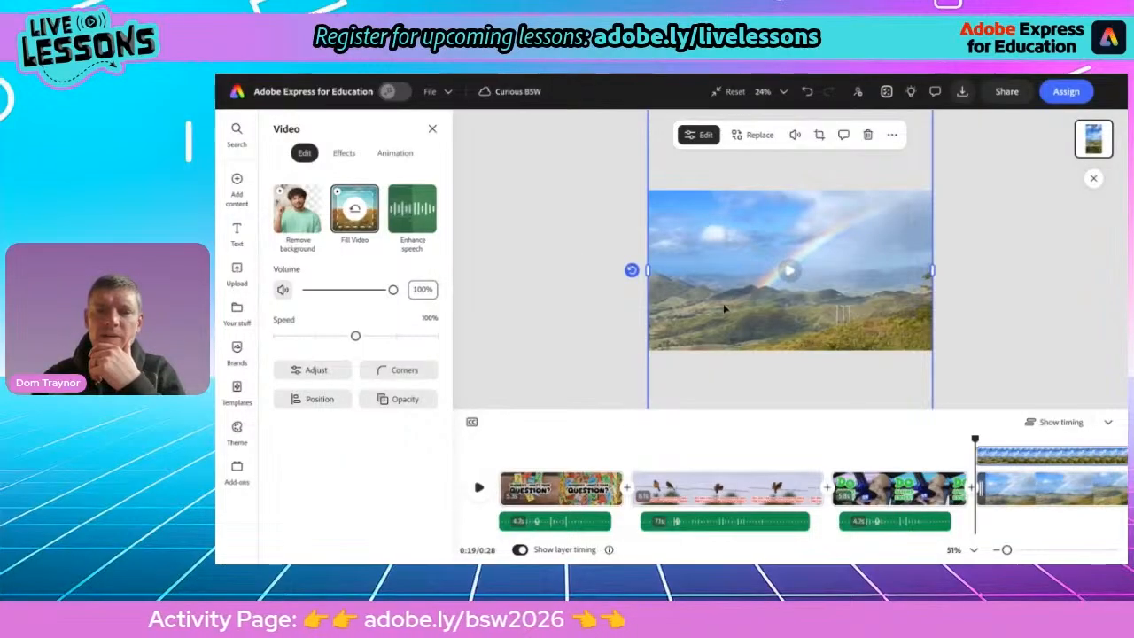
Copy the alien question text from the third scene and paste it onto the rainbow scene
{"action": "left_click", "coordinate": [479, 489]}
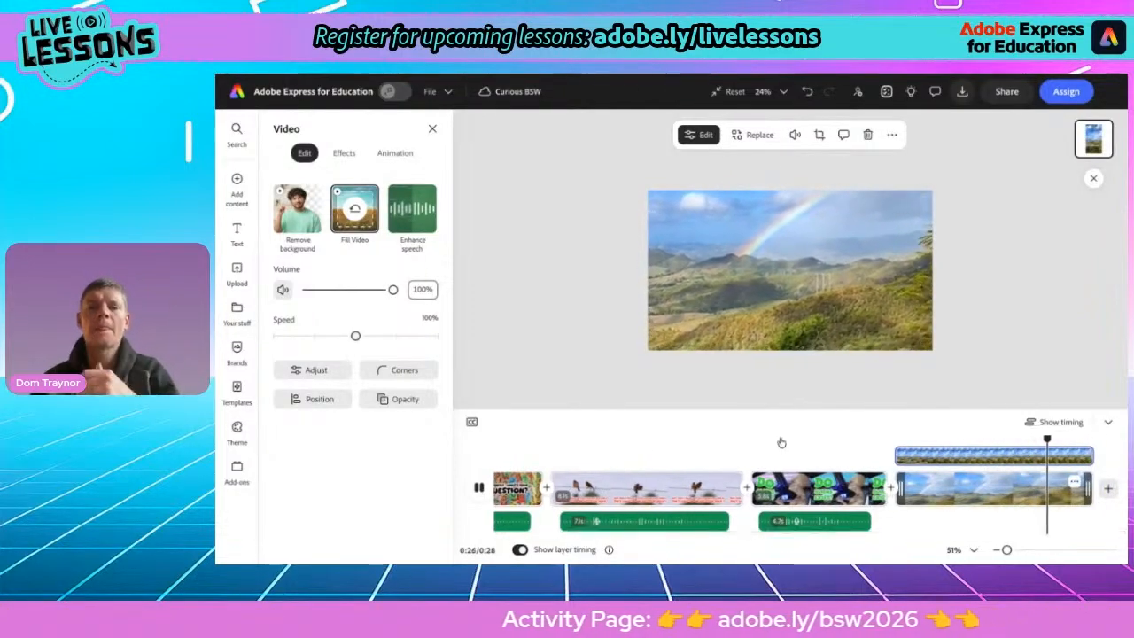
{"action": "left_click", "coordinate": [824, 381]}
{"action": "left_click", "coordinate": [812, 489]}
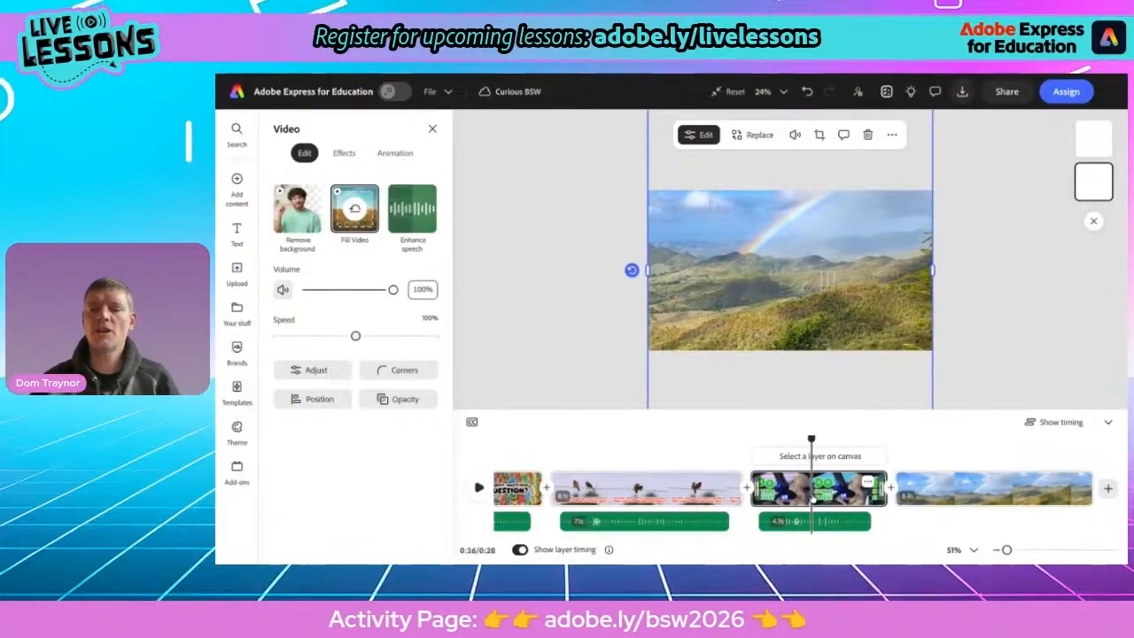
{"action": "left_click", "coordinate": [714, 290]}
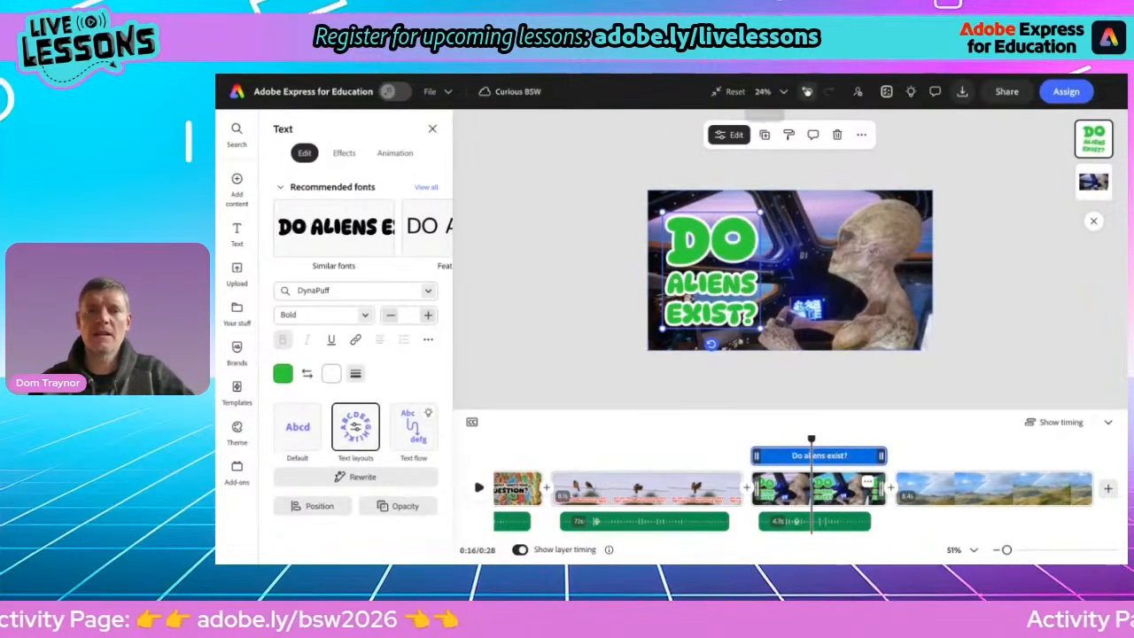
{"action": "left_click", "coordinate": [861, 134]}
{"action": "left_click", "coordinate": [870, 184]}
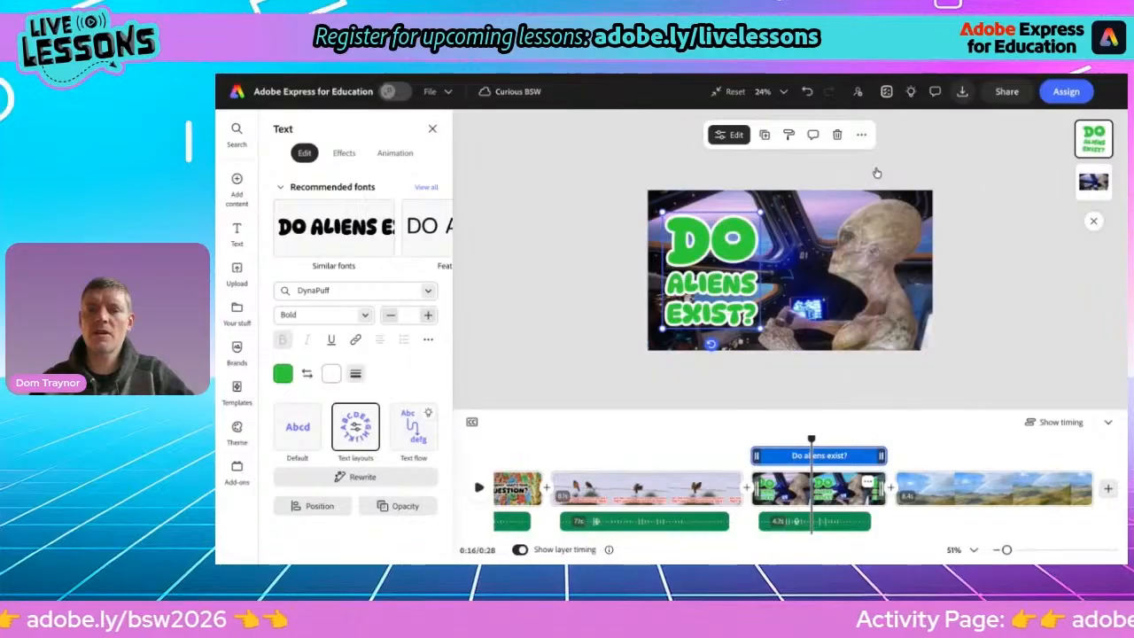
{"action": "left_click", "coordinate": [1019, 489]}
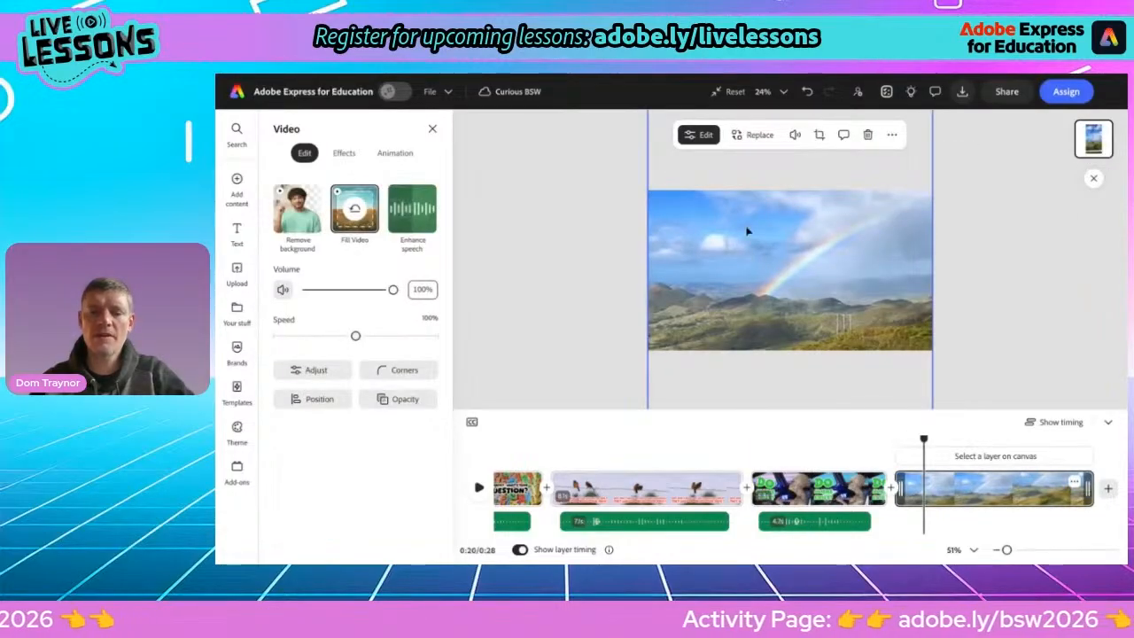
{"action": "left_click", "coordinate": [626, 257]}
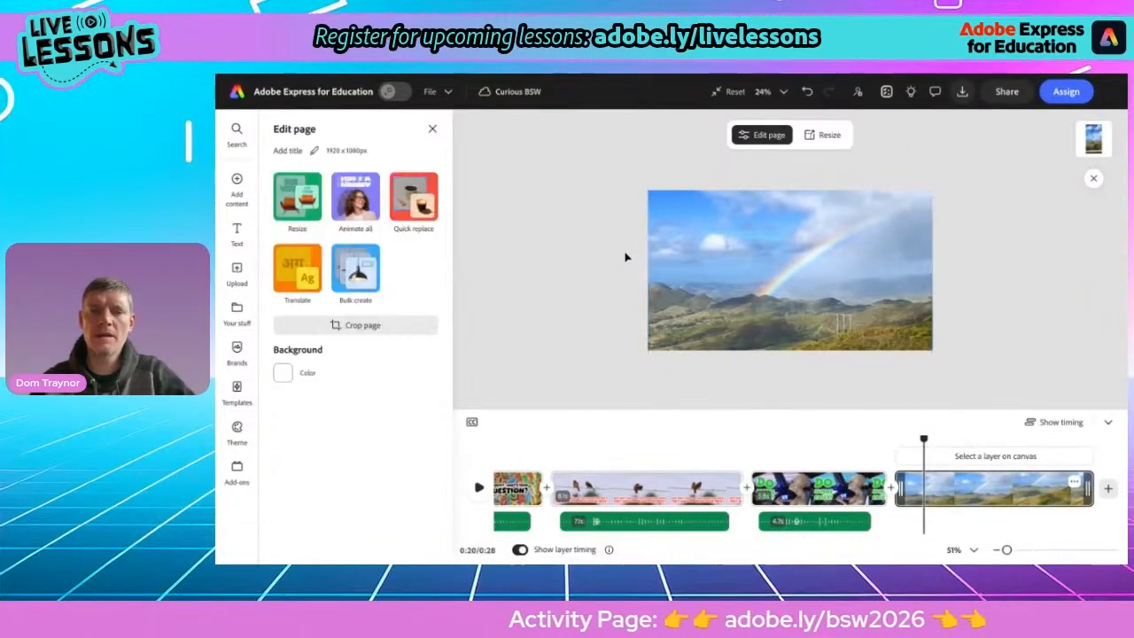
{"action": "key", "text": "ctrl+v"}
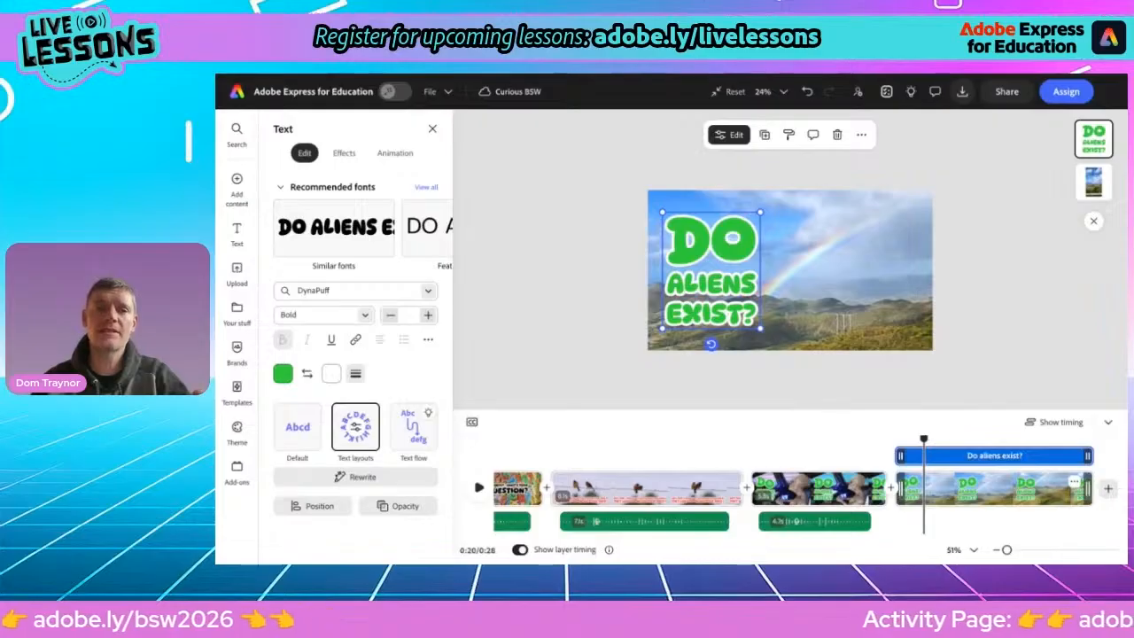
Switch back to the activity page with the list of possible questions
{"action": "key", "text": "ctrl+Tab"}
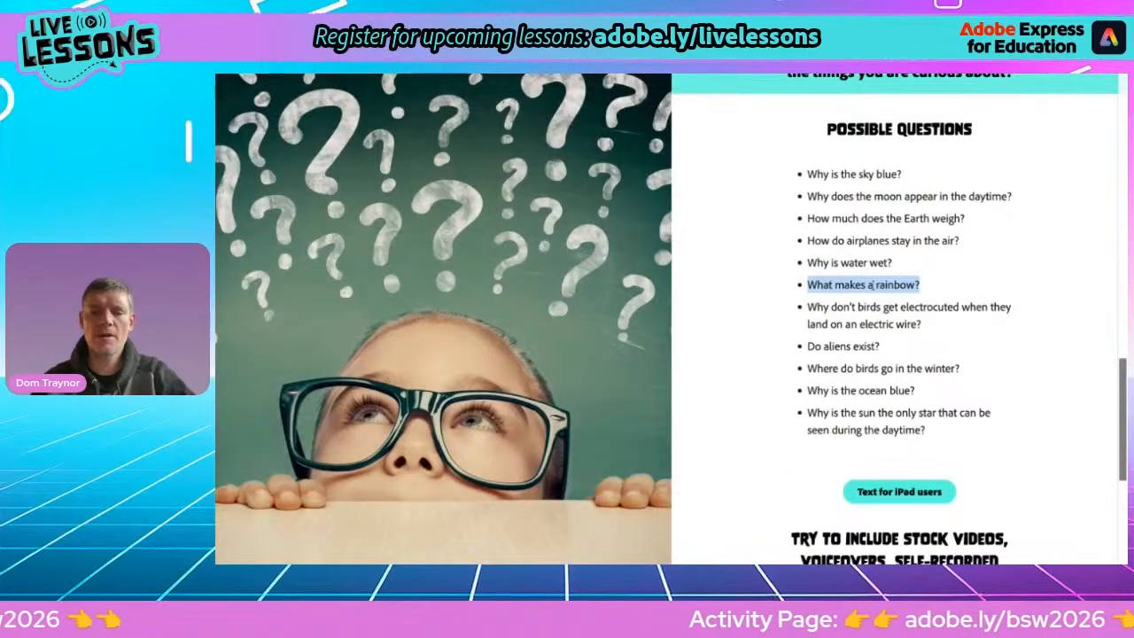
{"action": "left_click", "coordinate": [692, 77]}
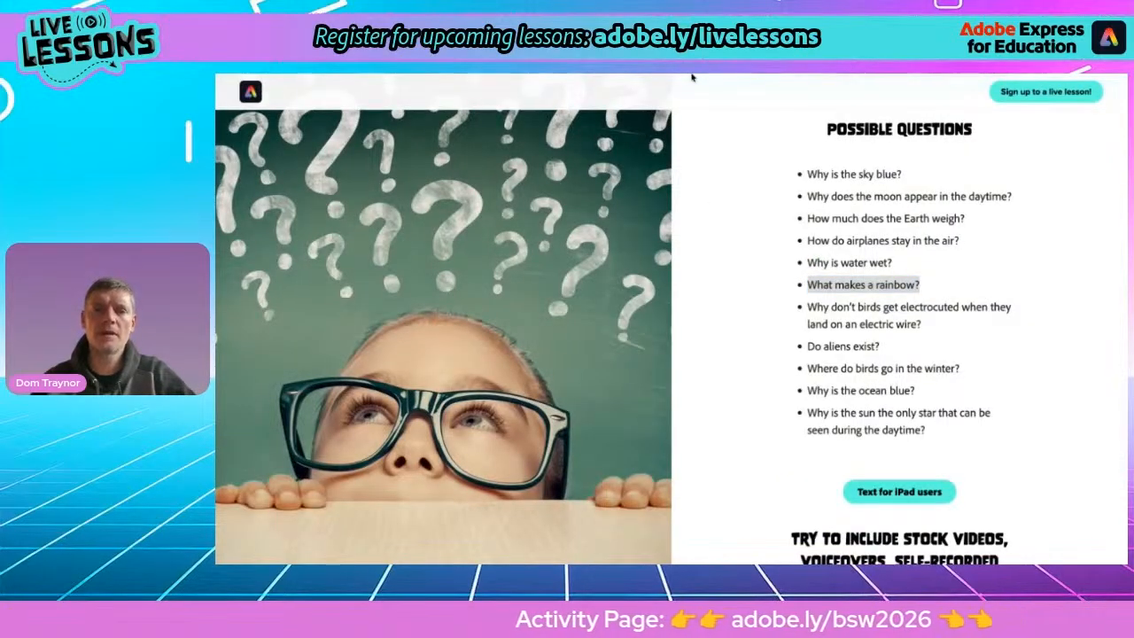
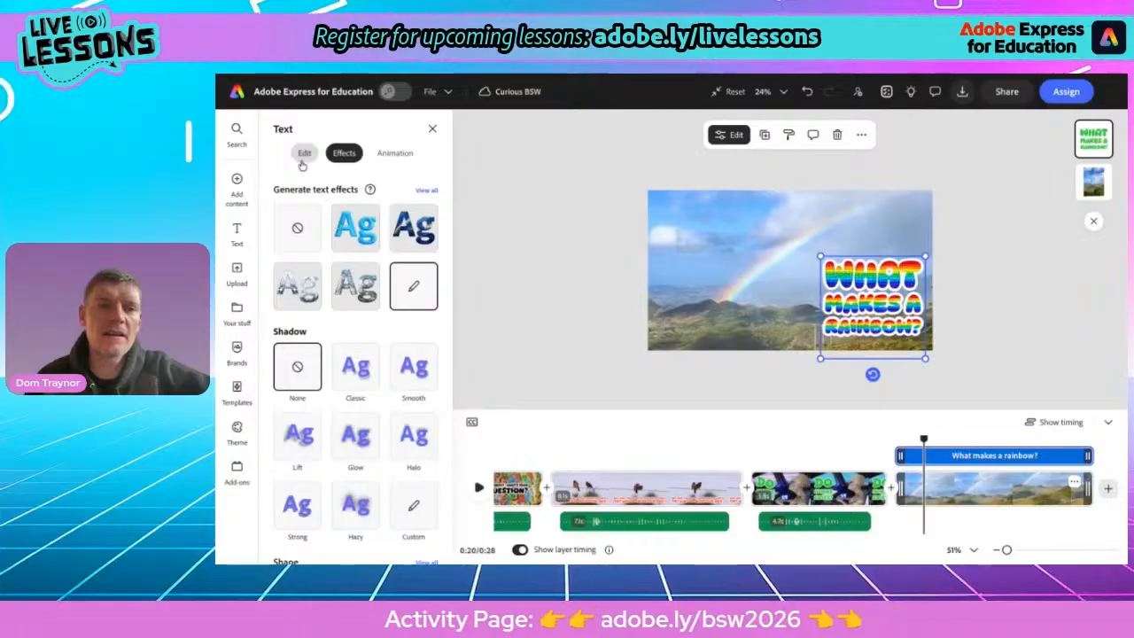
Inspect the generated rainbow text effect settings on the question text
{"action": "left_click", "coordinate": [303, 153]}
{"action": "left_click", "coordinate": [342, 158]}
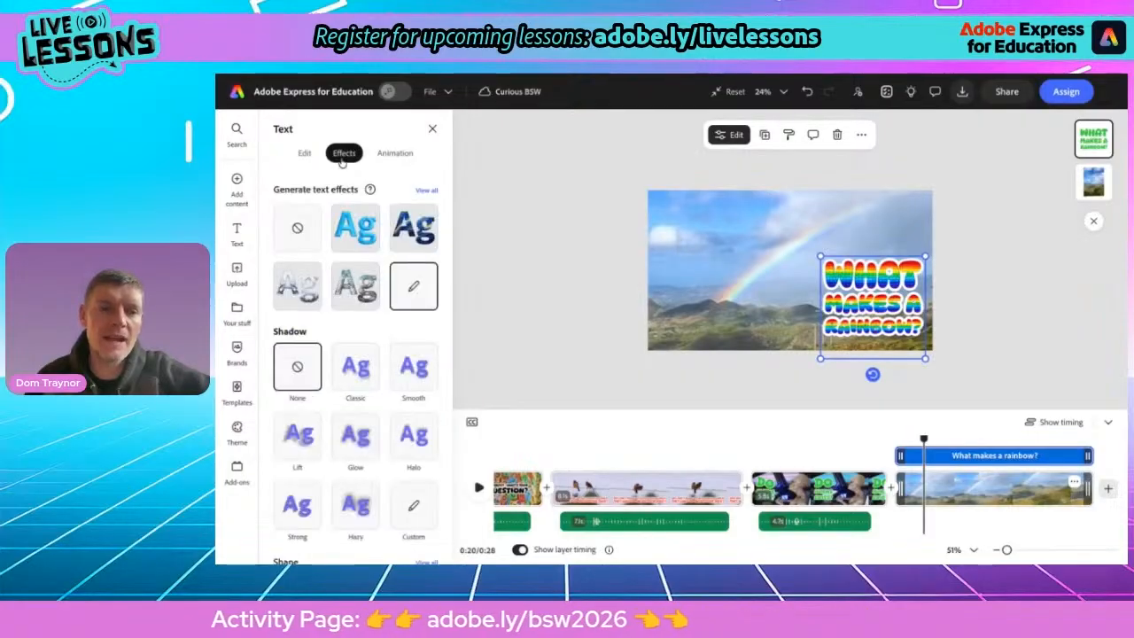
{"action": "left_click", "coordinate": [411, 287]}
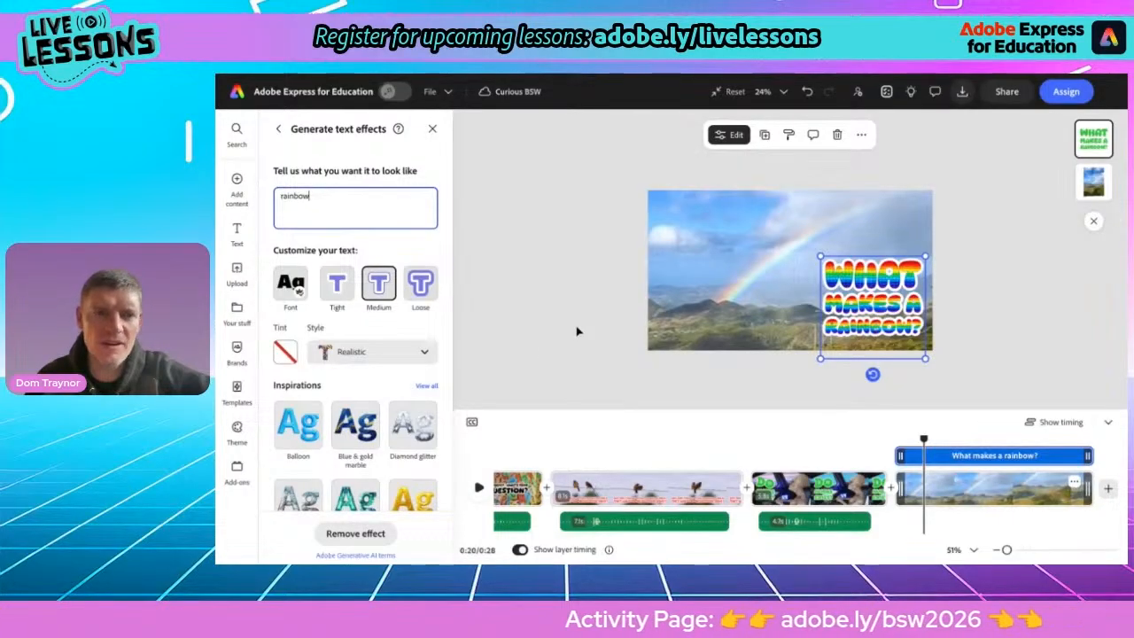
{"action": "left_click", "coordinate": [278, 129]}
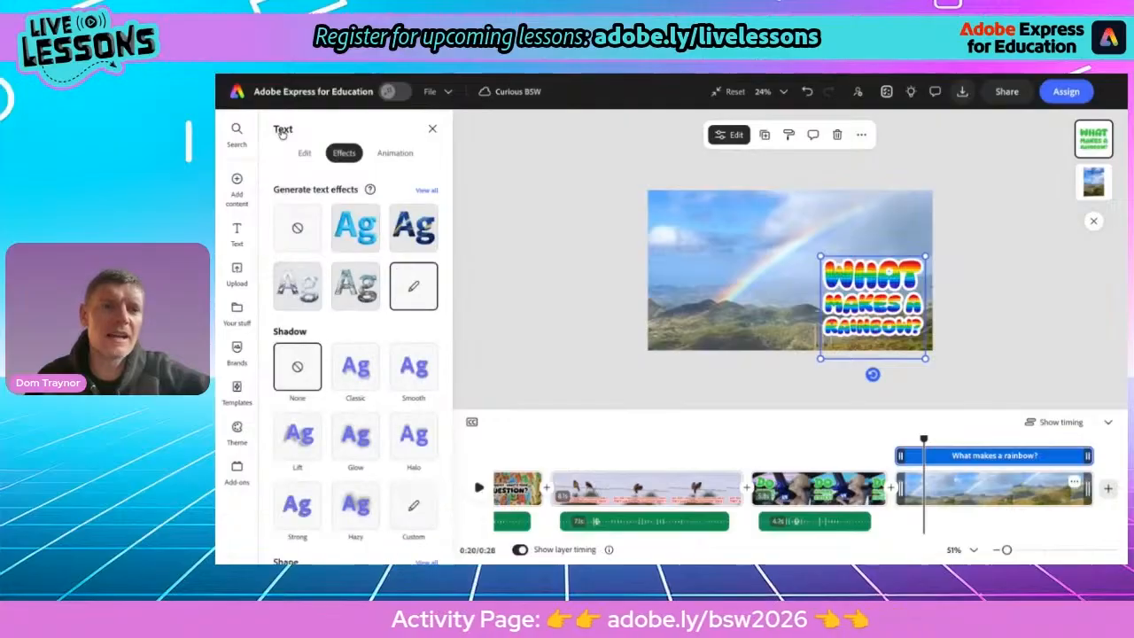
Apply the Grow animation to the rainbow question text and scrub the timeline to preview it
{"action": "left_click", "coordinate": [392, 155]}
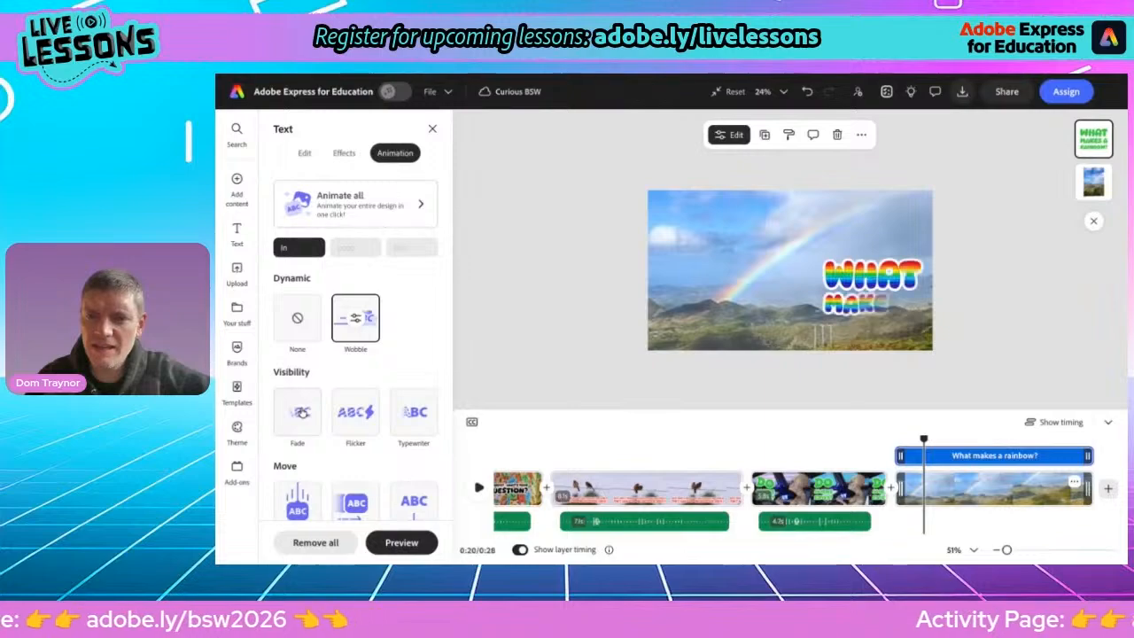
{"action": "scroll", "coordinate": [348, 411], "scroll_direction": "down", "scroll_amount": 3}
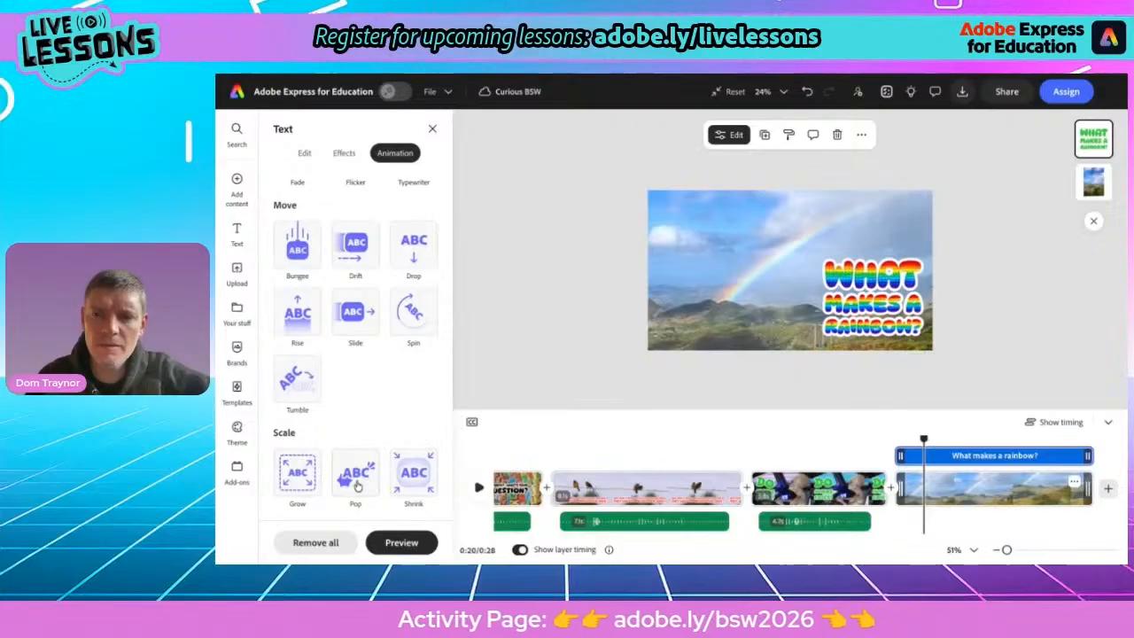
{"action": "left_click", "coordinate": [300, 477]}
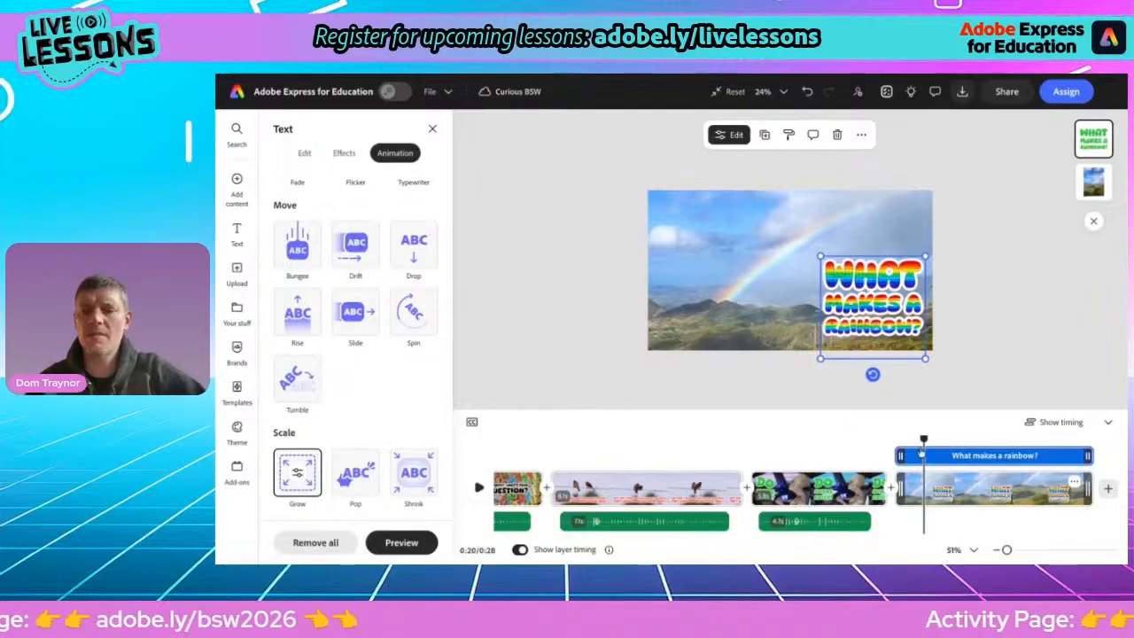
{"action": "left_click_drag", "start_coordinate": [925, 440], "coordinate": [901, 436]}
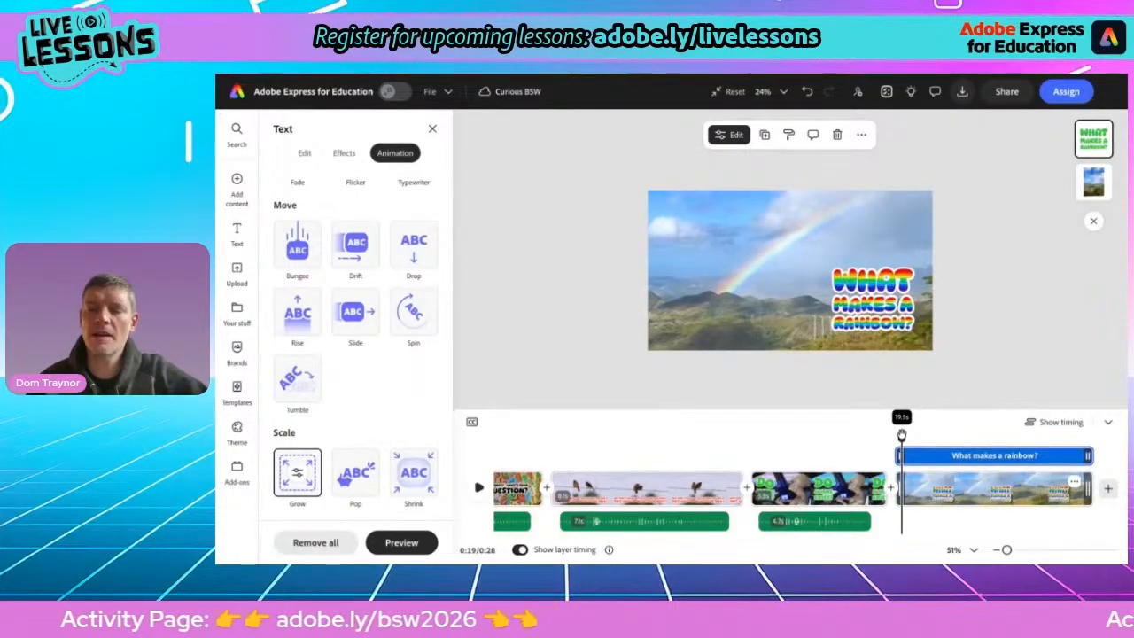
{"action": "left_click_drag", "start_coordinate": [901, 436], "coordinate": [902, 436]}
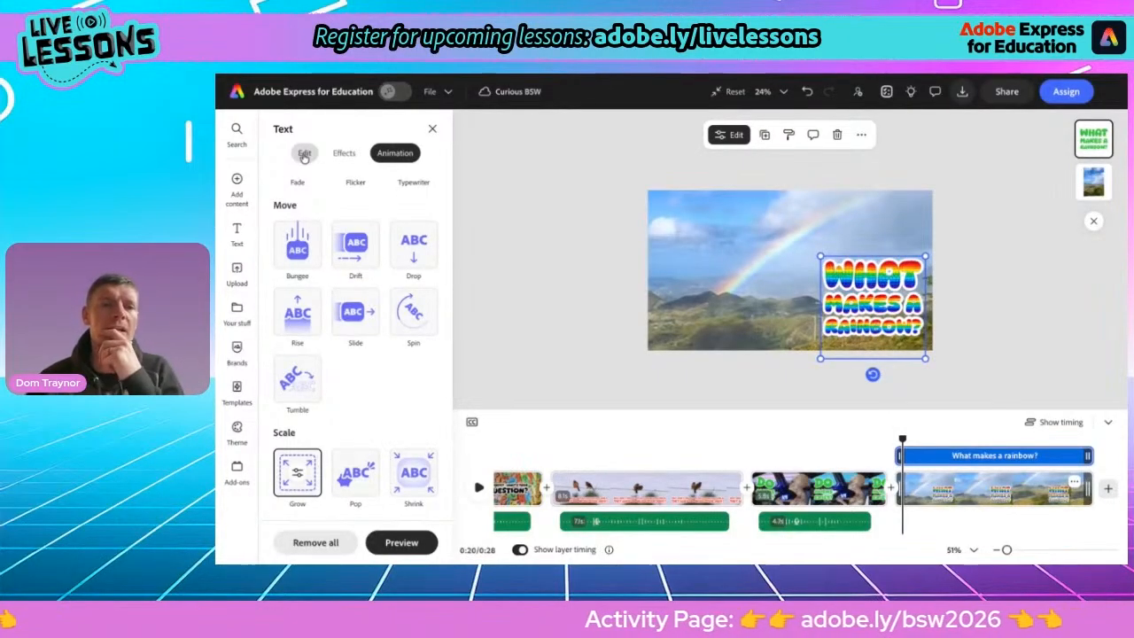
Record a webcam video of yourself introducing the rainbow question and add it to the scene
{"action": "mouse_move", "coordinate": [236, 186]}
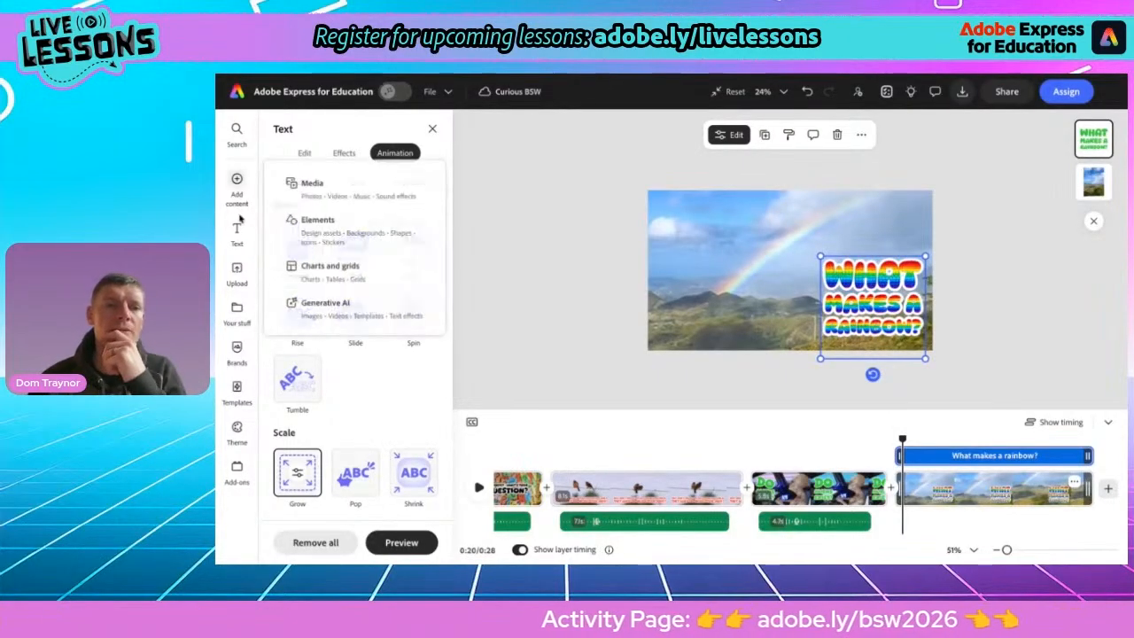
{"action": "left_click", "coordinate": [323, 188]}
{"action": "left_click", "coordinate": [400, 155]}
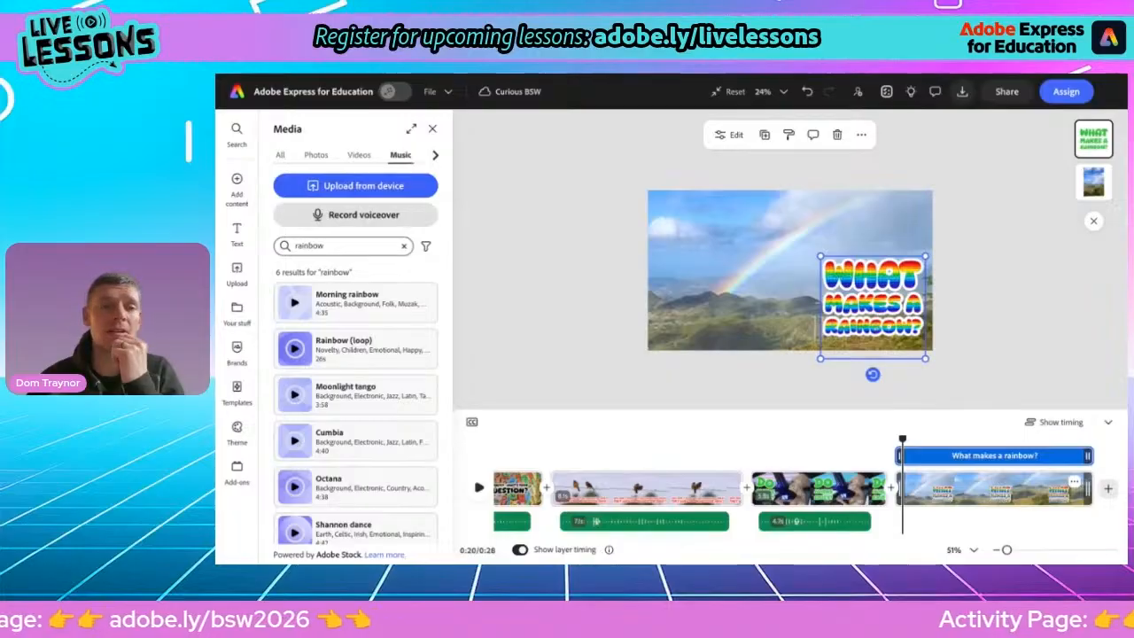
{"action": "left_click", "coordinate": [359, 155]}
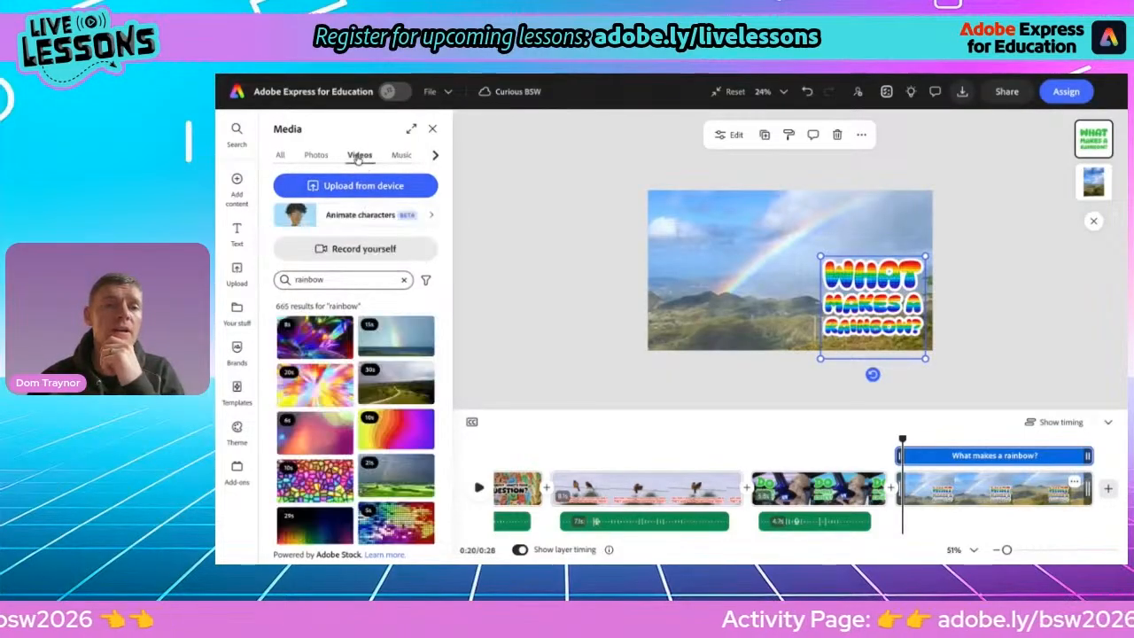
{"action": "left_click", "coordinate": [351, 254]}
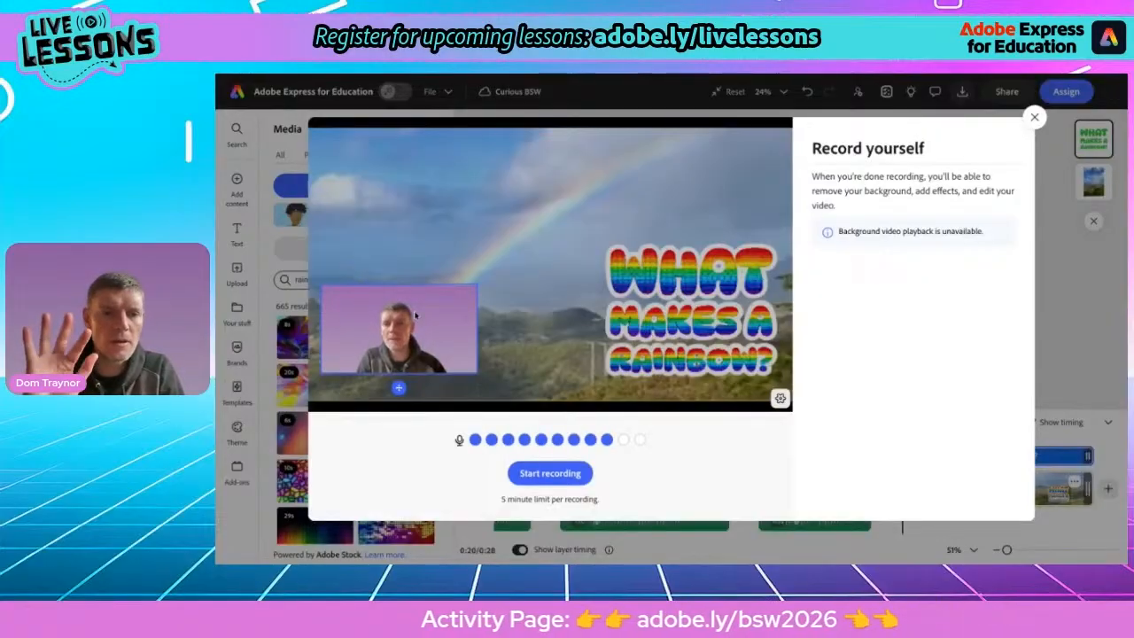
{"action": "left_click", "coordinate": [545, 474]}
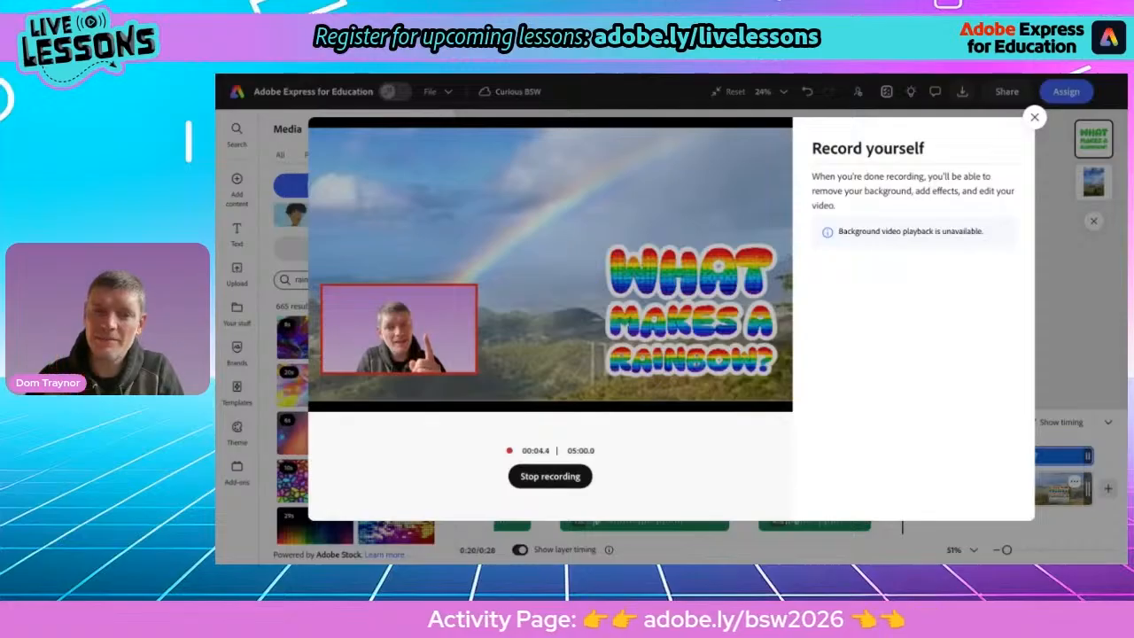
{"action": "left_click", "coordinate": [548, 476]}
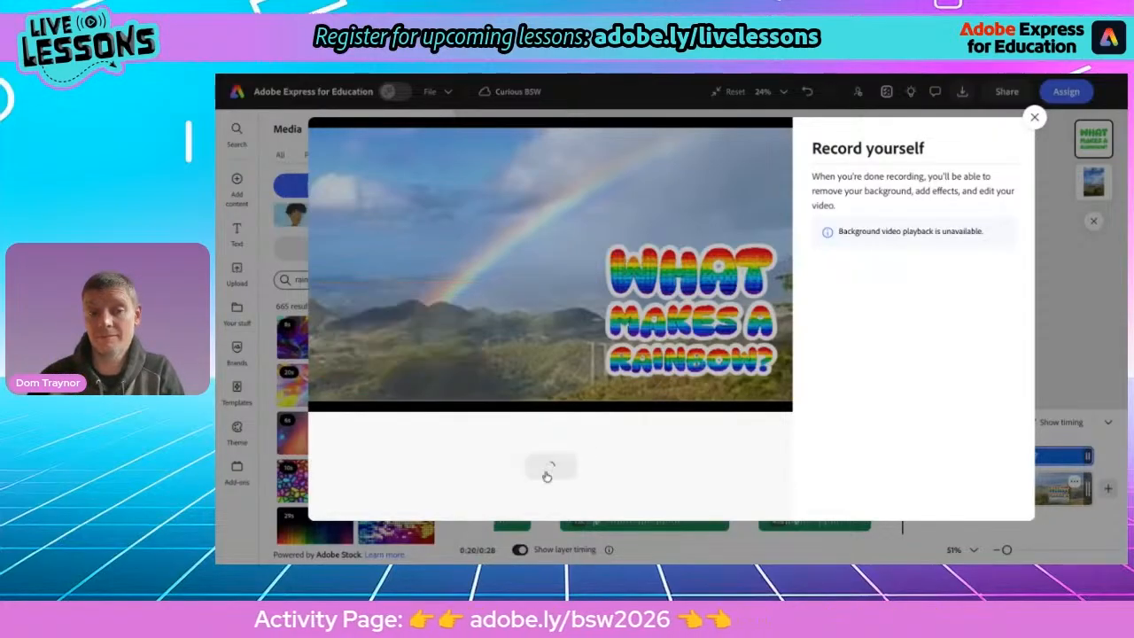
{"action": "left_click", "coordinate": [551, 463]}
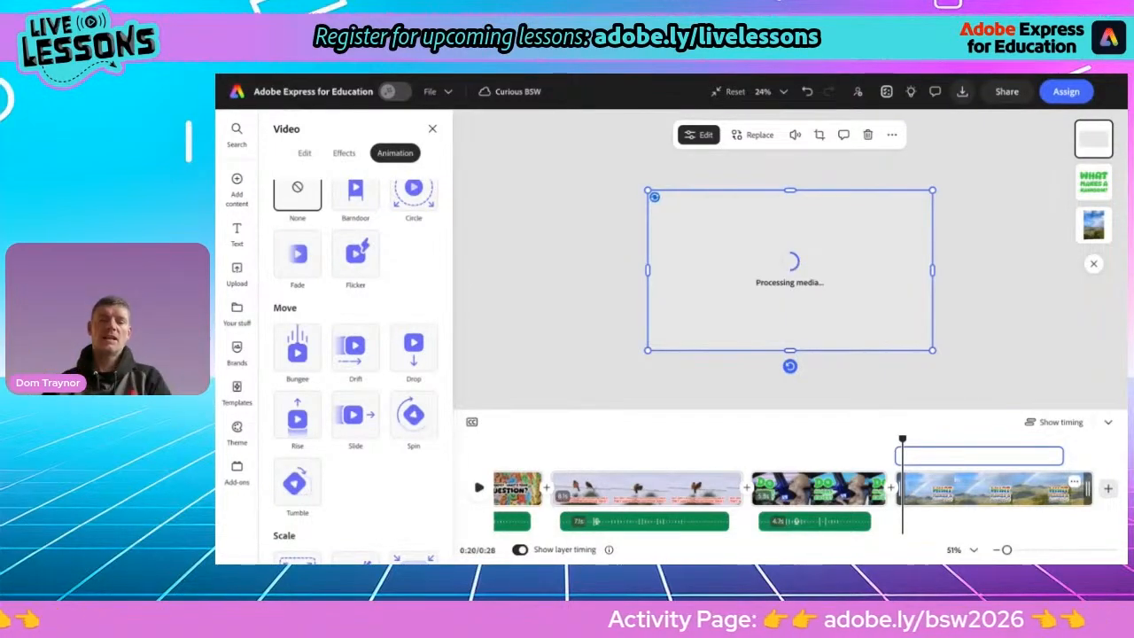
Crop the recorded video into a circle shape
{"action": "left_click", "coordinate": [821, 135]}
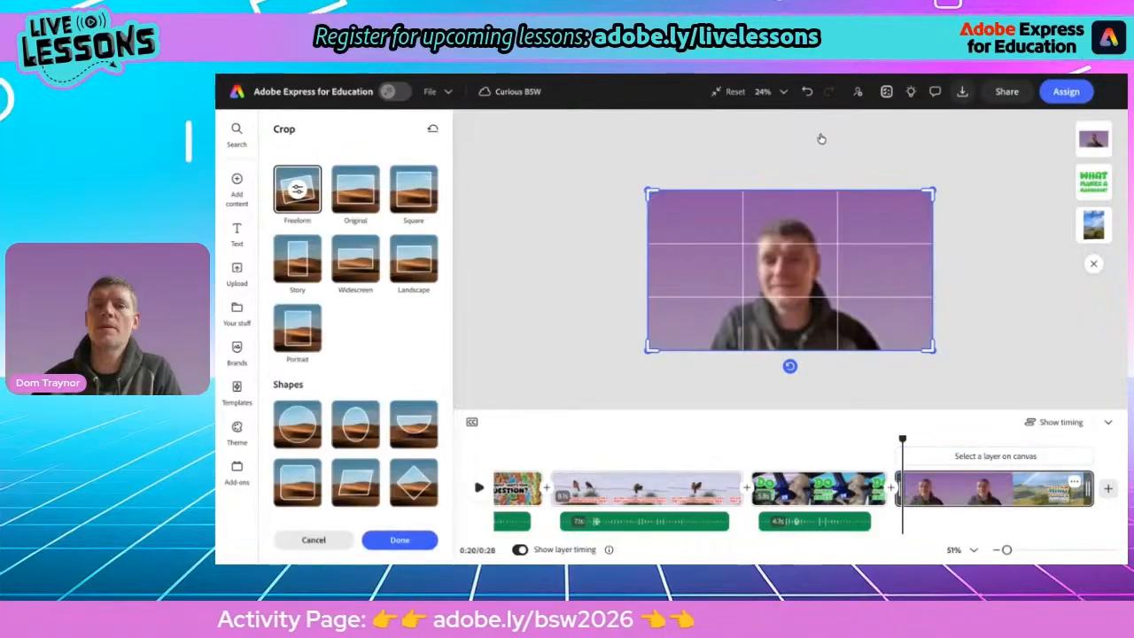
{"action": "left_click", "coordinate": [297, 428]}
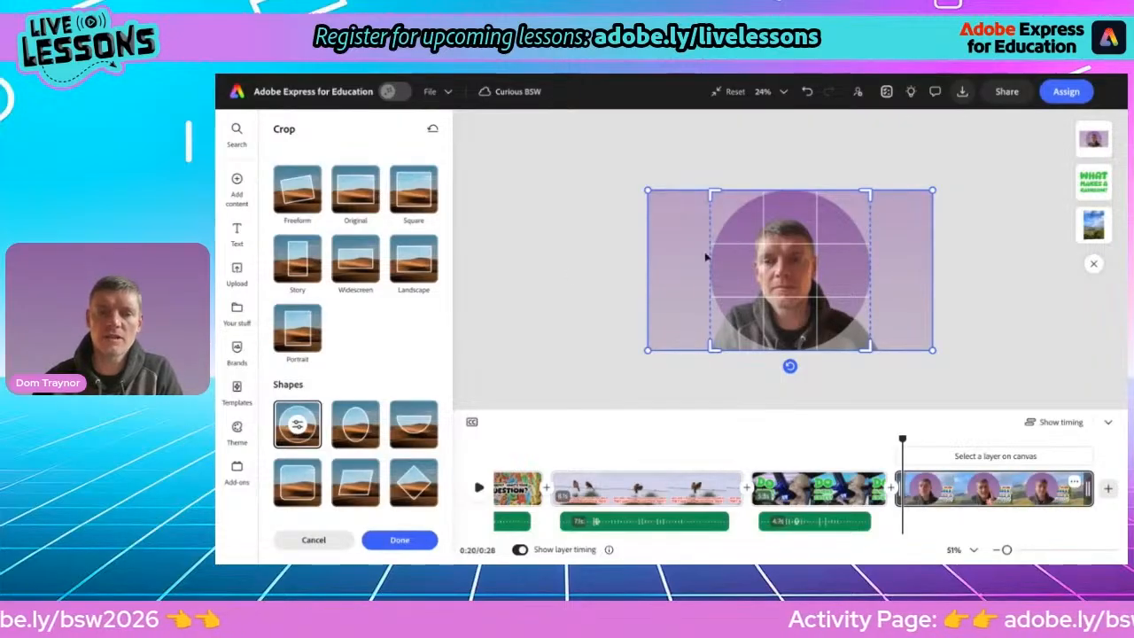
{"action": "left_click", "coordinate": [399, 540]}
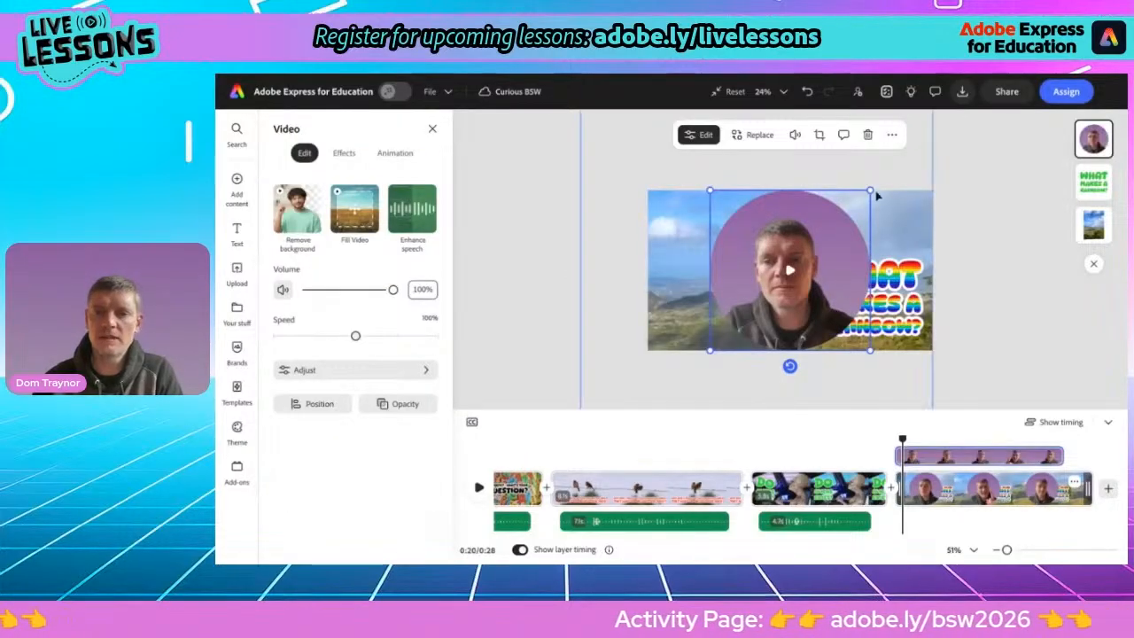
Shrink the circular recording, place it in the scene's upper-left corner, and play it back
{"action": "left_click_drag", "start_coordinate": [838, 215], "coordinate": [732, 270]}
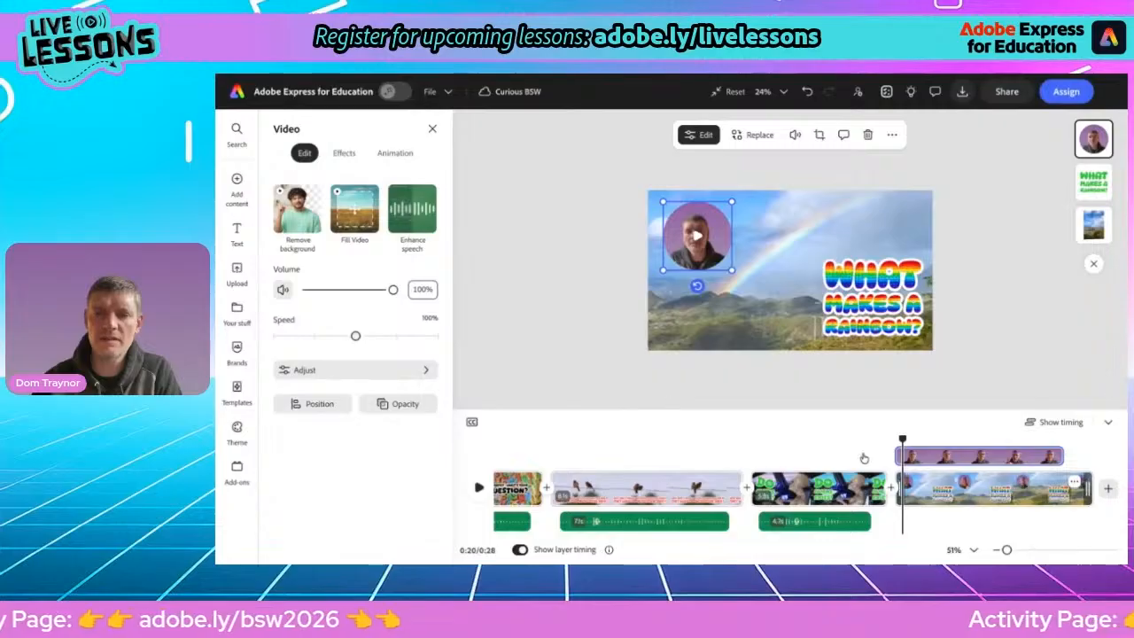
{"action": "mouse_move", "coordinate": [903, 440]}
{"action": "left_mouse_down"}
{"action": "mouse_move", "coordinate": [878, 440]}
{"action": "mouse_move", "coordinate": [893, 440]}
{"action": "left_mouse_up"}
{"action": "key", "text": "space"}
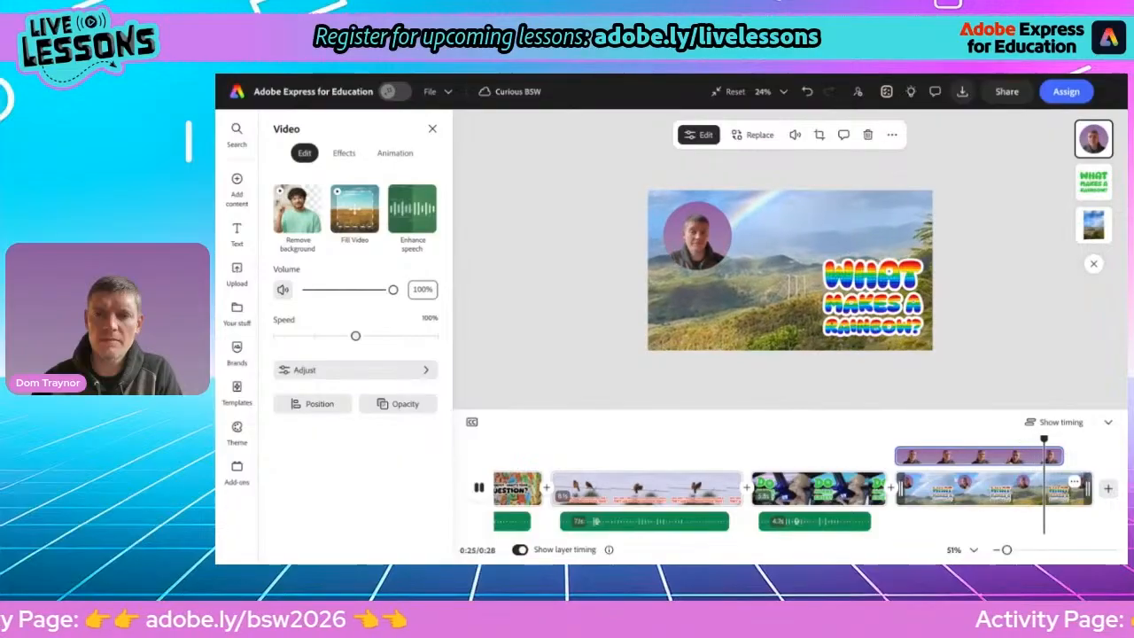
{"action": "key", "text": "space"}
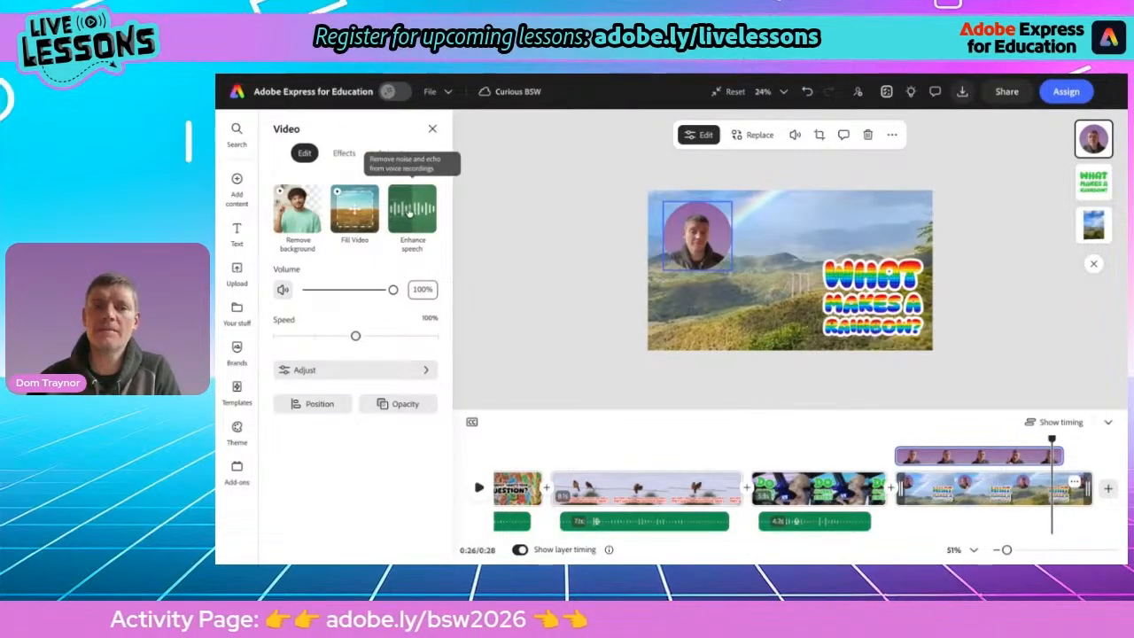
Enhance the recording's speech and shorten the rainbow scene so it ends with the recording
{"action": "left_click", "coordinate": [410, 211]}
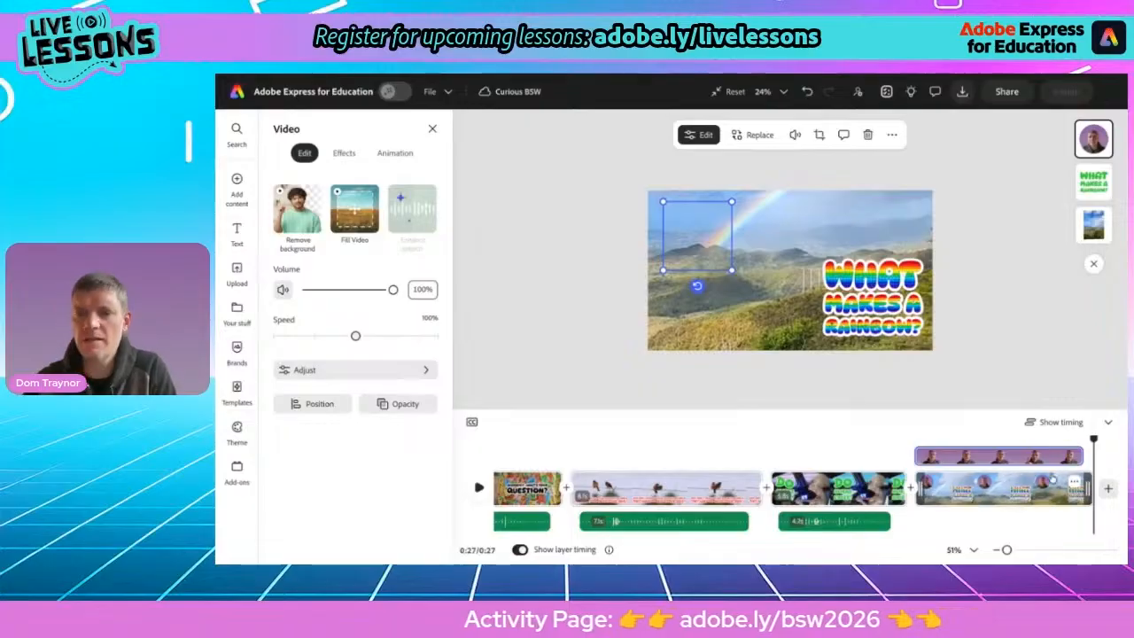
{"action": "left_click_drag", "start_coordinate": [1092, 439], "coordinate": [912, 438]}
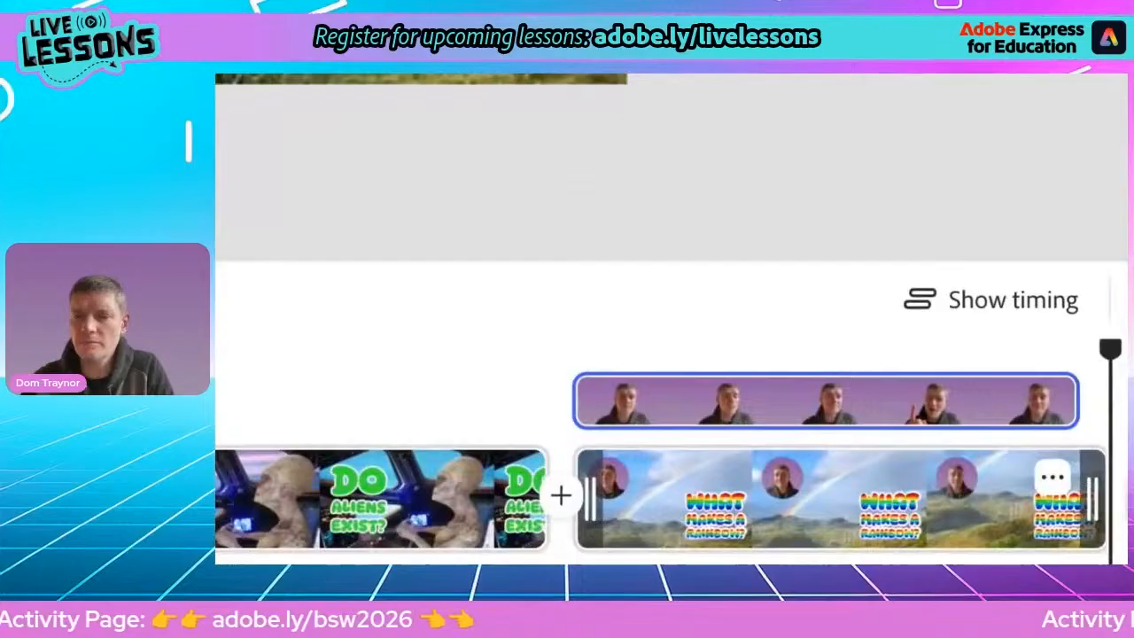
{"action": "mouse_move", "coordinate": [1069, 422]}
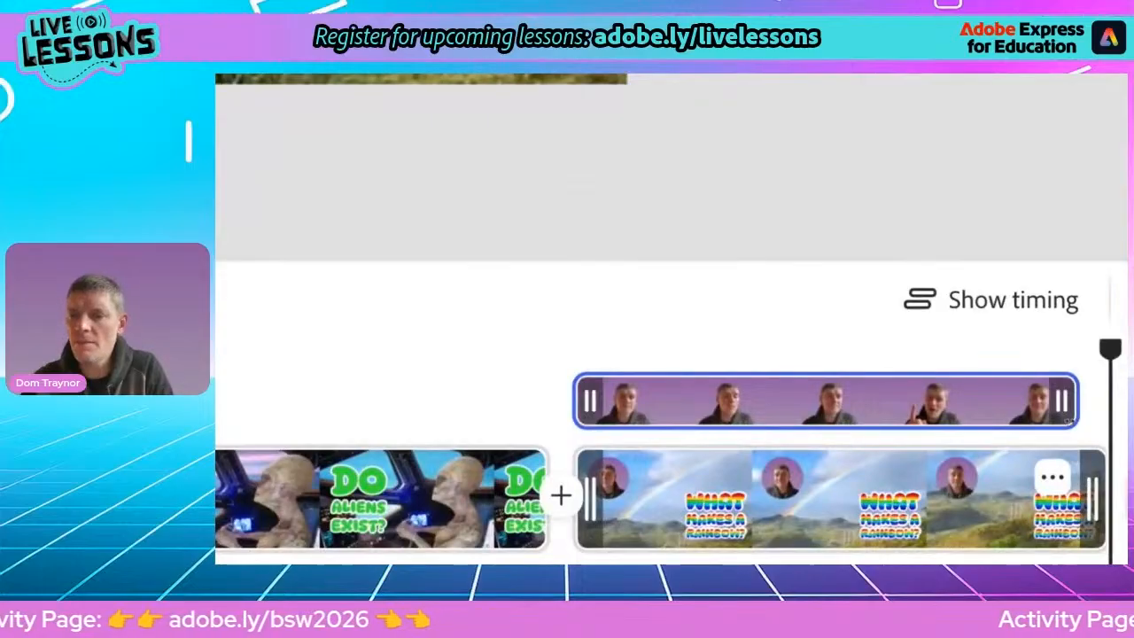
{"action": "left_click_drag", "start_coordinate": [1069, 415], "coordinate": [1075, 413]}
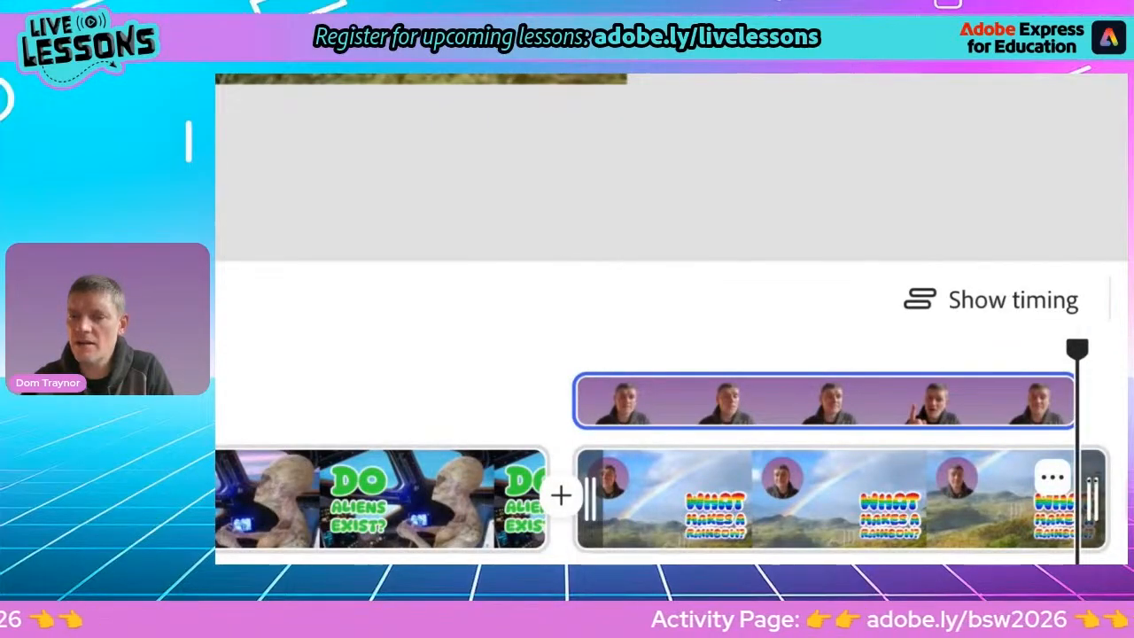
{"action": "left_click_drag", "start_coordinate": [1092, 496], "coordinate": [718, 471]}
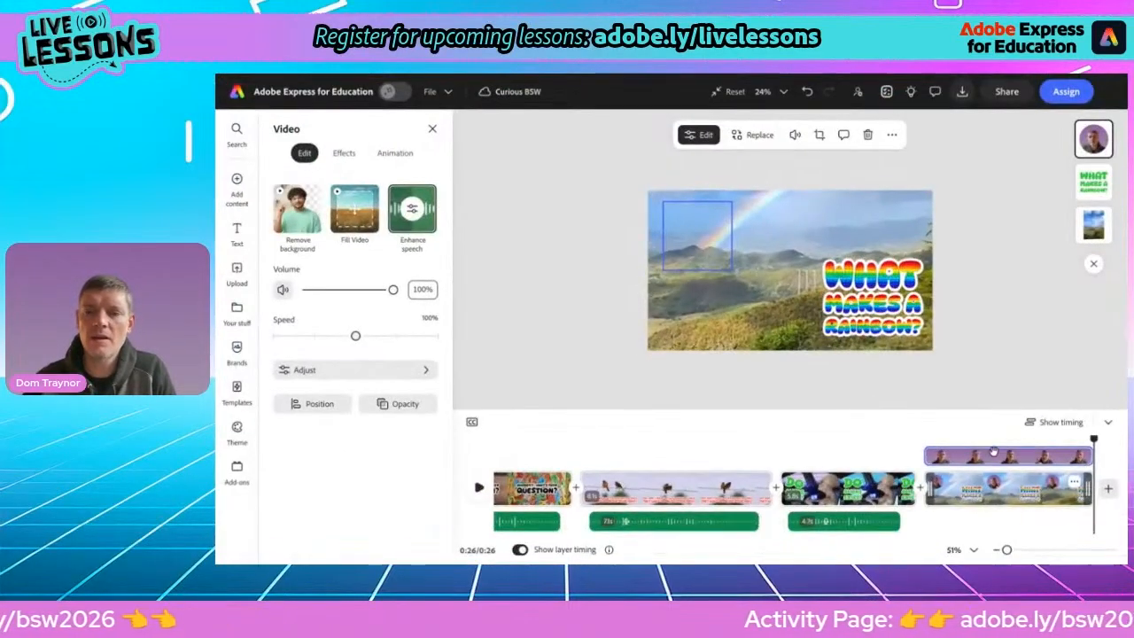
Play back the rainbow scene to check the recording and its timing
{"action": "left_click", "coordinate": [846, 400]}
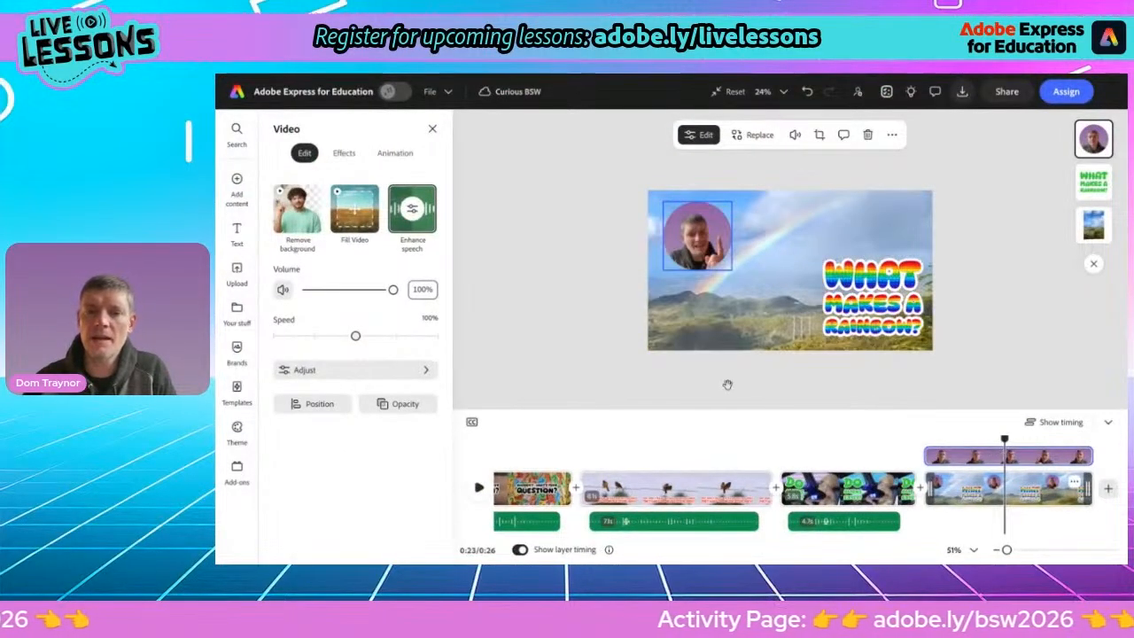
{"action": "key", "text": "space"}
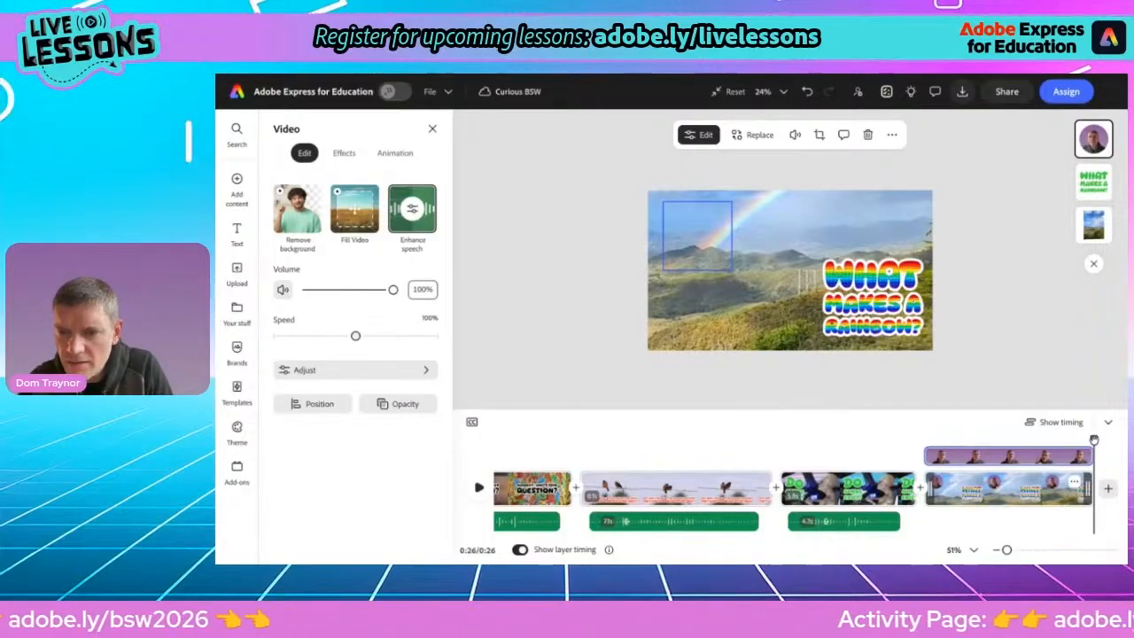
{"action": "left_click_drag", "start_coordinate": [1089, 489], "coordinate": [938, 479]}
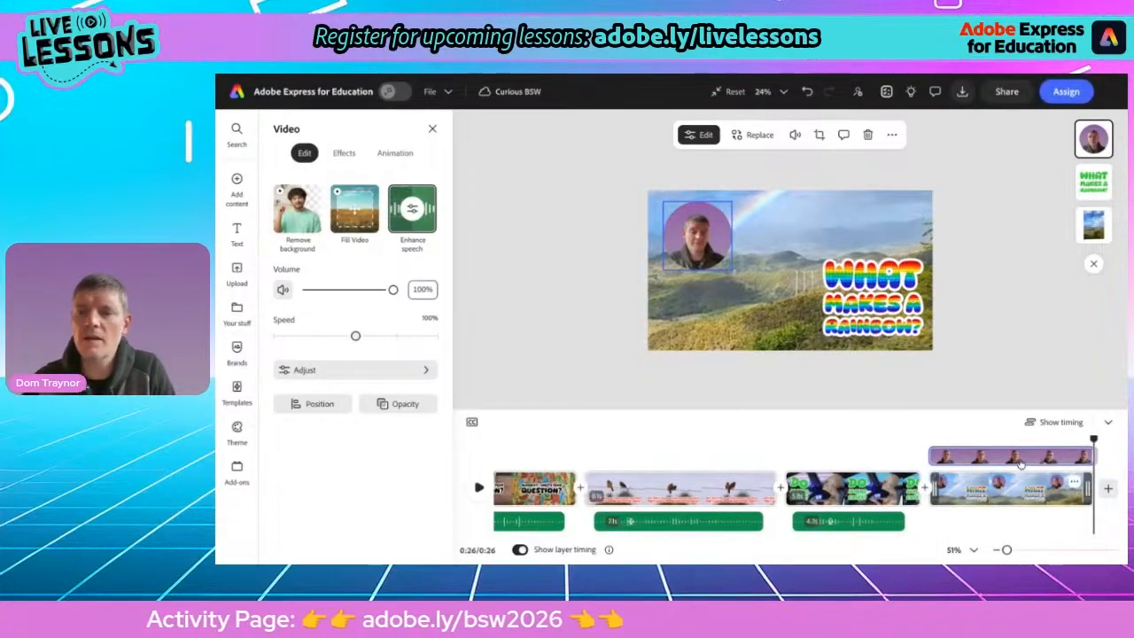
{"action": "left_click", "coordinate": [1020, 443]}
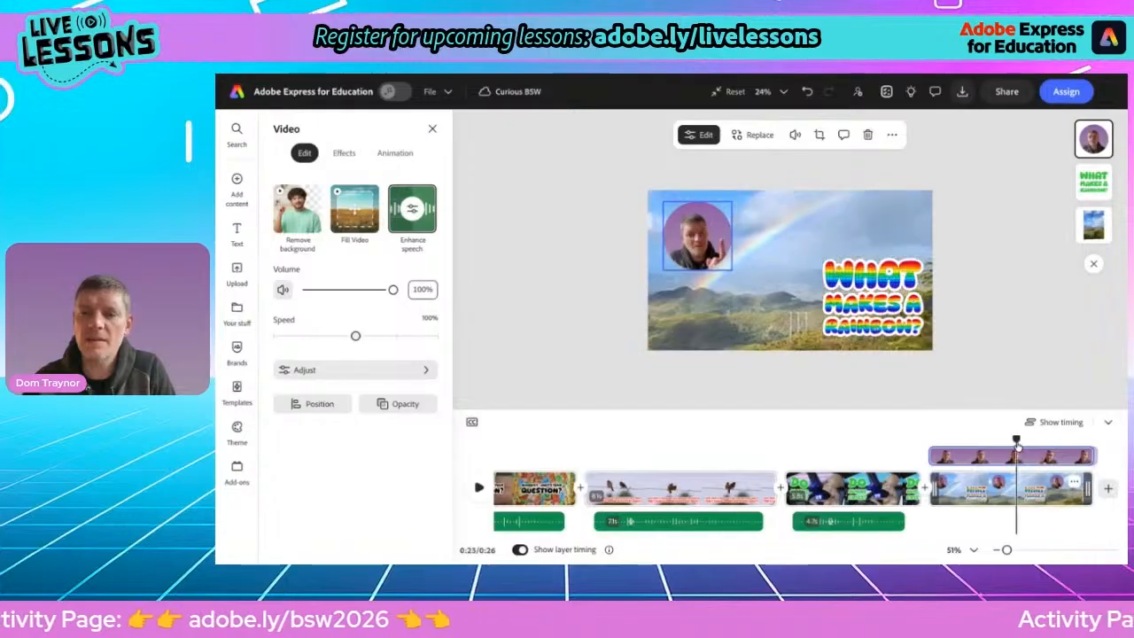
{"action": "key", "text": "space"}
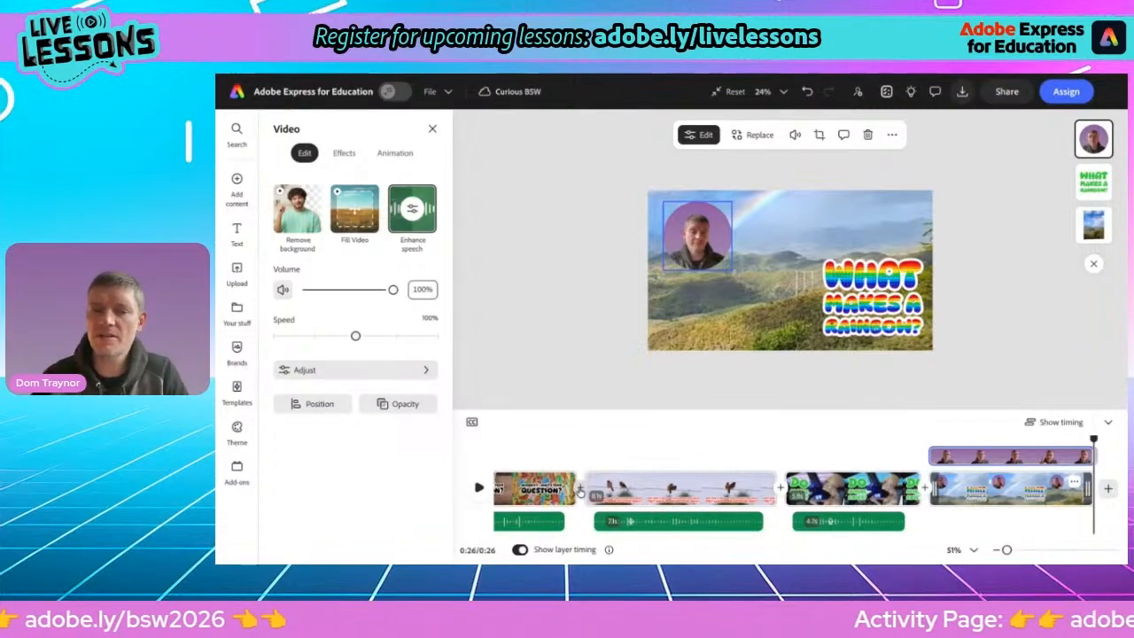
Add a Dissolve transition between the first and second scenes
{"action": "left_click", "coordinate": [580, 493]}
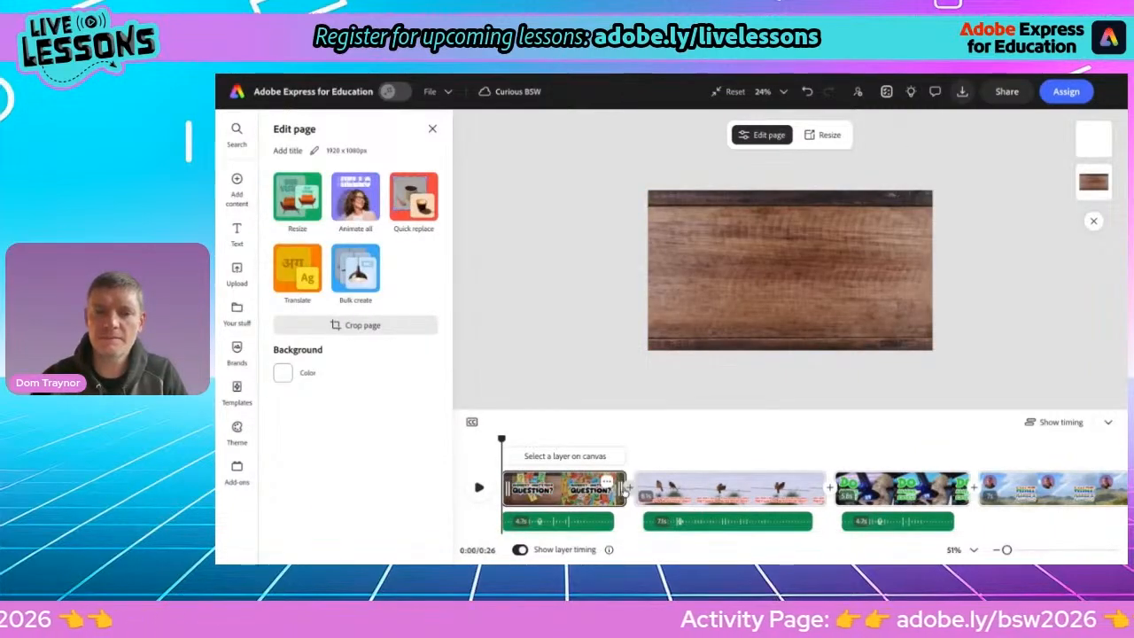
{"action": "left_click", "coordinate": [628, 487]}
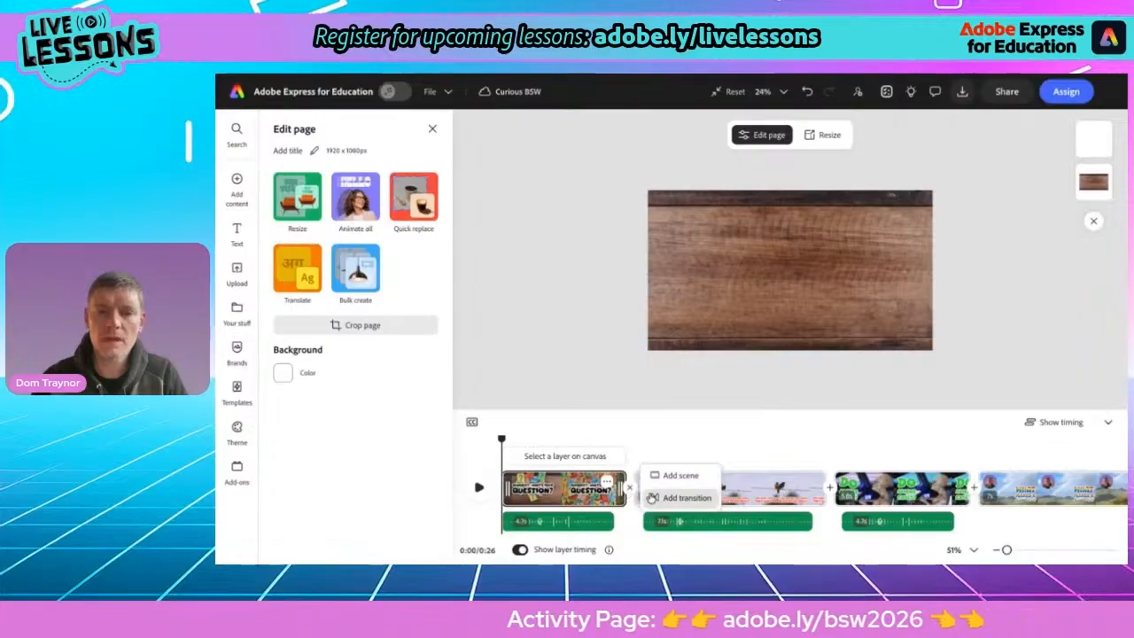
{"action": "left_click", "coordinate": [664, 497]}
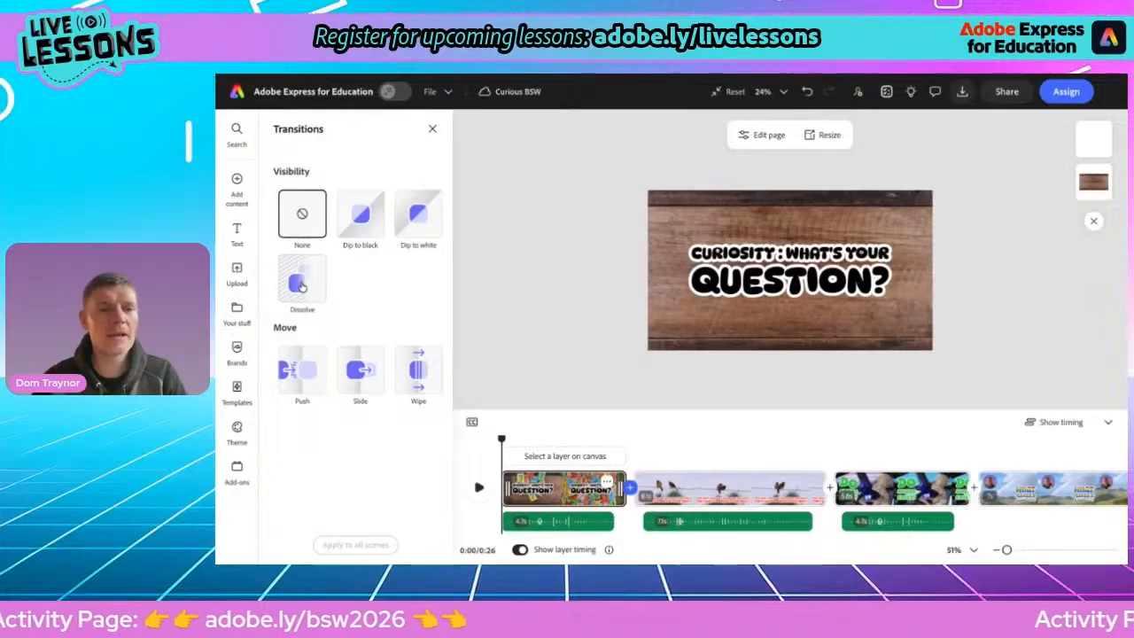
{"action": "left_click", "coordinate": [301, 282]}
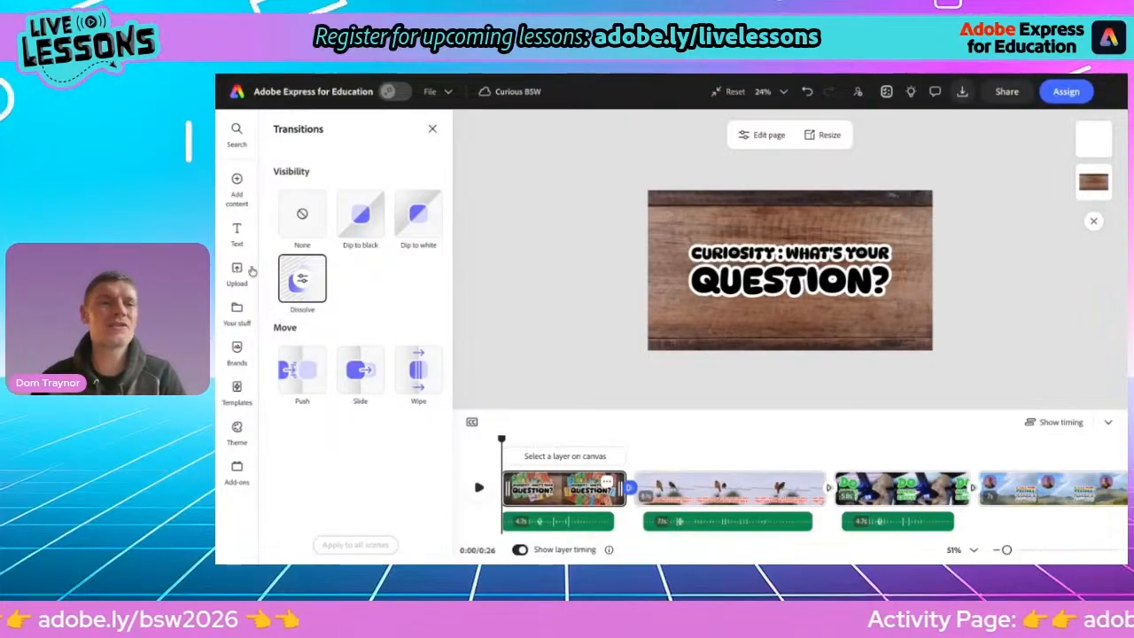
Add the "Morning rainbow" stock music track to the video as background music
{"action": "left_click", "coordinate": [236, 186]}
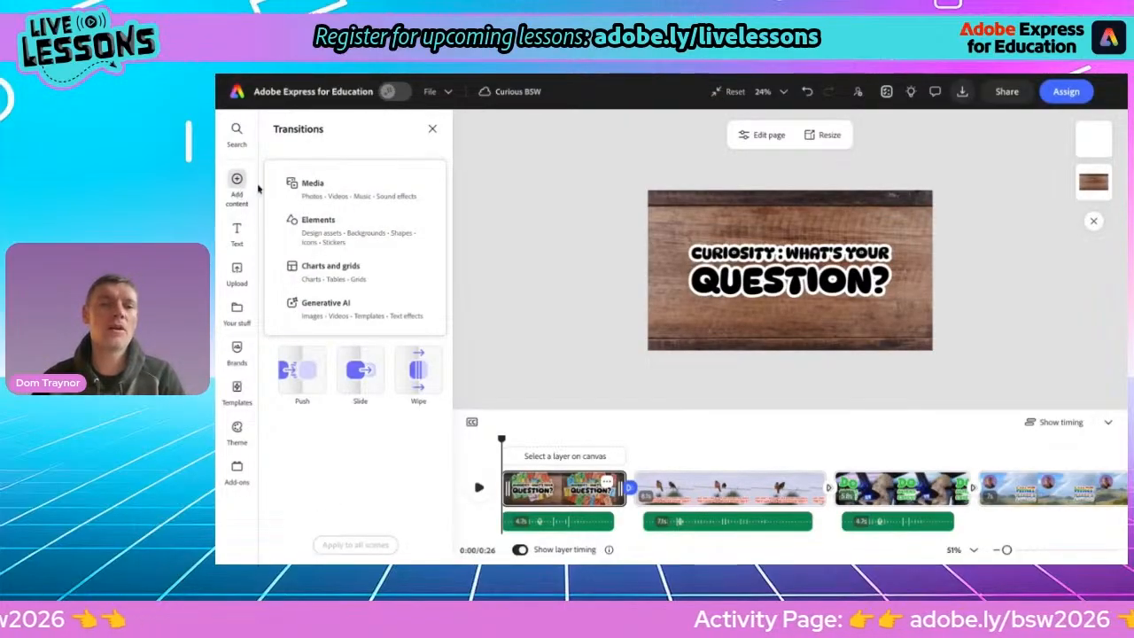
{"action": "left_click", "coordinate": [334, 193]}
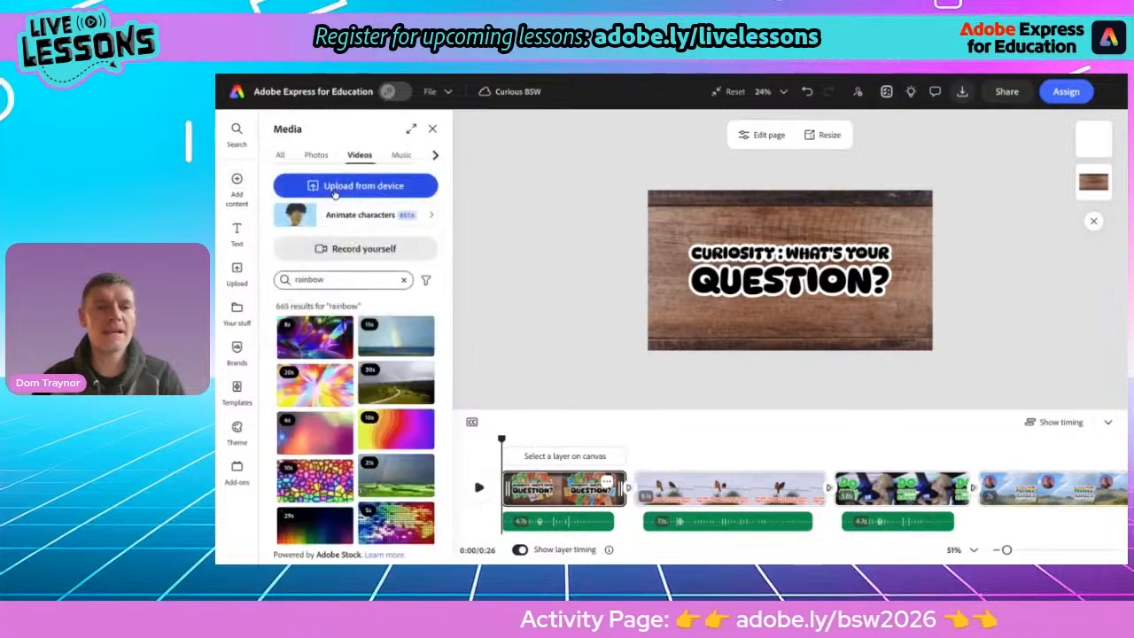
{"action": "left_click", "coordinate": [434, 156]}
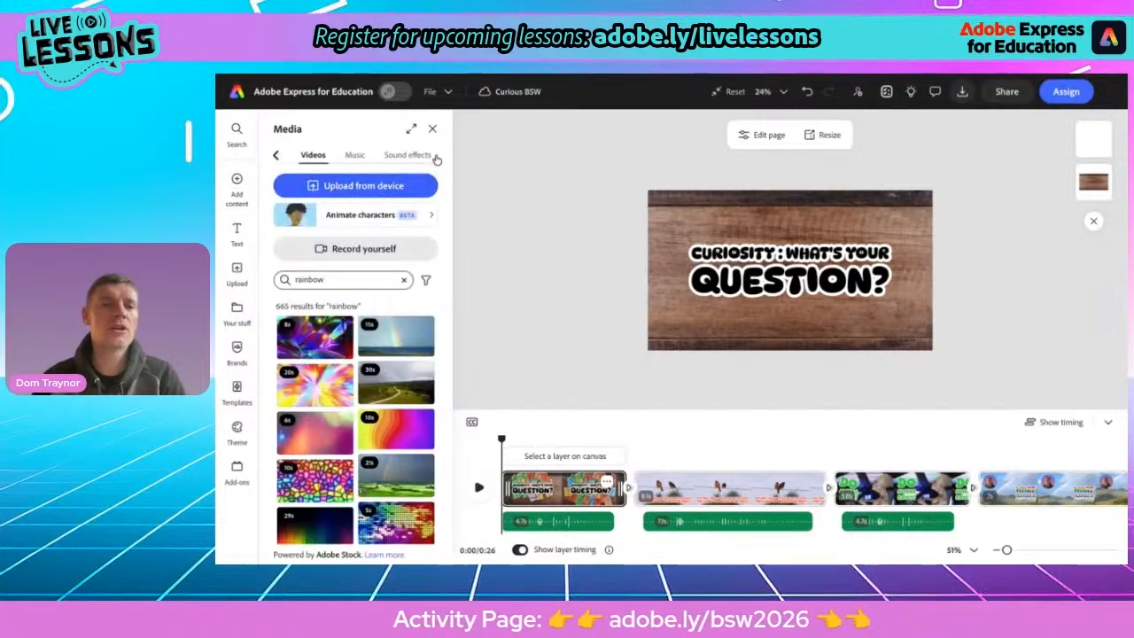
{"action": "left_click", "coordinate": [355, 155]}
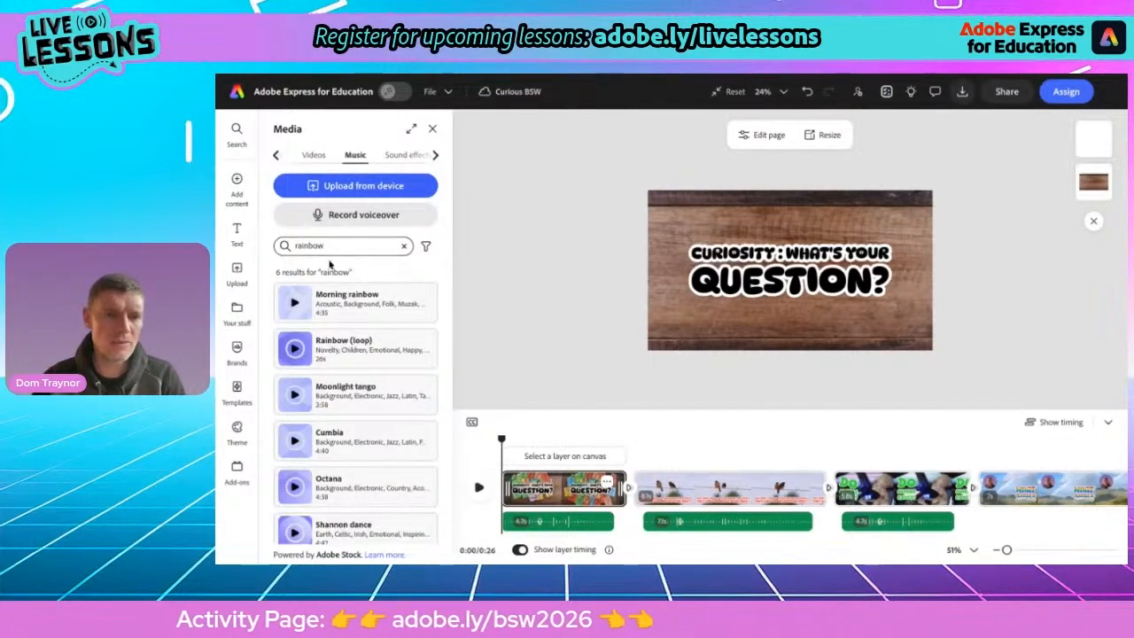
{"action": "left_click", "coordinate": [297, 301]}
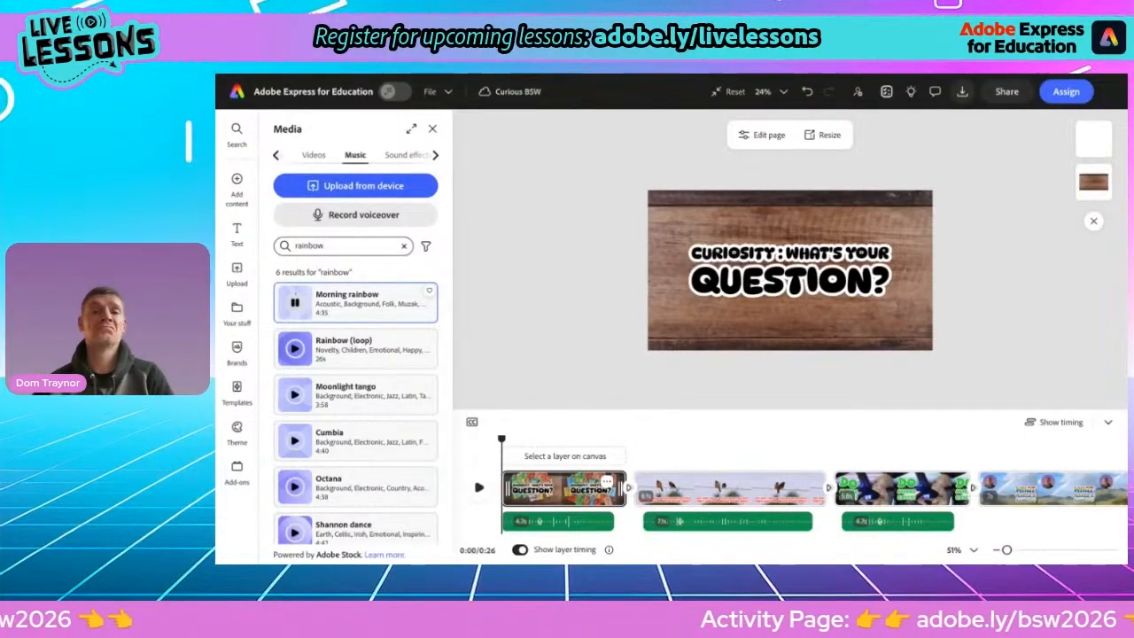
{"action": "left_click", "coordinate": [324, 314]}
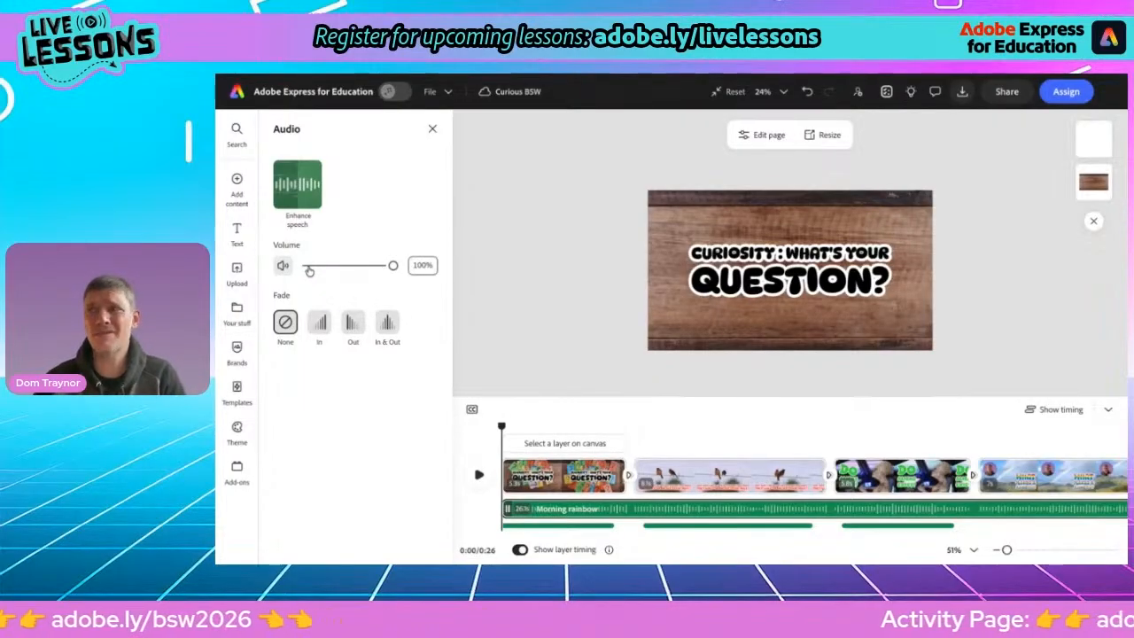
Set the background music to 14% volume with a fade out, and play the whole video back
{"action": "left_click_drag", "start_coordinate": [393, 265], "coordinate": [319, 265]}
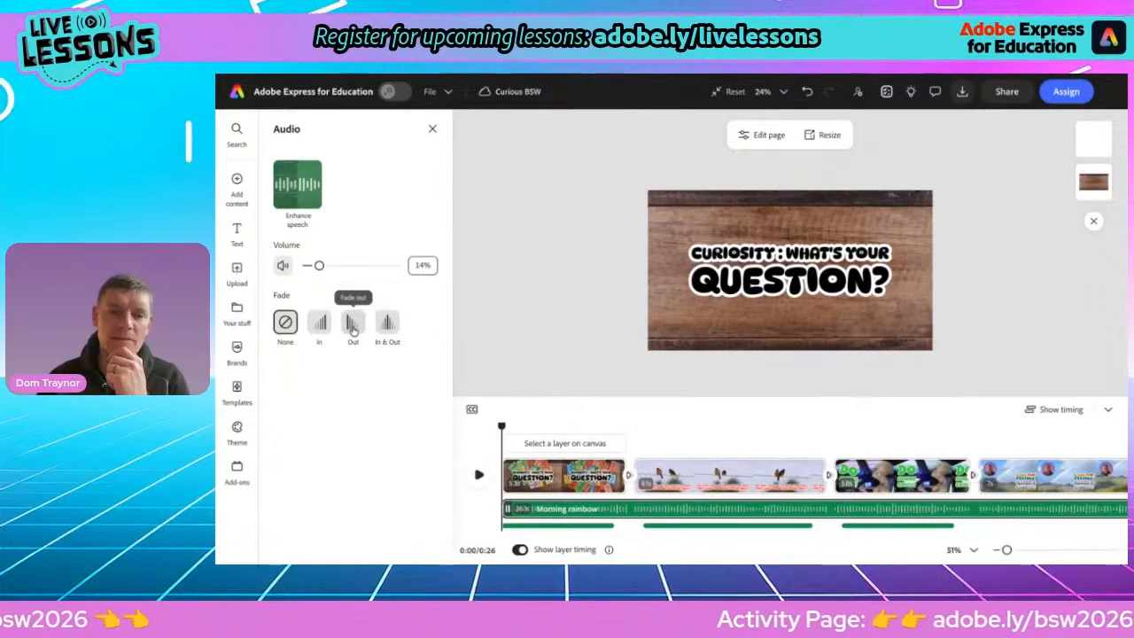
{"action": "left_click", "coordinate": [353, 326]}
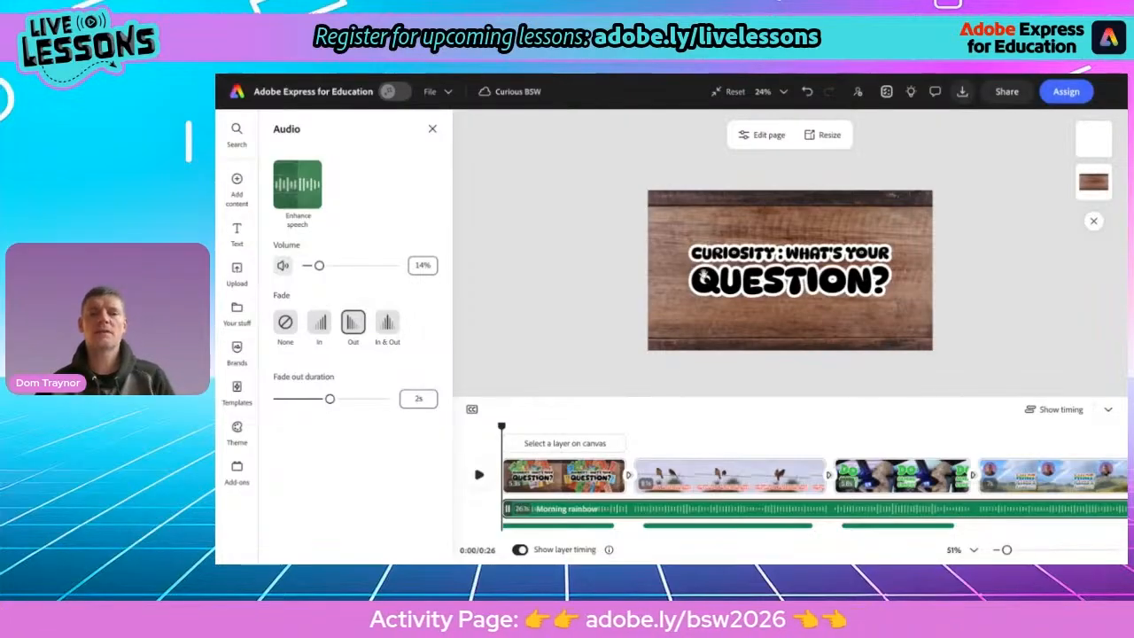
{"action": "scroll", "coordinate": [736, 272], "scroll_direction": "up", "scroll_amount": 3}
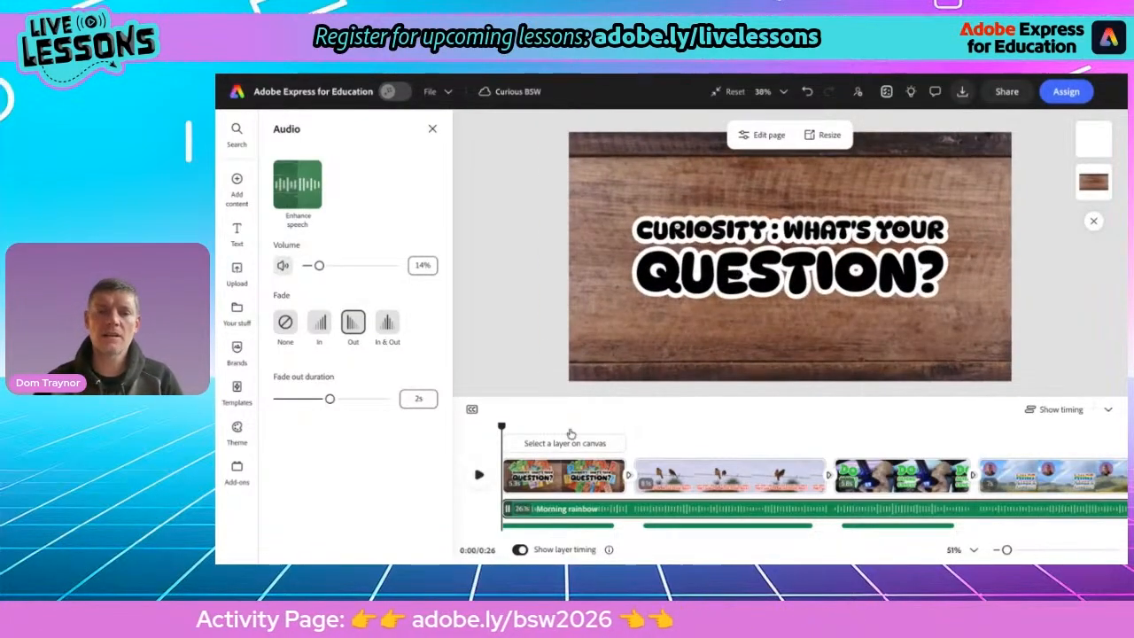
{"action": "left_click", "coordinate": [480, 477]}
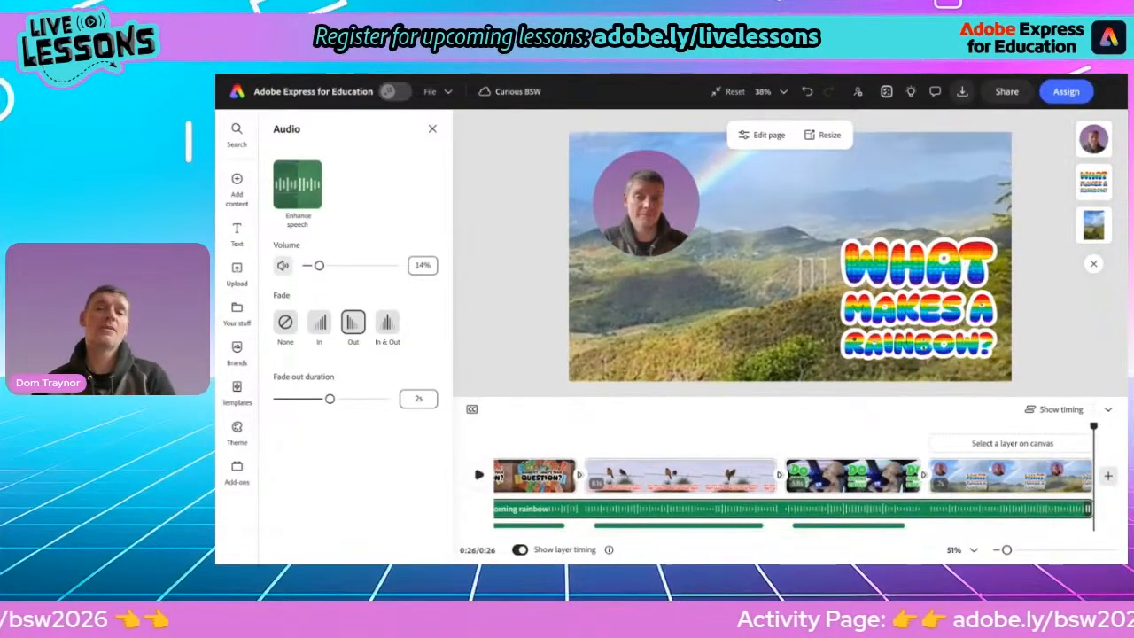
Try replacing the last scene's background video with a rainbow stock clip and resizing it
{"action": "left_click", "coordinate": [698, 338]}
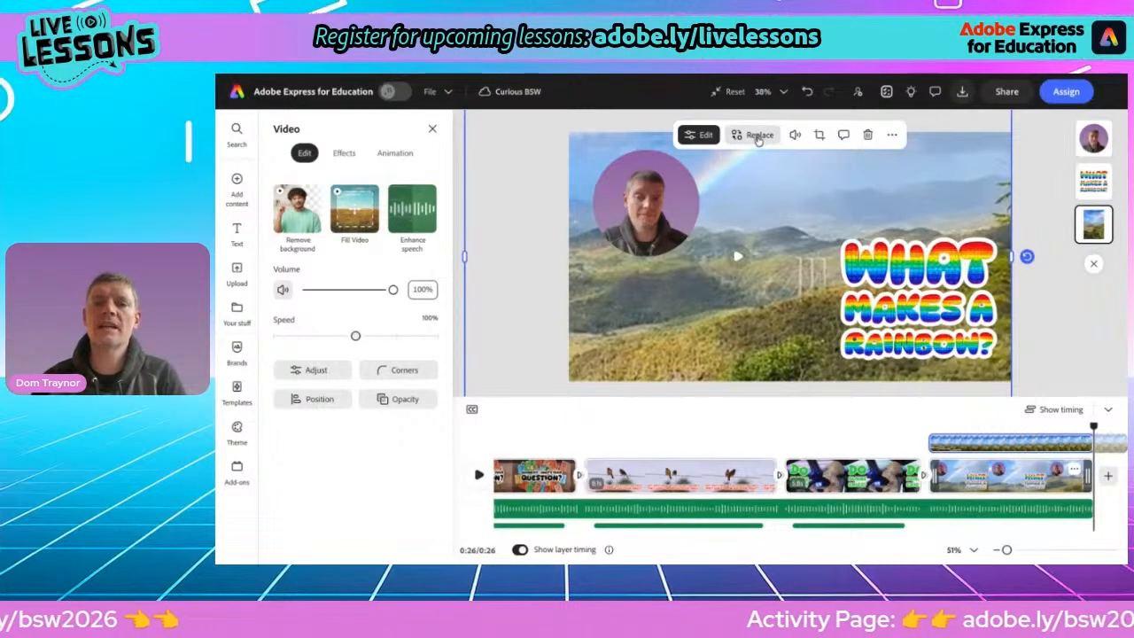
{"action": "left_click", "coordinate": [755, 135]}
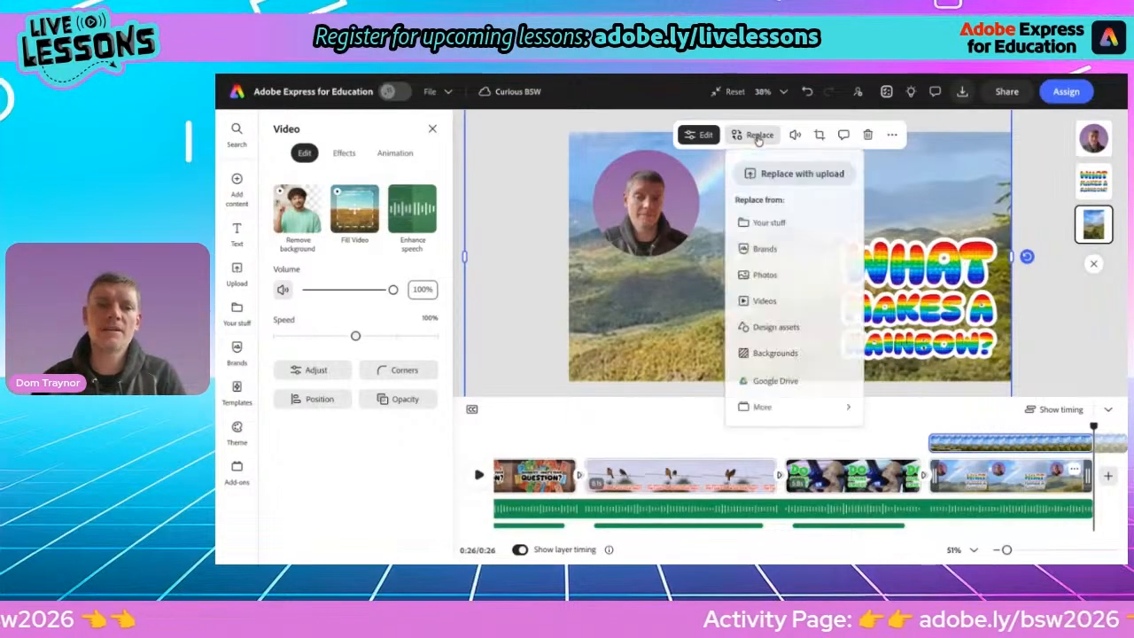
{"action": "left_click", "coordinate": [764, 302]}
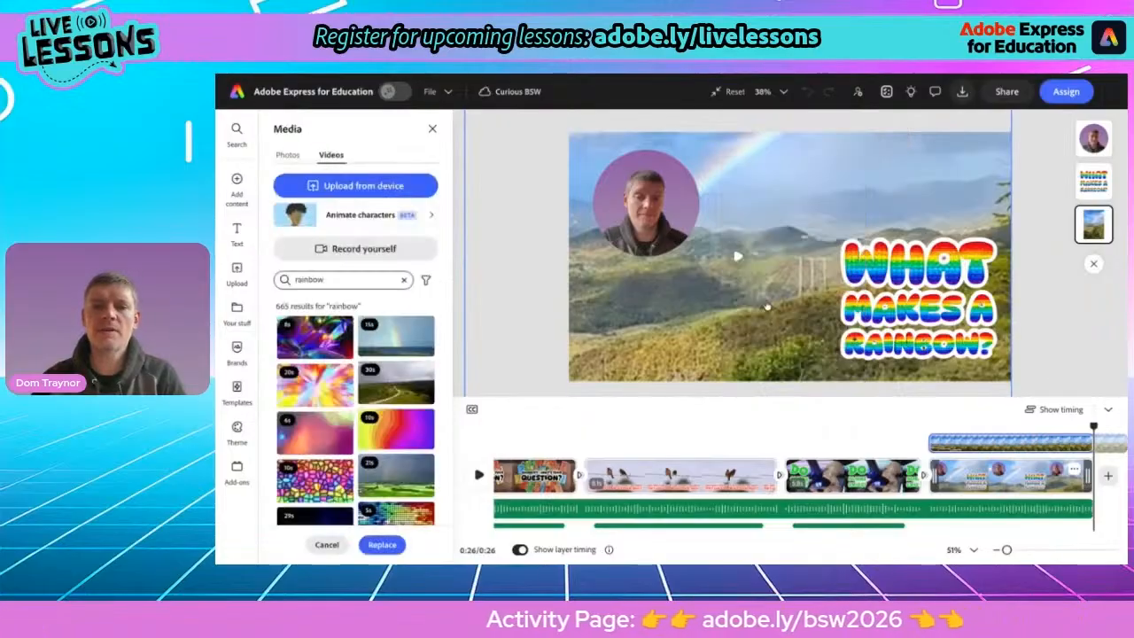
{"action": "left_click", "coordinate": [412, 333]}
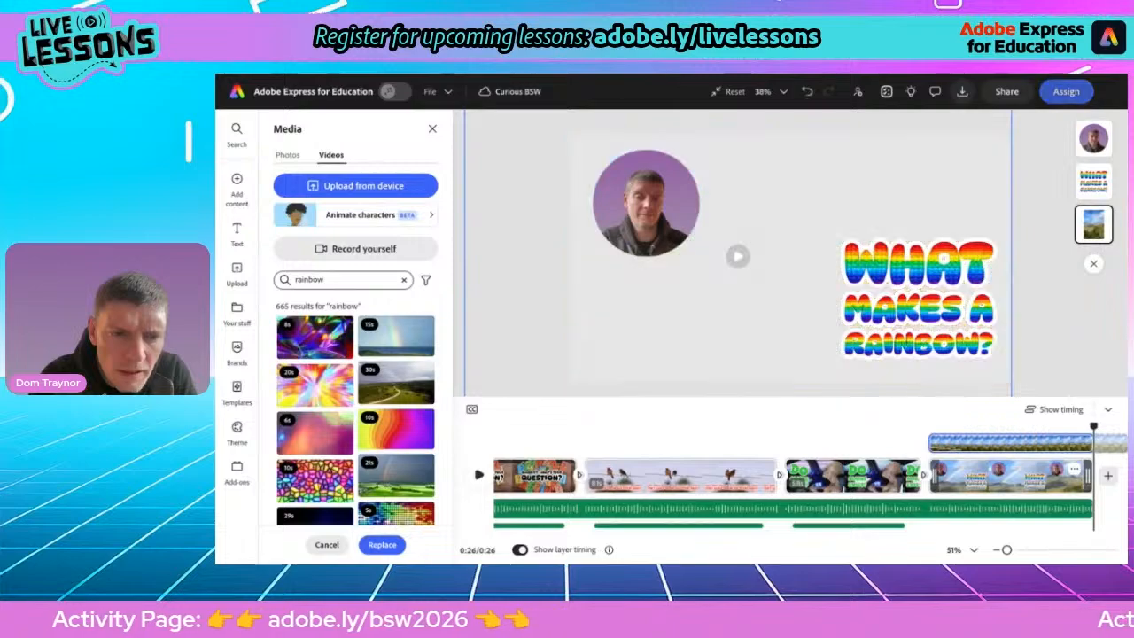
{"action": "left_click", "coordinate": [383, 546]}
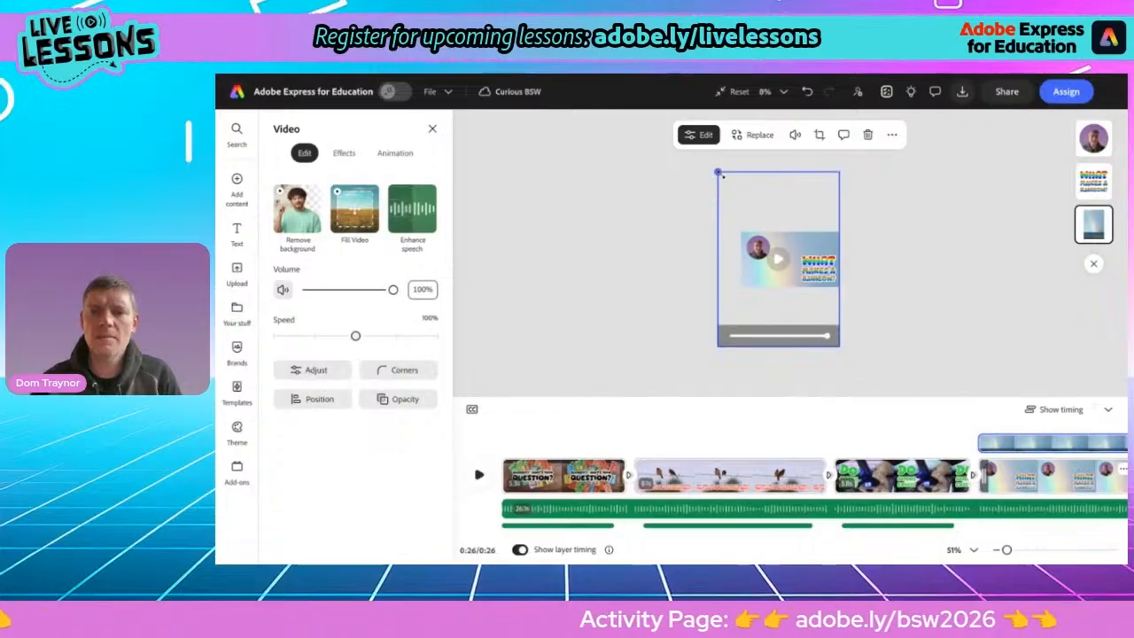
{"action": "left_click_drag", "start_coordinate": [717, 172], "coordinate": [742, 205]}
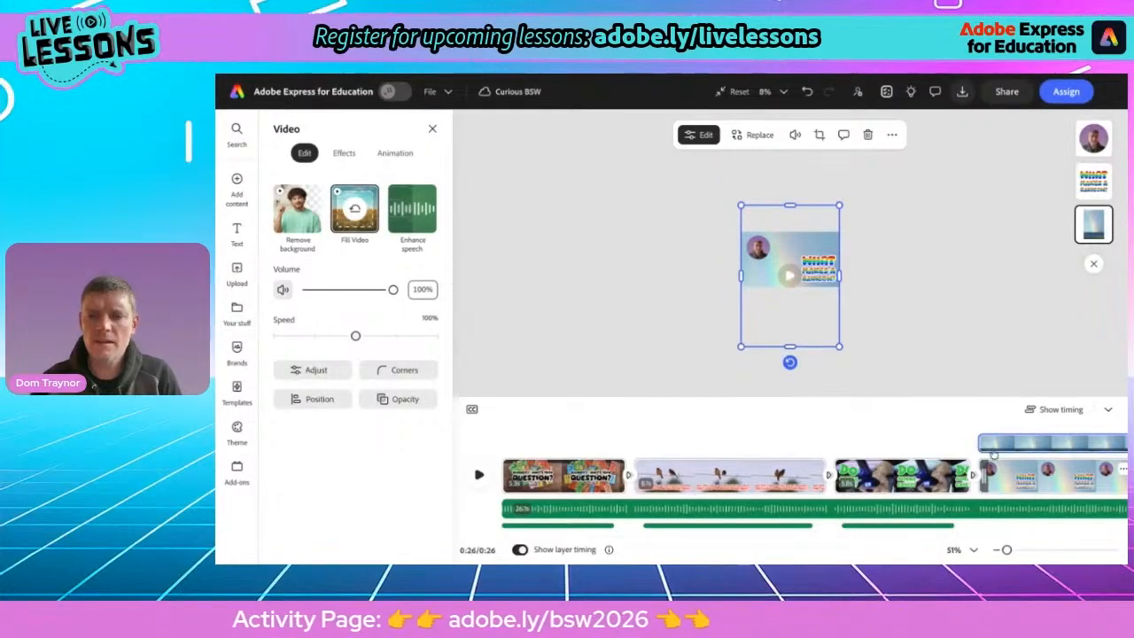
{"action": "left_click", "coordinate": [992, 452]}
{"action": "key", "text": "space"}
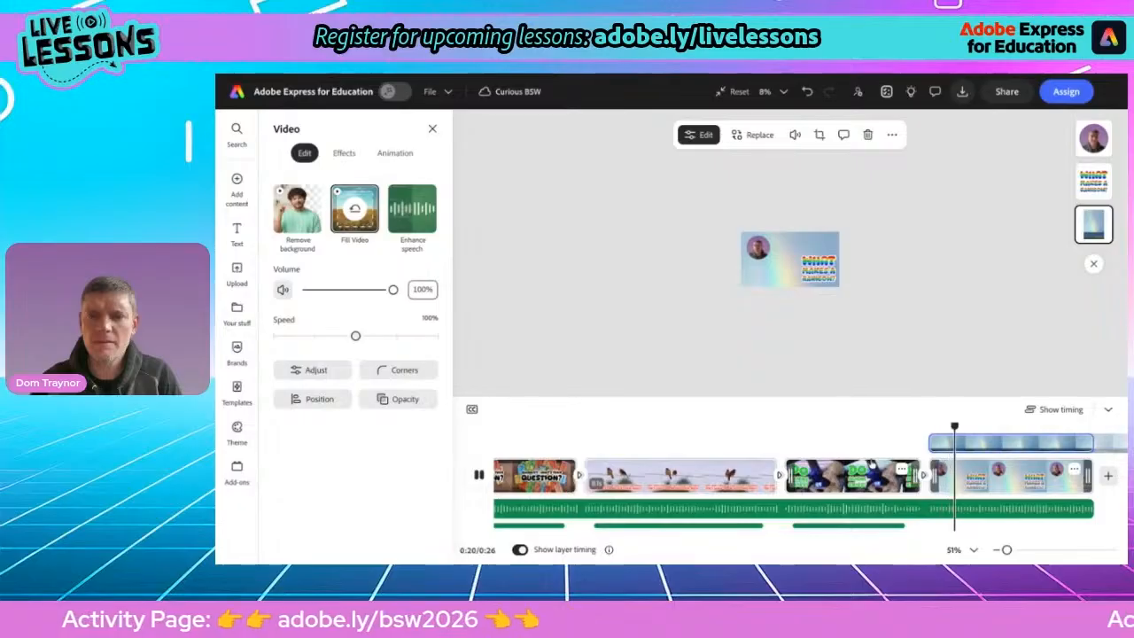
{"action": "key", "text": "space"}
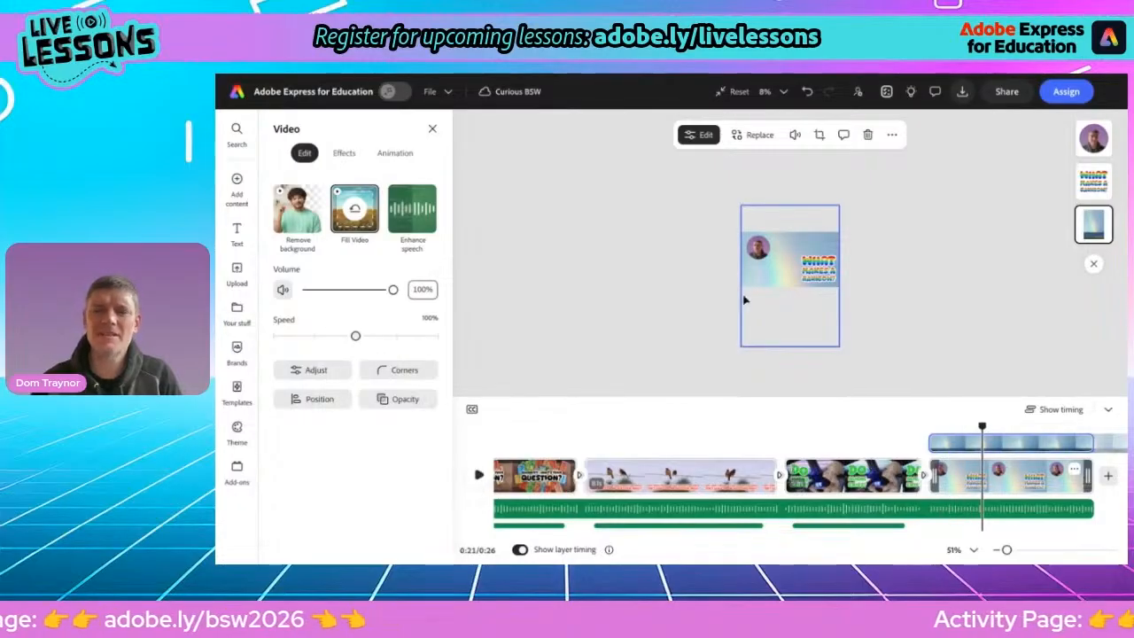
Delete the replaced background video from the last scene
{"action": "left_click", "coordinate": [753, 135]}
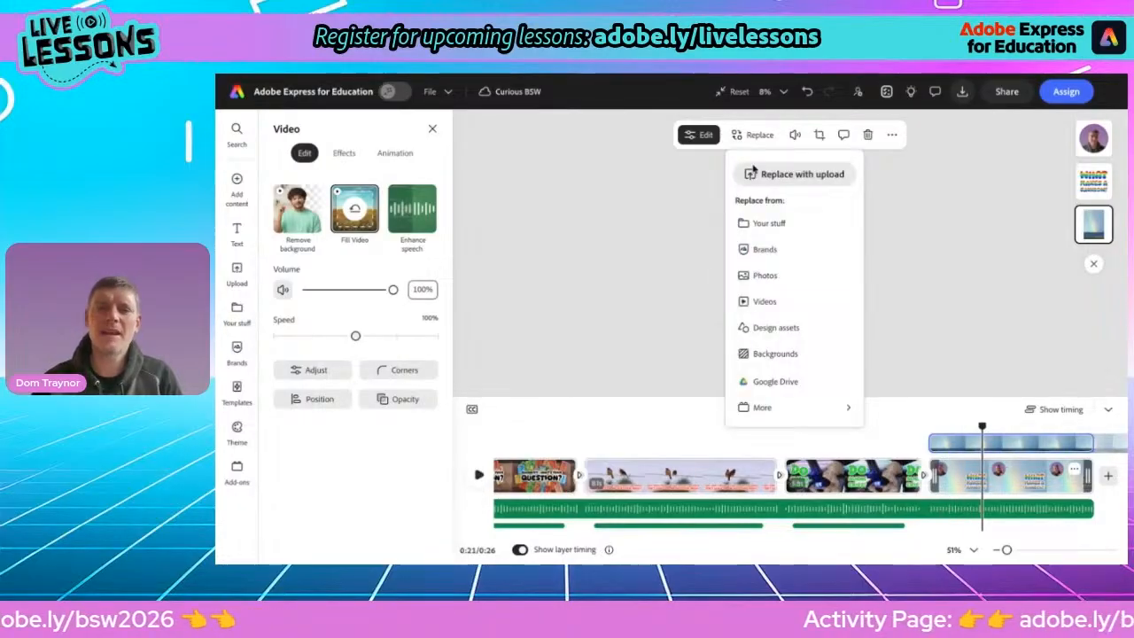
{"action": "left_click", "coordinate": [767, 299]}
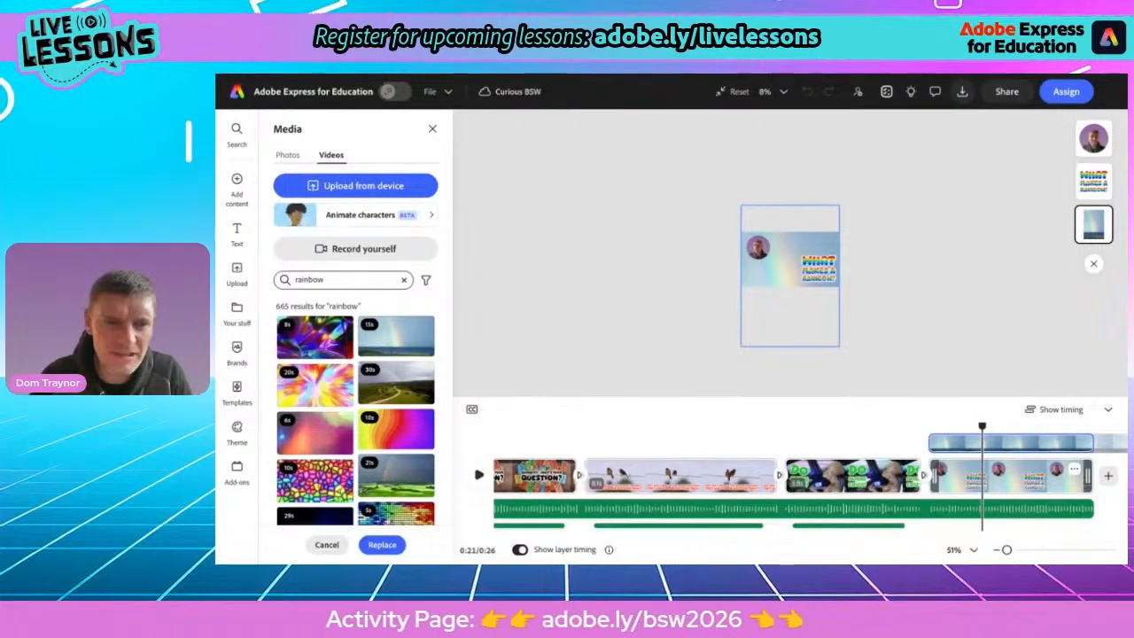
{"action": "left_click", "coordinate": [745, 333]}
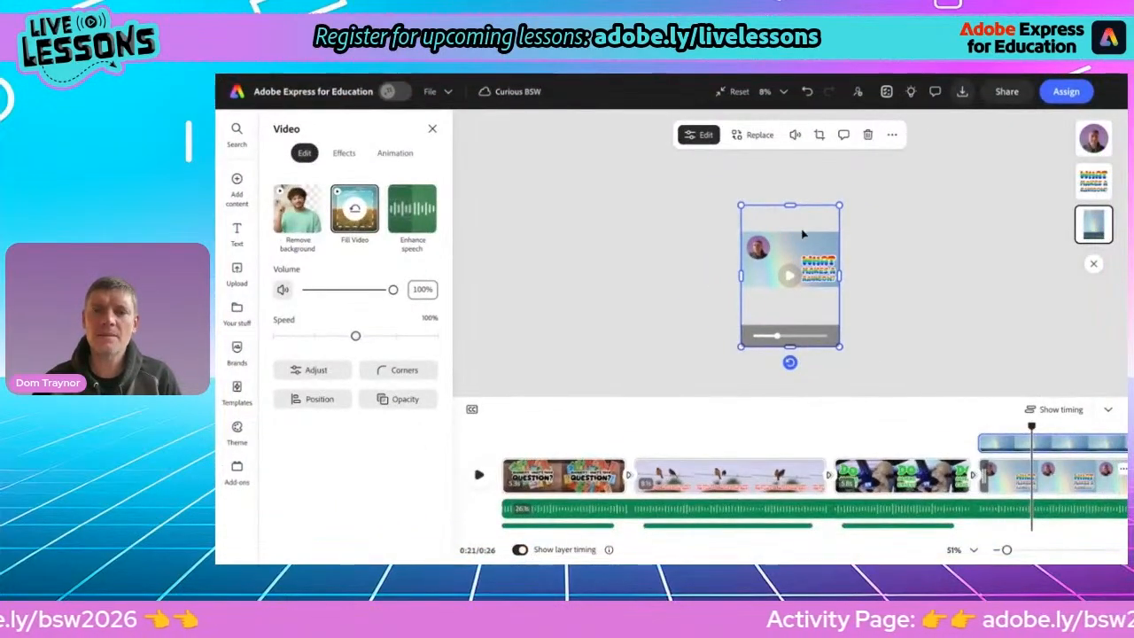
{"action": "left_click", "coordinate": [868, 135]}
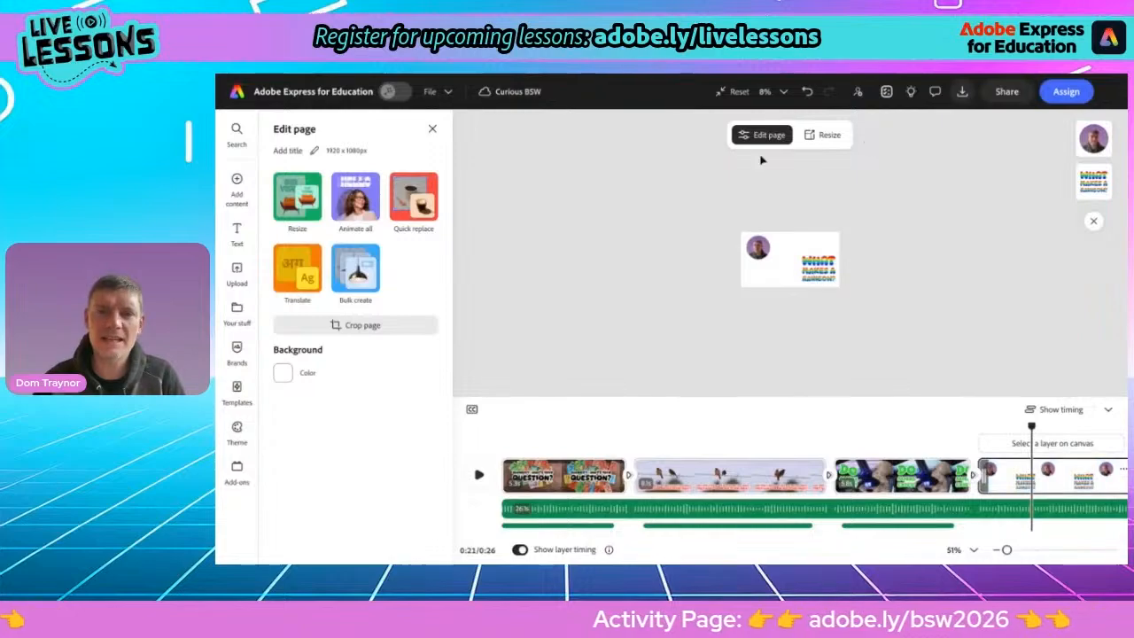
Add the rainbow seascape stock video as a layer in the last scene and move it behind the other layers
{"action": "left_click", "coordinate": [236, 188]}
{"action": "left_click", "coordinate": [319, 190]}
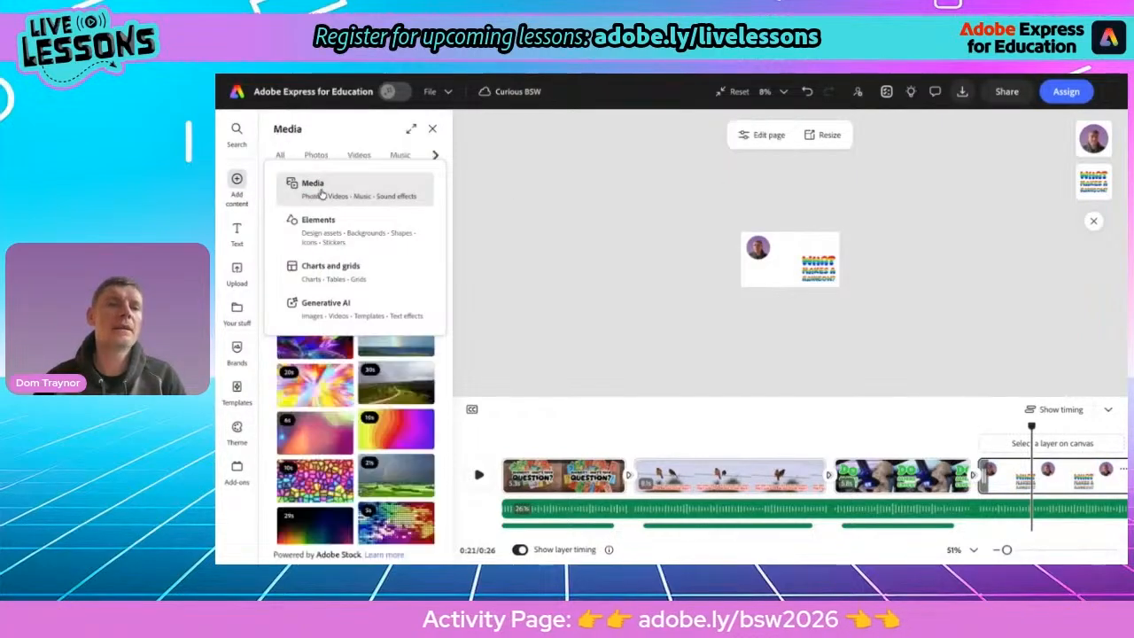
{"action": "left_click", "coordinate": [391, 340]}
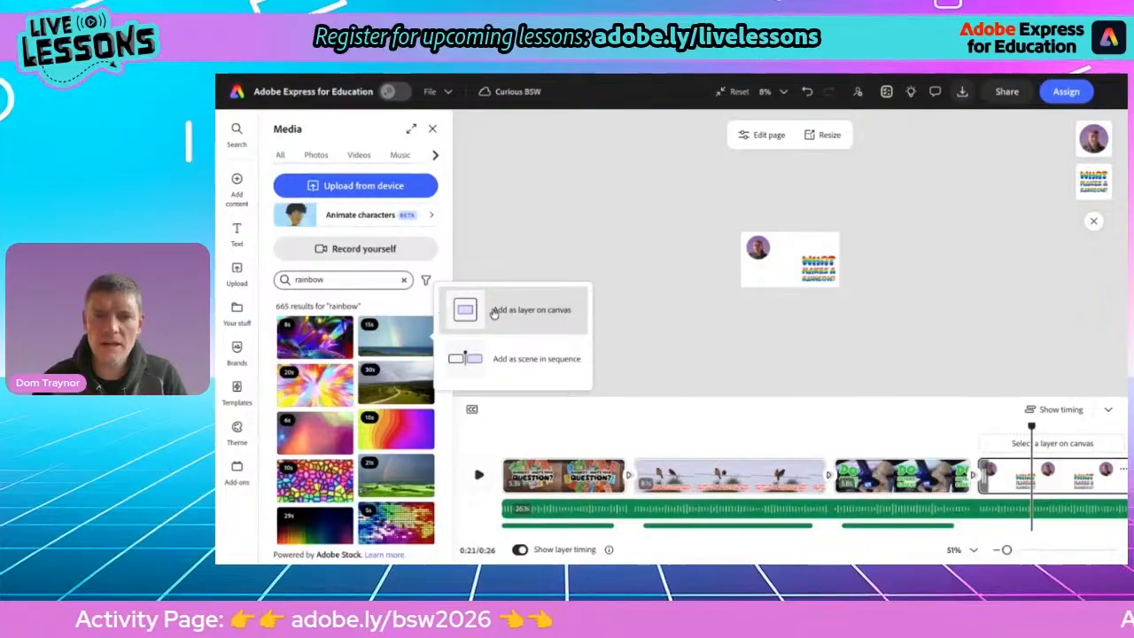
{"action": "left_click", "coordinate": [492, 309]}
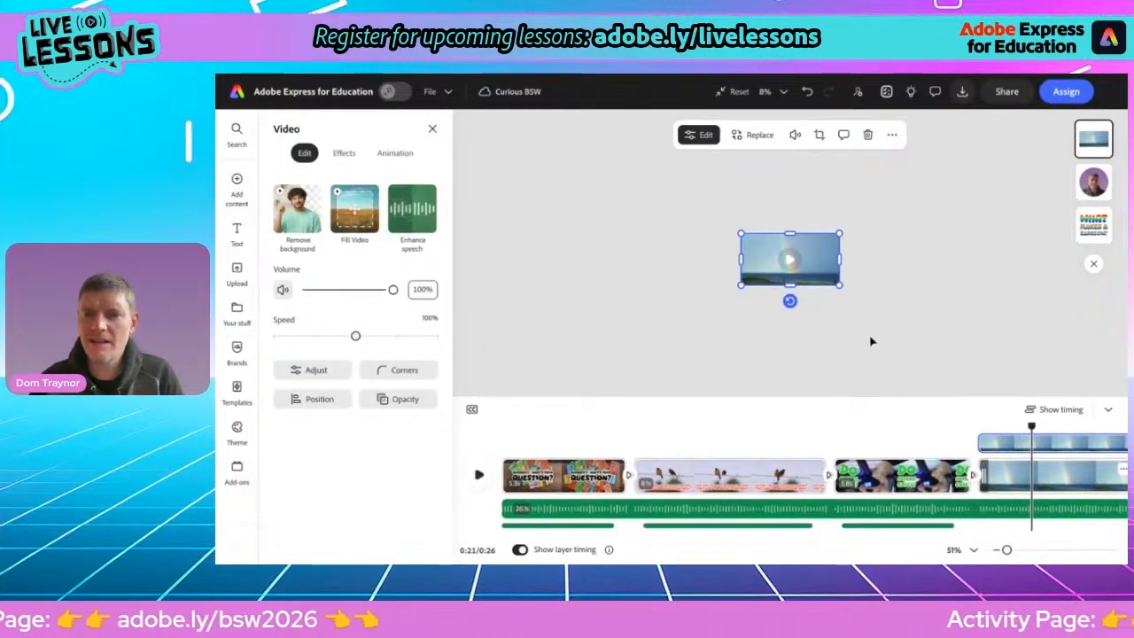
{"action": "left_click_drag", "start_coordinate": [1094, 140], "coordinate": [1072, 232]}
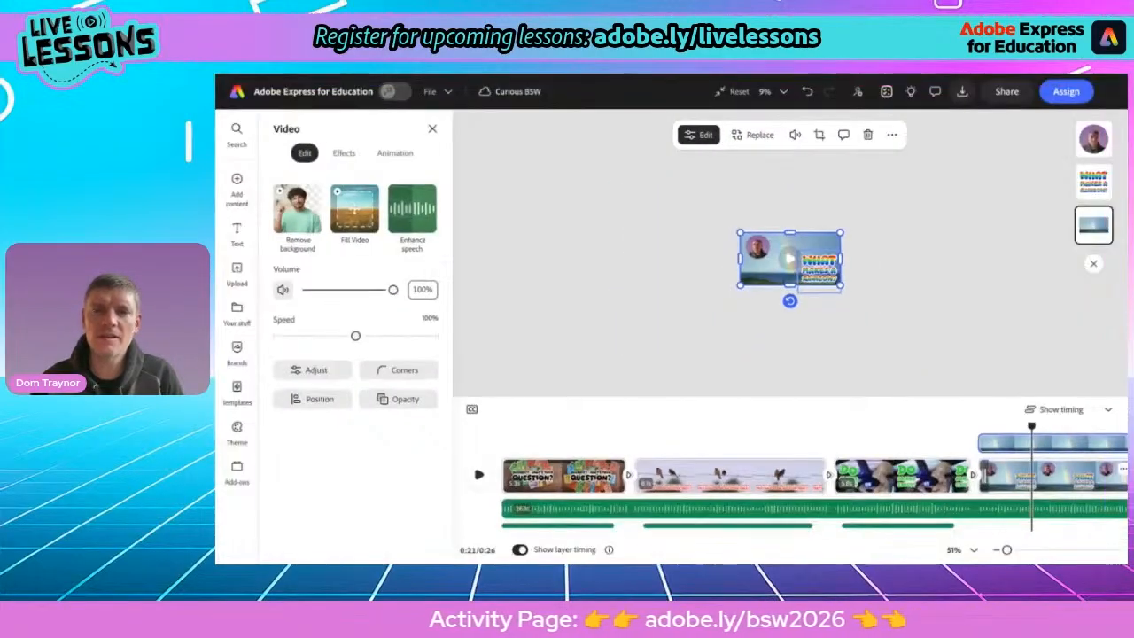
Make the rainbow video fill the scene and play back the final scene
{"action": "key", "text": "ctrl+0"}
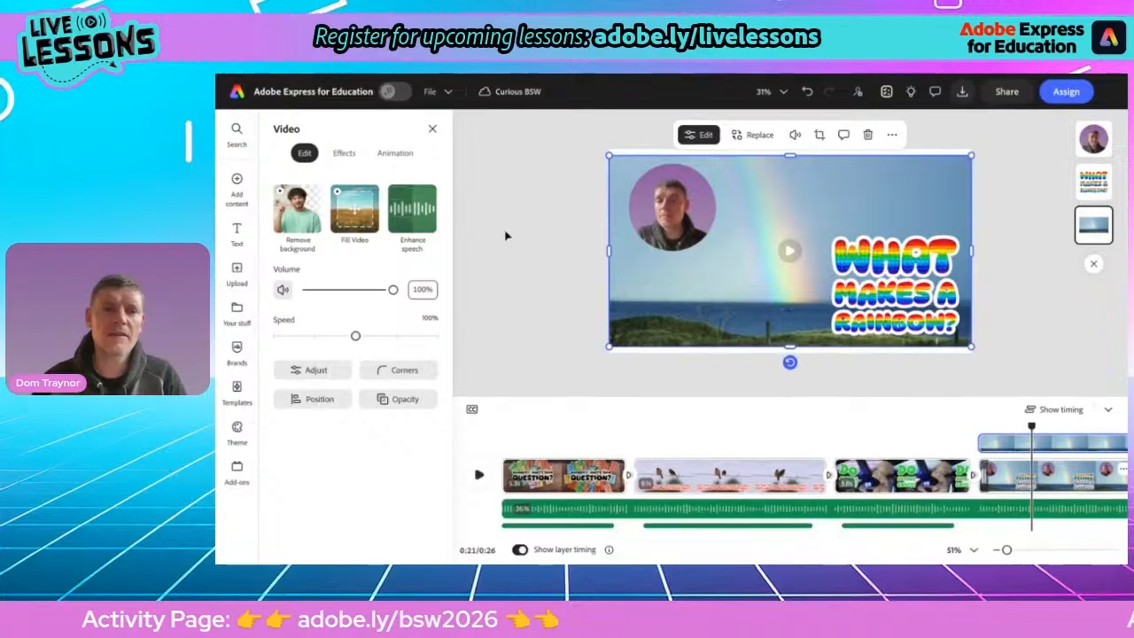
{"action": "left_click", "coordinate": [354, 213]}
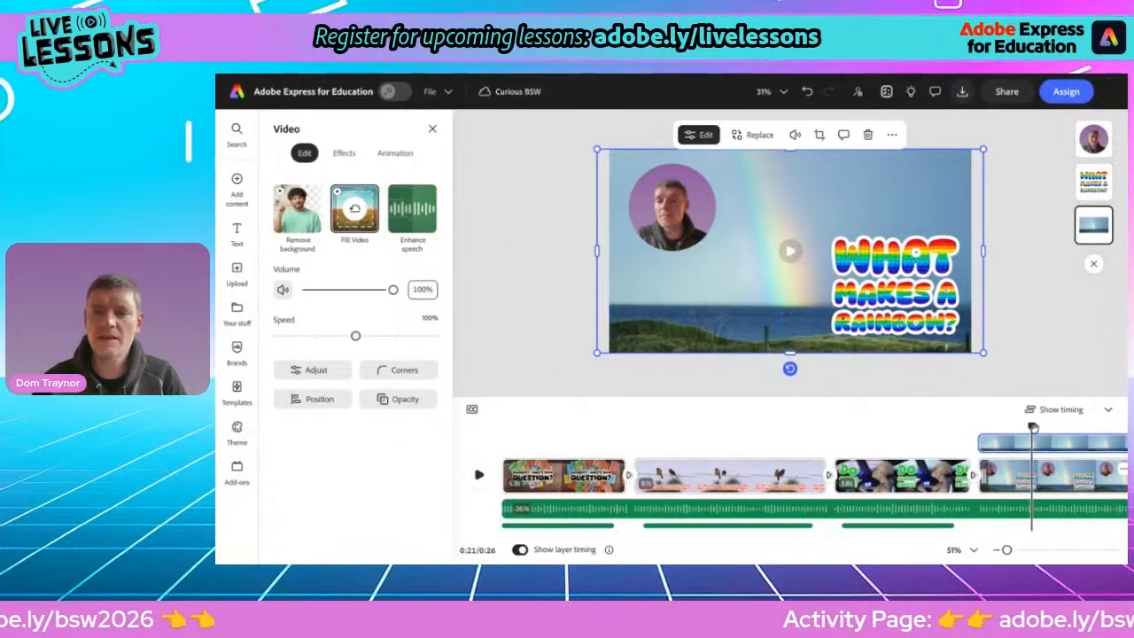
{"action": "left_click_drag", "start_coordinate": [1033, 428], "coordinate": [981, 429]}
{"action": "key", "text": "space"}
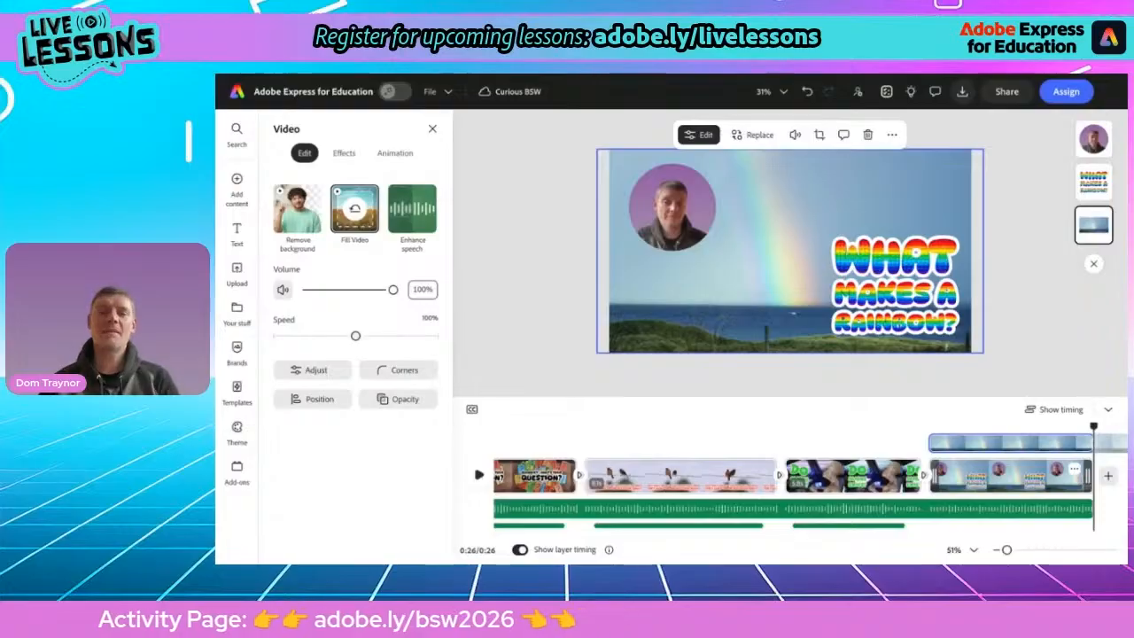
Choose MP4 at 720p in the download options and open the sharing options
{"action": "left_click", "coordinate": [963, 100]}
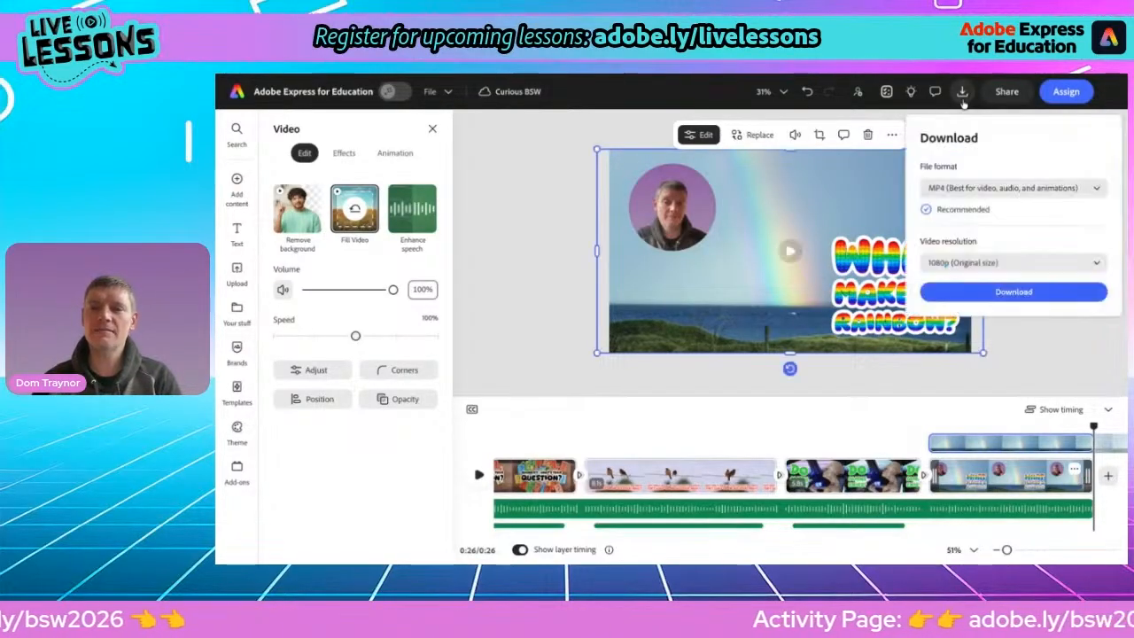
{"action": "left_click", "coordinate": [974, 260]}
{"action": "left_click", "coordinate": [965, 292]}
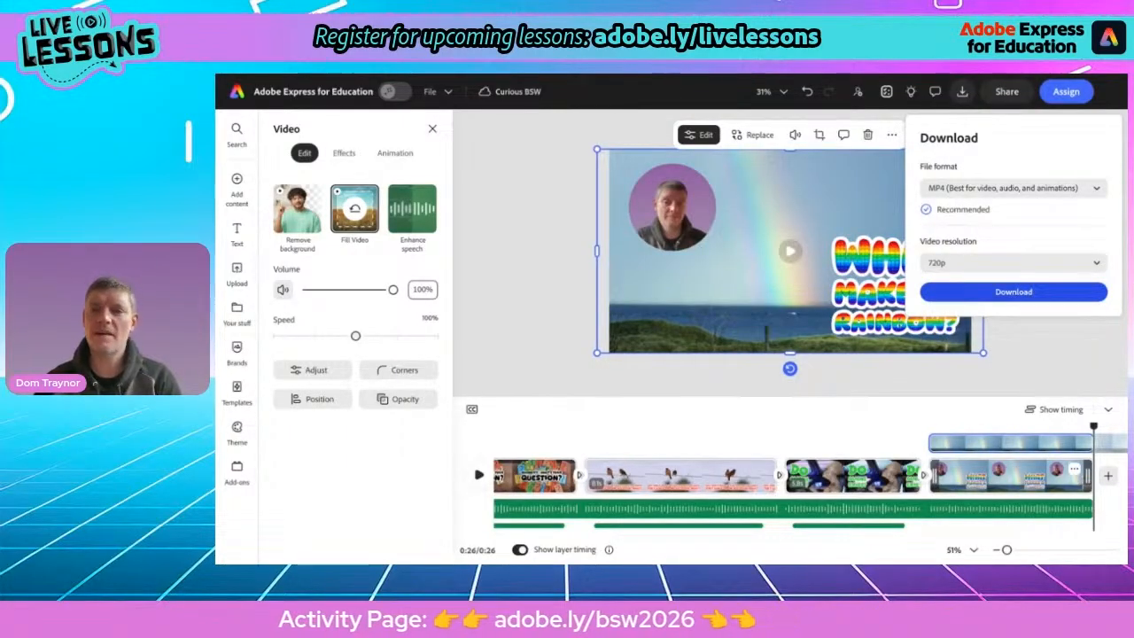
{"action": "left_click", "coordinate": [999, 98]}
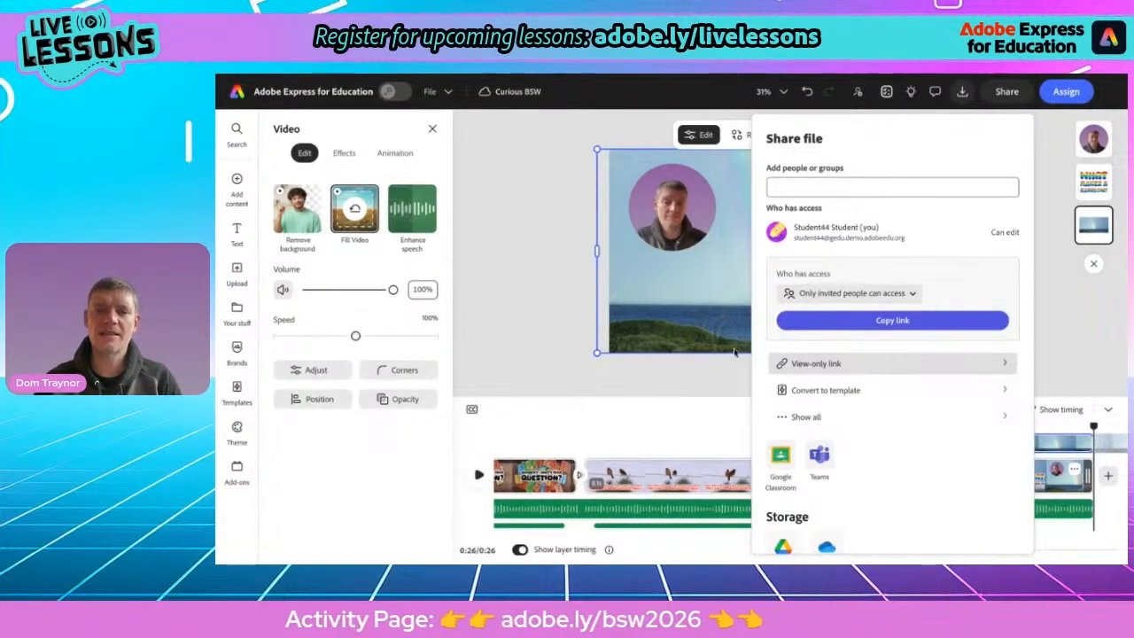
{"action": "left_click", "coordinate": [554, 347]}
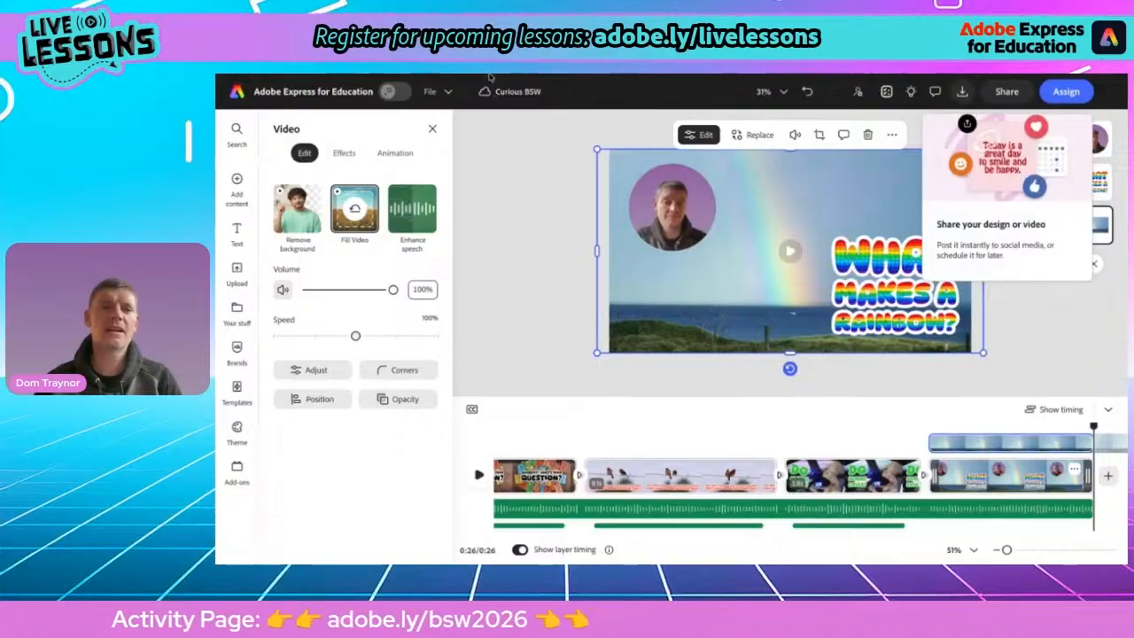